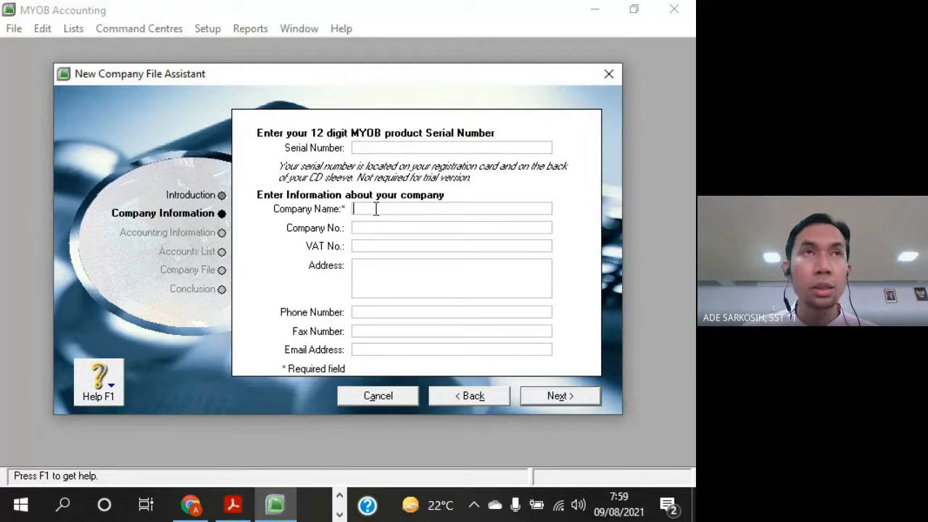
# Paste the copied company name CV. LARIS MOTOR into the Company Name field
pyautogui.rightClick(375, 211)
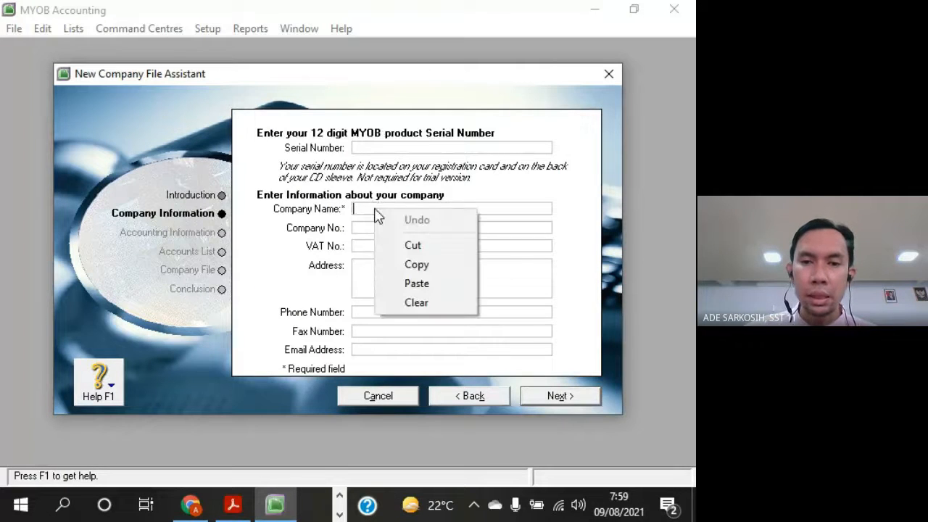
pyautogui.click(428, 283)
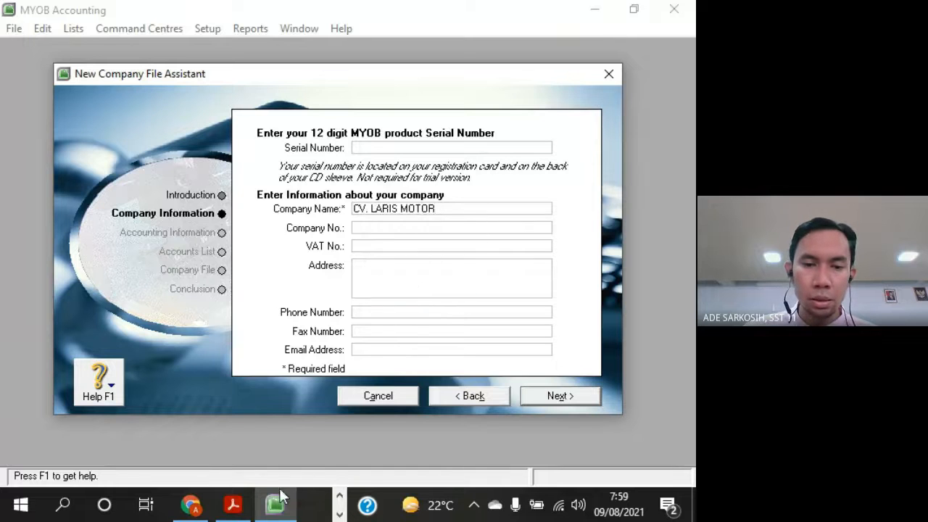
pyautogui.click(191, 505)
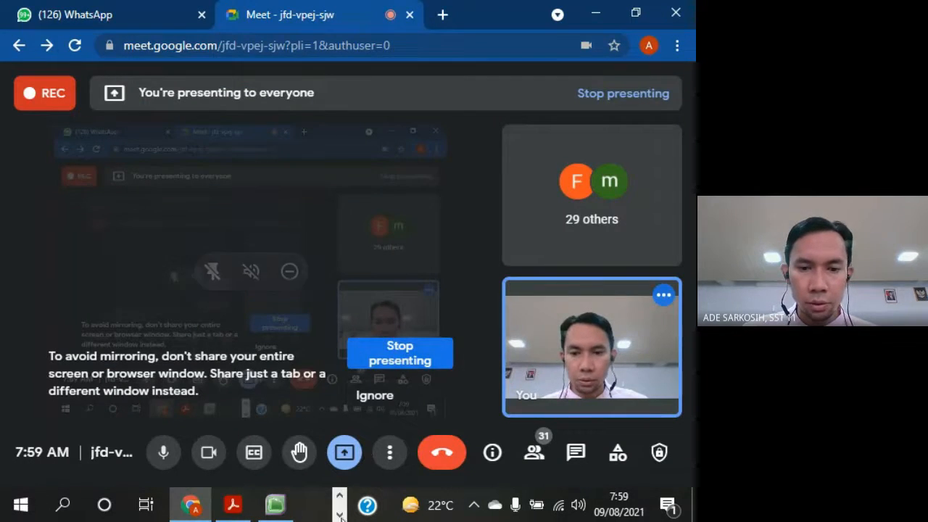
pyautogui.click(278, 507)
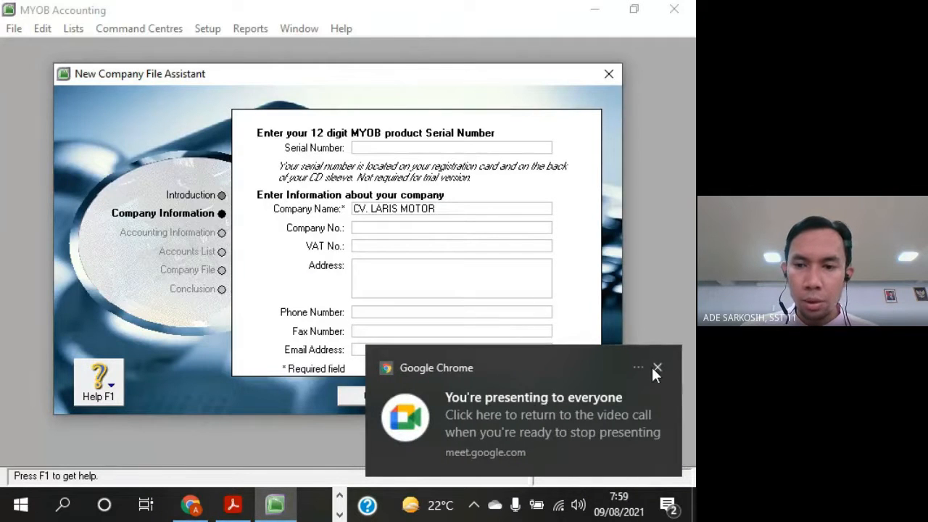
pyautogui.click(656, 368)
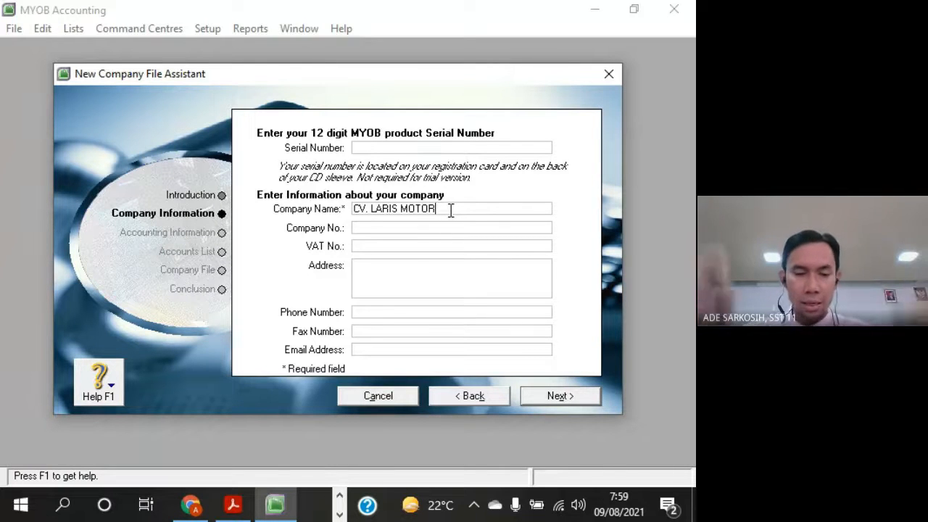
# Extend the company name with an underscore, the student's first name and the class suffix _AKL2
pyautogui.write('MOTOR_')
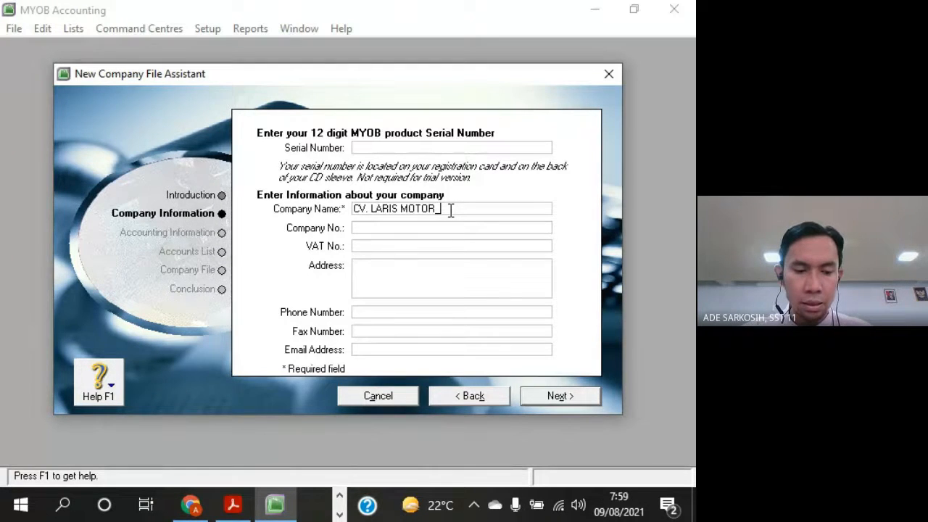
pyautogui.write('ADE_')
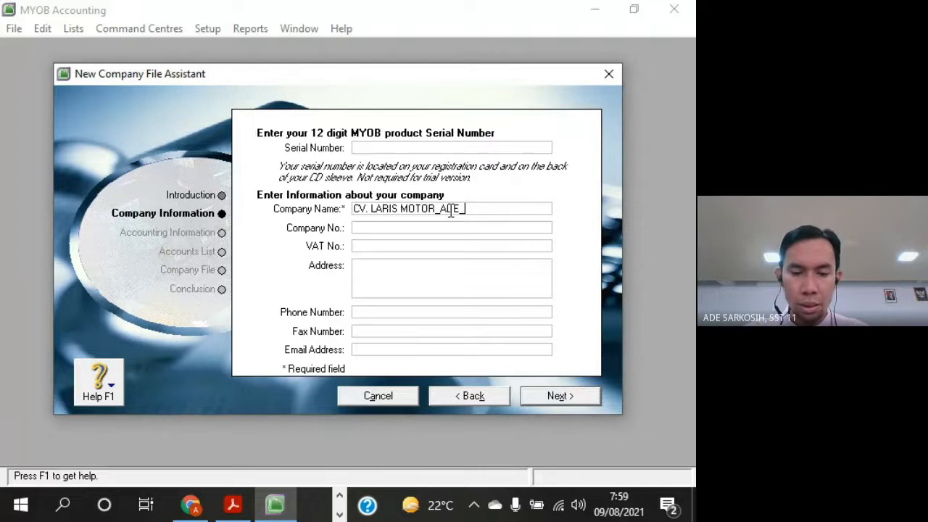
pyautogui.write('AKL2')
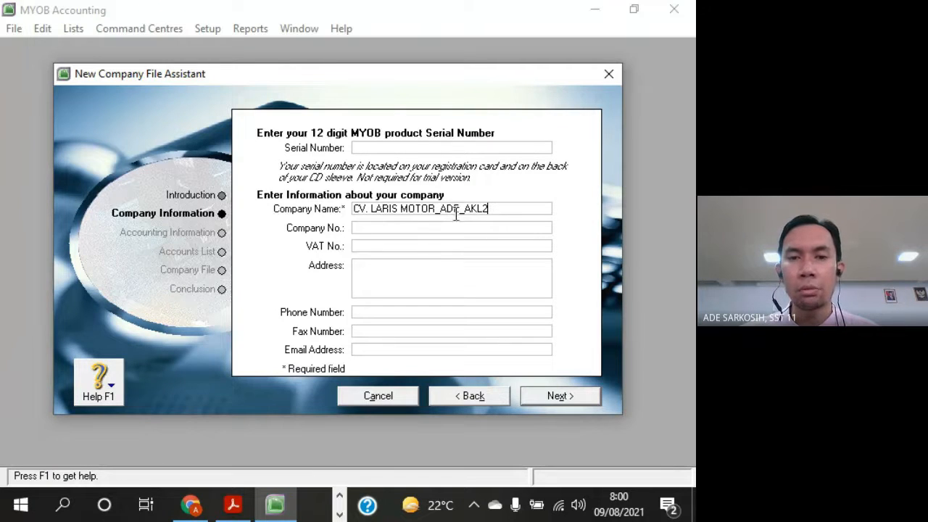
# Copy the company's address from the PDF in Acrobat Reader into the Address field of MYOB's New Company File Assistant
pyautogui.click(366, 229)
pyautogui.click(363, 247)
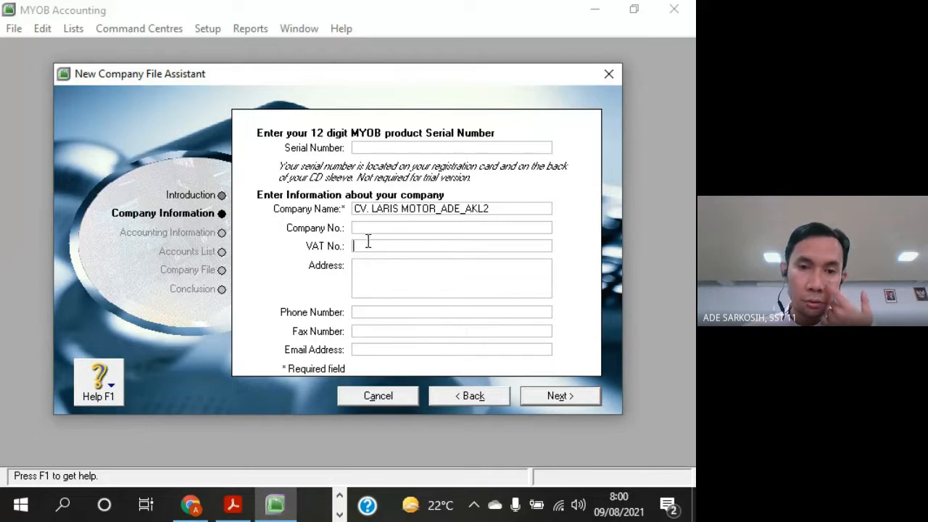
pyautogui.click(365, 268)
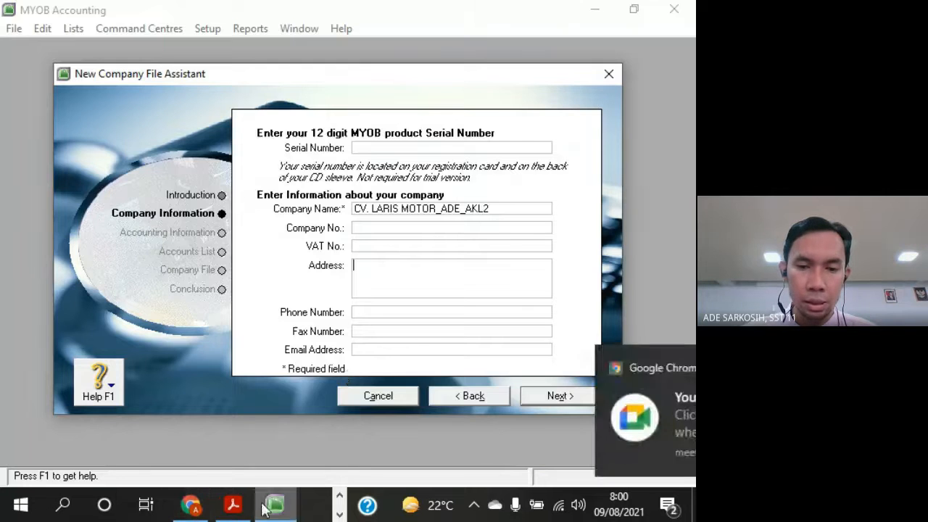
pyautogui.click(233, 506)
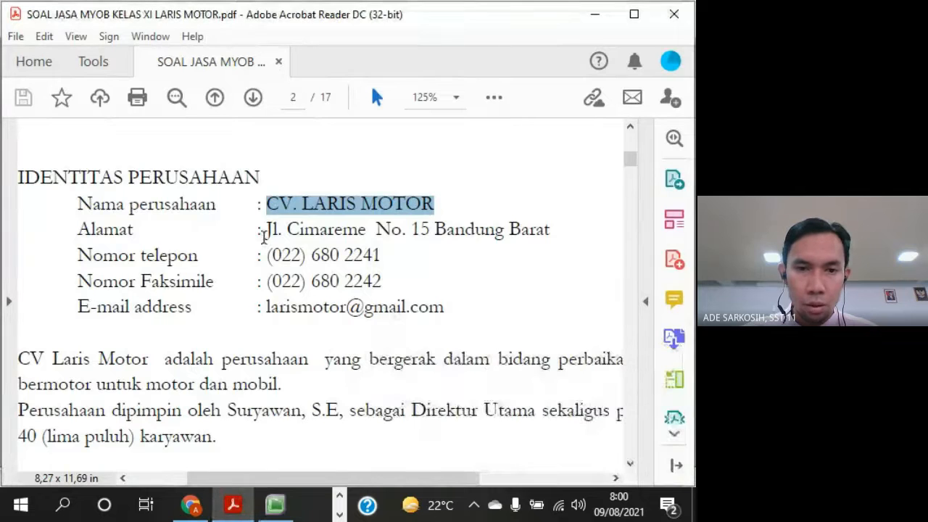
pyautogui.click(268, 231)
pyautogui.moveTo(268, 230); pyautogui.dragTo(536, 239)
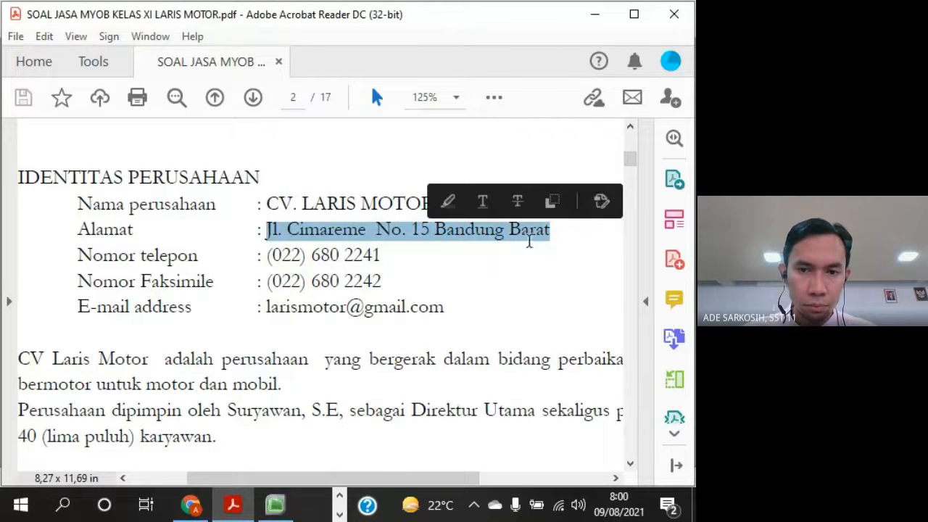
pyautogui.rightClick(529, 247)
pyautogui.click(529, 263)
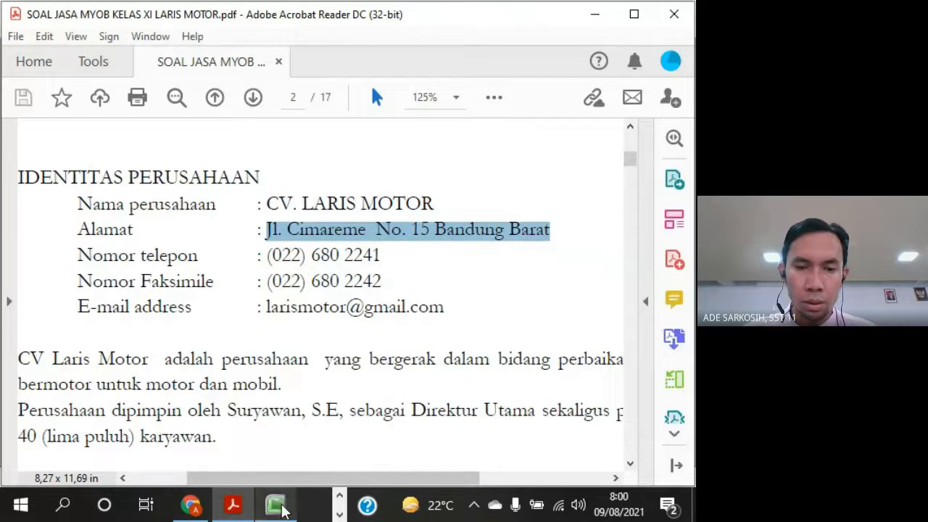
pyautogui.click(275, 506)
pyautogui.rightClick(369, 262)
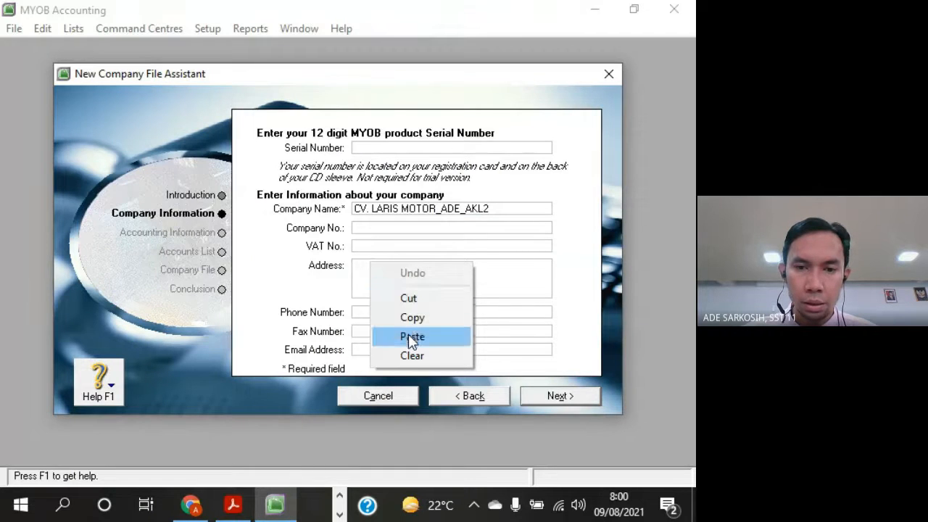
pyautogui.click(401, 336)
# Copy the company's phone number from the Acrobat Reader PDF into the Phone Number field in MYOB
pyautogui.click(395, 316)
pyautogui.hotkey('alt', 'Tab')
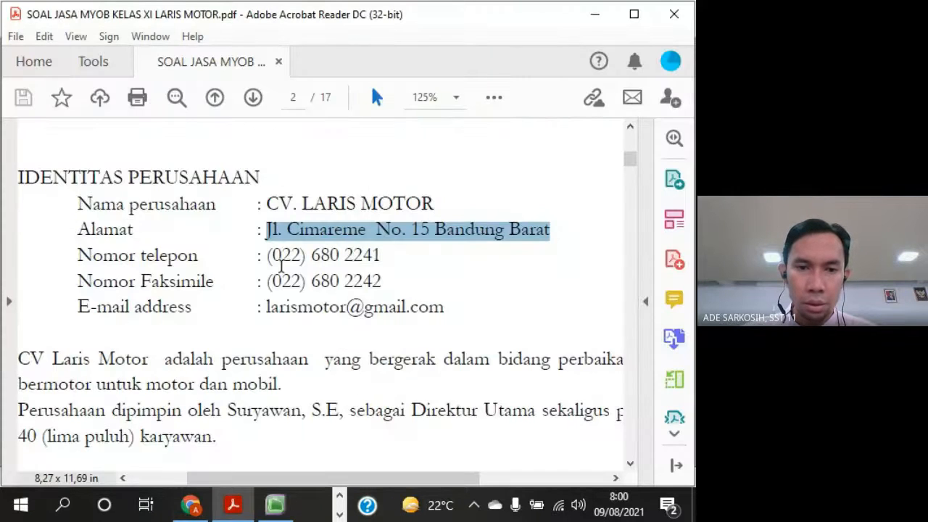
pyautogui.click(268, 257)
pyautogui.moveTo(268, 256); pyautogui.dragTo(380, 257)
pyautogui.rightClick(369, 265)
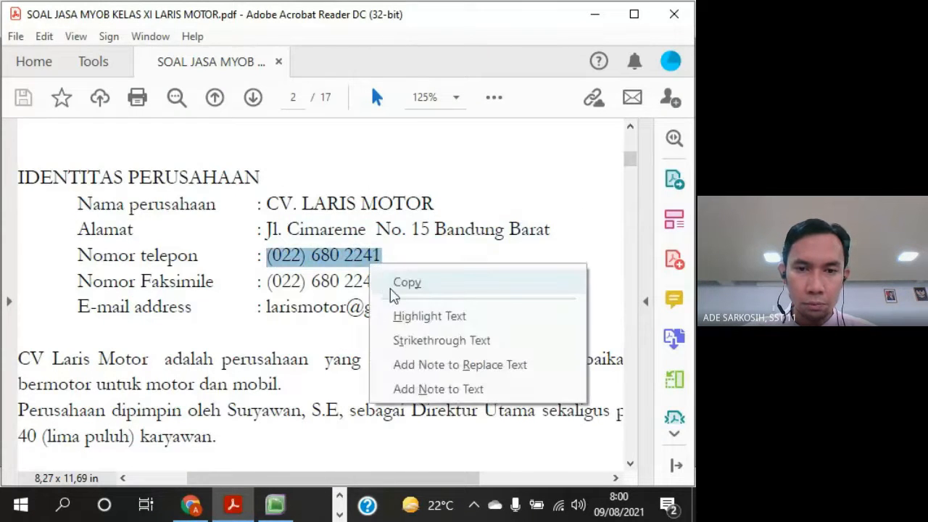
pyautogui.click(391, 283)
pyautogui.hotkey('alt', 'Tab')
pyautogui.rightClick(373, 313)
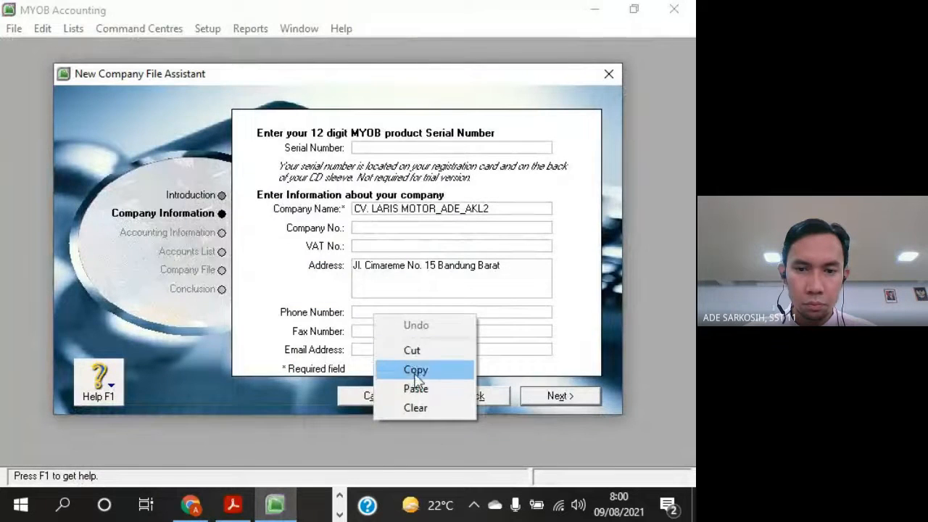
pyautogui.click(415, 388)
# Copy the company's fax number from the Acrobat Reader PDF into the Fax Number field in MYOB
pyautogui.click(384, 331)
pyautogui.hotkey('alt', 'Tab')
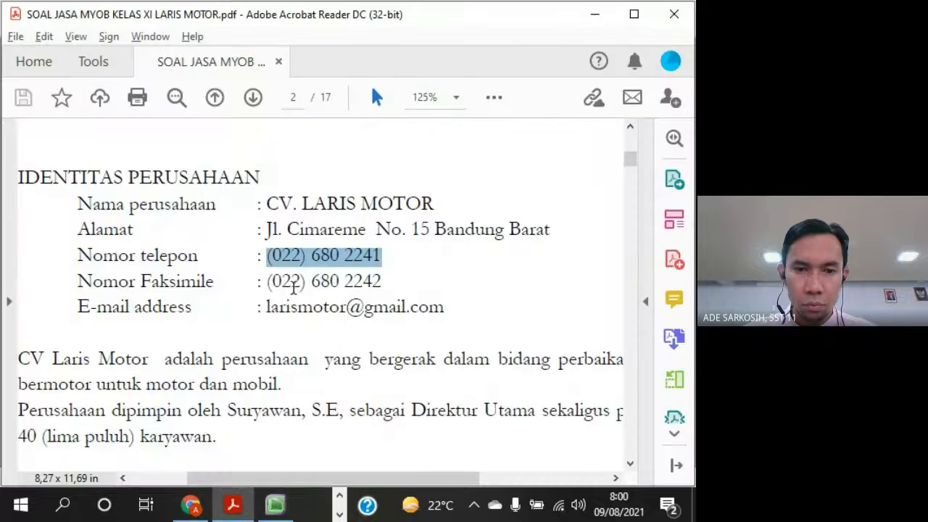
pyautogui.moveTo(266, 283); pyautogui.dragTo(381, 283)
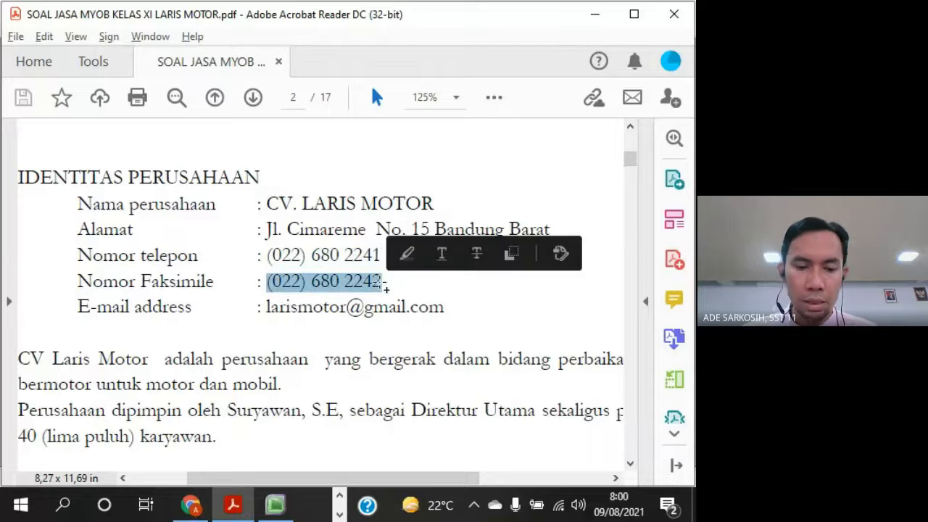
pyautogui.hotkey('alt', 'Tab')
pyautogui.rightClick(371, 331)
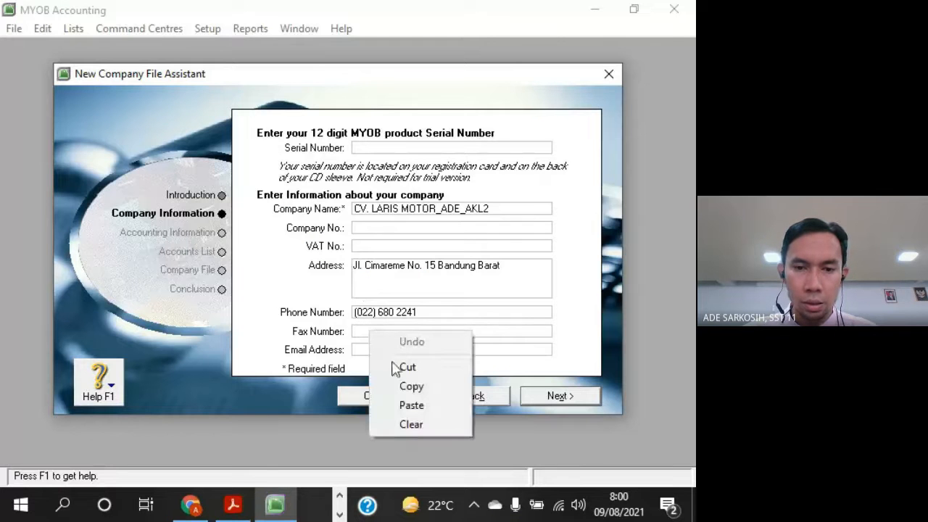
pyautogui.click(409, 386)
pyautogui.rightClick(400, 333)
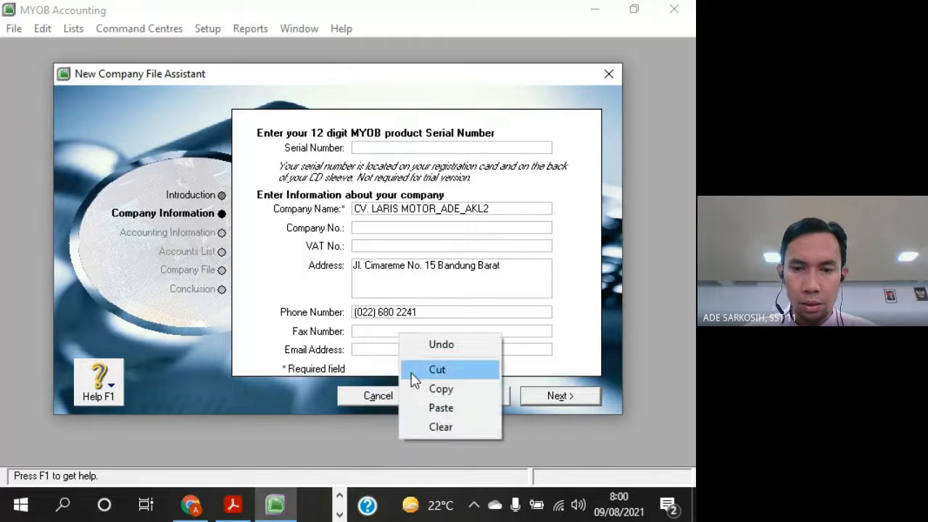
pyautogui.click(423, 408)
# Copy the company's e-mail address from the Acrobat Reader PDF into the Email Address field in MYOB
pyautogui.click(398, 351)
pyautogui.hotkey('alt', 'Tab')
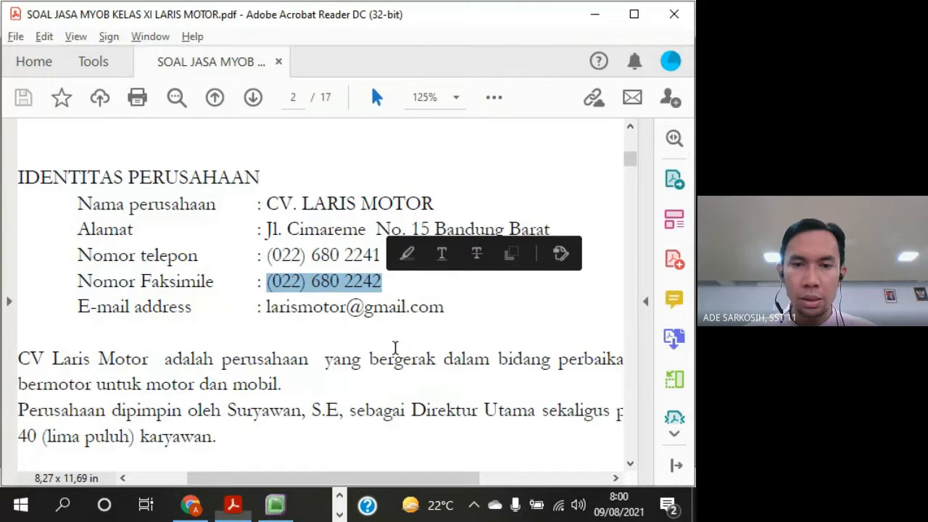
pyautogui.moveTo(444, 307); pyautogui.dragTo(267, 311)
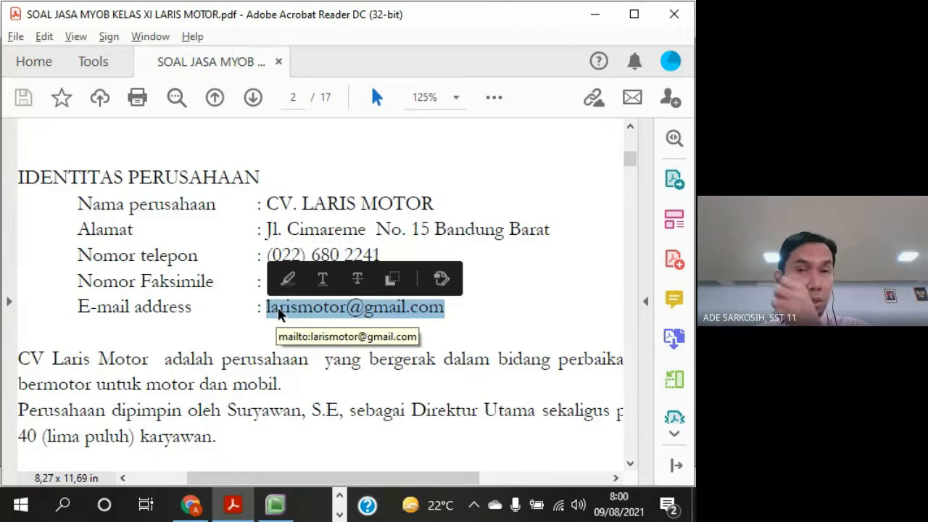
pyautogui.hotkey('alt', 'Tab')
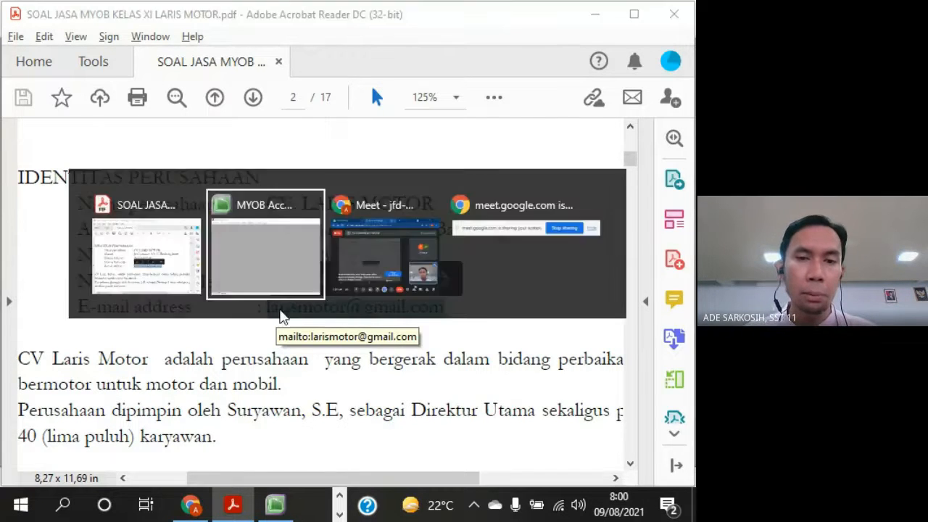
pyautogui.click(384, 350)
pyautogui.rightClick(385, 351)
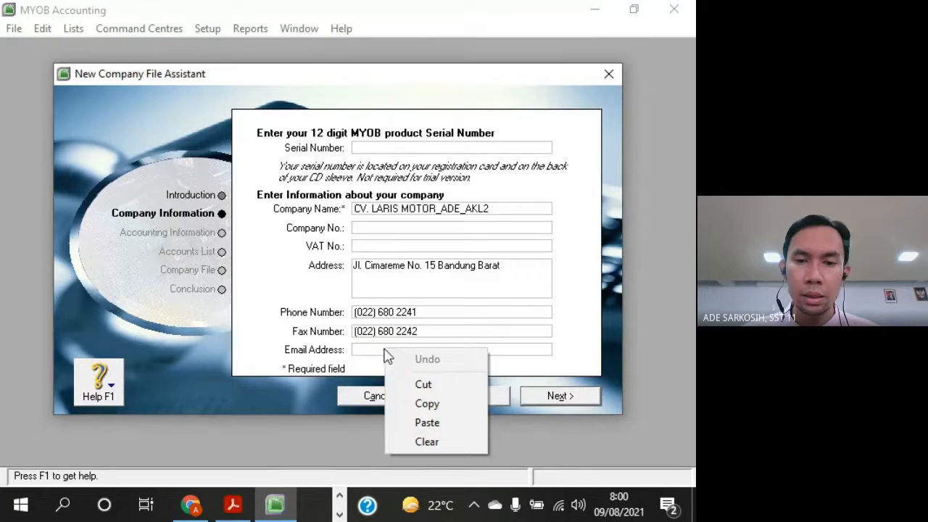
pyautogui.click(442, 422)
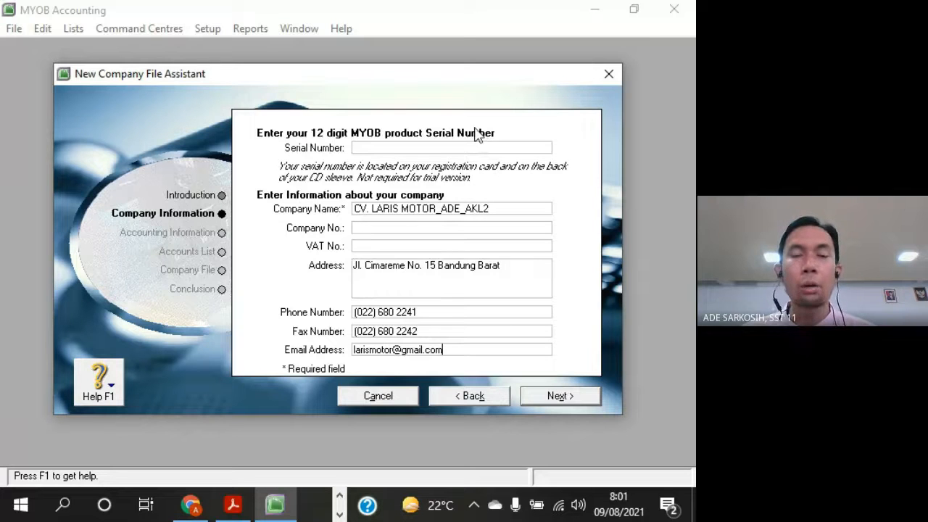
# Compare the company name, address and contact details entered in MYOB with the IDENTITAS PERUSAHAAN section of the Acrobat Reader PDF
pyautogui.hotkey('alt', 'Tab')
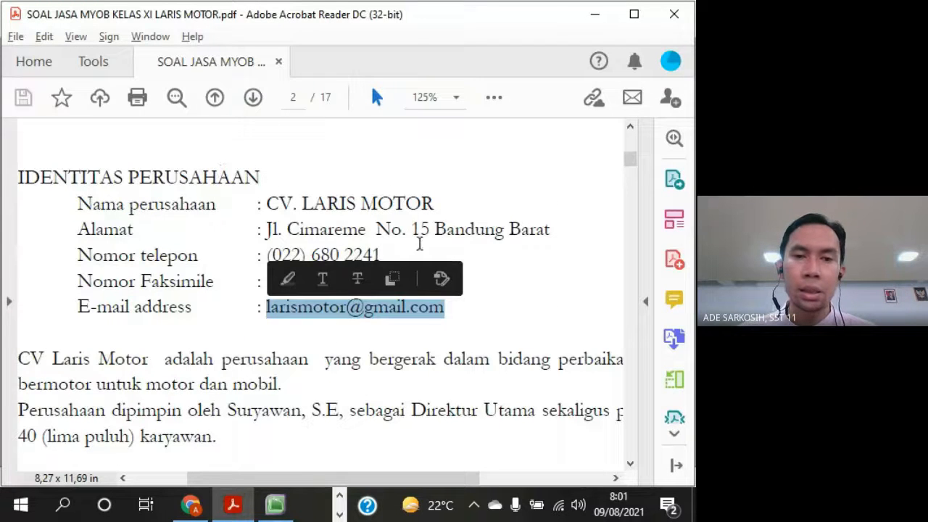
pyautogui.click(419, 239)
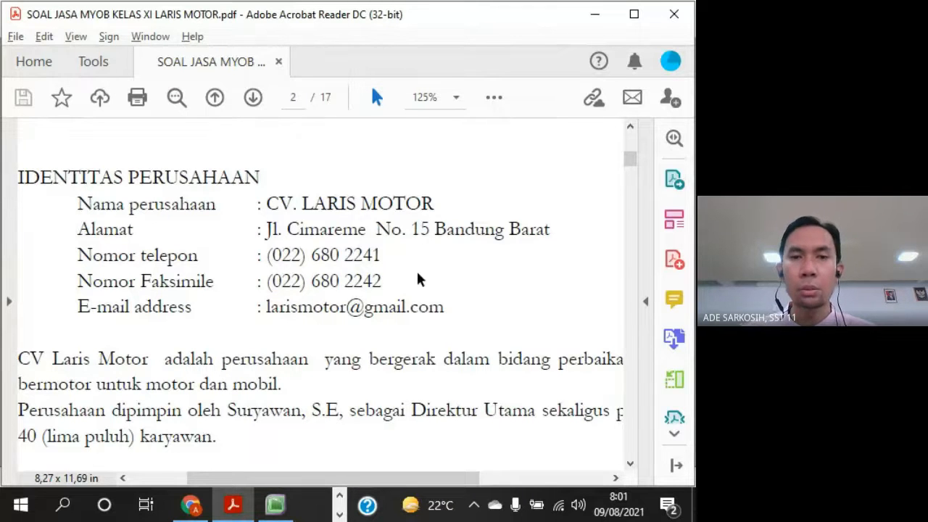
pyautogui.hotkey('alt', 'Tab')
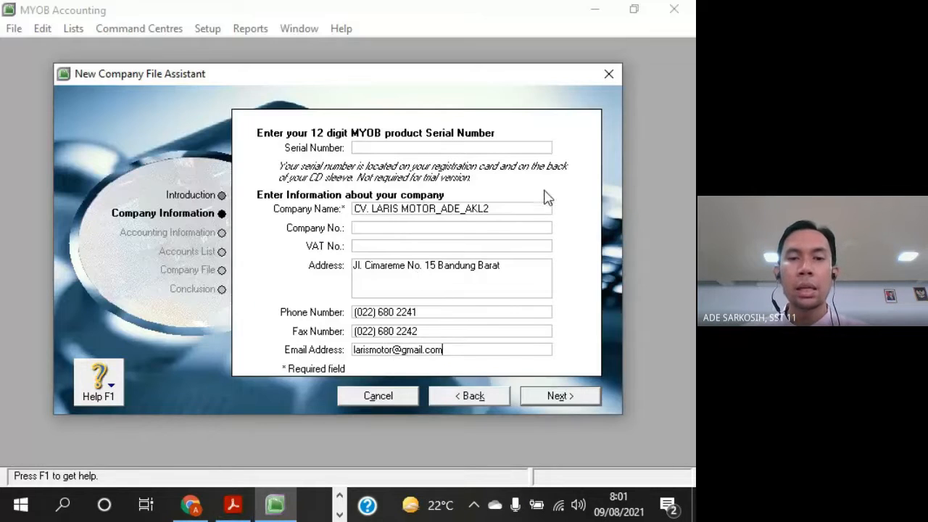
pyautogui.click(497, 206)
pyautogui.click(501, 208)
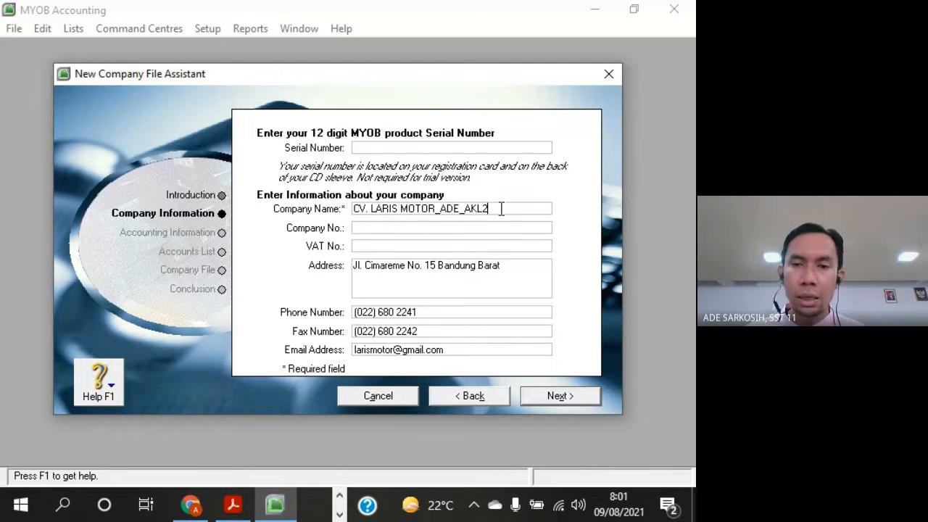
pyautogui.click(519, 269)
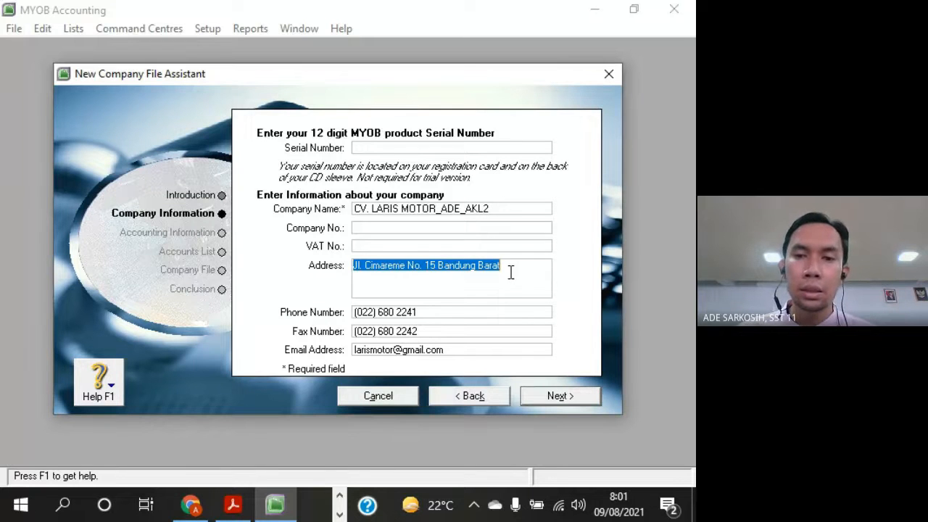
pyautogui.click(510, 272)
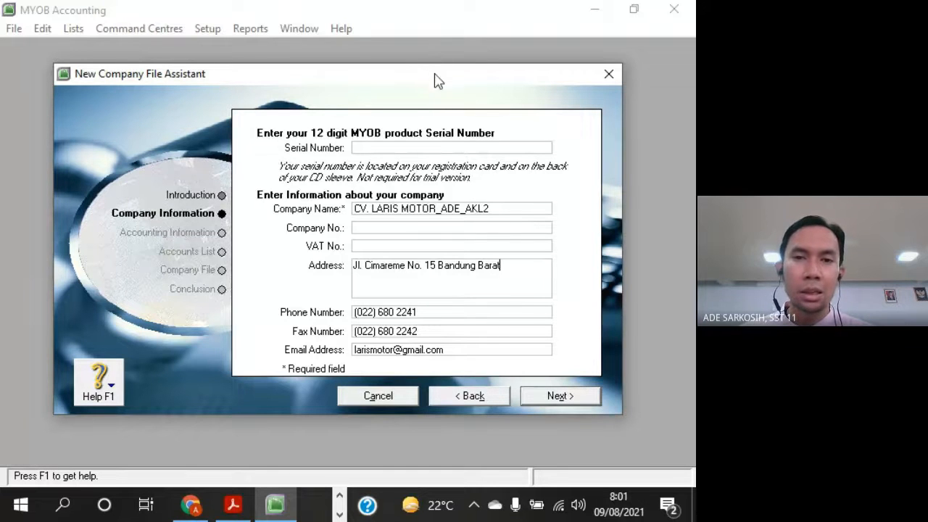
pyautogui.moveTo(424, 79); pyautogui.dragTo(424, 81)
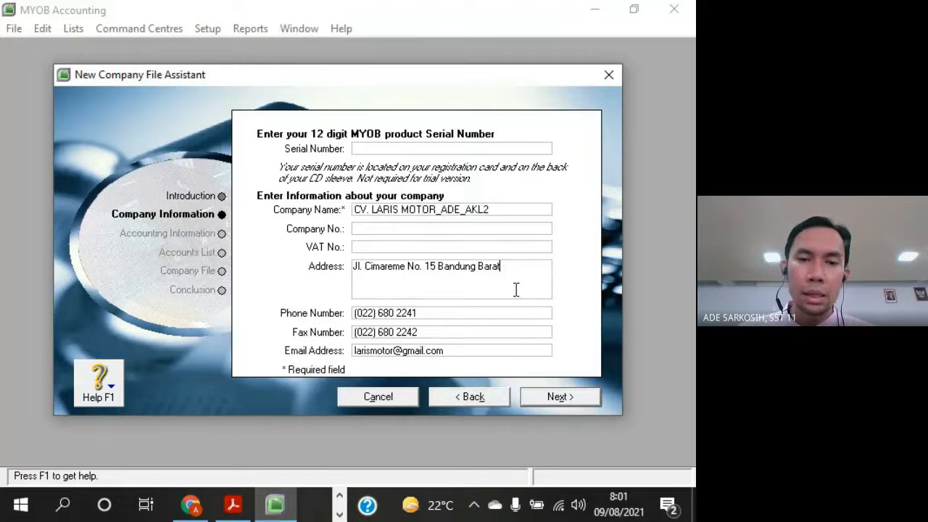
pyautogui.moveTo(353, 82); pyautogui.dragTo(348, 73)
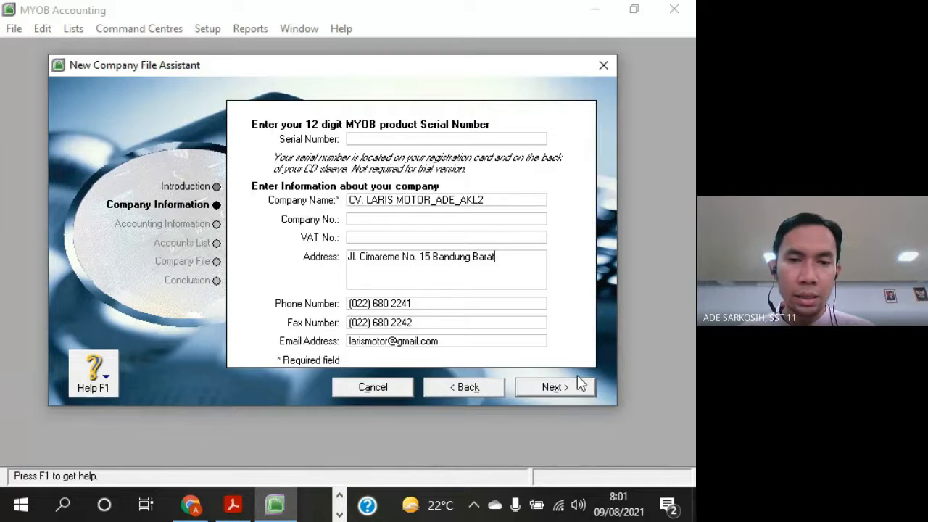
pyautogui.hotkey('alt', 'Tab')
pyautogui.hotkey('alt', 'Tab')
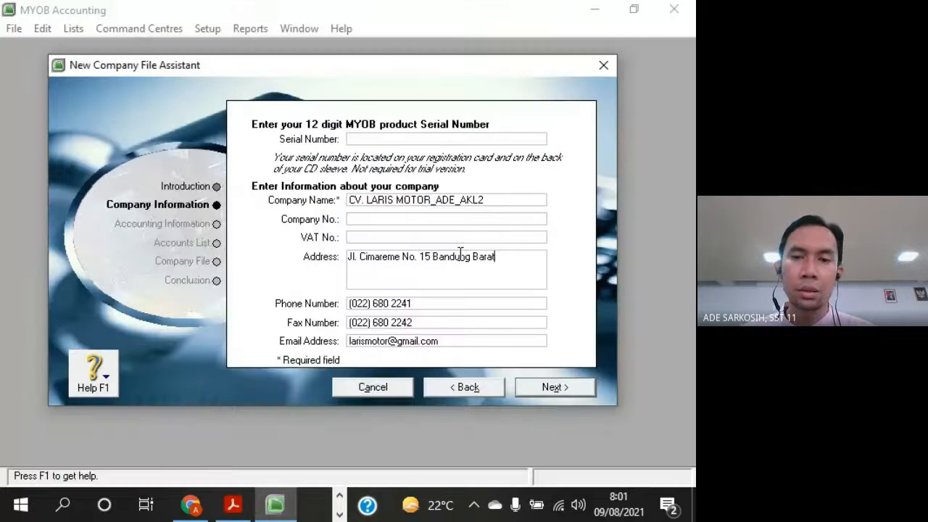
# Continue from the company details to the accounting year settings of the New Company File Assistant
pyautogui.click(586, 388)
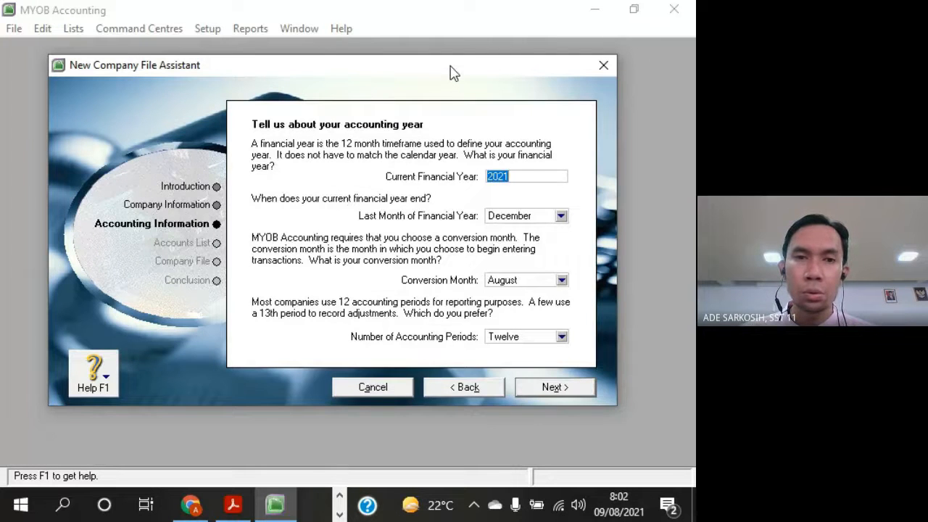
pyautogui.moveTo(450, 66); pyautogui.dragTo(454, 74)
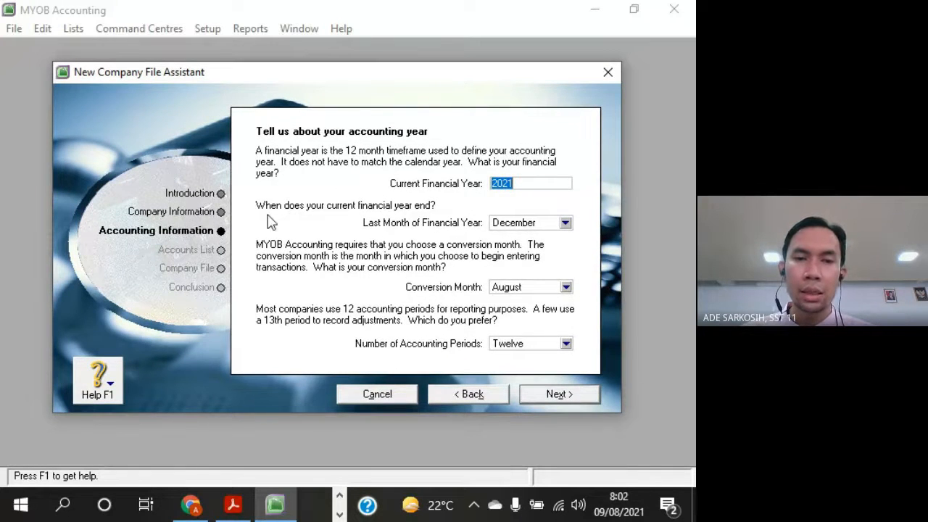
pyautogui.moveTo(426, 83); pyautogui.dragTo(417, 79)
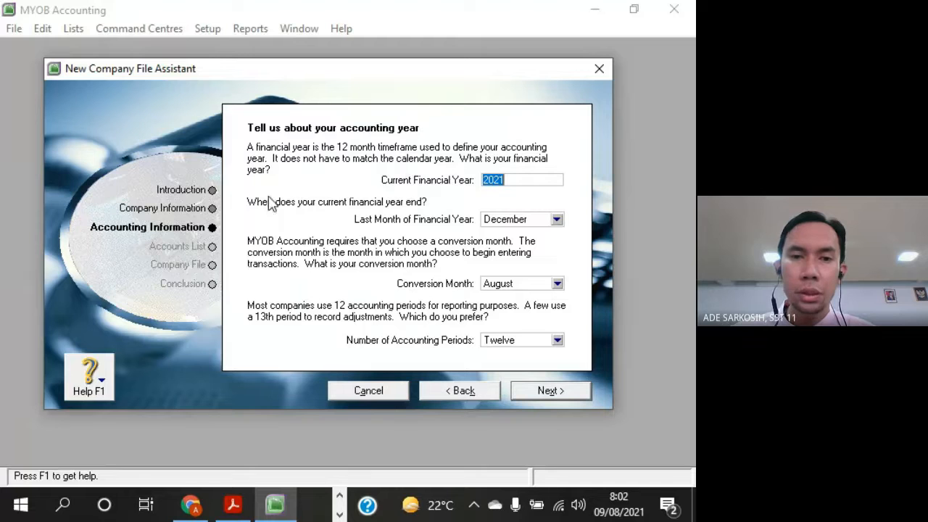
# Look up the transaction year on Dokumen 1 in the Acrobat Reader PDF and set MYOB's Current Financial Year to 2012
pyautogui.click(519, 181)
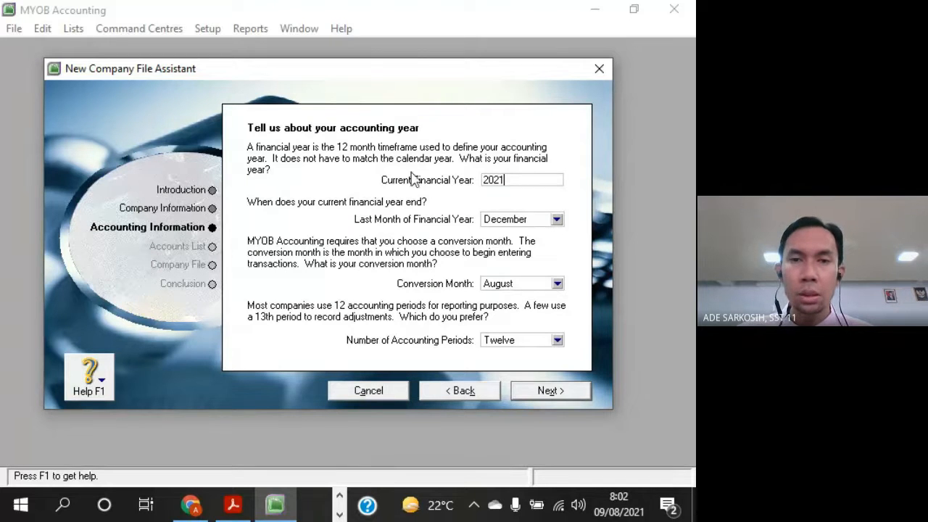
pyautogui.click(239, 507)
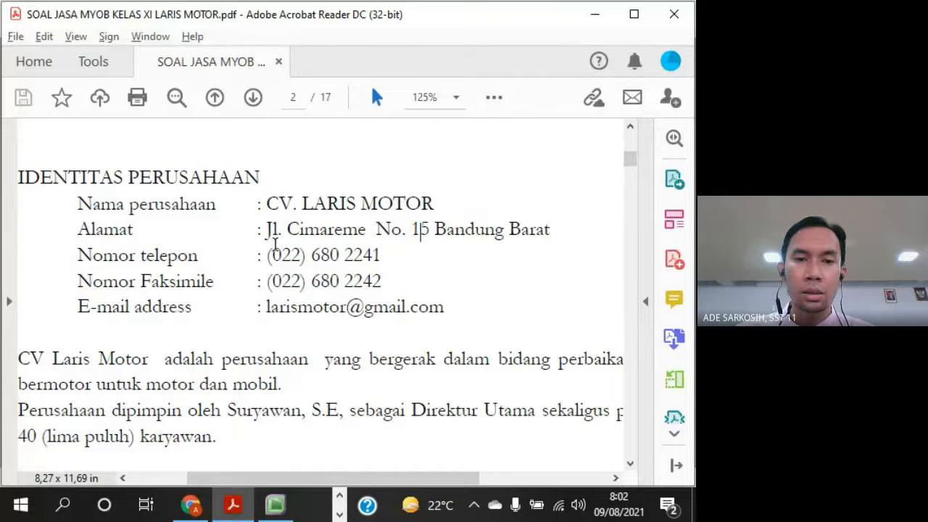
pyautogui.scroll(-2, 350, 255)
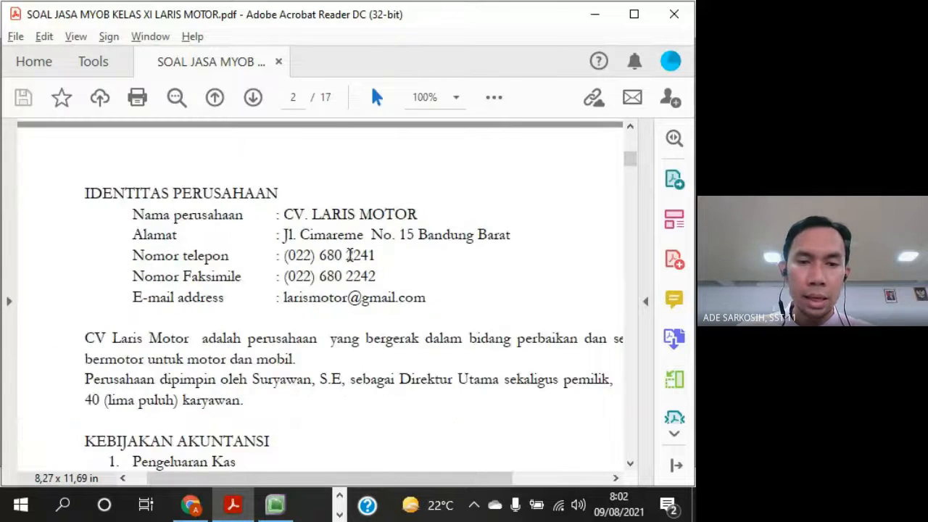
pyautogui.scroll(-15, 350, 255)
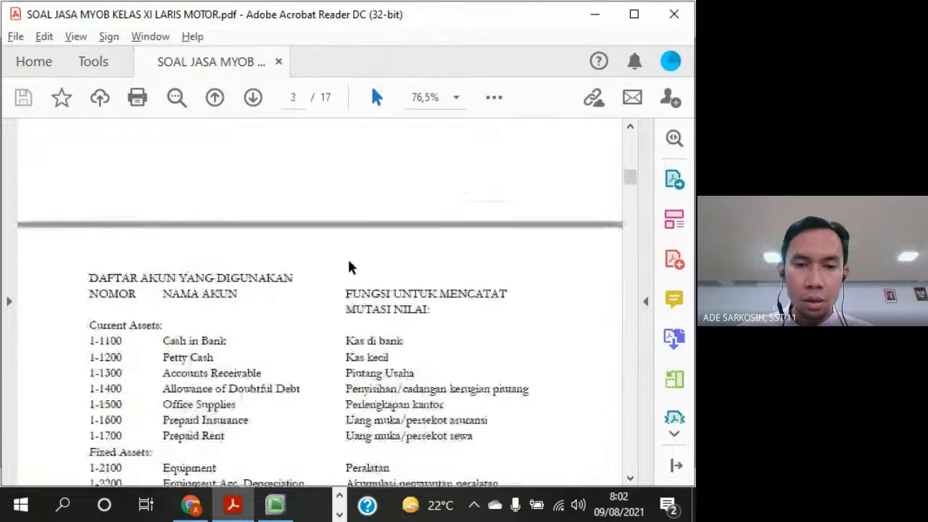
pyautogui.scroll(-10, 348, 260)
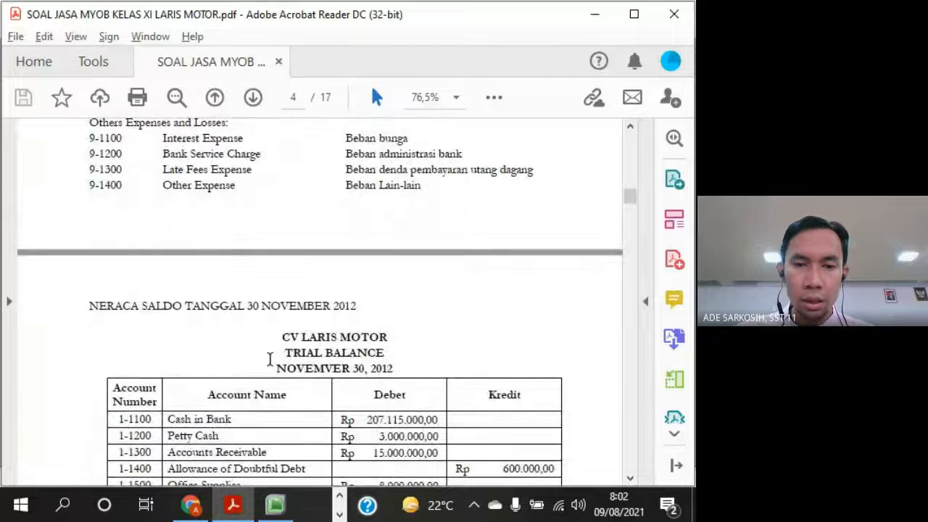
pyautogui.scroll(-2, 397, 338)
pyautogui.moveTo(397, 282); pyautogui.dragTo(373, 284)
pyautogui.scroll(-10, 483, 326)
pyautogui.scroll(-10, 482, 323)
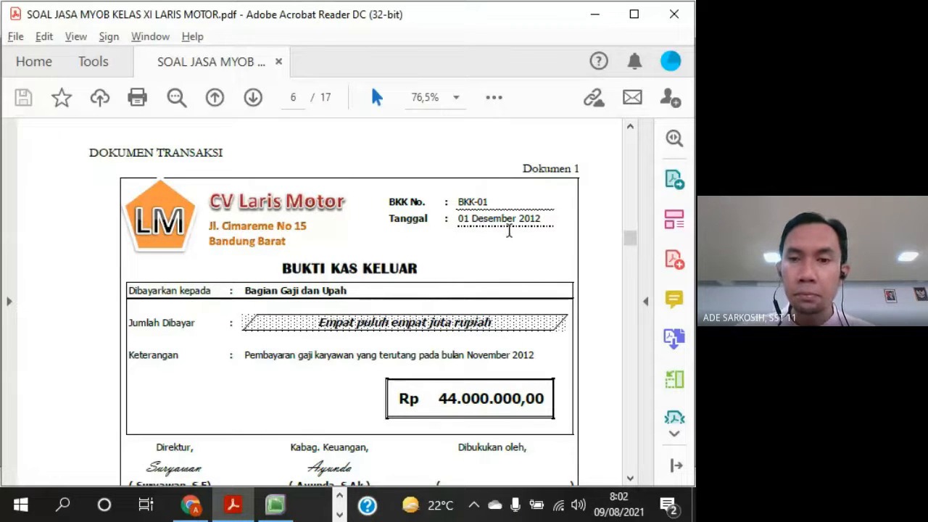
pyautogui.moveTo(519, 219); pyautogui.dragTo(545, 219)
pyautogui.hotkey('alt', 'Tab')
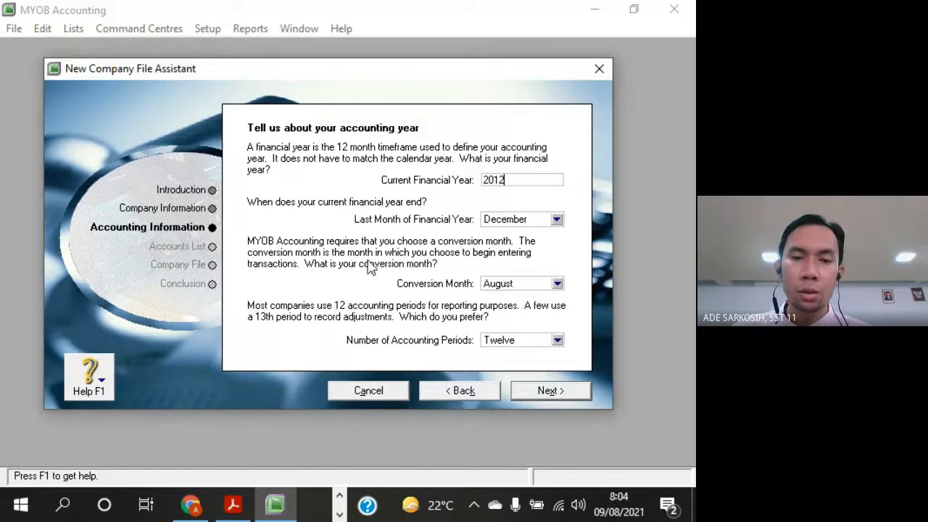
# Switch to Acrobat Reader and examine the DOKUMEN TRANSAKSI section to identify the month in which transactions begin
pyautogui.click(232, 504)
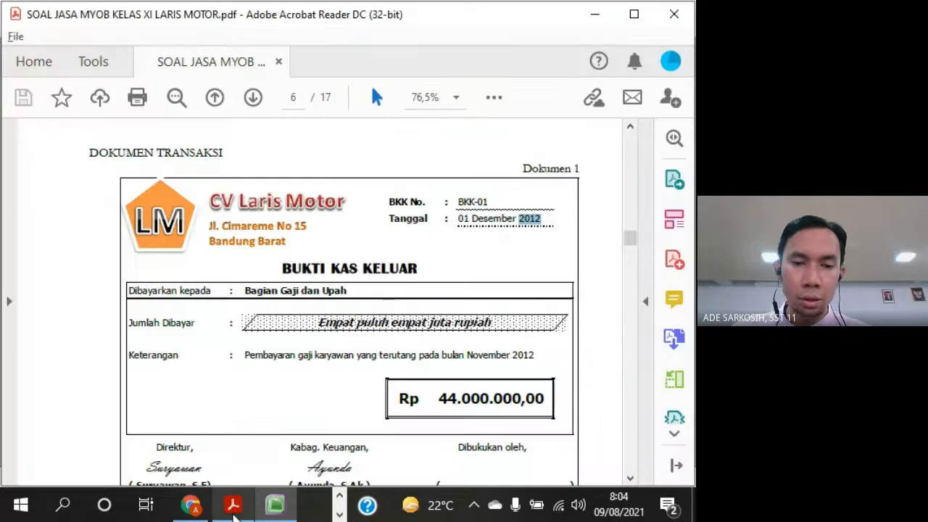
pyautogui.moveTo(234, 152); pyautogui.dragTo(91, 153)
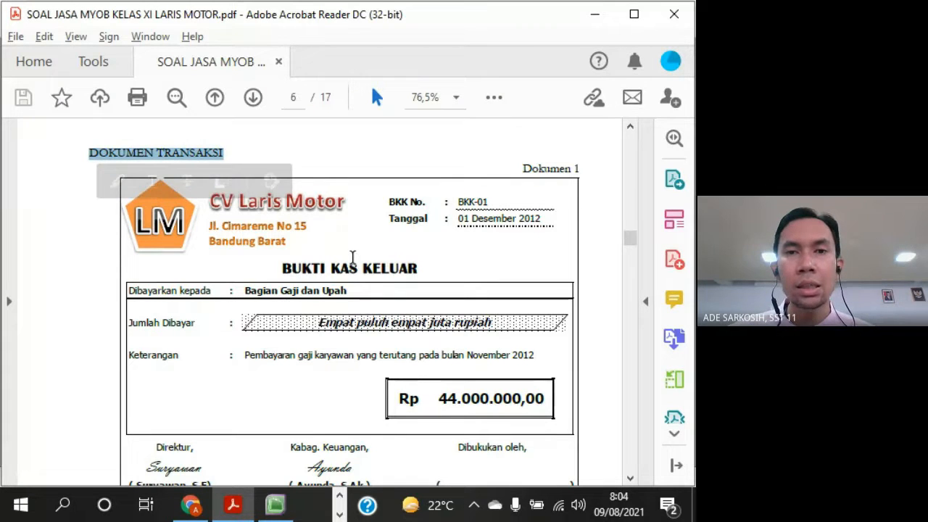
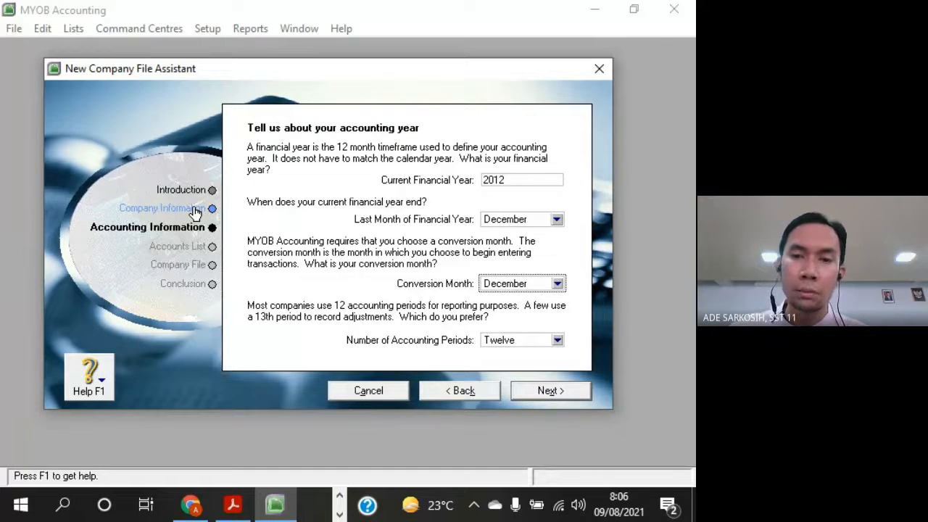
# Continue to the accounting information confirmation and compare its conversion month with the Tanggal date on Dokumen 1 in the Acrobat Reader PDF
pyautogui.click(580, 396)
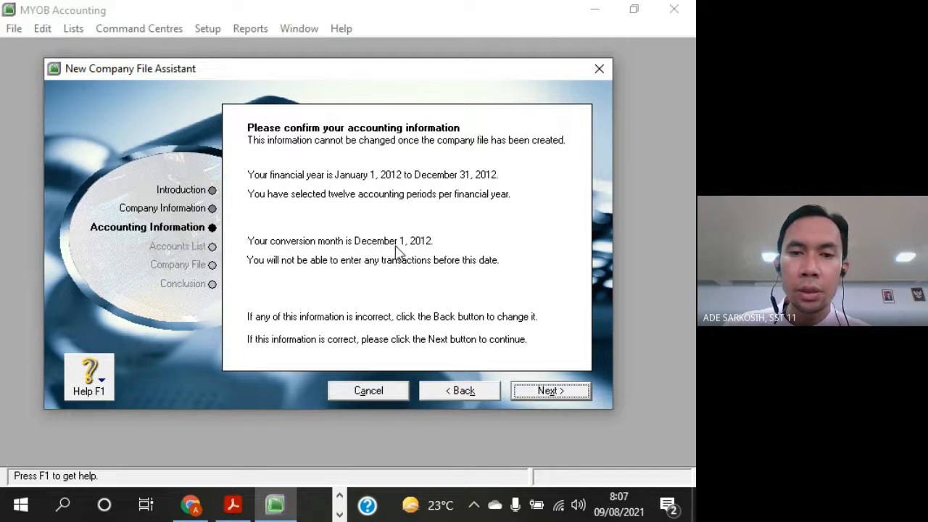
pyautogui.hotkey('alt', 'Tab')
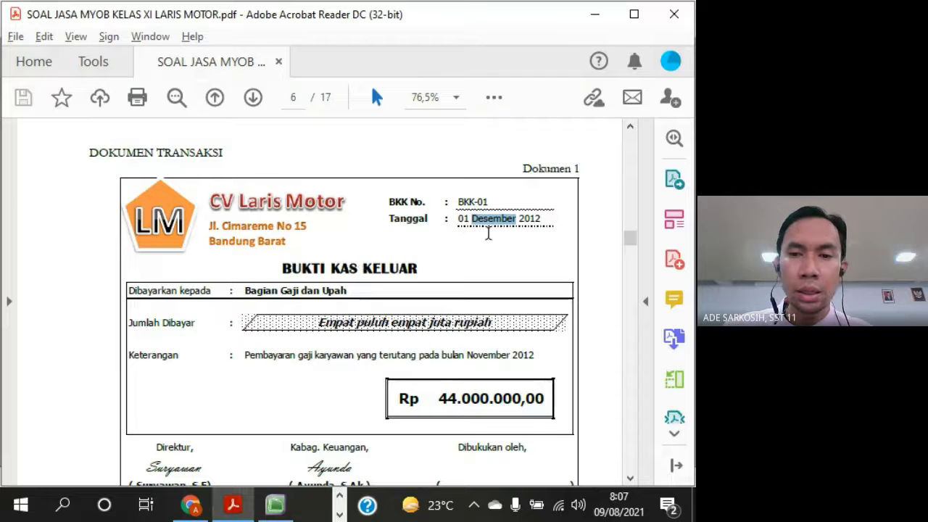
pyautogui.moveTo(458, 220); pyautogui.dragTo(544, 219)
pyautogui.click(495, 253)
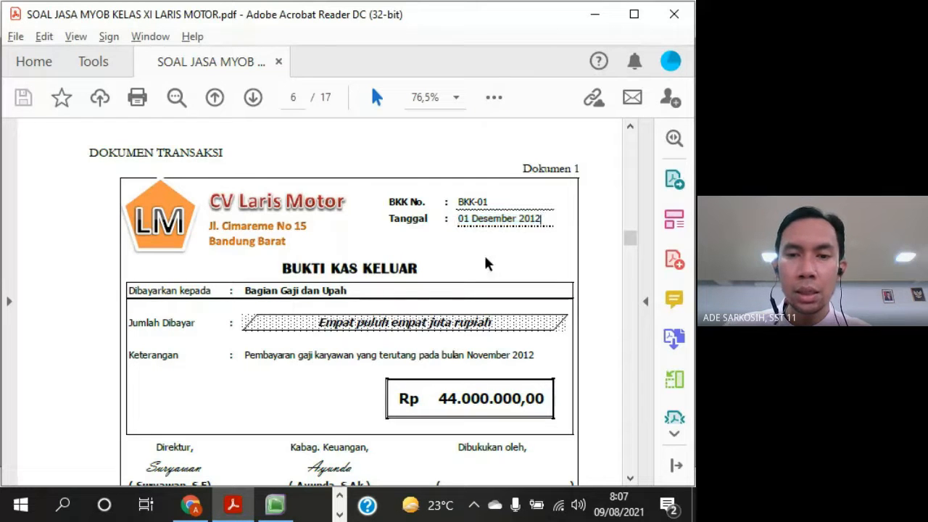
pyautogui.moveTo(457, 219); pyautogui.dragTo(555, 222)
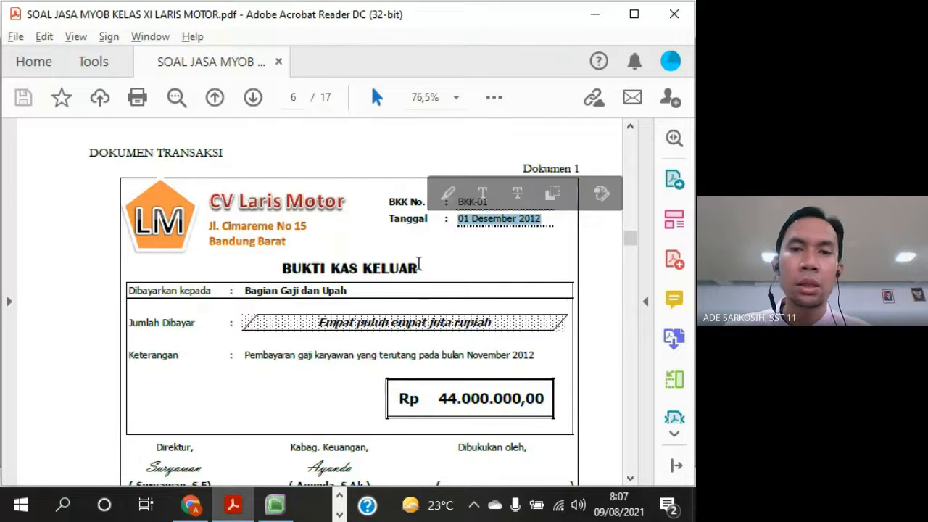
pyautogui.hotkey('alt', 'Tab')
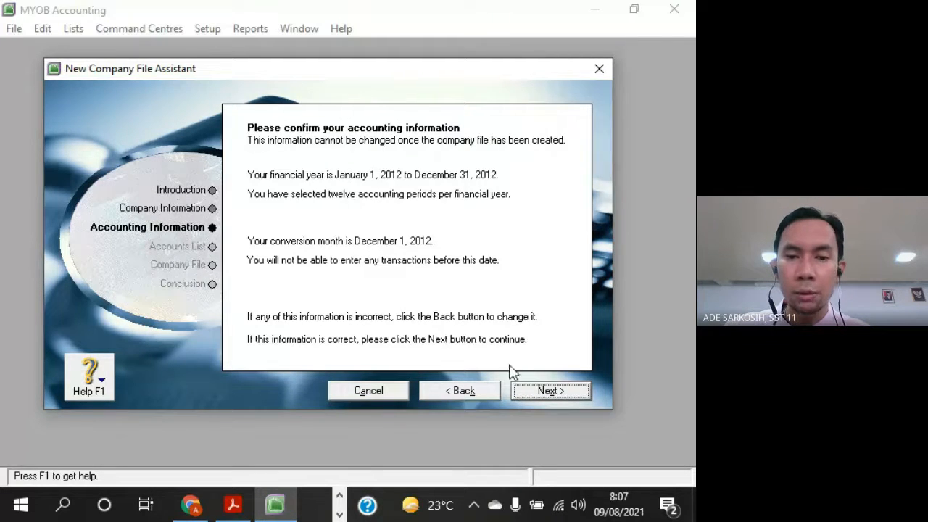
# Recheck the accounting year settings, confirm the accounting information and continue to the accounts list page
pyautogui.click(464, 391)
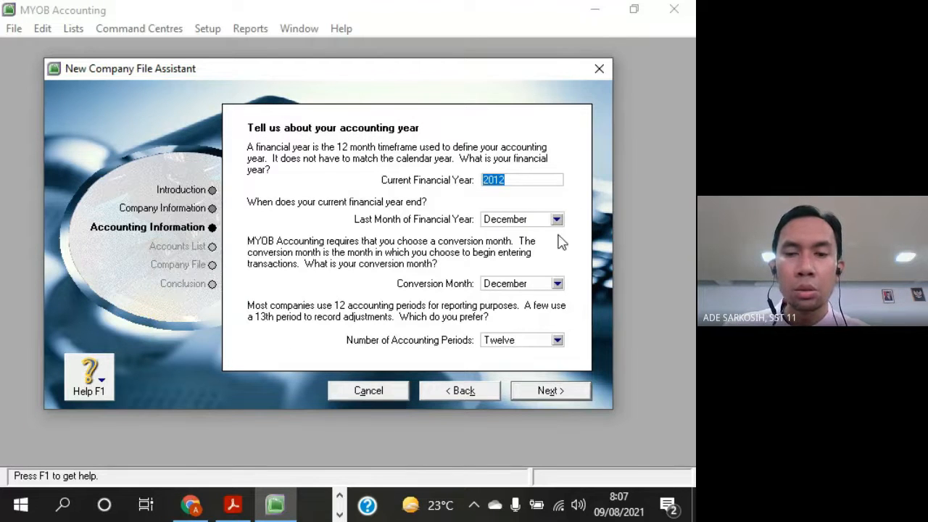
pyautogui.click(565, 393)
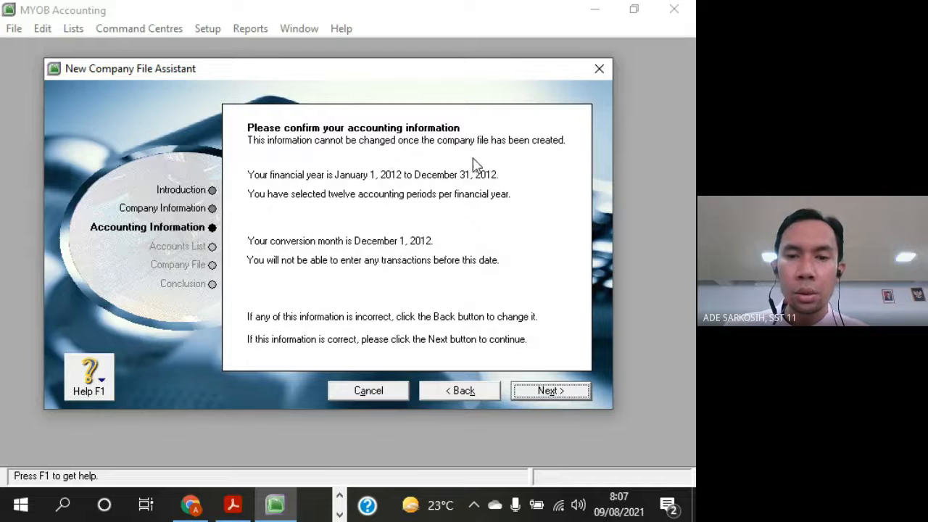
pyautogui.click(570, 390)
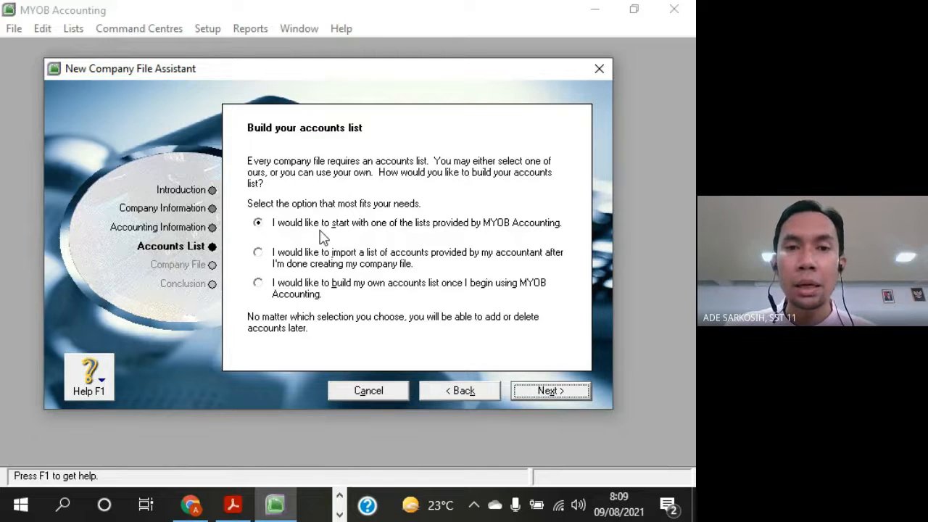
# Look up the DAFTAR AKUN YANG DIGUNAKAN section in the Acrobat Reader PDF and return to MYOB
pyautogui.click(235, 502)
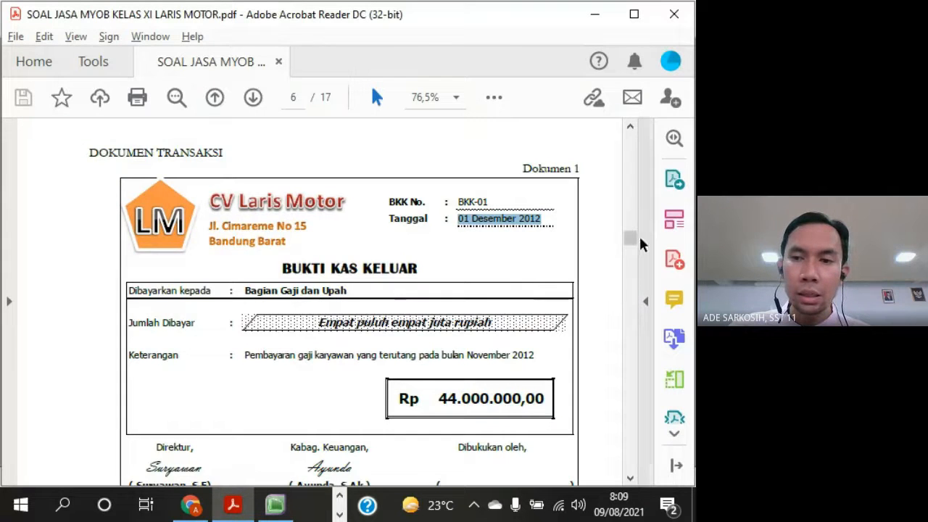
pyautogui.moveTo(628, 242); pyautogui.dragTo(630, 179)
pyautogui.scroll(-2, 548, 308)
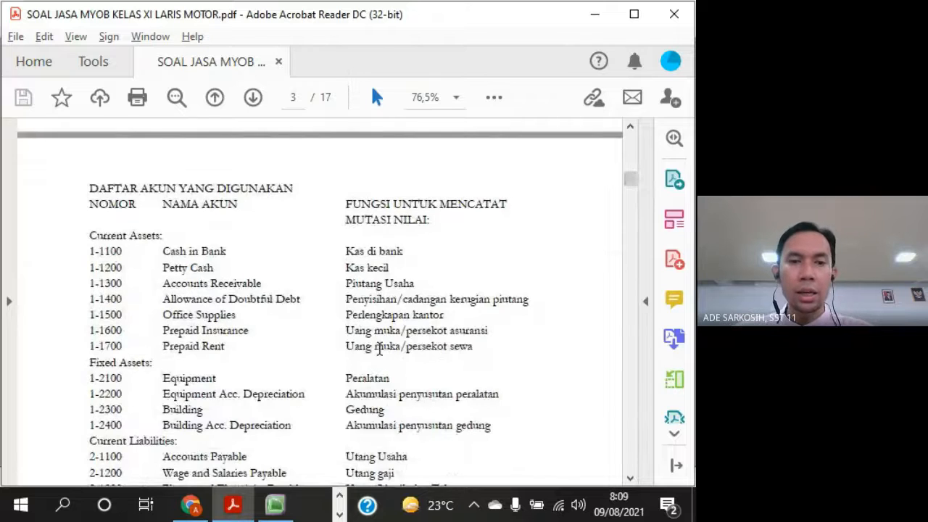
pyautogui.scroll(-1, 415, 406)
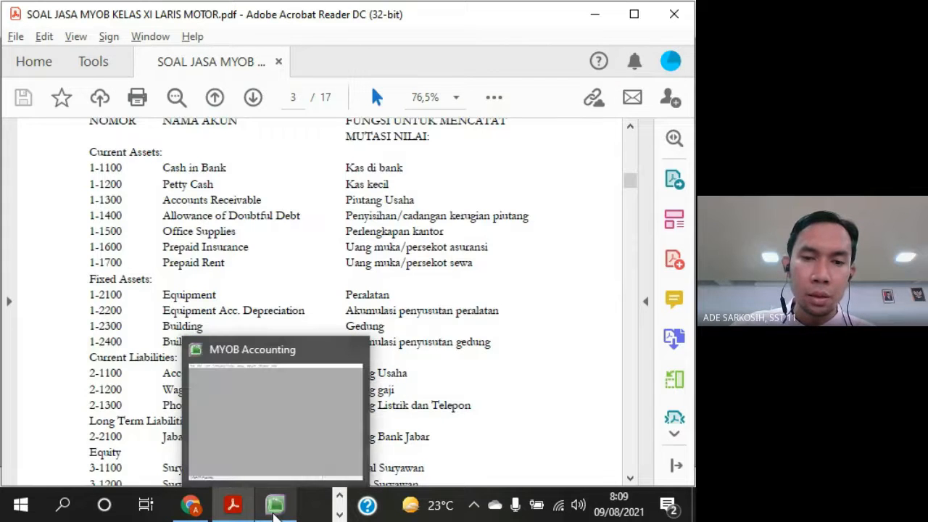
pyautogui.click(275, 507)
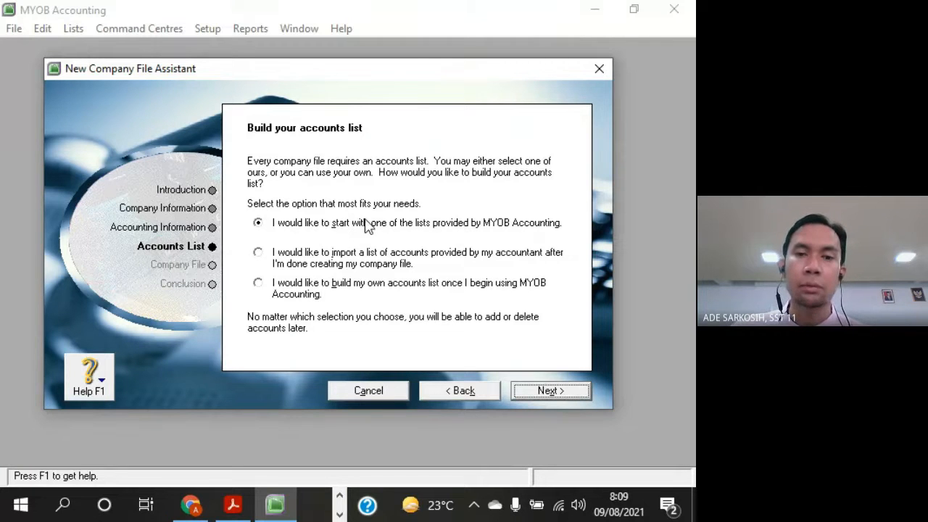
# Try out the import, build-your-own and MYOB-provided options for creating the accounts list
pyautogui.click(267, 261)
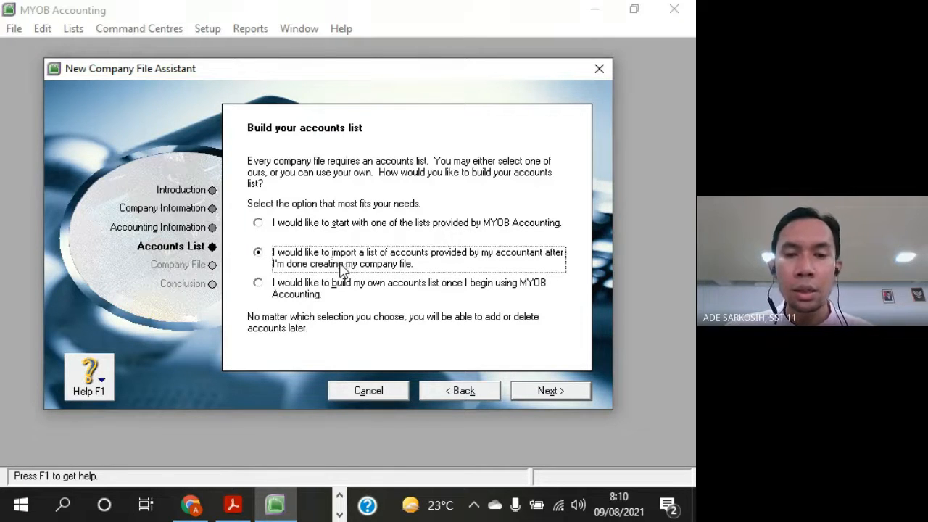
pyautogui.click(262, 284)
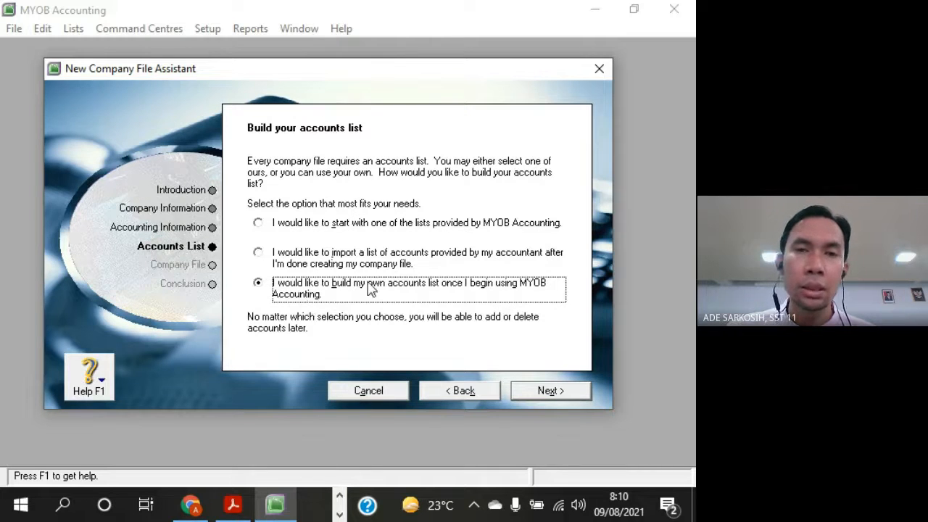
pyautogui.click(268, 224)
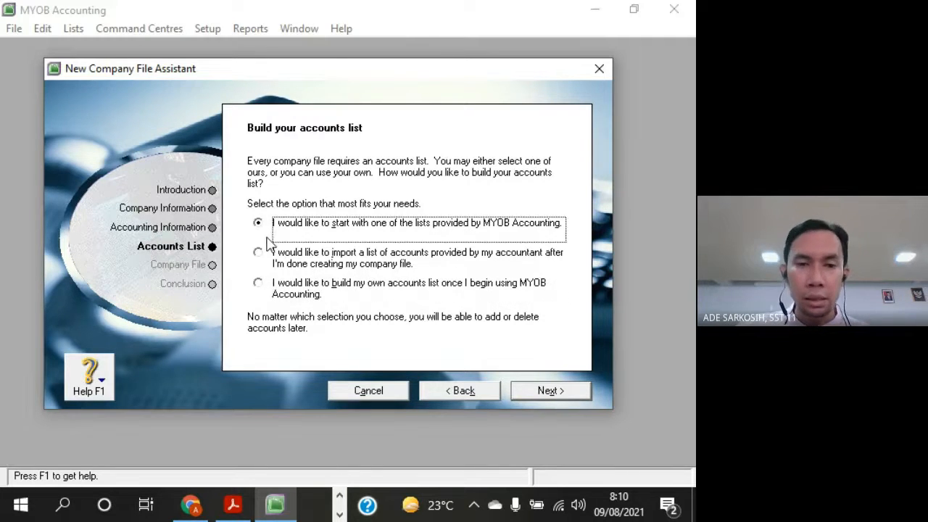
pyautogui.click(267, 254)
pyautogui.click(265, 284)
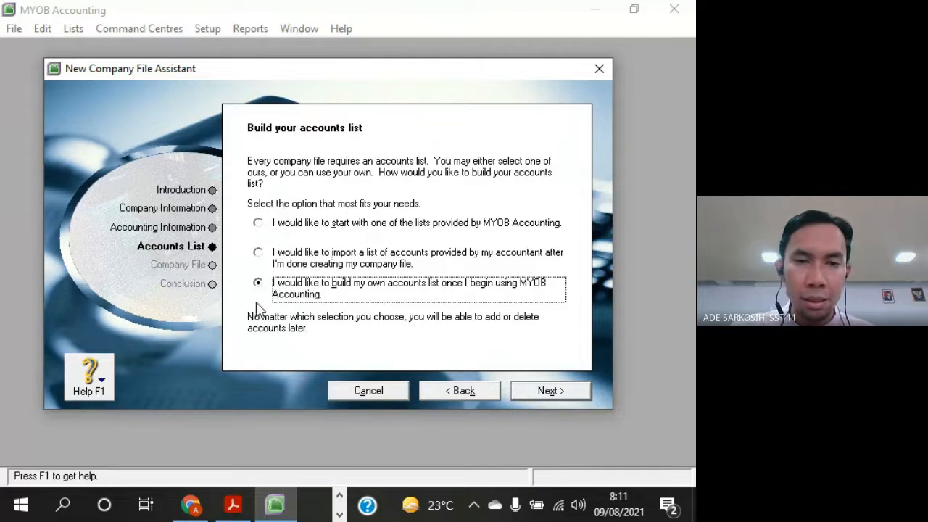
# Examine the PDF's account numbers and names from Current Assets through Current Liabilities against MYOB's accounts list options
pyautogui.hotkey('alt', 'Tab')
pyautogui.hotkey('alt', 'Tab')
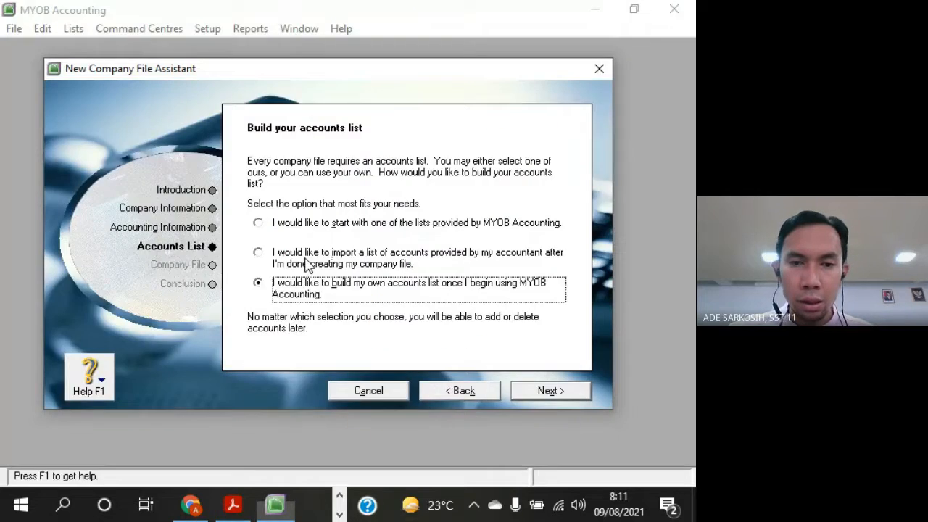
pyautogui.hotkey('alt', 'Tab')
pyautogui.hotkey('alt', 'Tab')
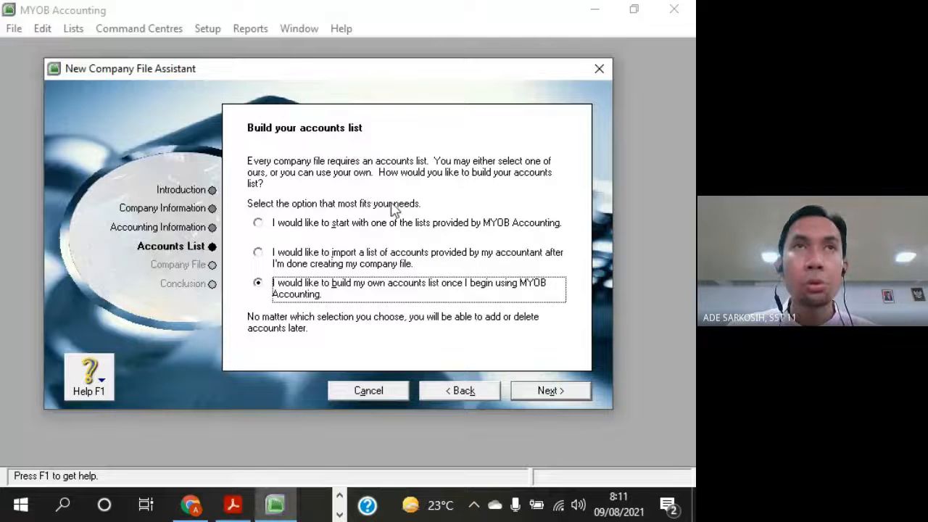
pyautogui.hotkey('alt', 'Tab')
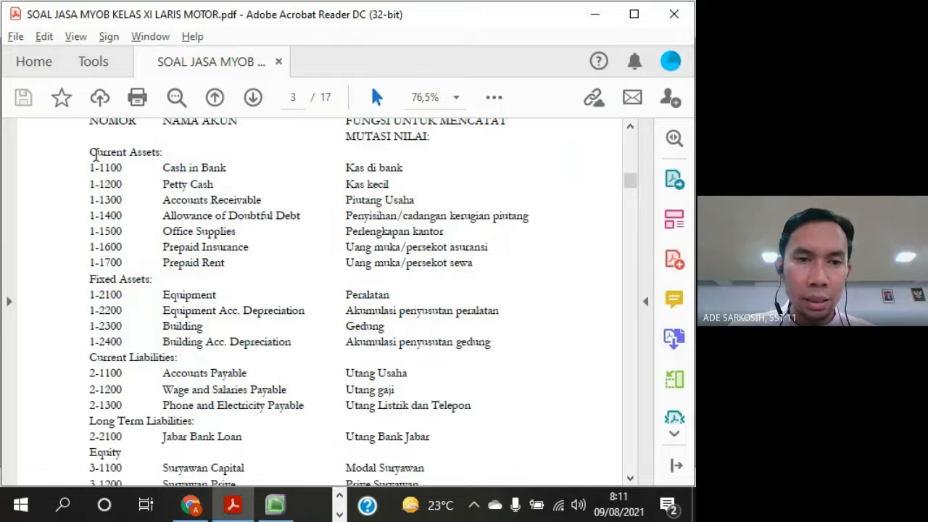
pyautogui.moveTo(87, 152); pyautogui.dragTo(470, 404)
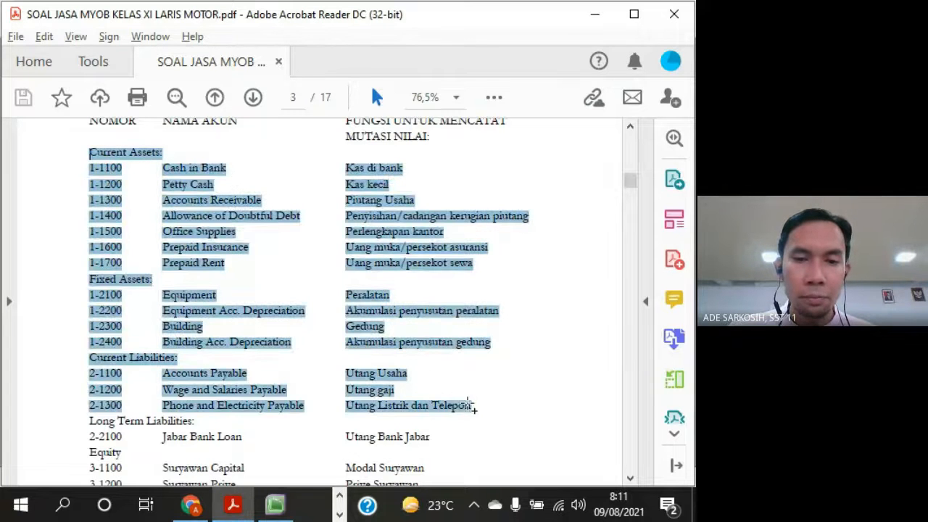
pyautogui.hotkey('alt', 'Tab')
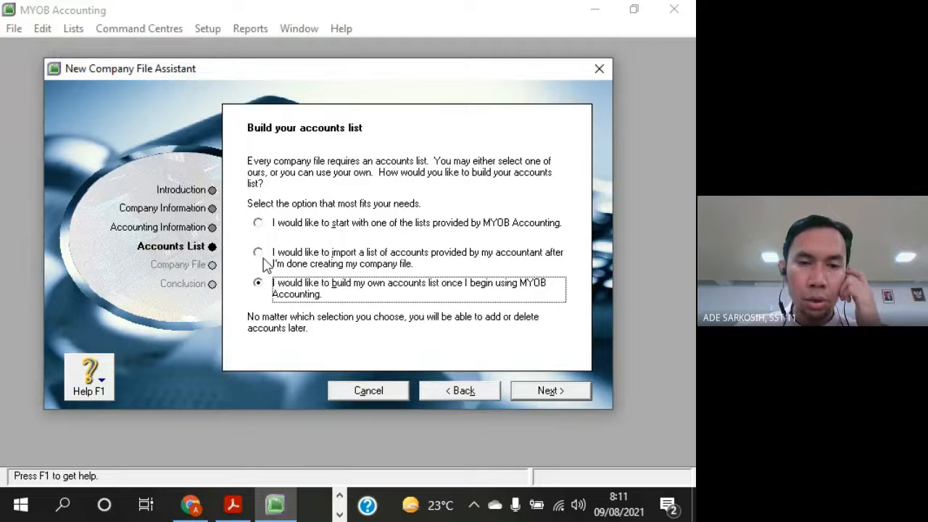
# Choose to import a list of accounts provided by the accountant after creating the company file, and continue to the company file page
pyautogui.click(259, 254)
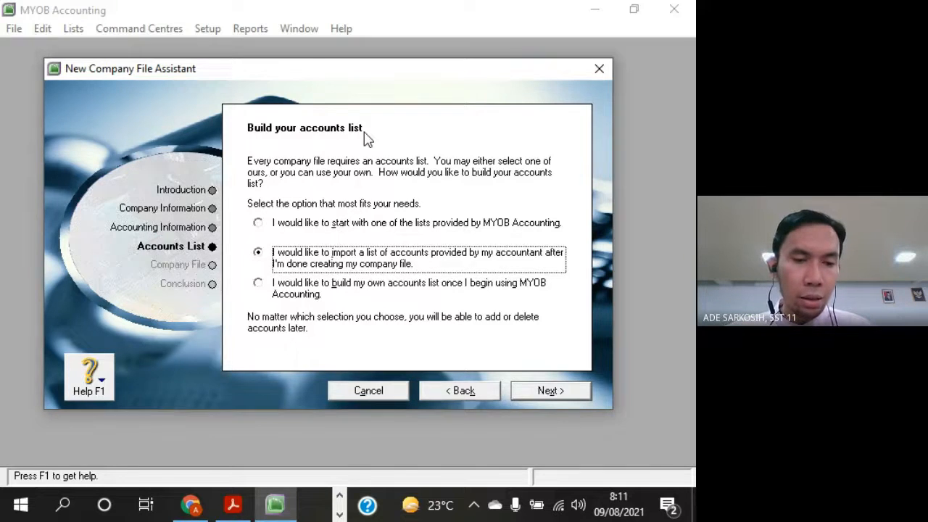
pyautogui.hotkey('alt', 'Tab')
pyautogui.click(208, 171)
pyautogui.hotkey('alt', 'Tab')
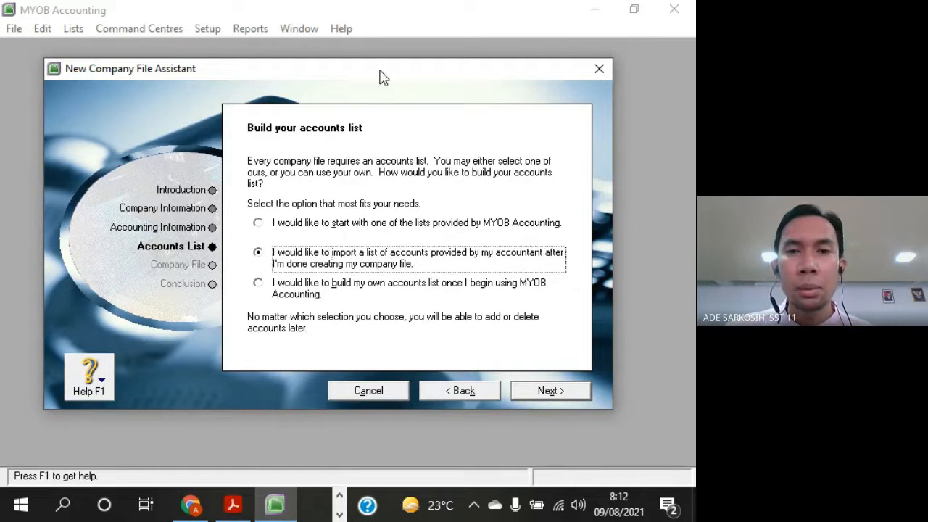
pyautogui.moveTo(379, 74); pyautogui.dragTo(390, 73)
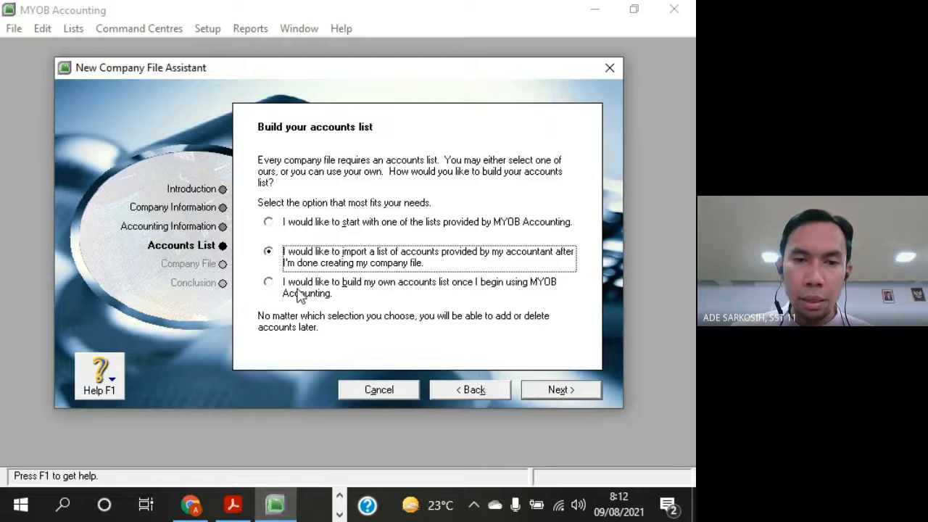
pyautogui.click(270, 224)
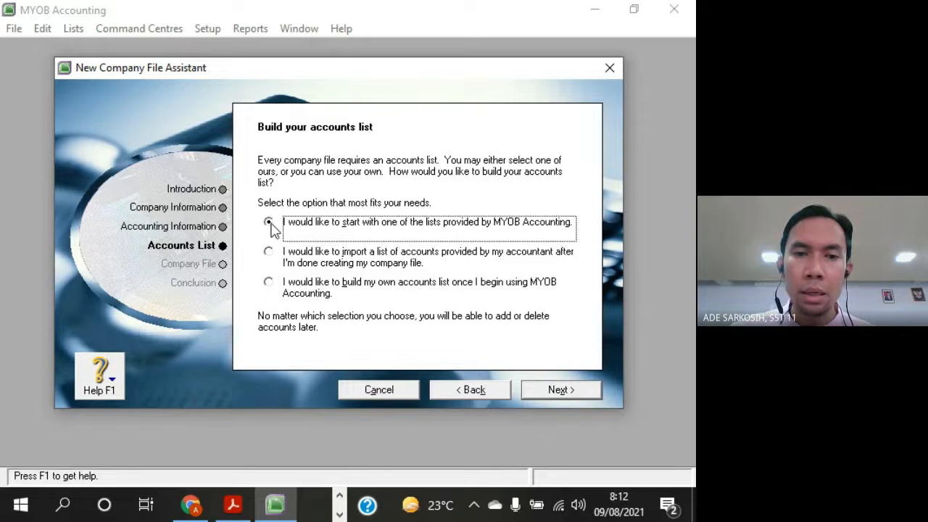
pyautogui.click(269, 284)
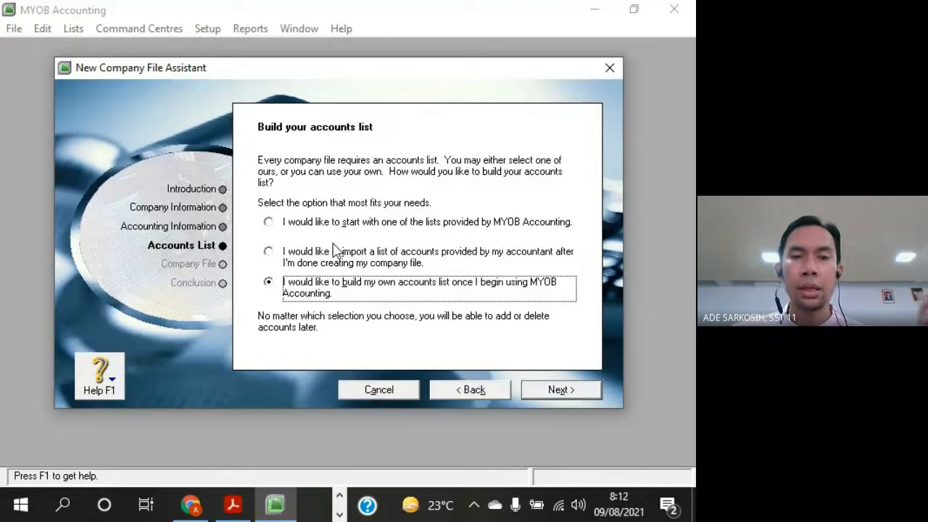
pyautogui.click(269, 252)
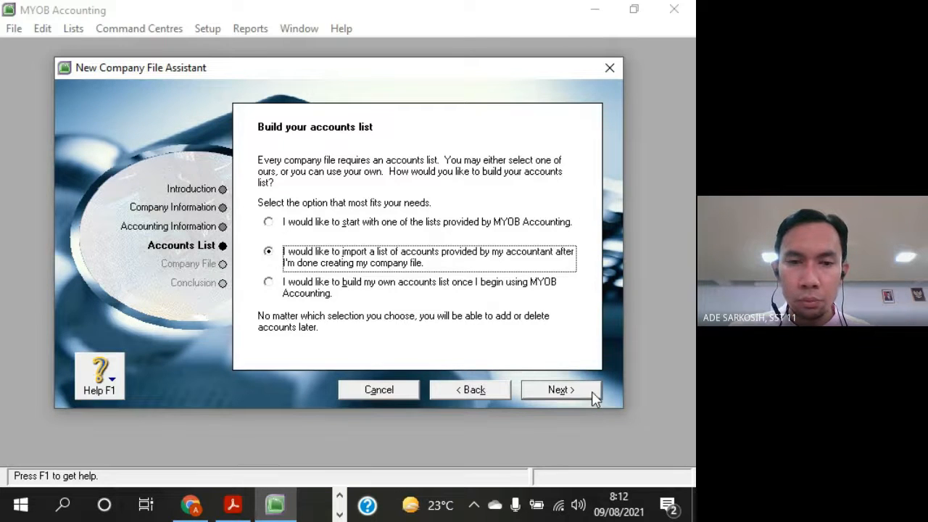
pyautogui.click(561, 389)
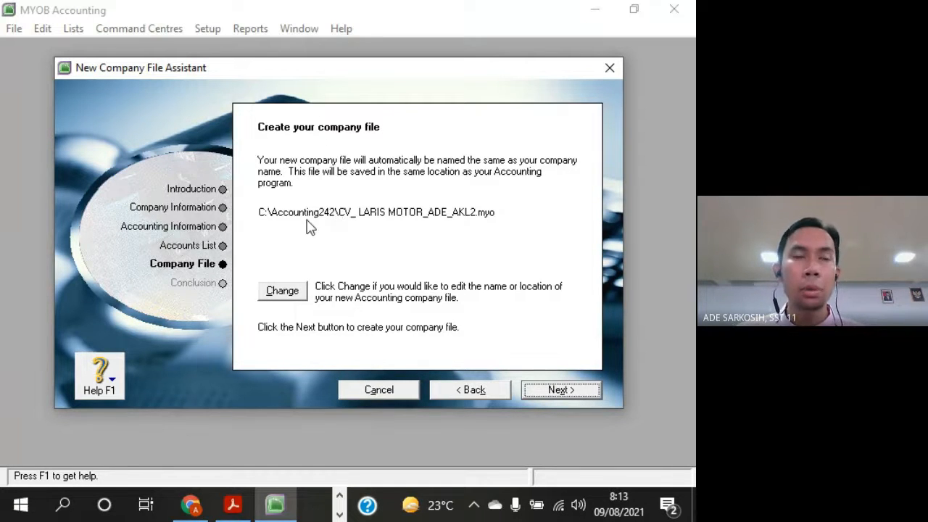
# Change the new company file's save location to the LATIHAN MYOB folder on drive D, keeping the proposed file name
pyautogui.click(297, 293)
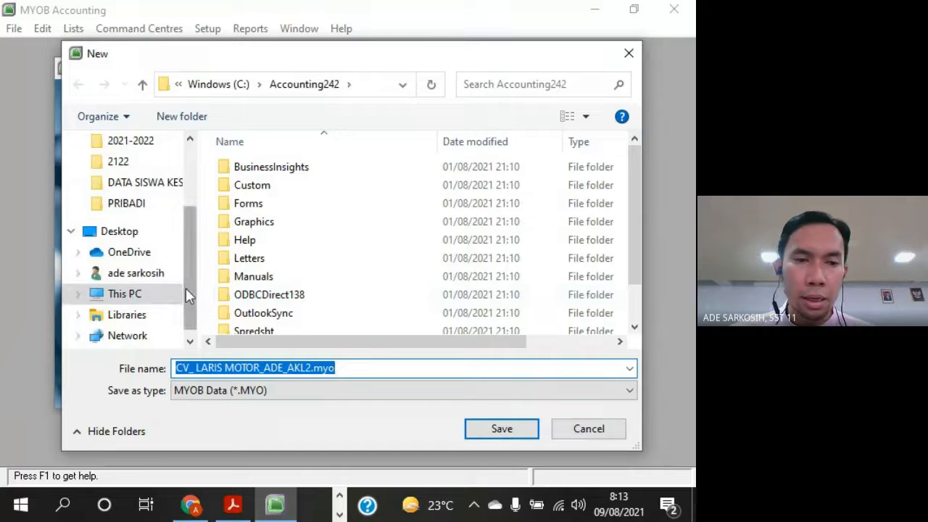
pyautogui.click(124, 295)
pyautogui.scroll(-5, 478, 279)
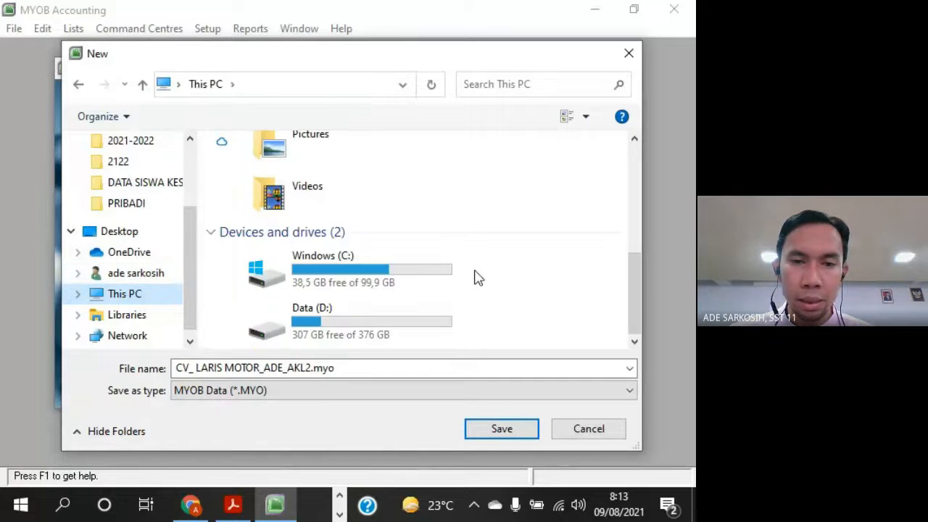
pyautogui.click(369, 322)
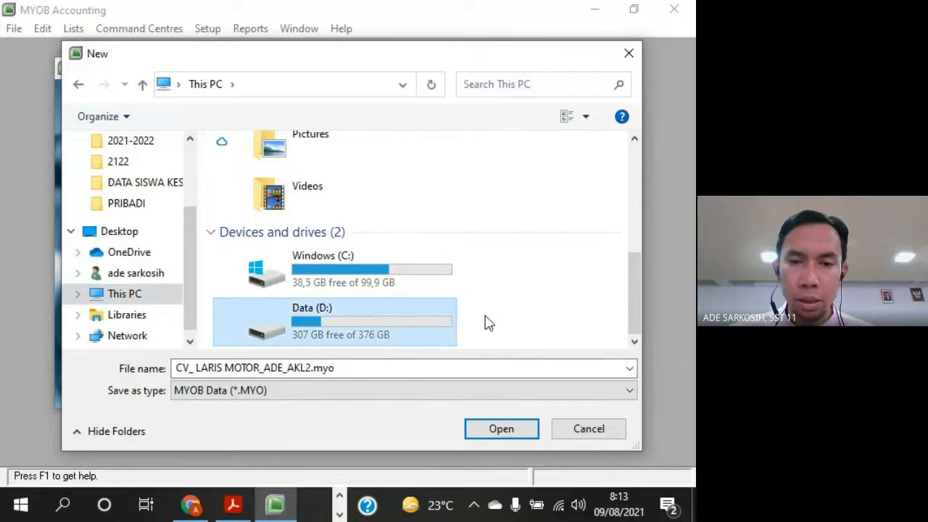
pyautogui.doubleClick(408, 327)
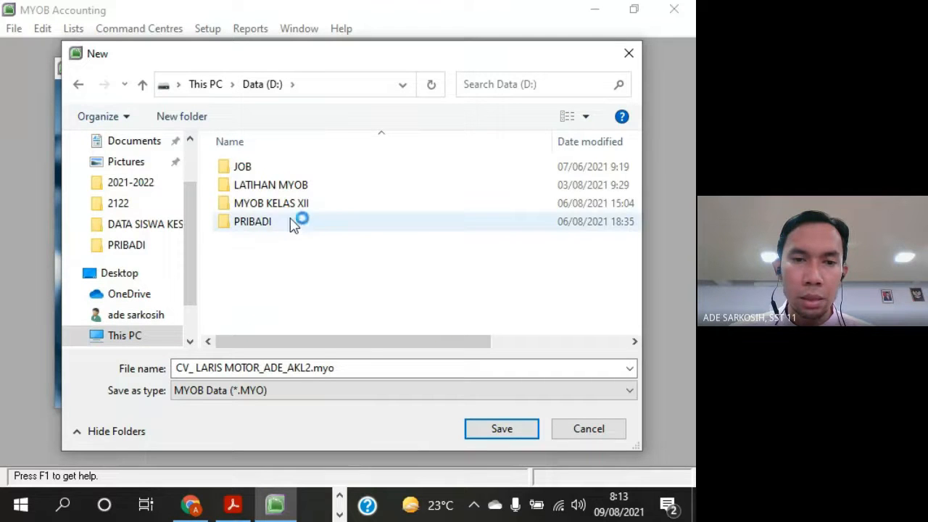
pyautogui.doubleClick(288, 187)
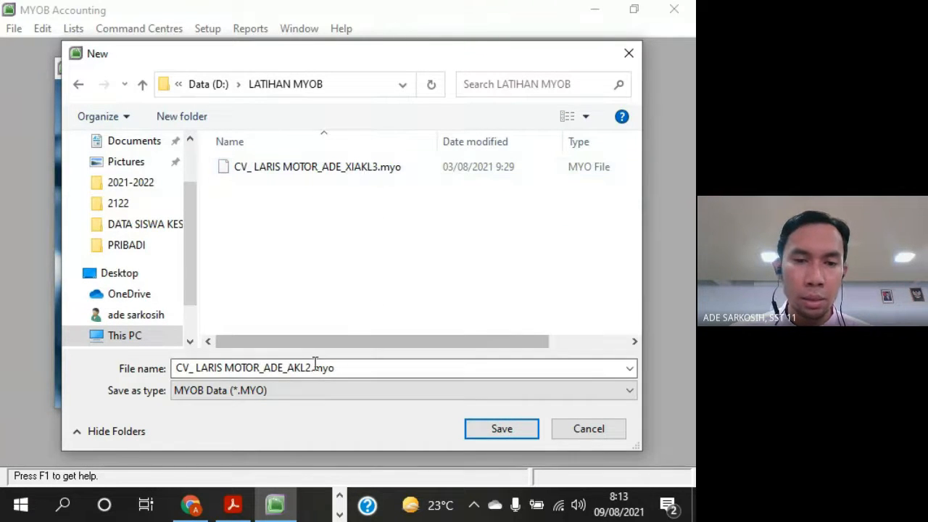
pyautogui.click(373, 370)
pyautogui.click(372, 370)
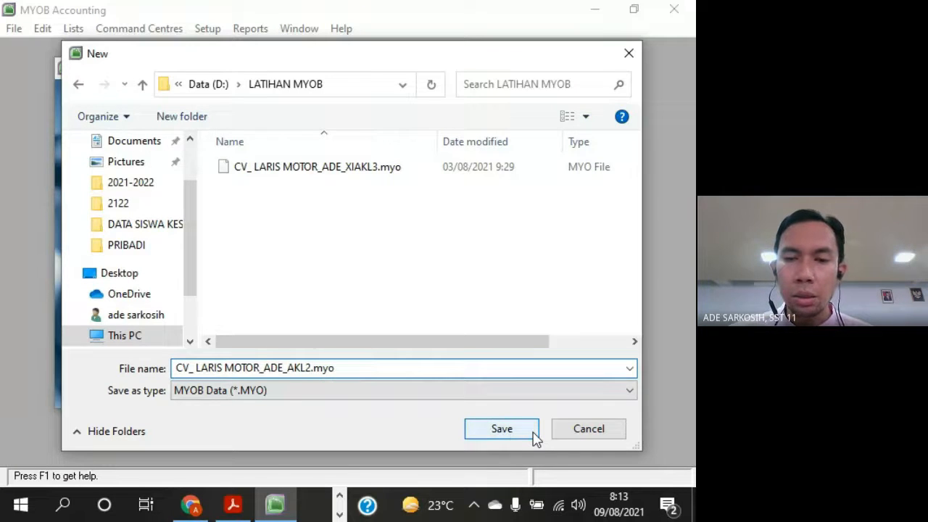
pyautogui.click(502, 429)
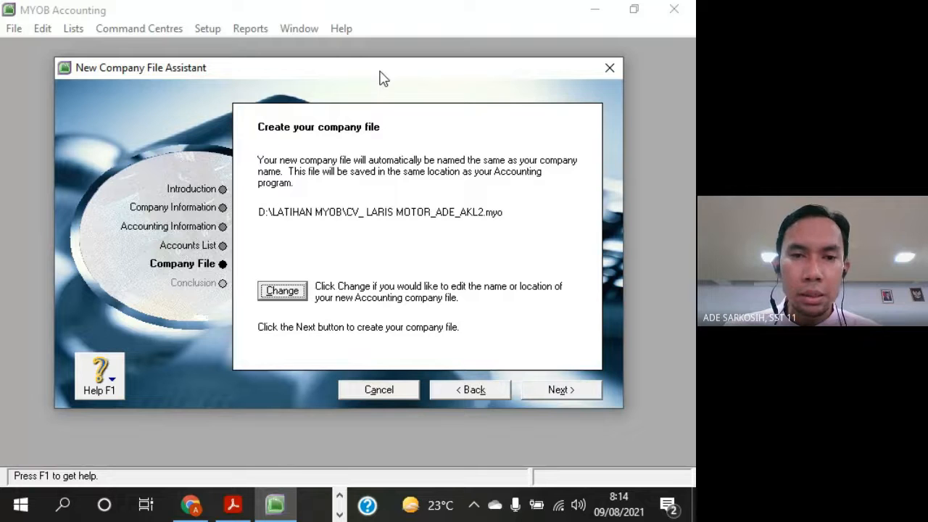
# Create the company file in D:\LATIHAN MYOB and check for it in that folder in File Explorer
pyautogui.click(595, 390)
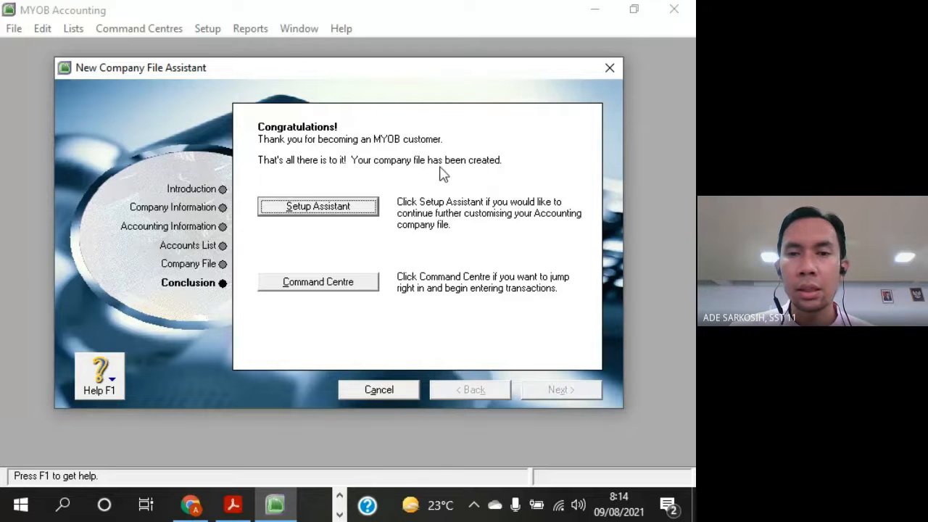
pyautogui.click(338, 514)
pyautogui.press('super+e')
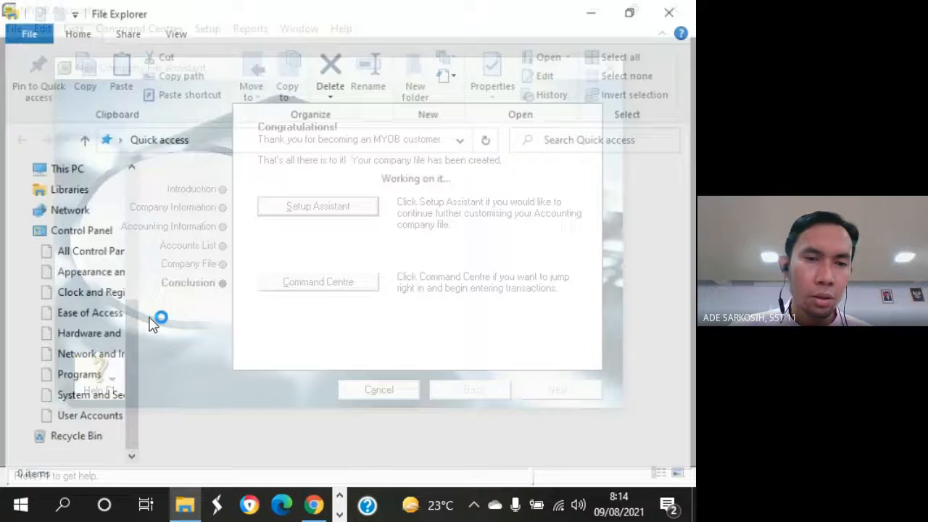
pyautogui.click(79, 398)
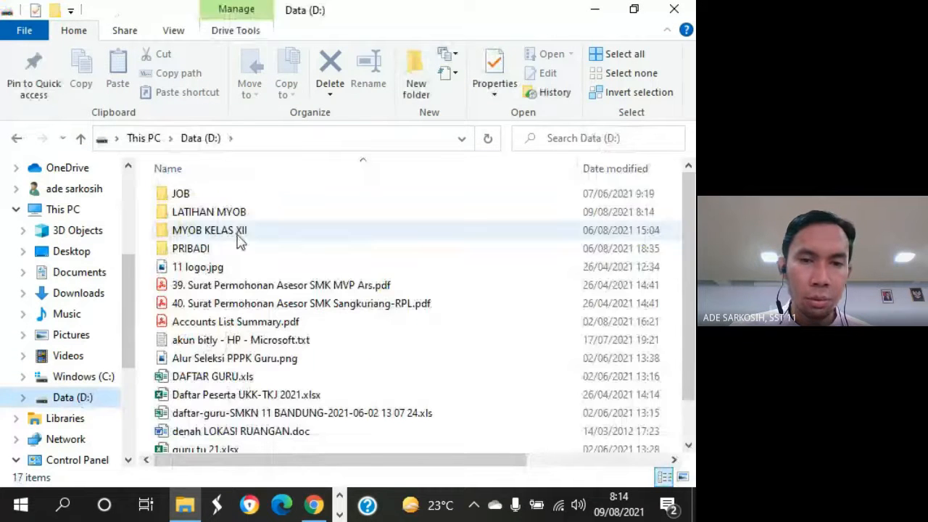
pyautogui.doubleClick(227, 216)
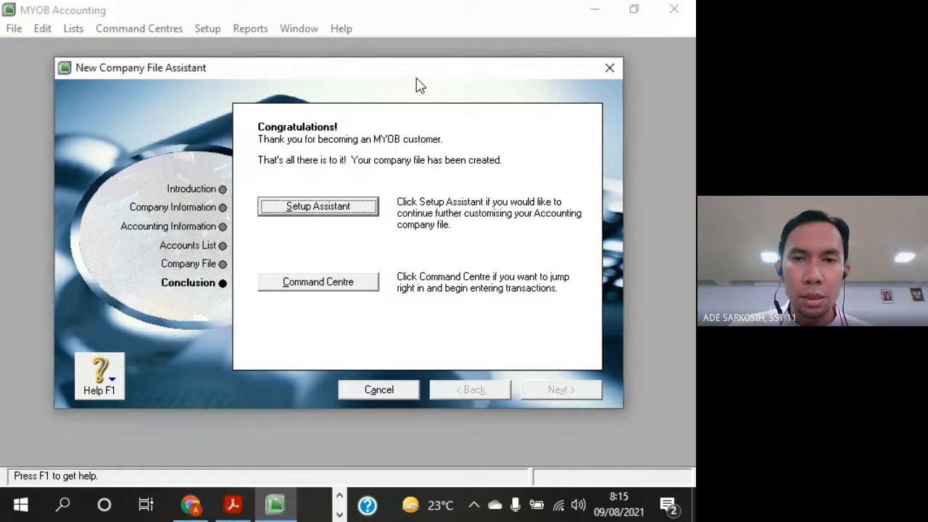
# Leave the New Company File Assistant by going to the company's Command Centre
pyautogui.moveTo(414, 71); pyautogui.dragTo(409, 65)
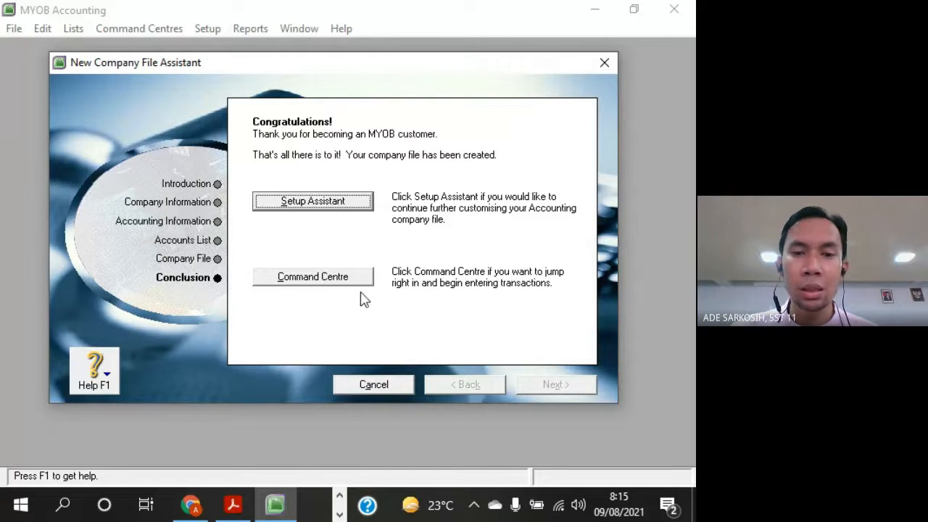
pyautogui.click(304, 281)
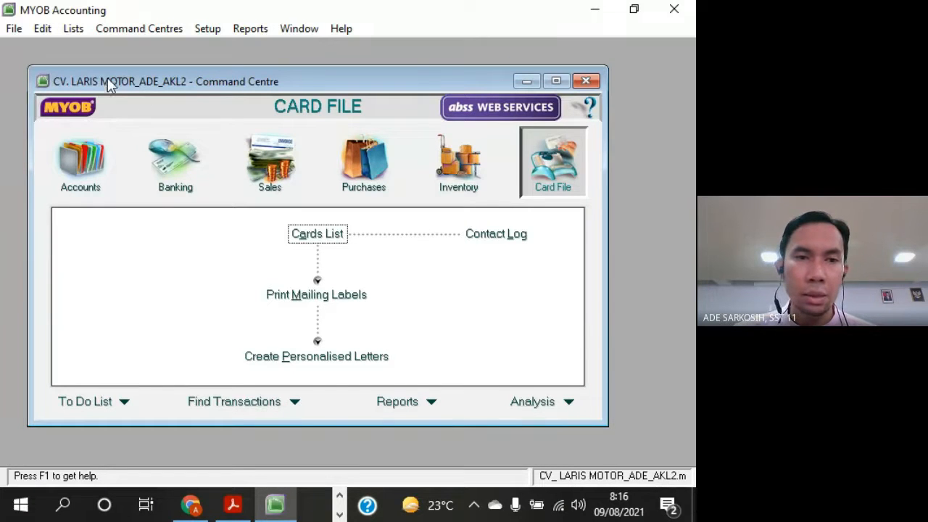
pyautogui.moveTo(206, 89); pyautogui.dragTo(209, 72)
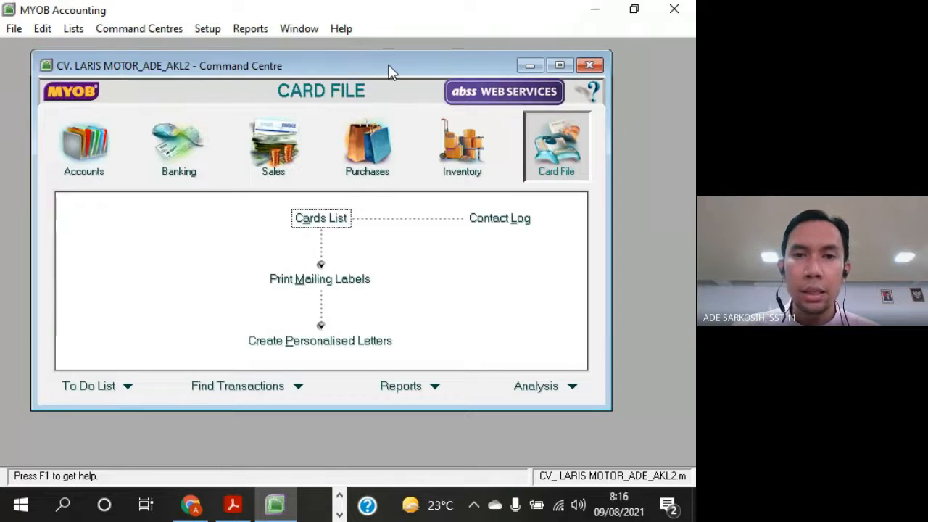
pyautogui.moveTo(390, 71); pyautogui.dragTo(408, 78)
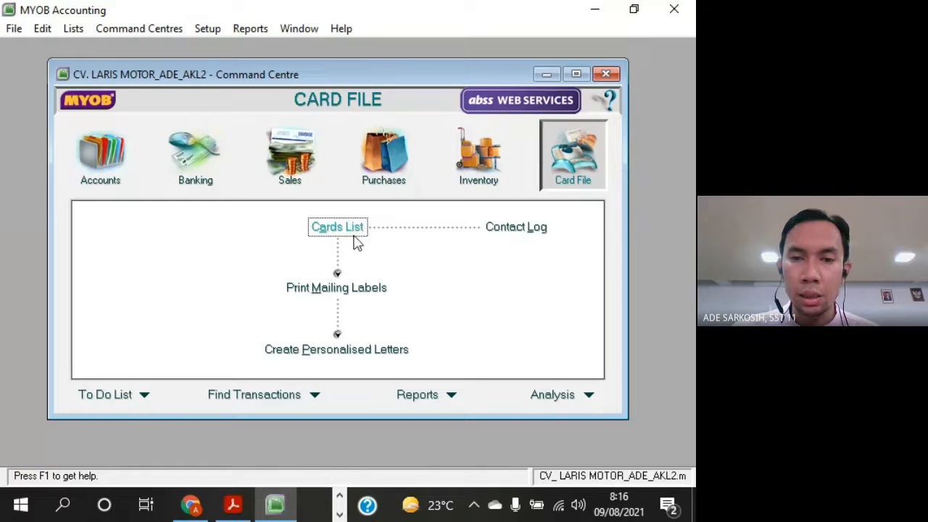
# Look through the Inventory, Purchases, Sales and Banking command centres, finishing on Accounts
pyautogui.click(487, 177)
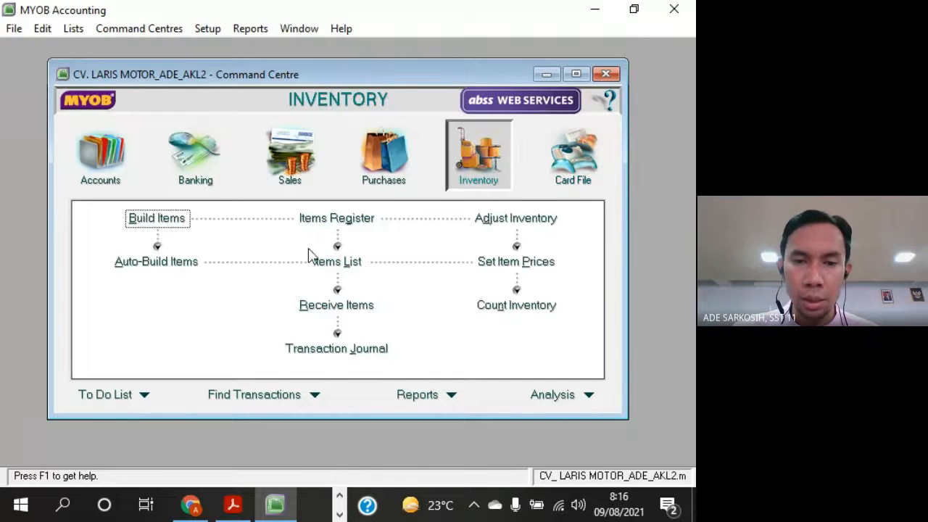
pyautogui.click(386, 176)
pyautogui.click(315, 180)
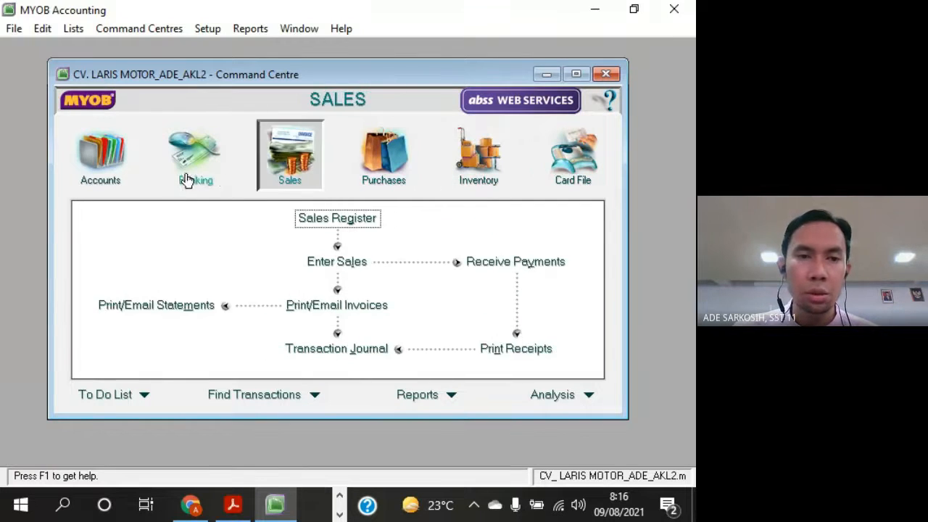
pyautogui.click(188, 177)
pyautogui.click(110, 181)
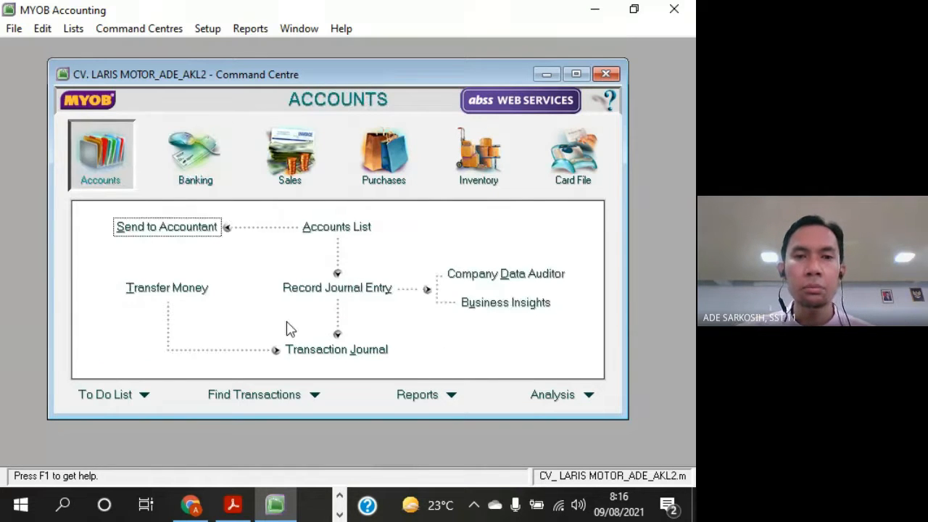
pyautogui.moveTo(404, 73); pyautogui.dragTo(421, 88)
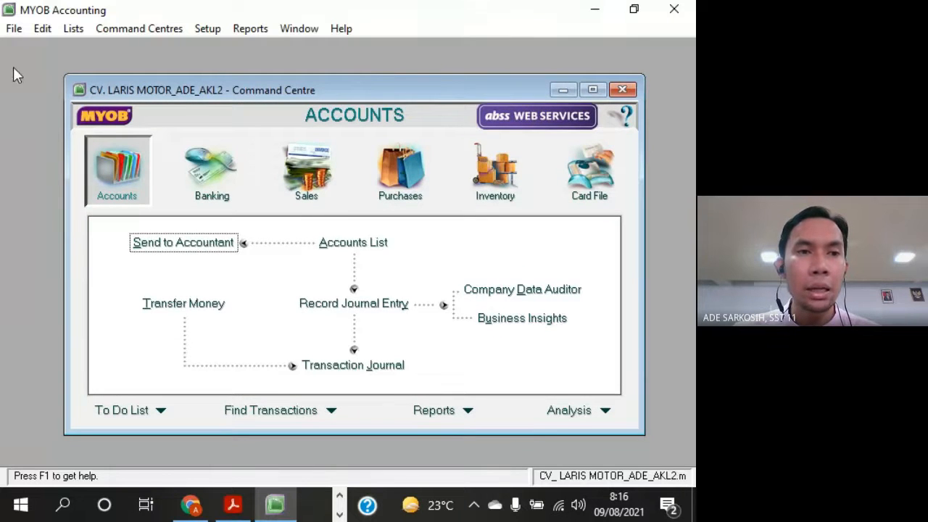
pyautogui.click(13, 29)
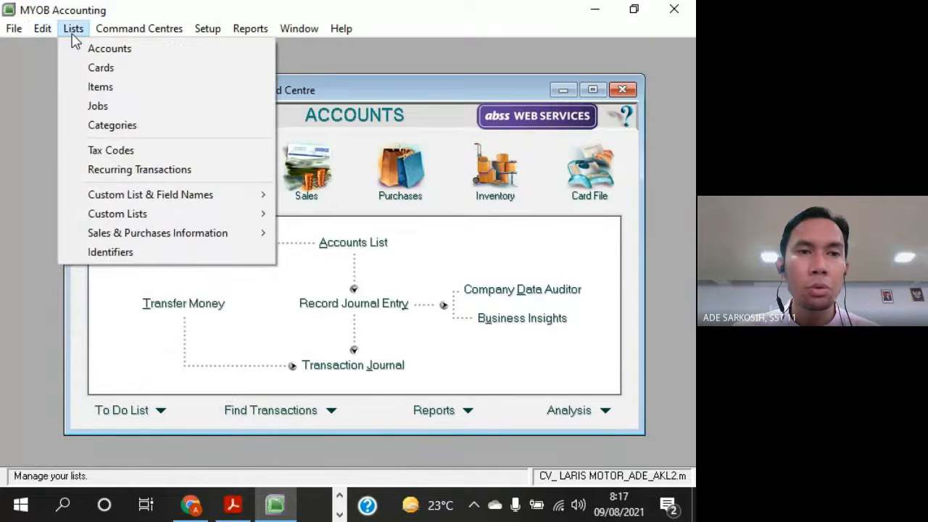
pyautogui.click(208, 29)
pyautogui.click(292, 30)
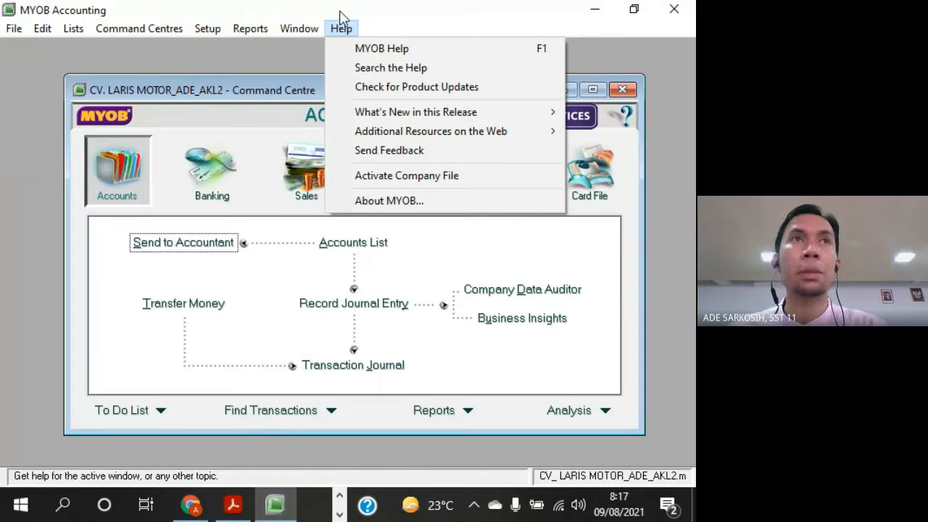
pyautogui.click(254, 53)
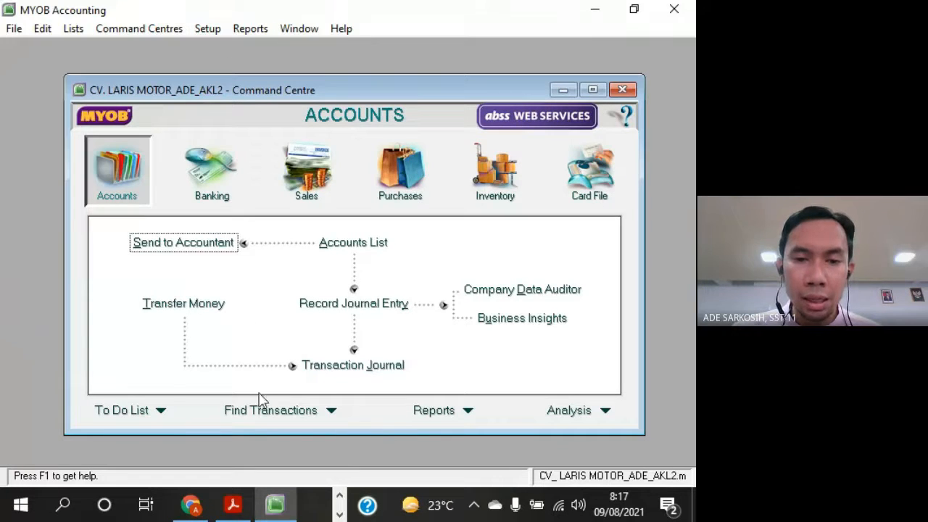
pyautogui.click(218, 34)
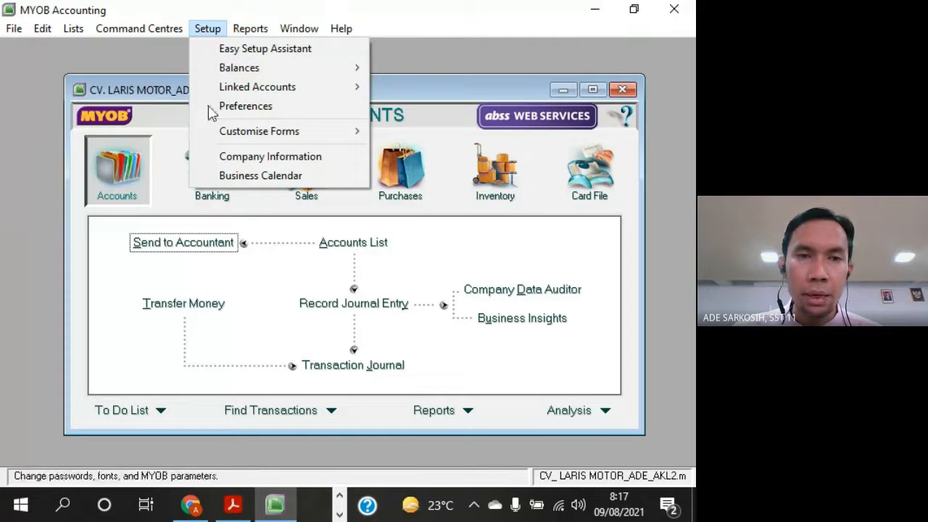
pyautogui.click(143, 52)
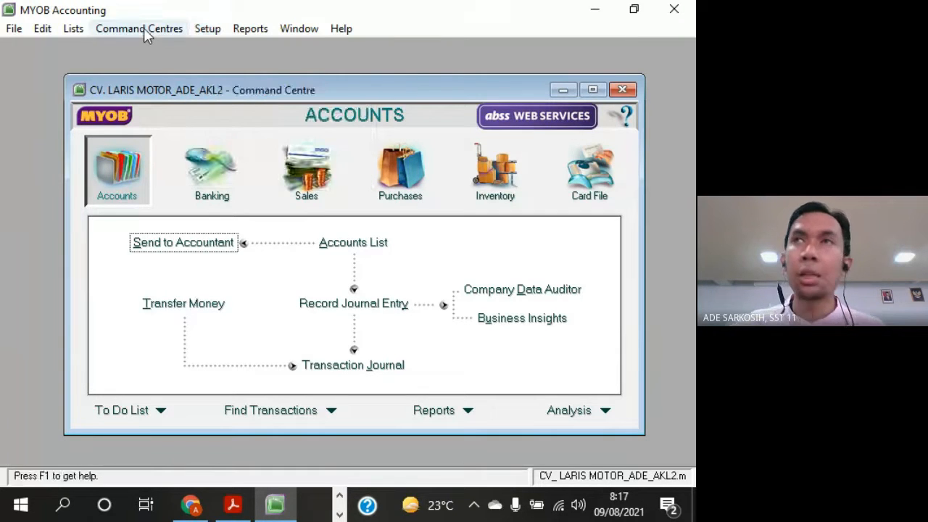
# Compare the list of command centres and the Accounts functions with those shown in the Command Centre window
pyautogui.click(145, 33)
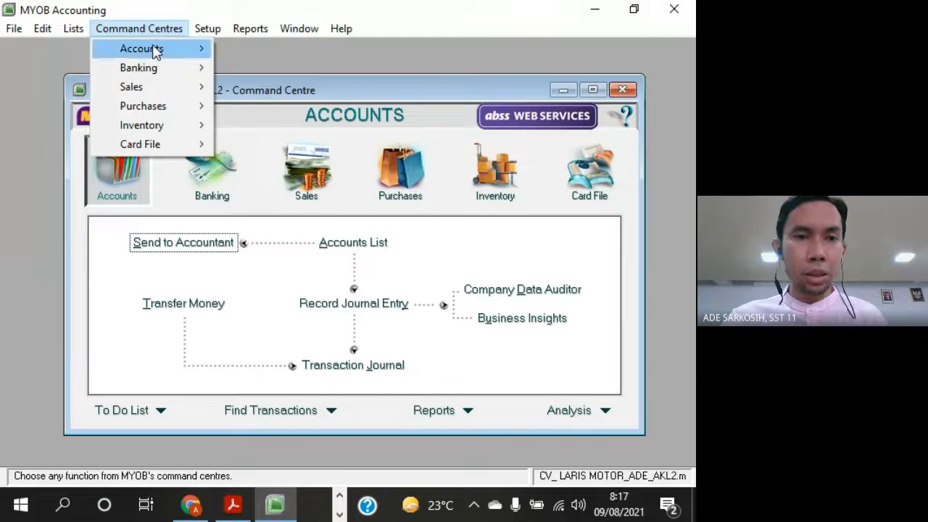
pyautogui.click(304, 90)
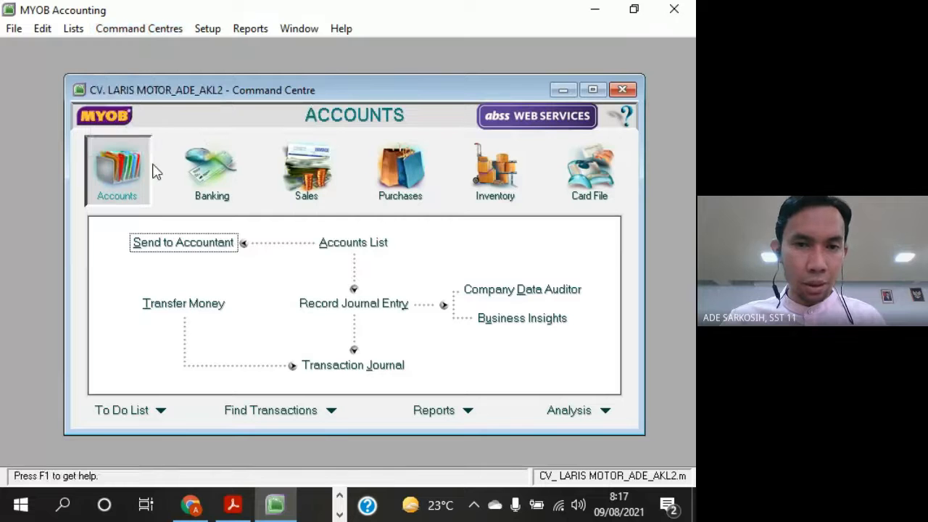
pyautogui.click(126, 30)
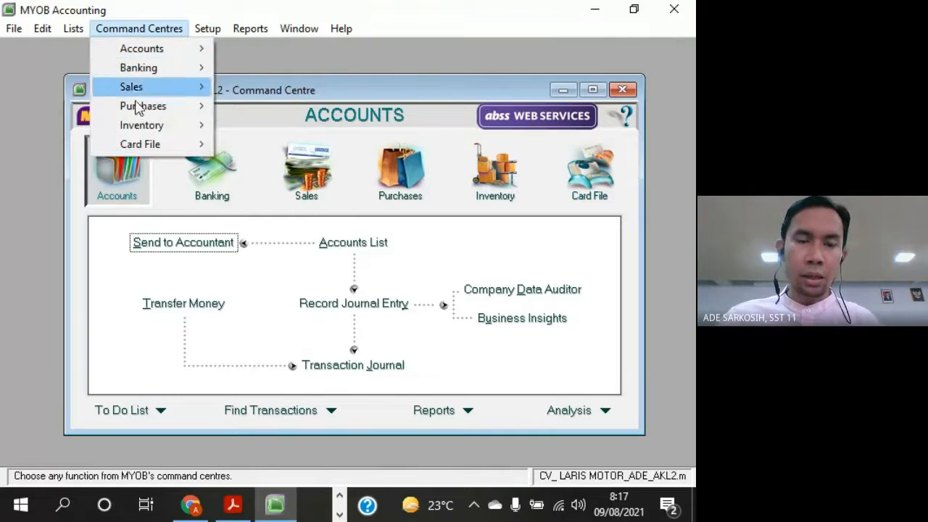
pyautogui.moveTo(382, 88); pyautogui.dragTo(371, 86)
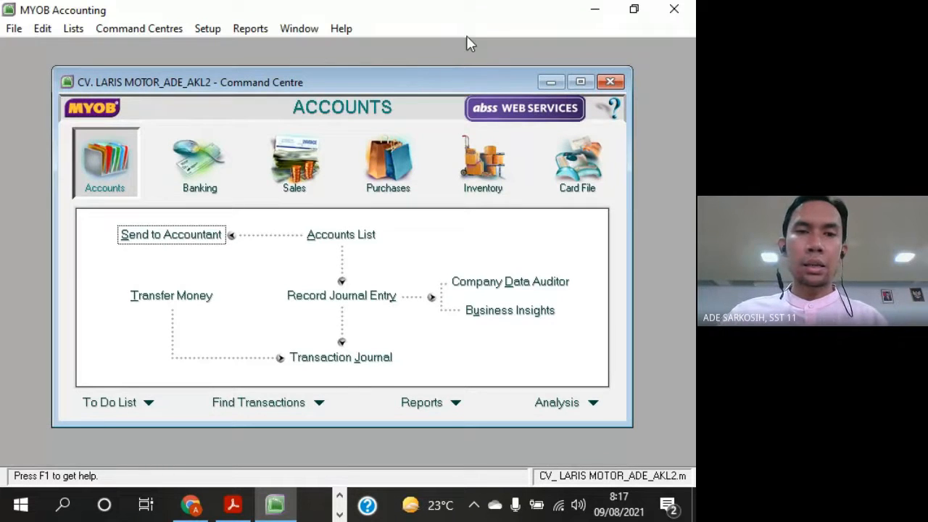
pyautogui.moveTo(404, 88); pyautogui.dragTo(410, 86)
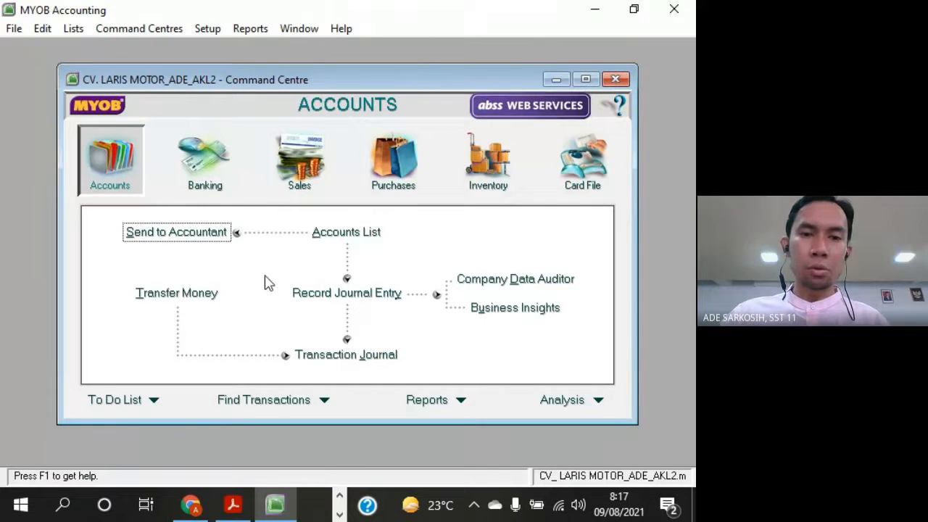
pyautogui.click(168, 29)
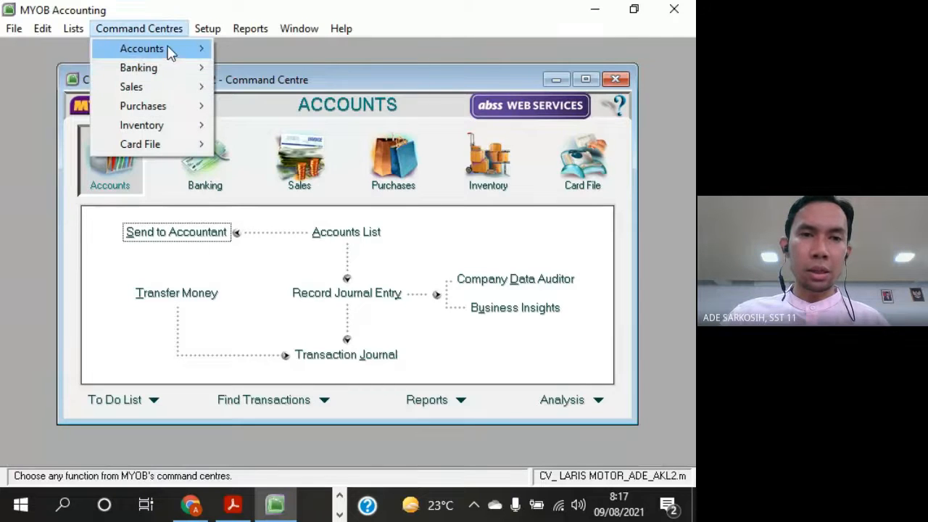
pyautogui.moveTo(171, 52)
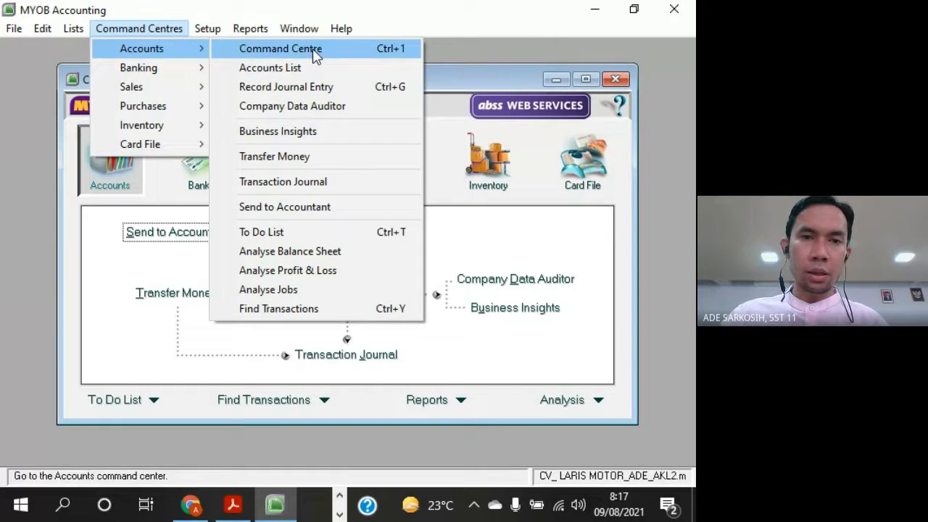
pyautogui.click(525, 223)
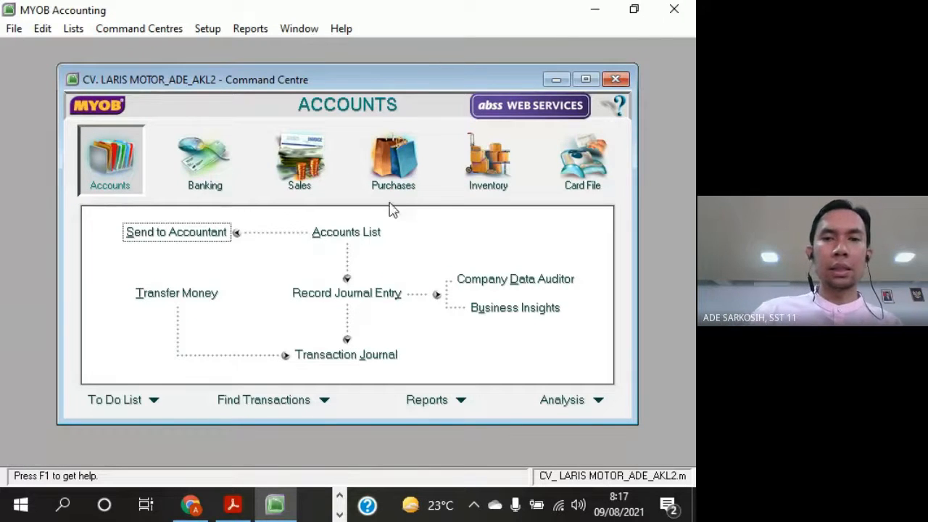
pyautogui.moveTo(418, 88); pyautogui.dragTo(429, 112)
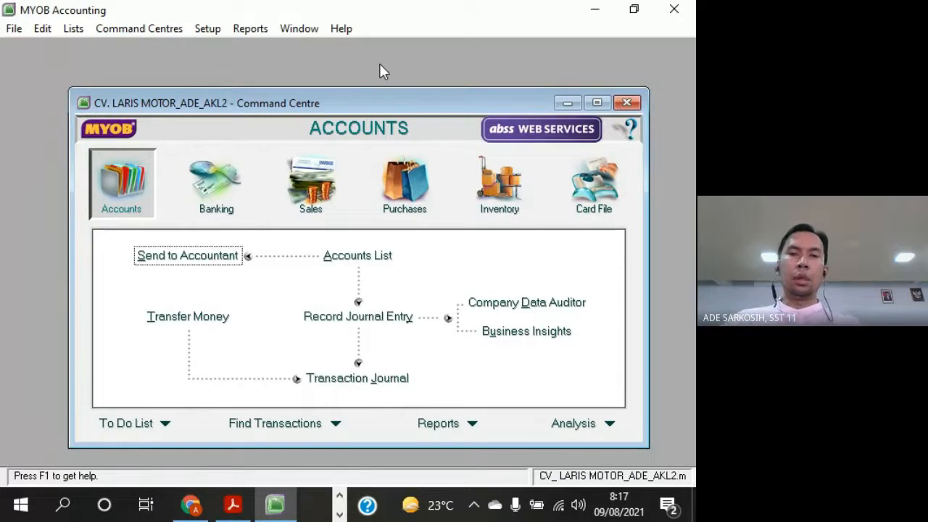
pyautogui.moveTo(395, 105); pyautogui.dragTo(380, 75)
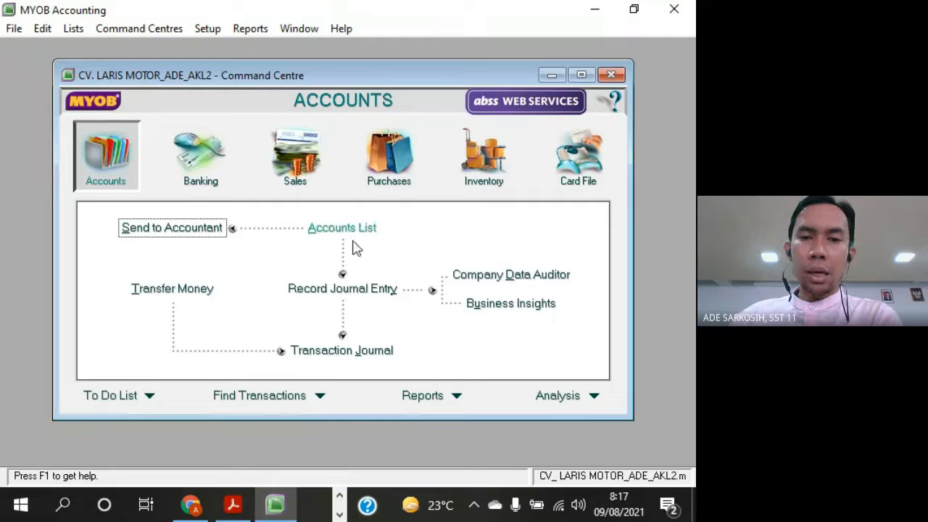
# Switch to Adobe Acrobat Reader to check the exercise's account numbers and names, and return to MYOB Accounting
pyautogui.click(232, 504)
pyautogui.scroll(-3, 561, 316)
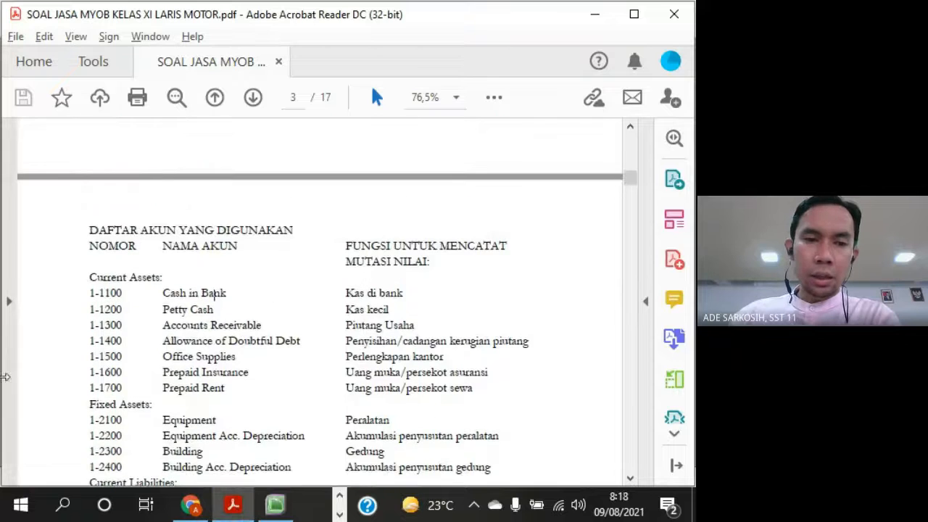
pyautogui.click(275, 504)
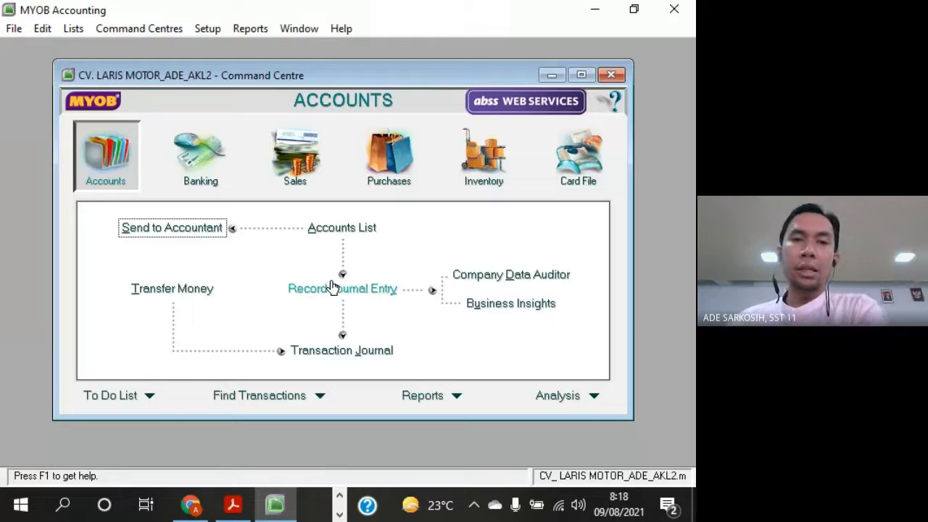
# Open the Company Information and review the company name, address, phone, fax and email fields
pyautogui.click(210, 29)
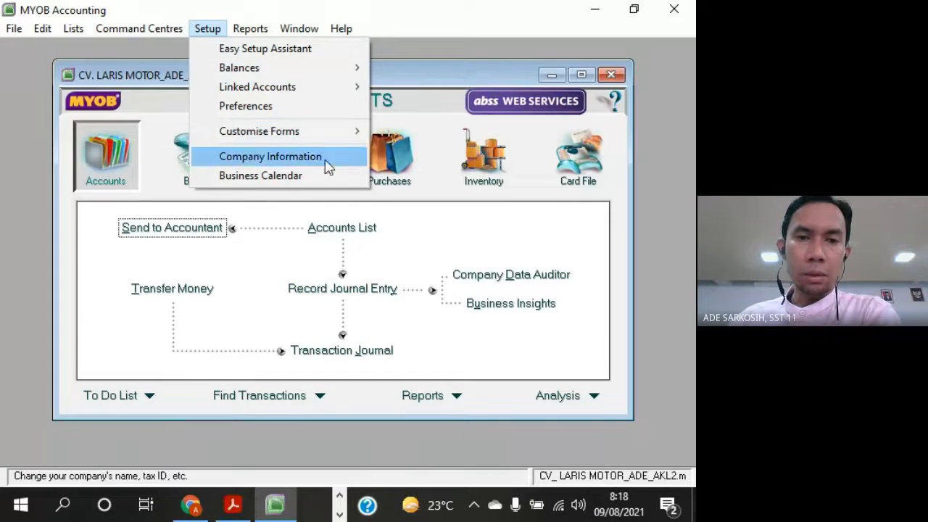
pyautogui.click(344, 163)
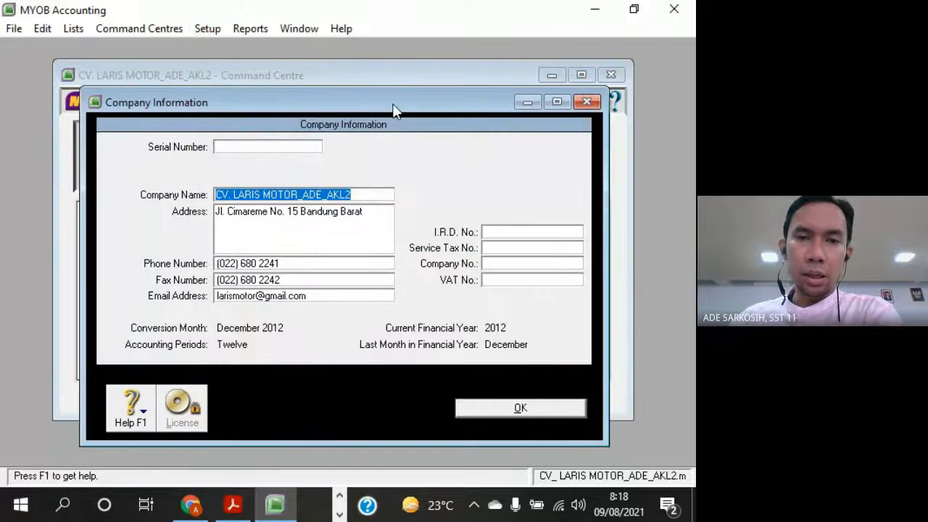
pyautogui.moveTo(393, 108); pyautogui.dragTo(384, 67)
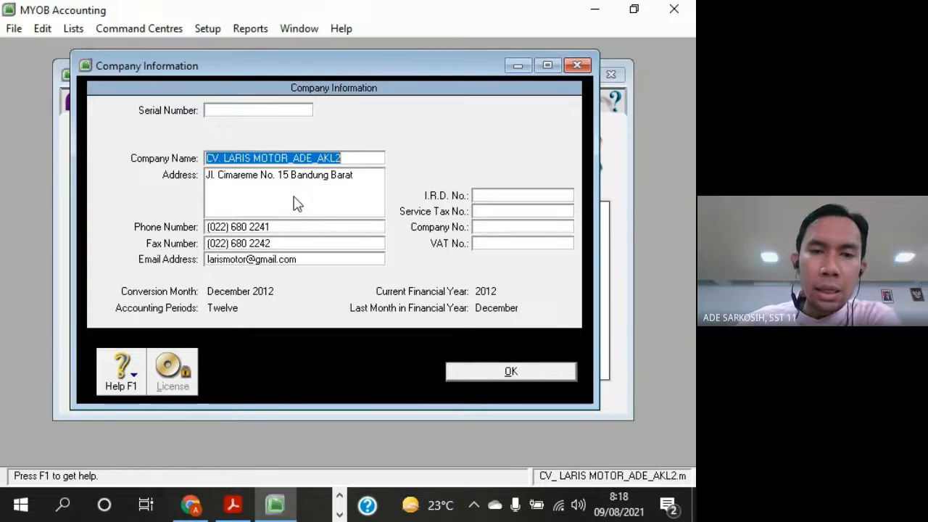
pyautogui.press('Tab')
pyautogui.press('Tab')
pyautogui.press('Tab')
pyautogui.press('Tab')
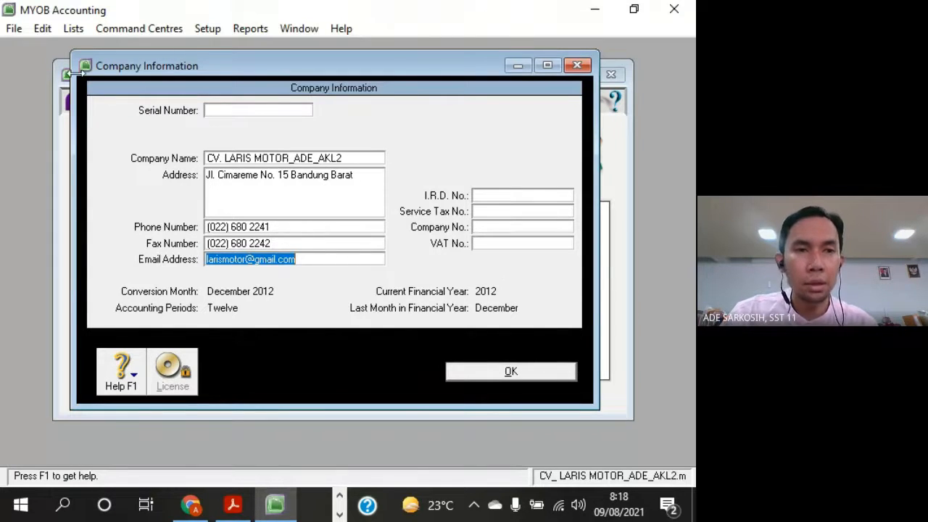
pyautogui.click(16, 29)
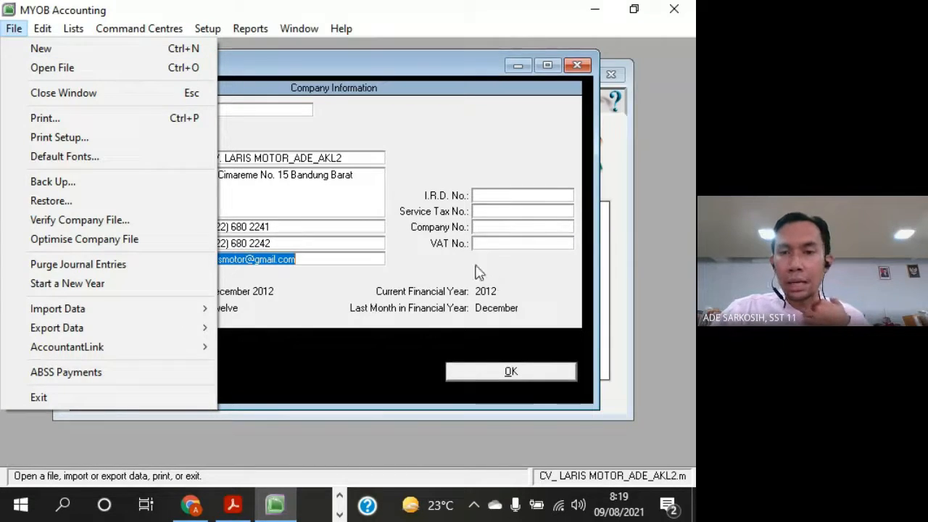
pyautogui.click(421, 270)
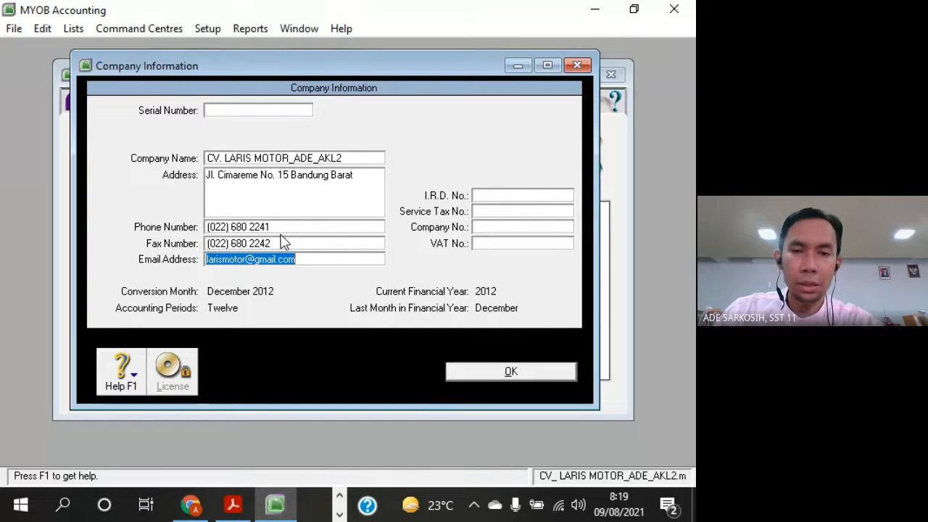
# Close the Company Information, switch to Adobe Acrobat Reader and read the exercise's accounting policies (Kebijakan Akuntansi) on page 2
pyautogui.click(573, 373)
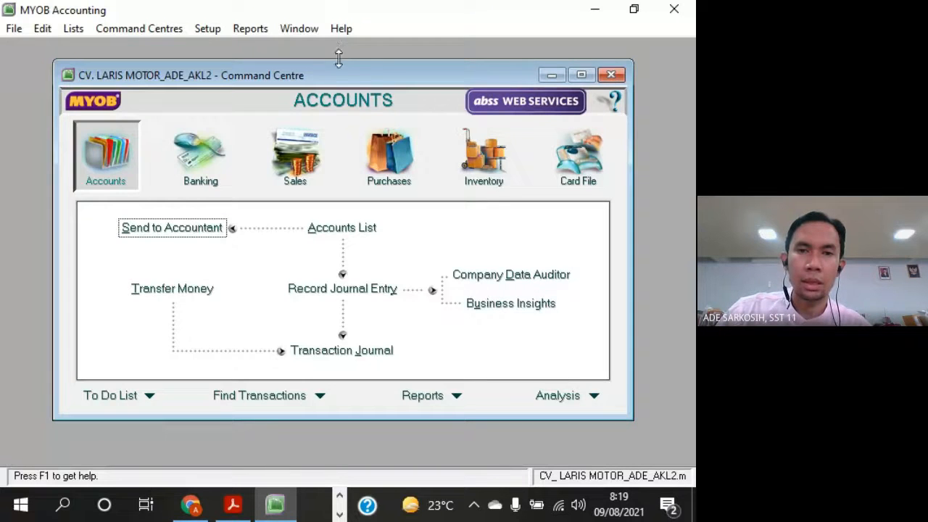
pyautogui.click(233, 504)
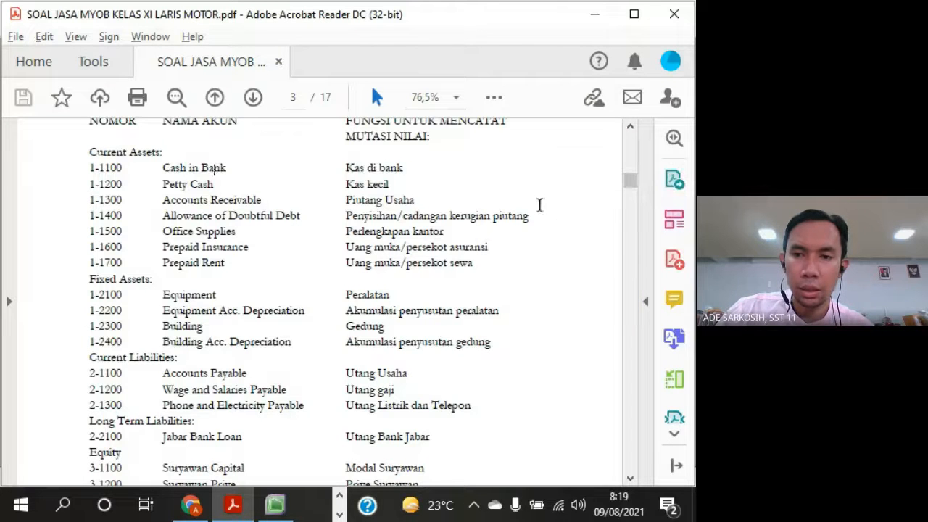
pyautogui.moveTo(630, 182); pyautogui.dragTo(634, 170)
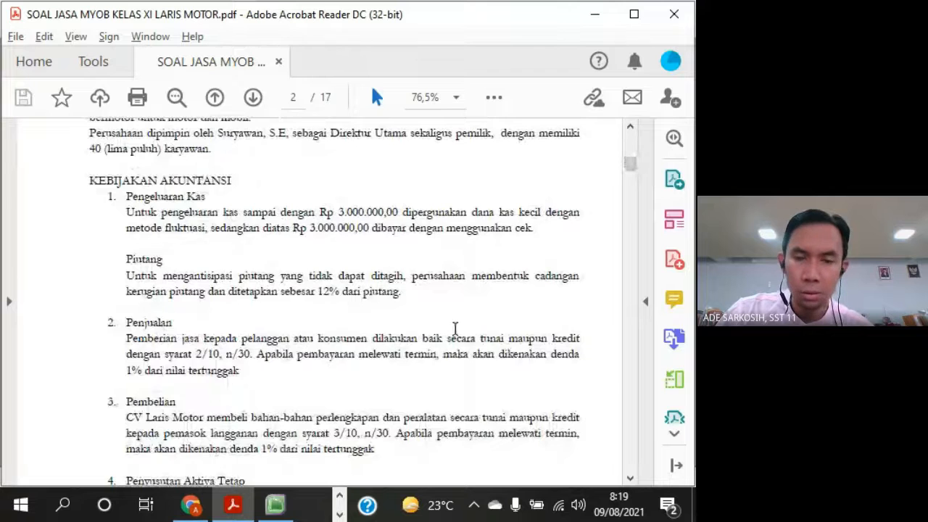
pyautogui.scroll(-3, 464, 335)
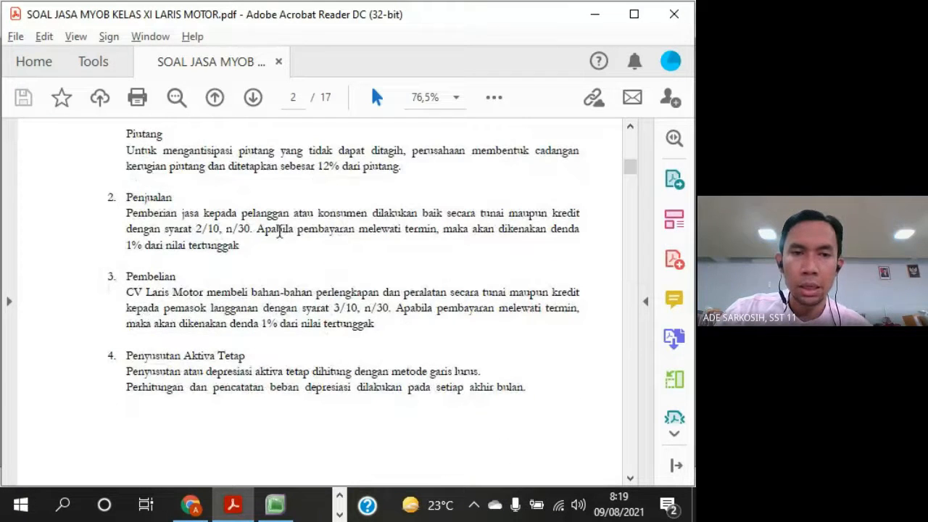
pyautogui.scroll(-6, 379, 313)
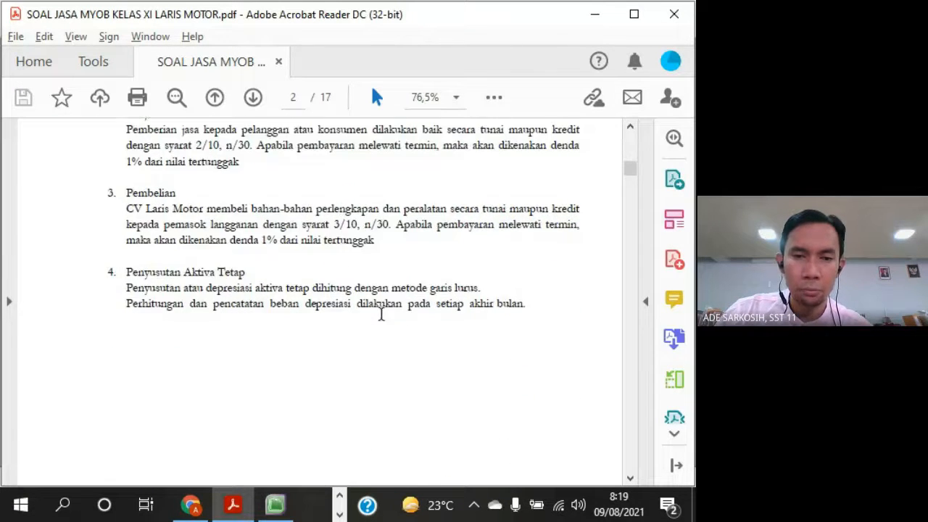
pyautogui.scroll(5, 381, 314)
pyautogui.scroll(4, 380, 312)
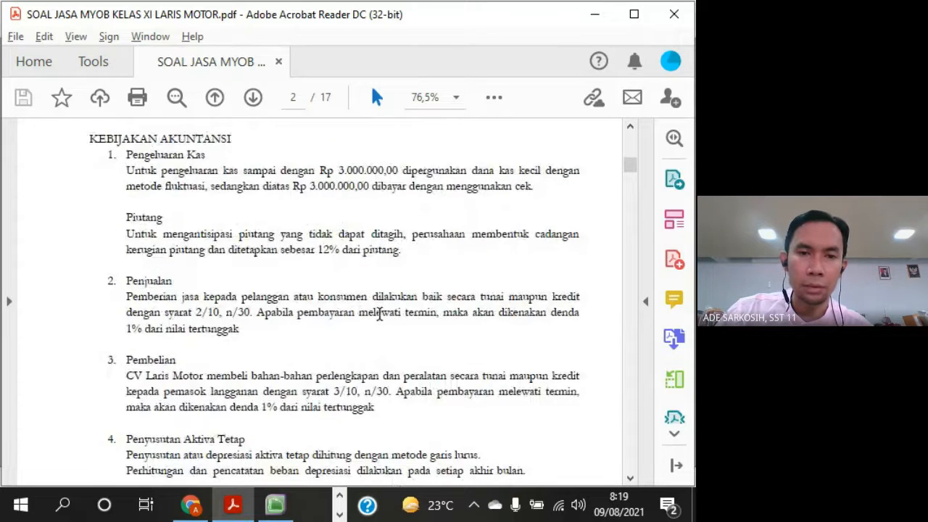
pyautogui.scroll(-11, 379, 312)
pyautogui.scroll(-4, 380, 313)
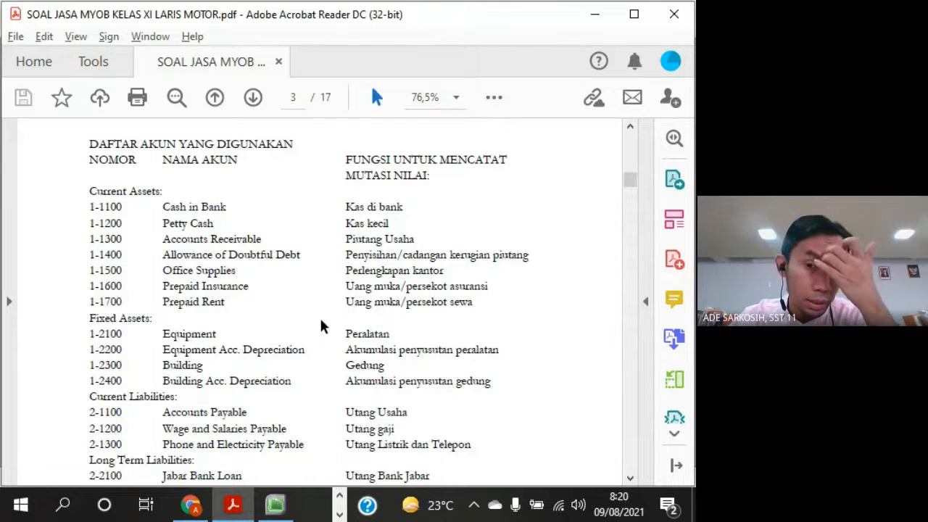
# Examine the exercise's account numbers, names and functions on page 3 at 100% zoom
pyautogui.scroll(-1, 322, 327)
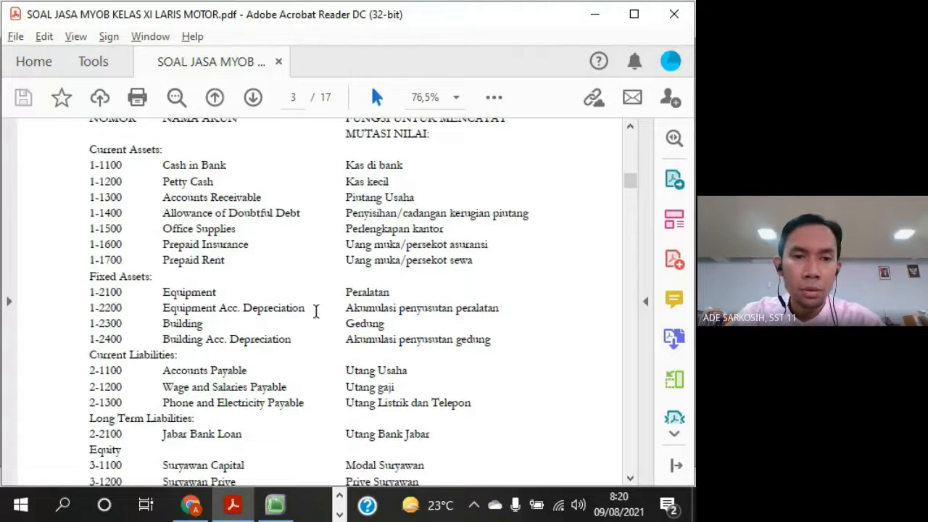
pyautogui.scroll(1, 325, 282)
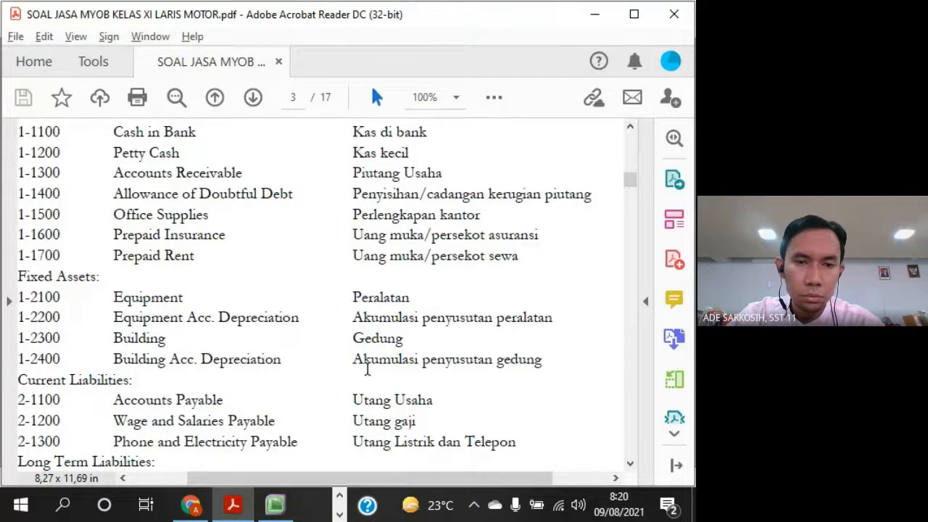
pyautogui.scroll(1, 326, 282)
pyautogui.moveTo(398, 480); pyautogui.dragTo(372, 477)
# Switch to MYOB Accounting, open the Accounts List and enlarge its window to show more accounts
pyautogui.hotkey('alt', 'Tab')
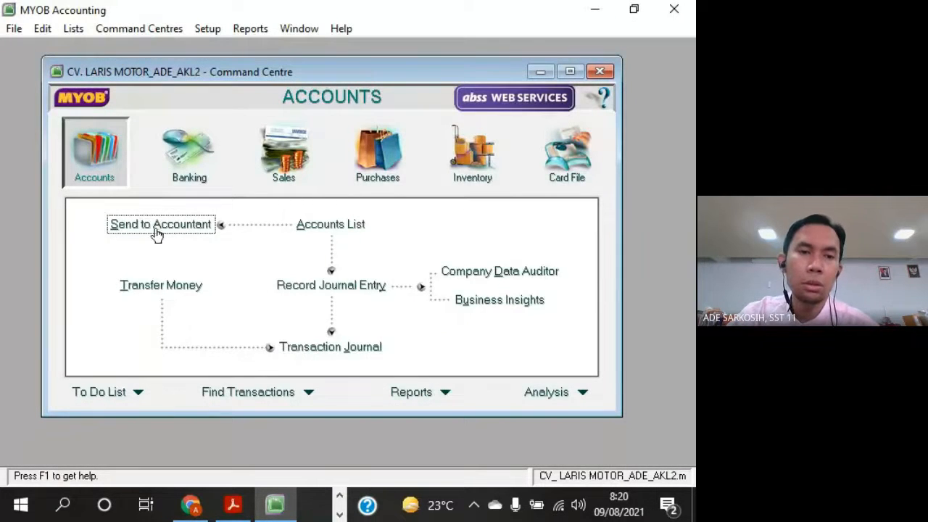
pyautogui.click(335, 229)
pyautogui.moveTo(428, 103); pyautogui.dragTo(387, 76)
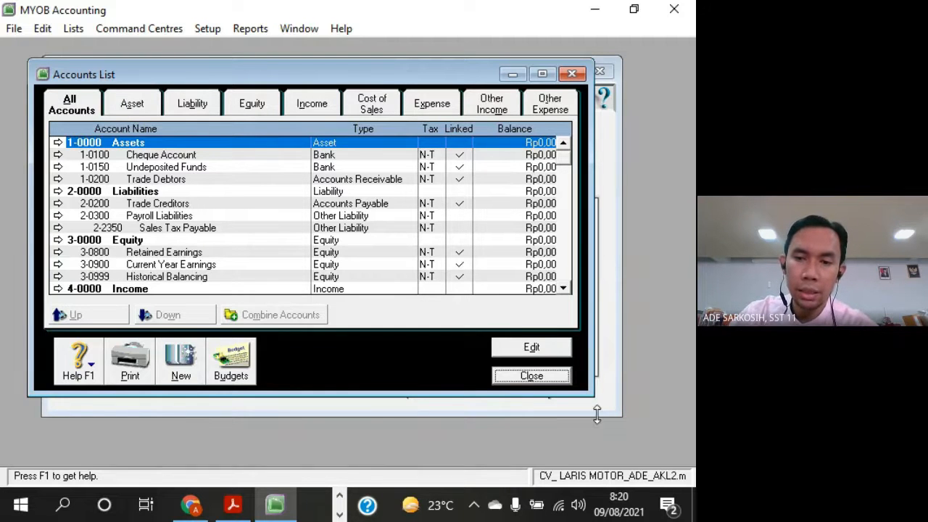
pyautogui.moveTo(588, 392); pyautogui.dragTo(638, 452)
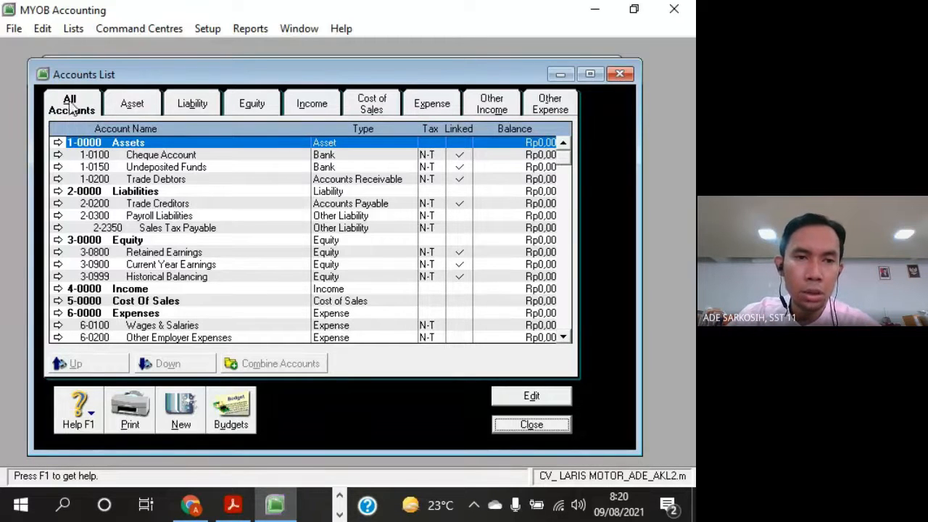
# Look through the accounts by category from Asset and Liability to Other Expense, finishing on All Accounts
pyautogui.click(141, 106)
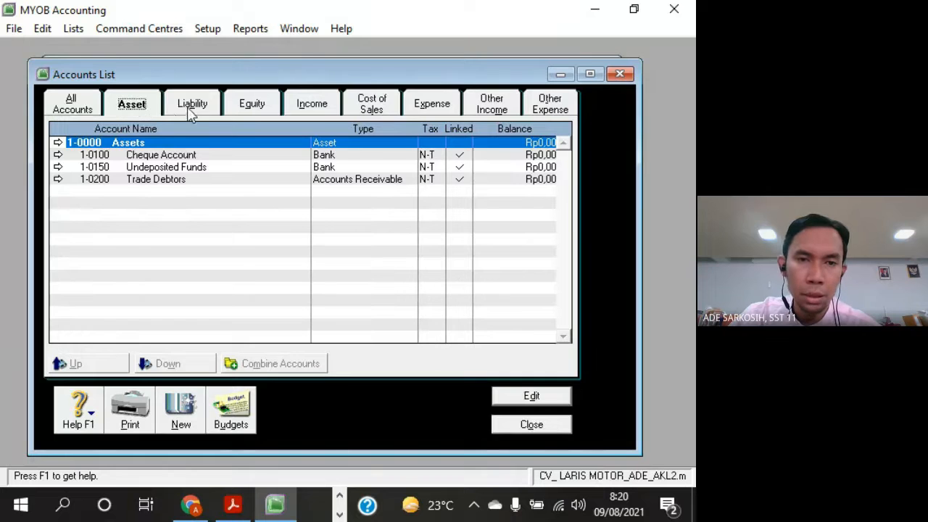
pyautogui.click(192, 108)
pyautogui.click(267, 113)
pyautogui.click(312, 109)
pyautogui.click(371, 107)
pyautogui.click(432, 107)
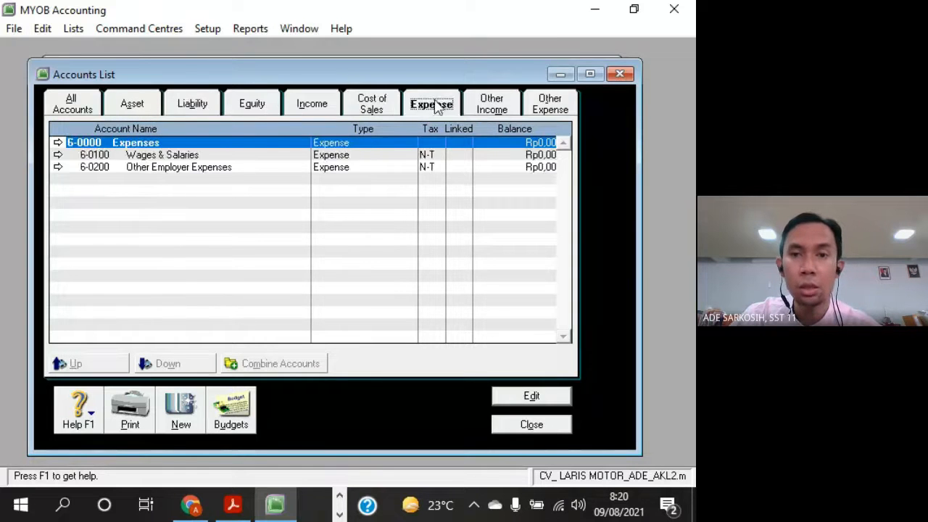
pyautogui.click(504, 110)
pyautogui.click(538, 114)
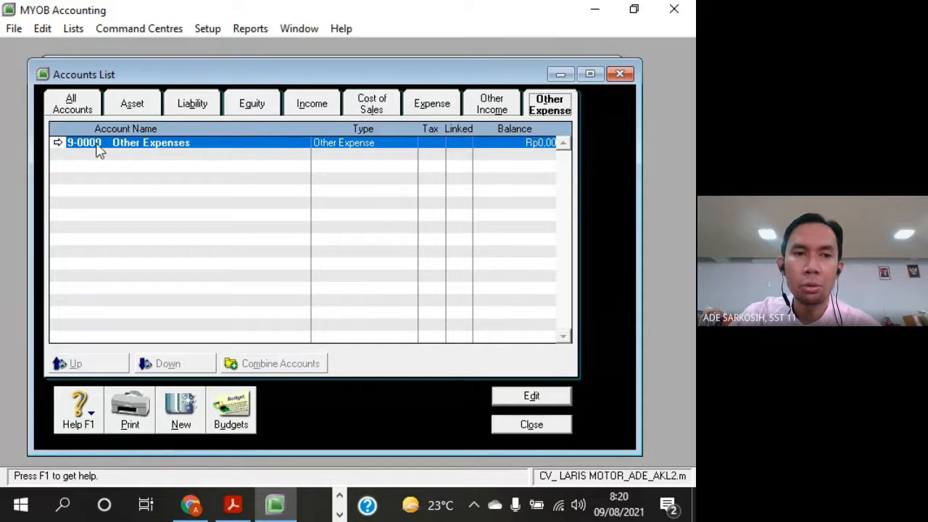
pyautogui.click(85, 106)
# Enlarge the Accounts List further and go through the header accounts from 1-0000 Assets to 9-0000 Other Expenses
pyautogui.moveTo(126, 63); pyautogui.dragTo(126, 49)
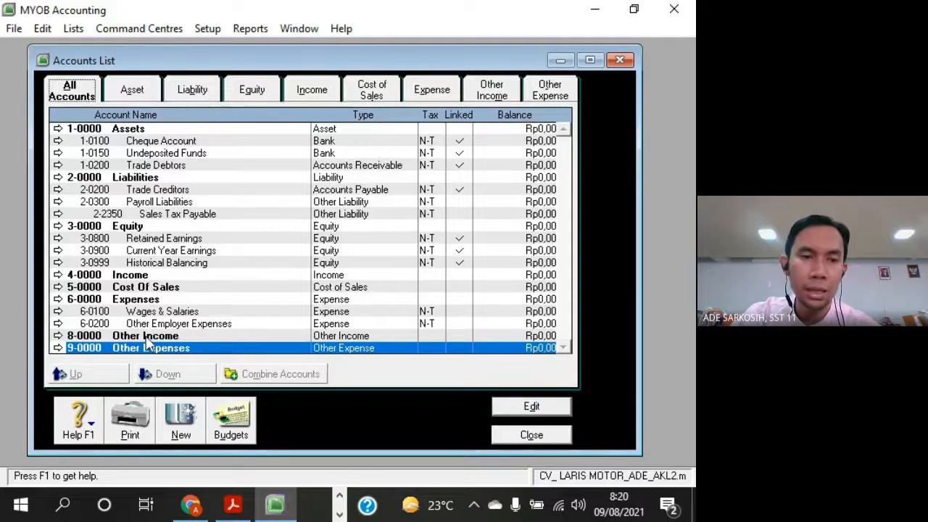
pyautogui.click(118, 131)
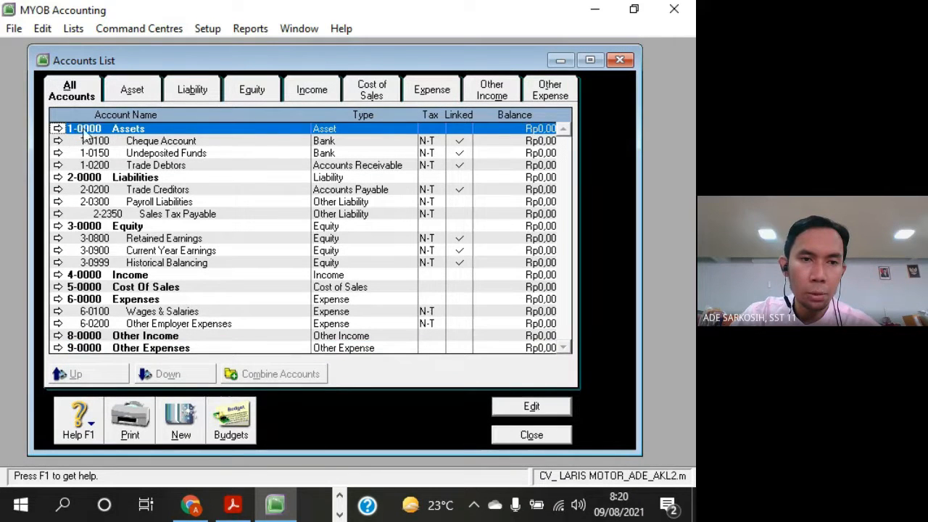
pyautogui.click(140, 179)
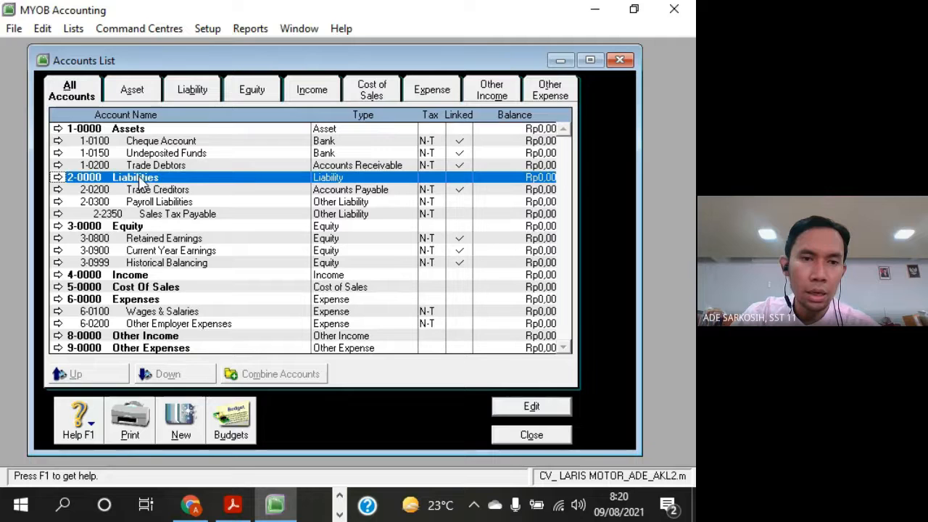
pyautogui.click(118, 229)
pyautogui.click(137, 276)
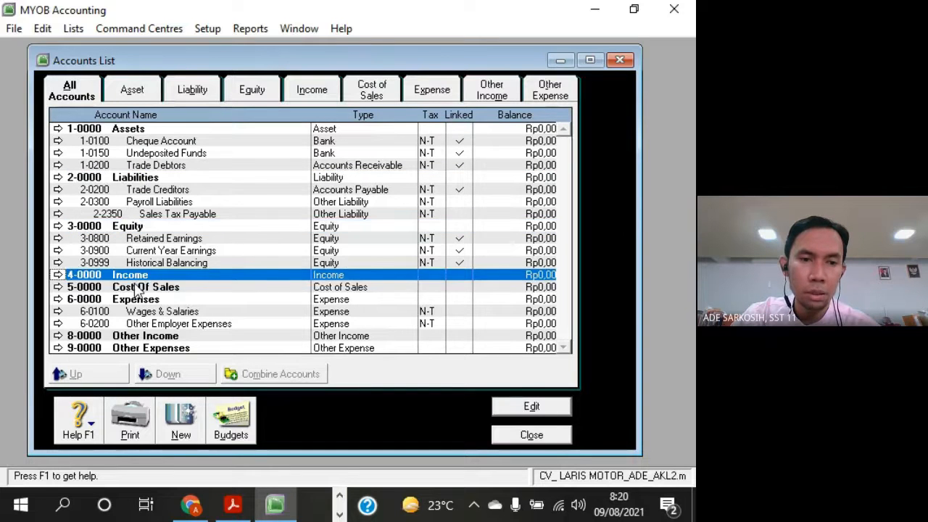
pyautogui.click(138, 287)
pyautogui.click(141, 299)
pyautogui.click(142, 337)
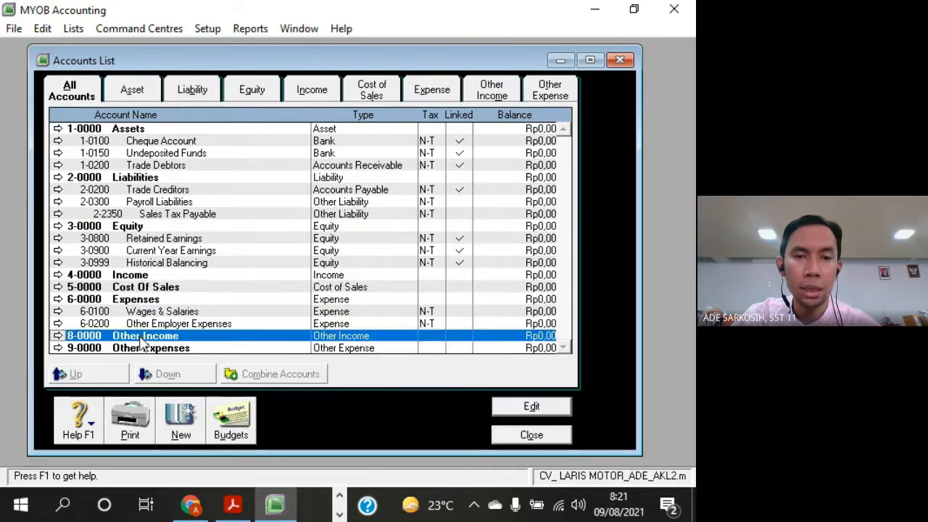
pyautogui.click(142, 347)
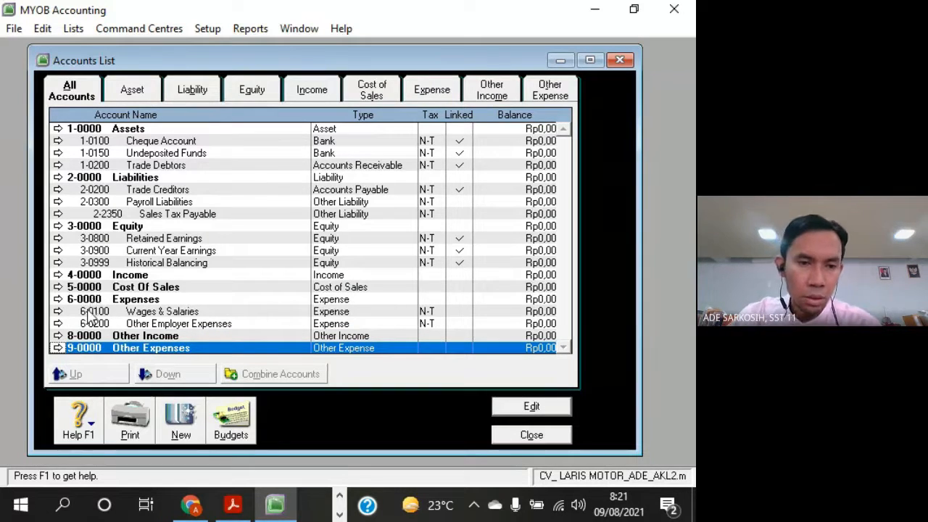
# Go through the detail accounts under Equity and the Other Employer Expenses and Wages & Salaries accounts under Expenses
pyautogui.click(181, 237)
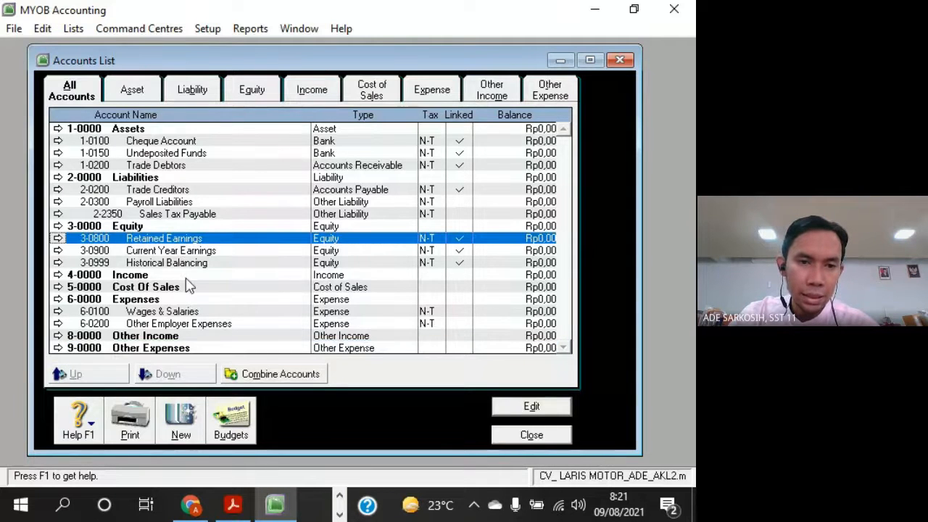
pyautogui.click(186, 264)
pyautogui.click(183, 250)
pyautogui.click(181, 239)
pyautogui.click(168, 323)
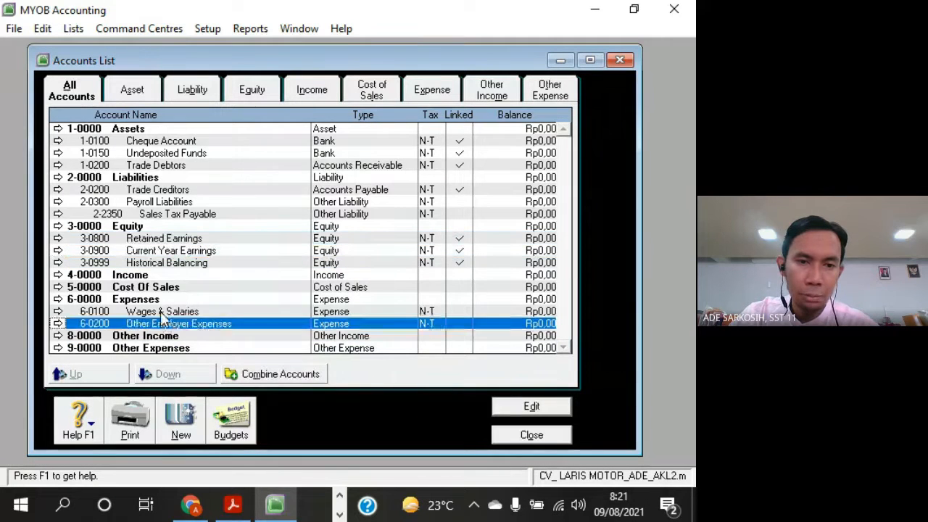
pyautogui.click(165, 312)
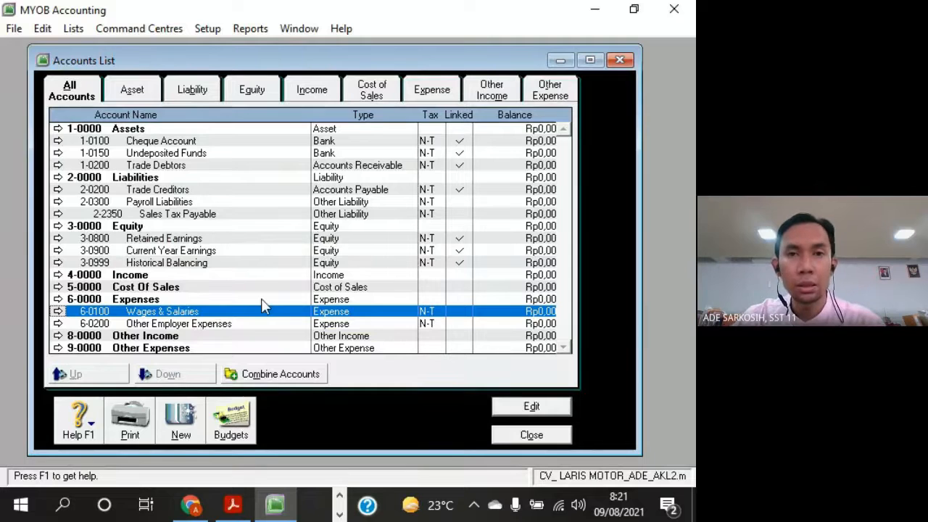
# Go through the asset and liability detail accounts from 1-0100 Cheque Account to 2-2350 Sales Tax Payable
pyautogui.click(206, 142)
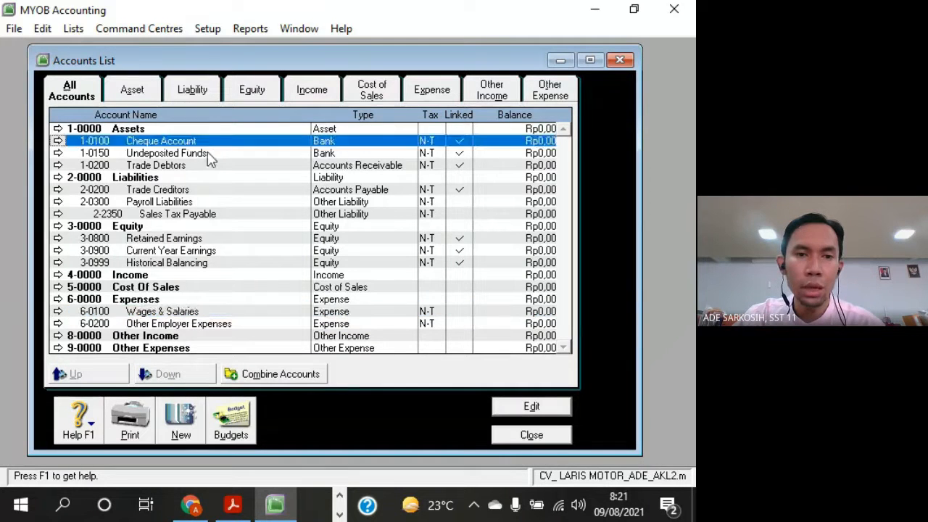
pyautogui.click(209, 153)
pyautogui.click(210, 165)
pyautogui.click(197, 189)
pyautogui.click(195, 202)
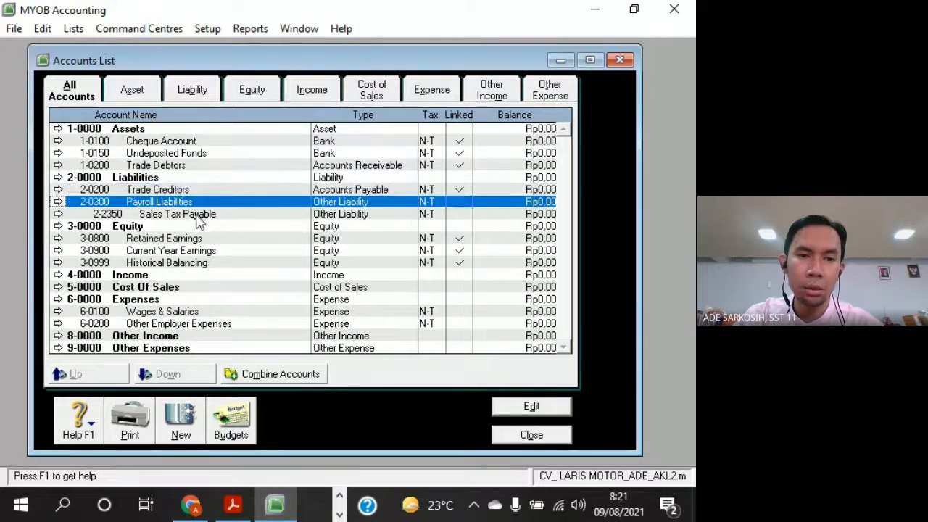
pyautogui.click(196, 215)
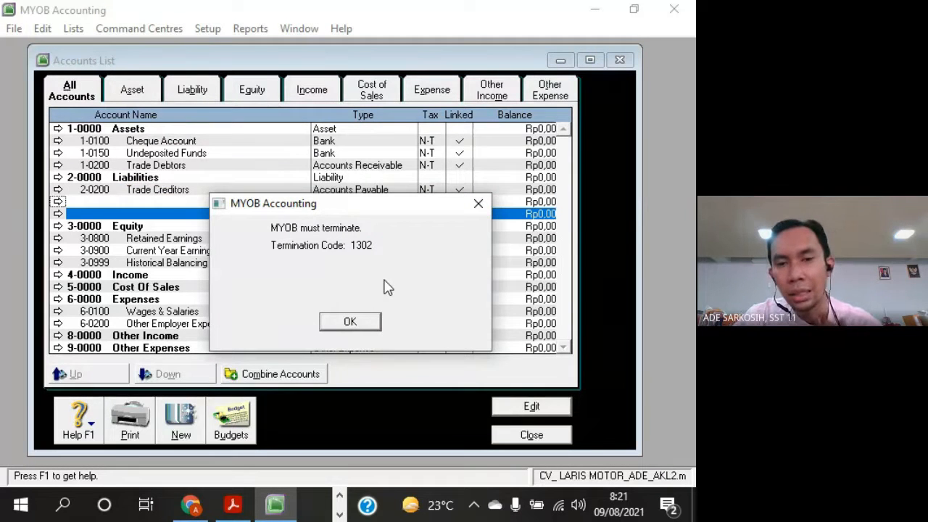
# Dismiss the MYOB termination message and minimise the Acrobat Reader and Google Meet windows to reach the desktop
pyautogui.moveTo(348, 210); pyautogui.dragTo(322, 135)
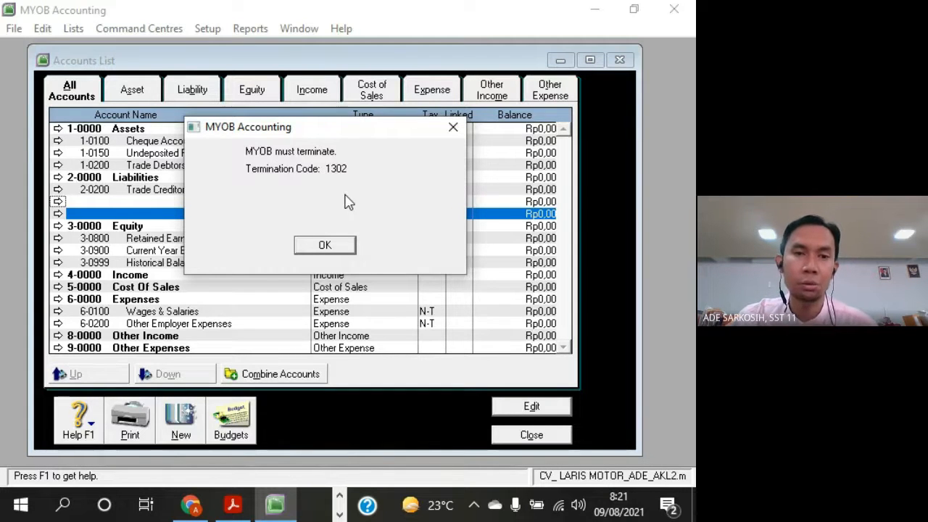
pyautogui.click(342, 246)
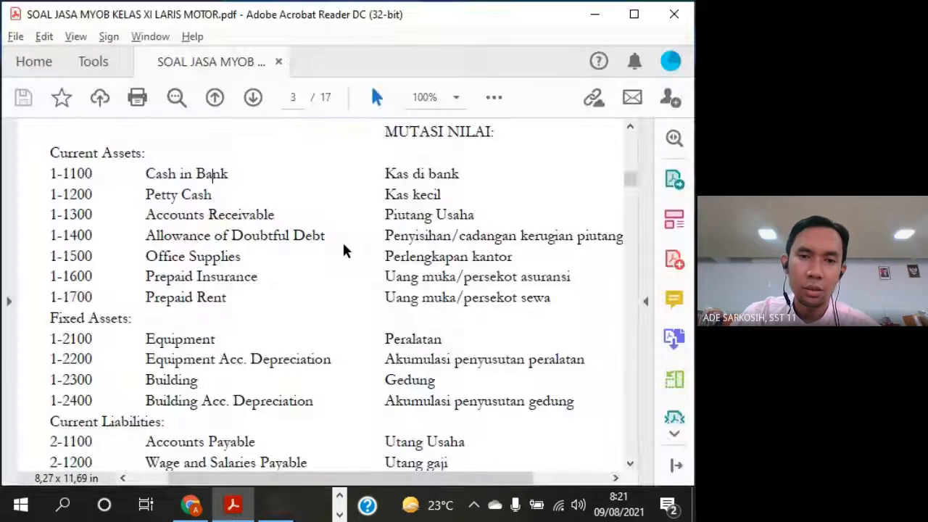
pyautogui.click(594, 14)
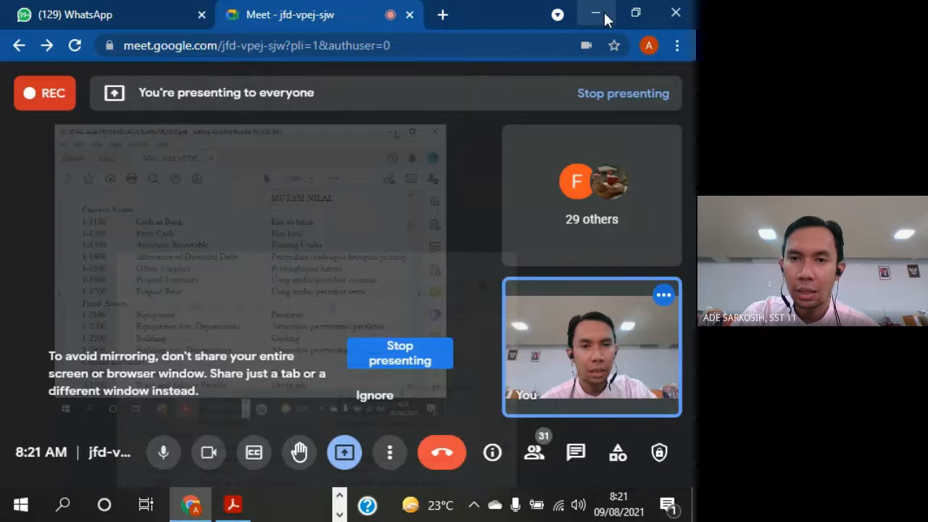
pyautogui.click(601, 14)
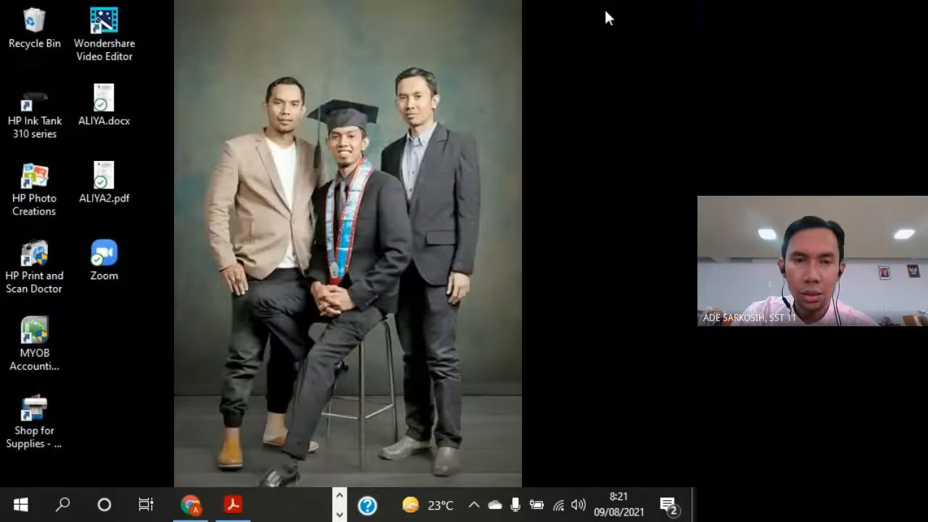
# Start MYOB Accounting v24, open the AKL2 company file of CV. LARIS MOTOR, and sign on as Administrator
pyautogui.click(658, 368)
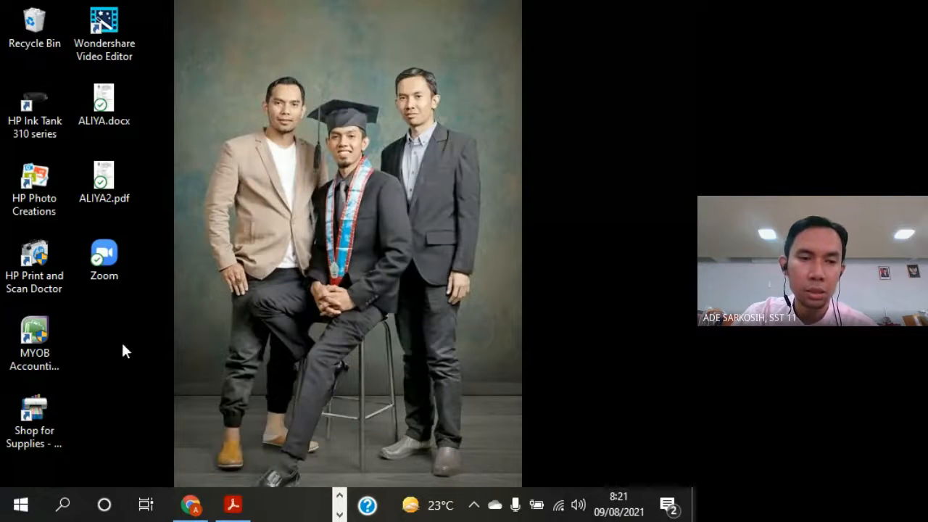
pyautogui.click(52, 331)
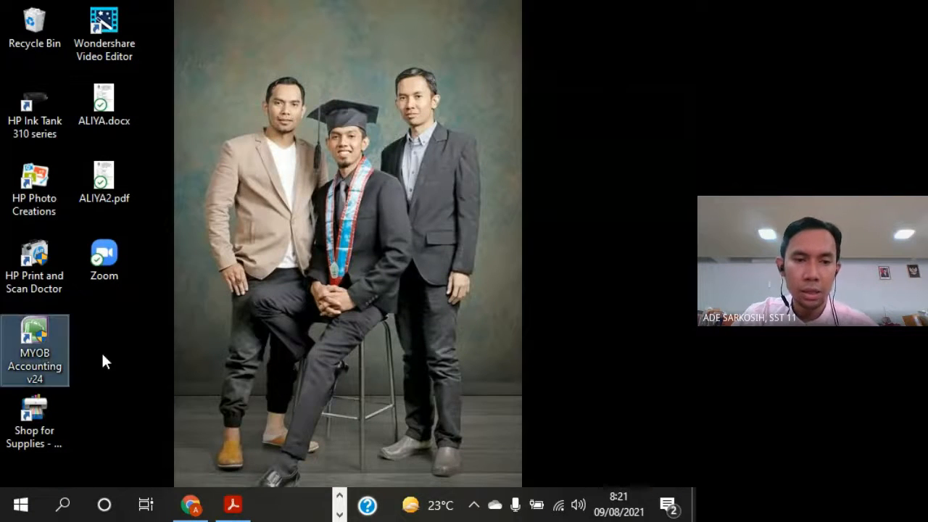
pyautogui.doubleClick(40, 332)
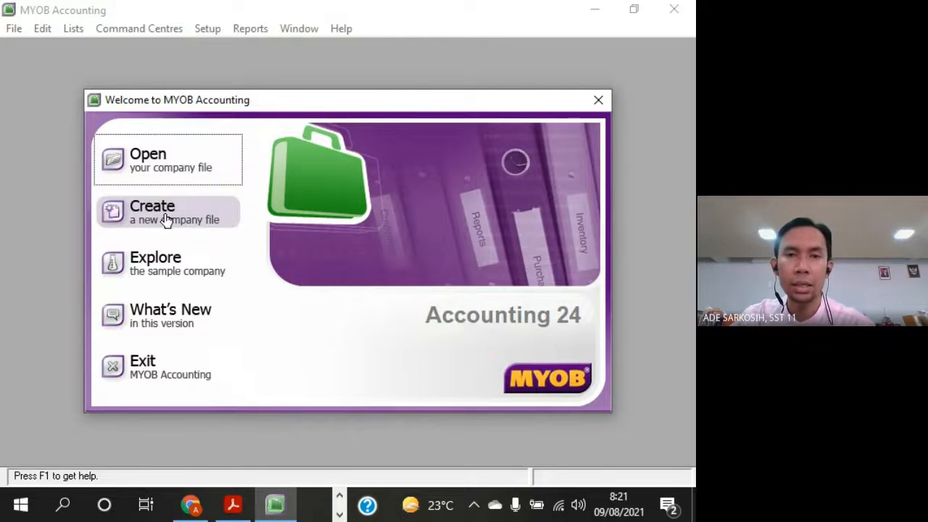
pyautogui.click(152, 160)
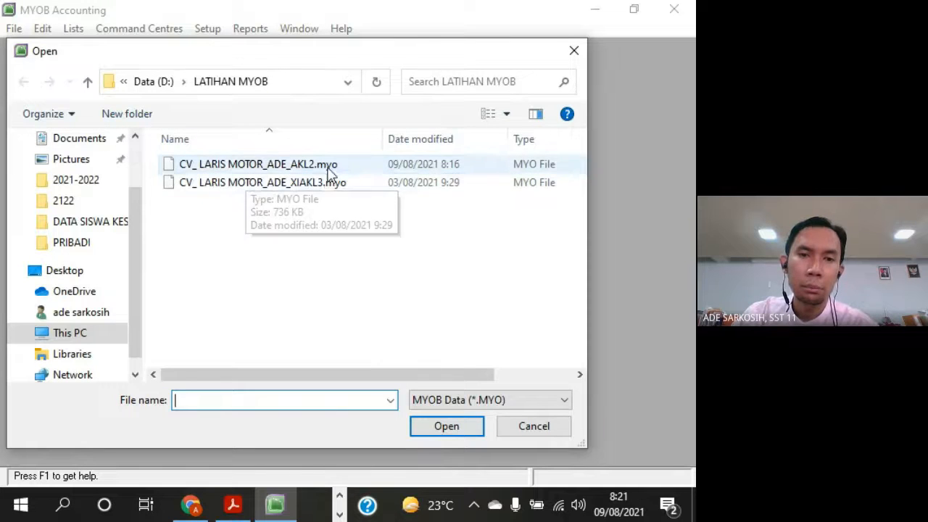
pyautogui.click(328, 167)
pyautogui.click(471, 428)
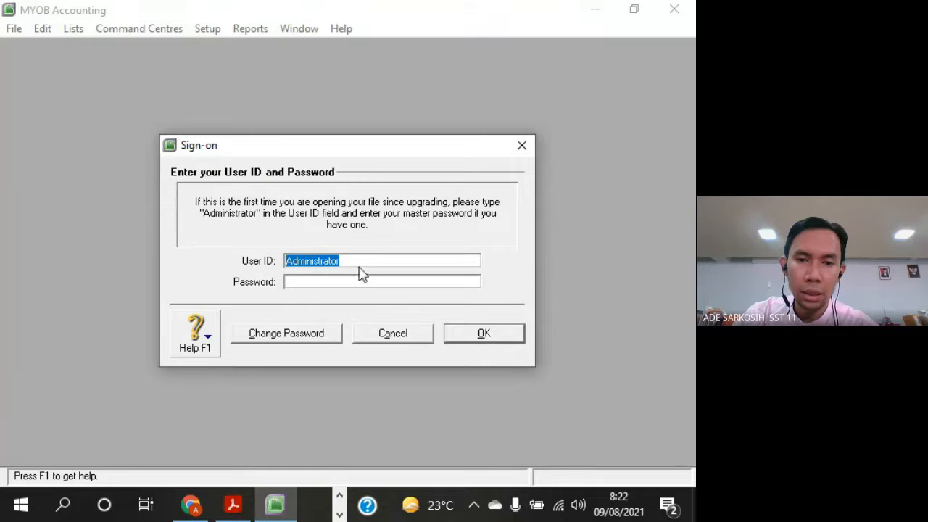
pyautogui.click(519, 335)
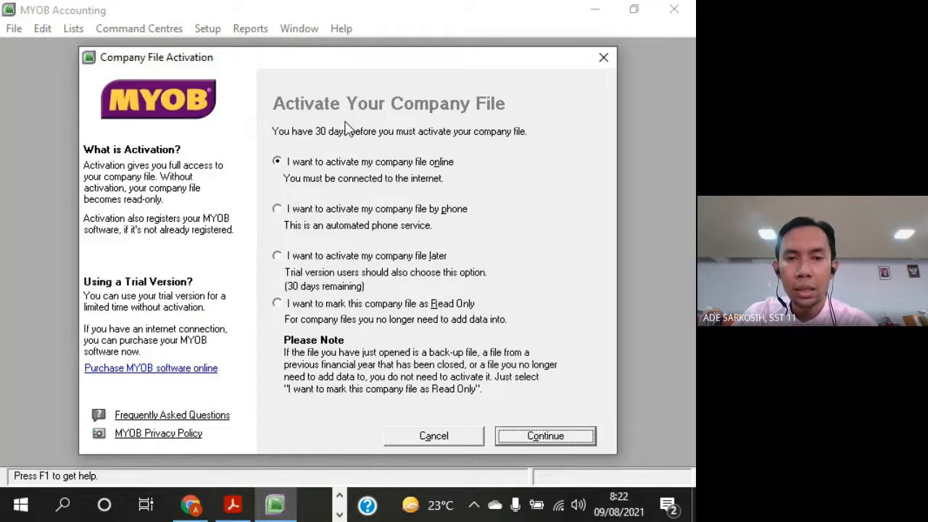
# Choose to activate the company file later, acknowledge the activation notice, and decline data verification
pyautogui.click(288, 262)
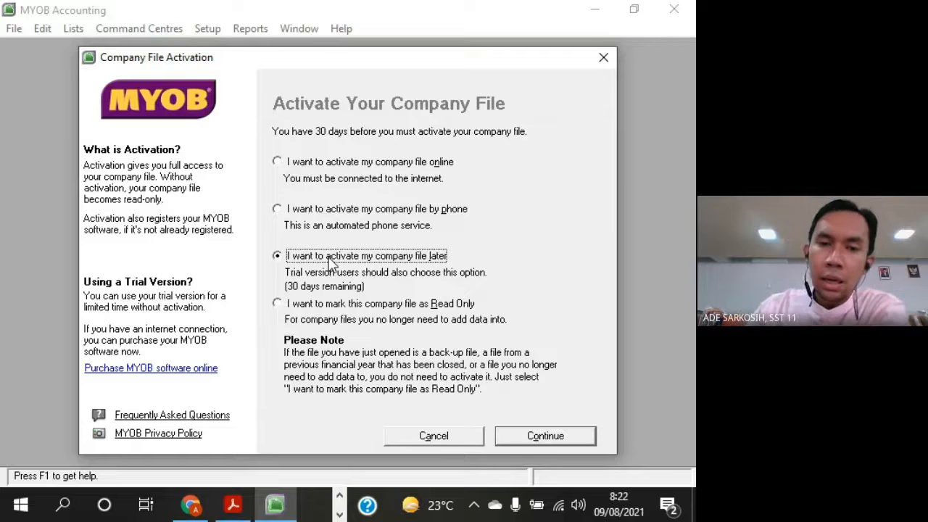
pyautogui.click(577, 439)
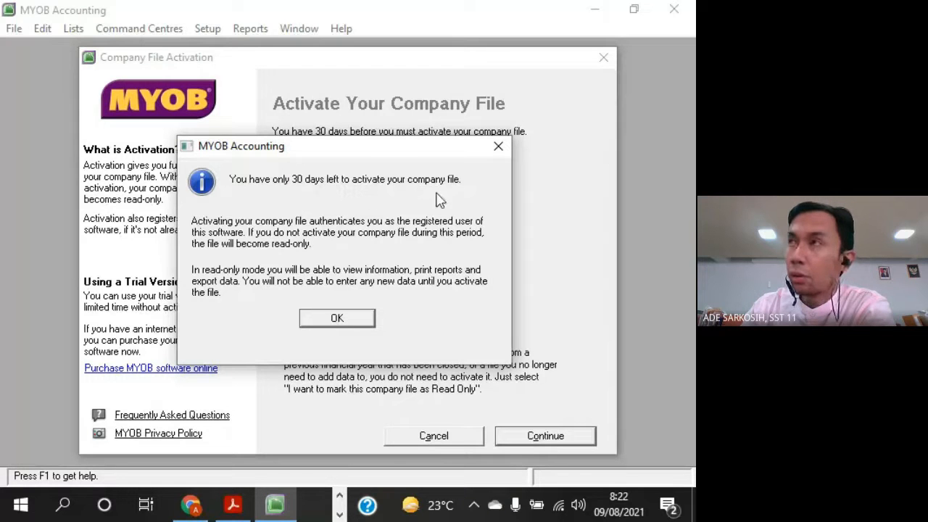
pyautogui.click(362, 321)
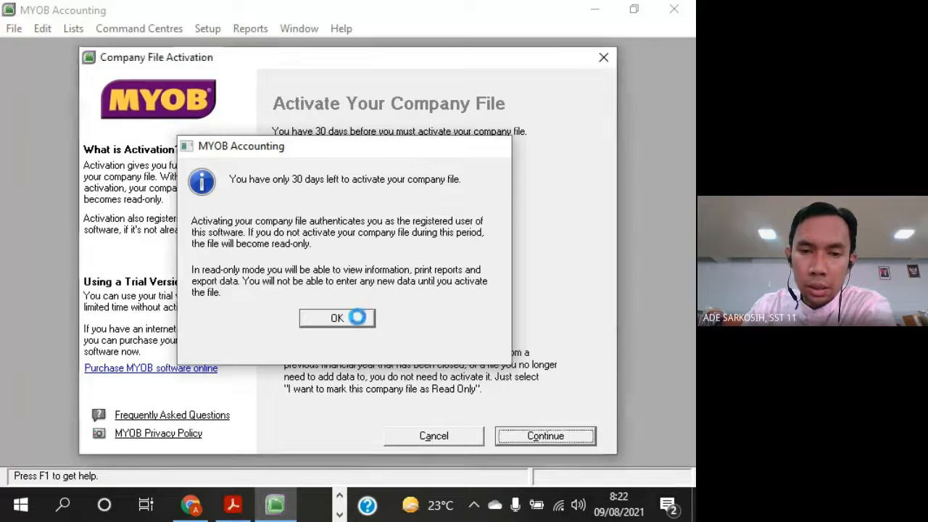
pyautogui.moveTo(363, 135); pyautogui.dragTo(358, 98)
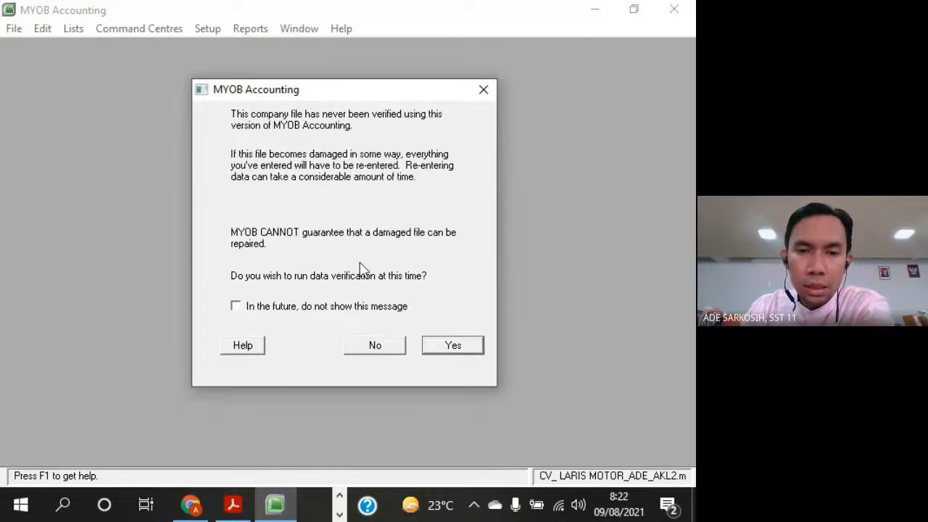
pyautogui.click(375, 346)
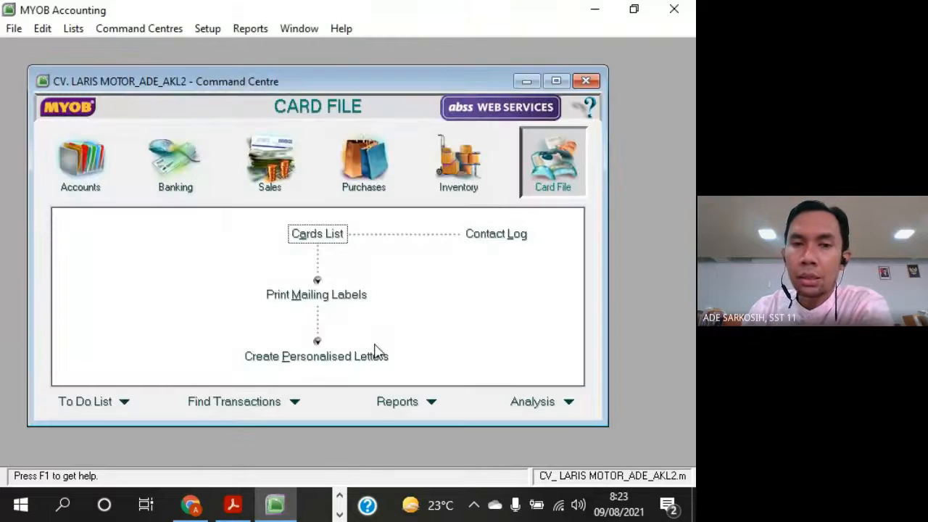
# Open the Accounts List from the Accounts command centre and enlarge its window to fit all accounts
pyautogui.moveTo(384, 83); pyautogui.dragTo(398, 77)
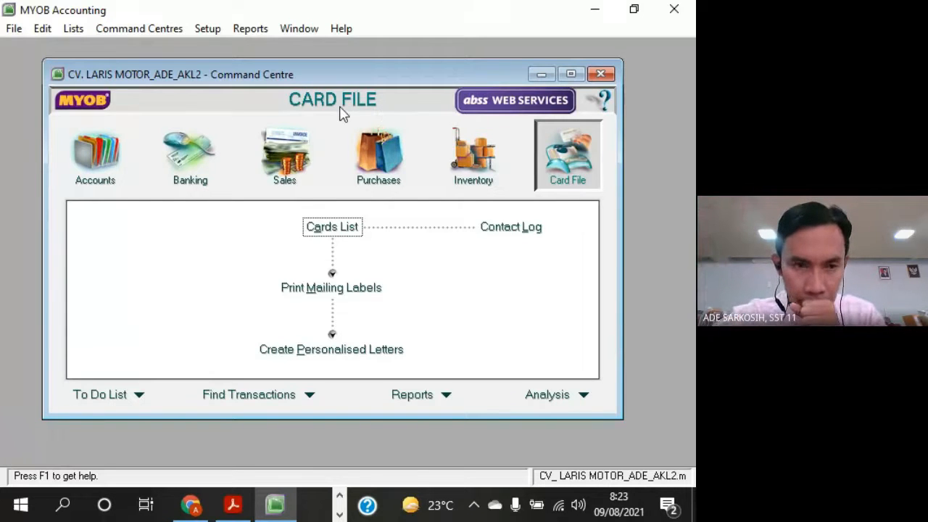
pyautogui.click(94, 161)
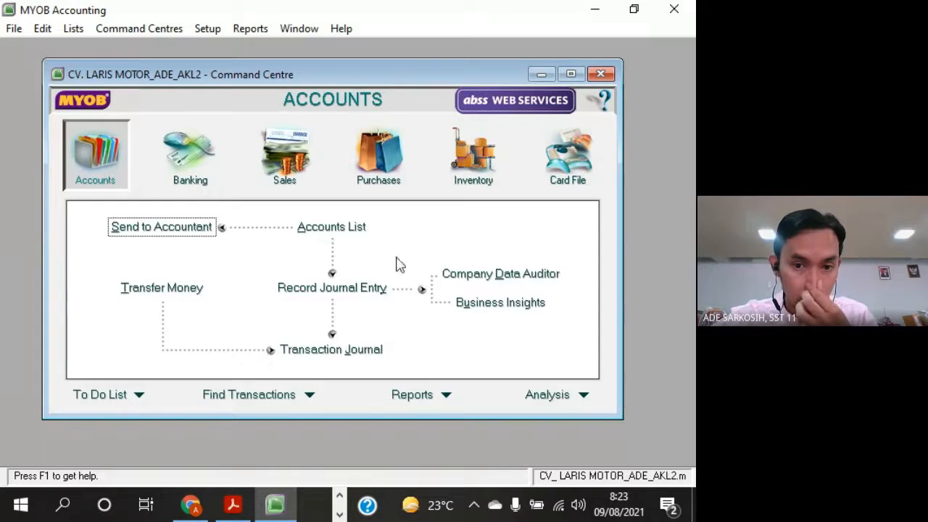
pyautogui.click(362, 231)
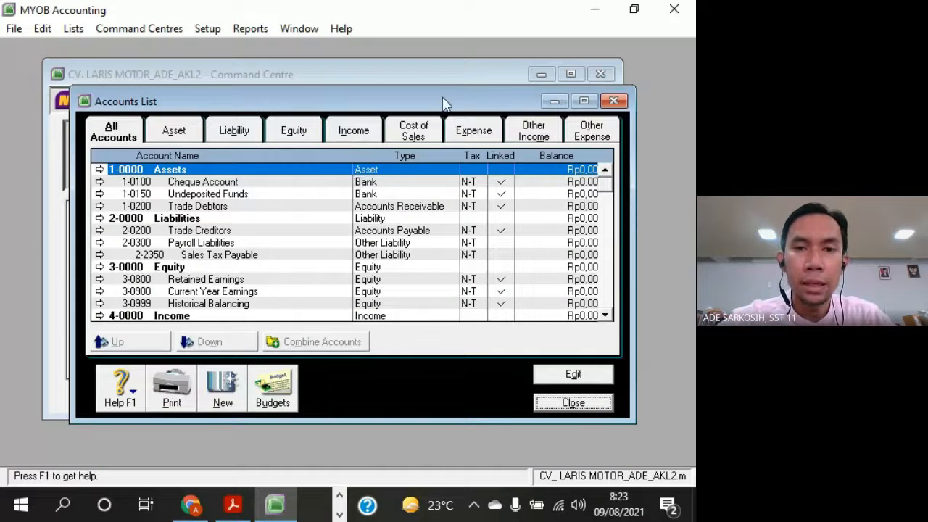
pyautogui.moveTo(446, 88); pyautogui.dragTo(445, 54)
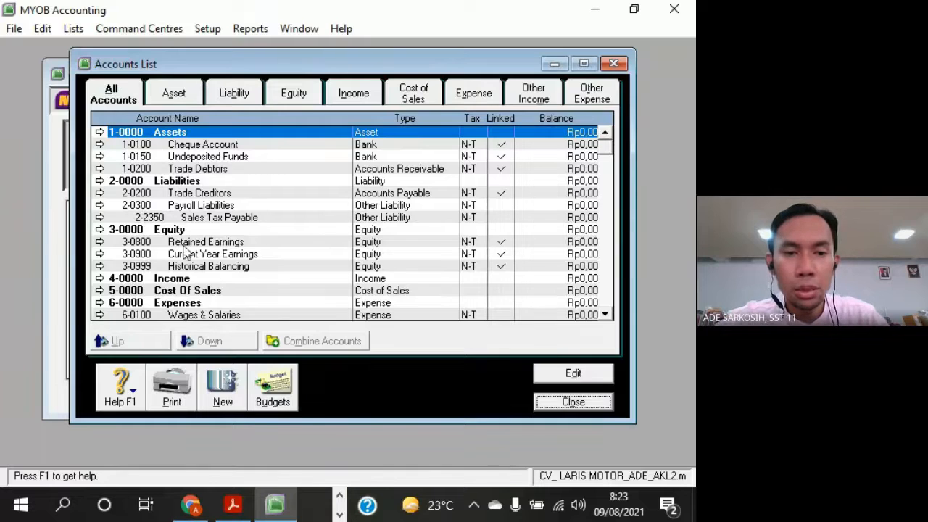
pyautogui.moveTo(252, 422); pyautogui.dragTo(243, 465)
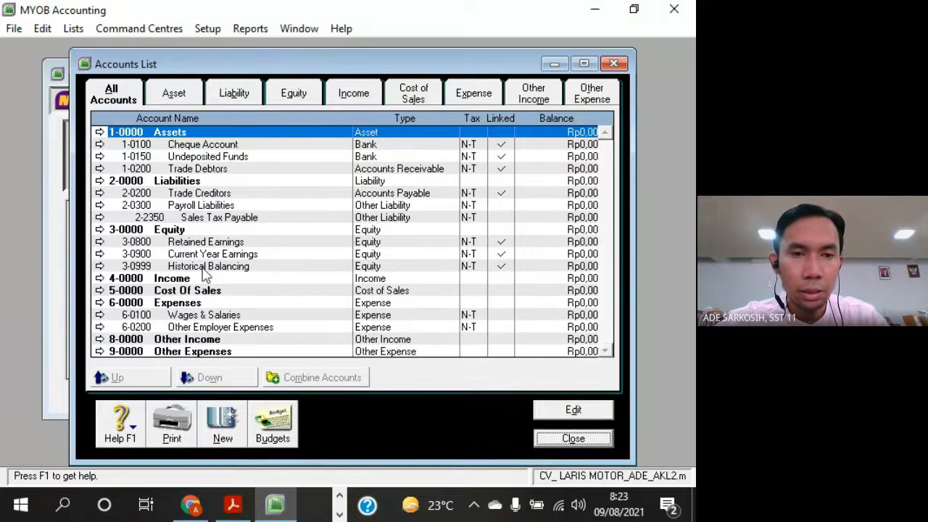
# Go through the accounts by category from Asset to Other Expense, ending back at the Asset category
pyautogui.click(177, 97)
pyautogui.click(234, 95)
pyautogui.click(292, 98)
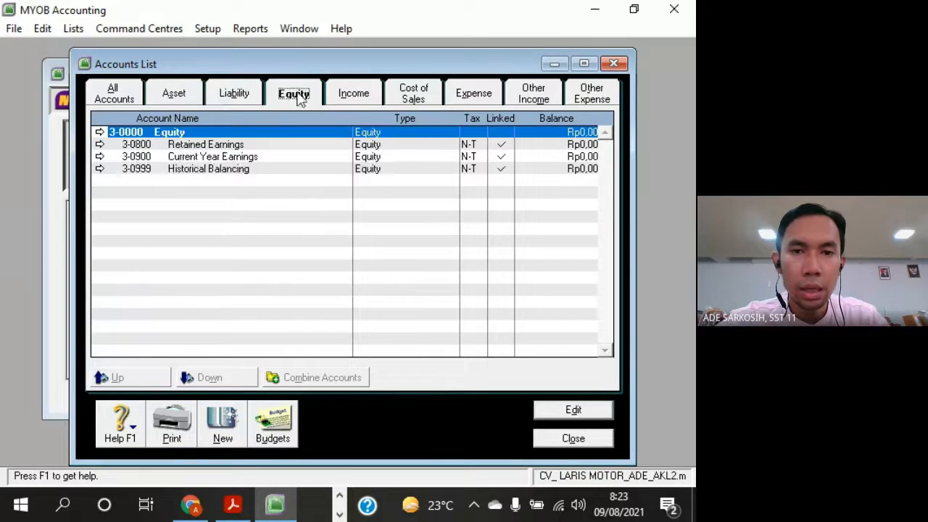
pyautogui.click(352, 96)
pyautogui.click(413, 95)
pyautogui.click(464, 93)
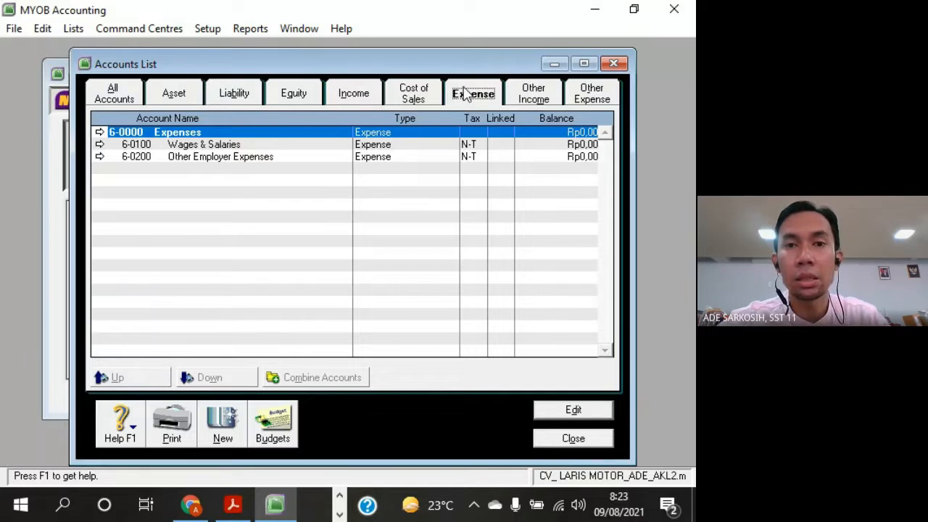
pyautogui.click(552, 102)
pyautogui.click(592, 94)
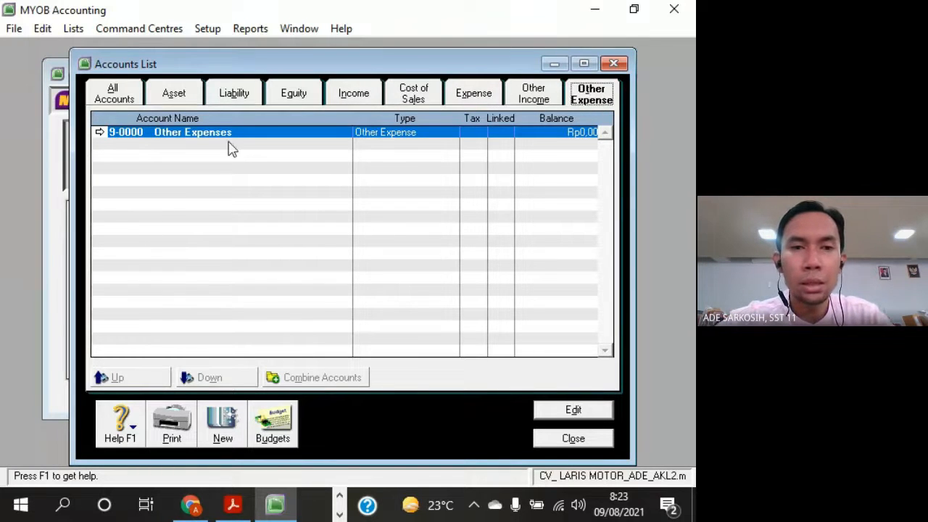
pyautogui.click(177, 100)
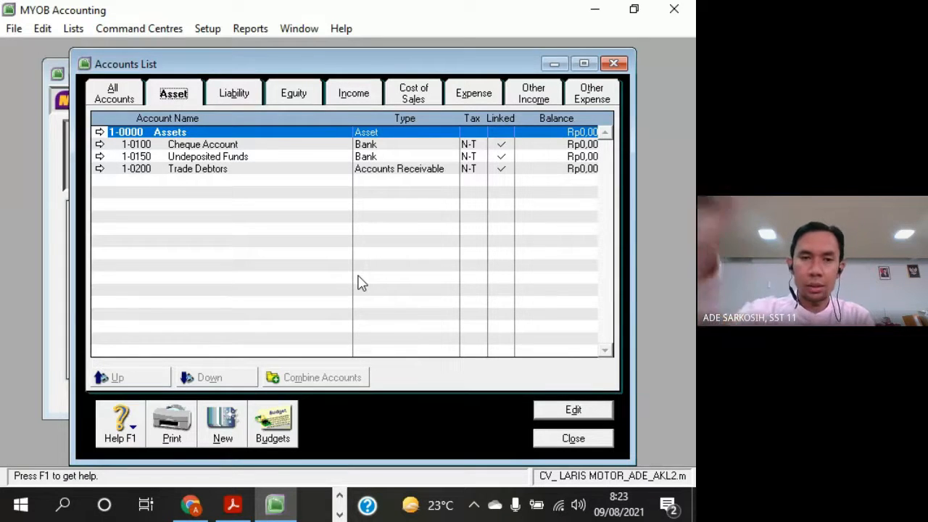
# Show all accounts and go through the header accounts from 2-0000 Liabilities to 9-0000 Other Expenses, then back up to 4-0000 Income
pyautogui.click(122, 96)
pyautogui.click(195, 180)
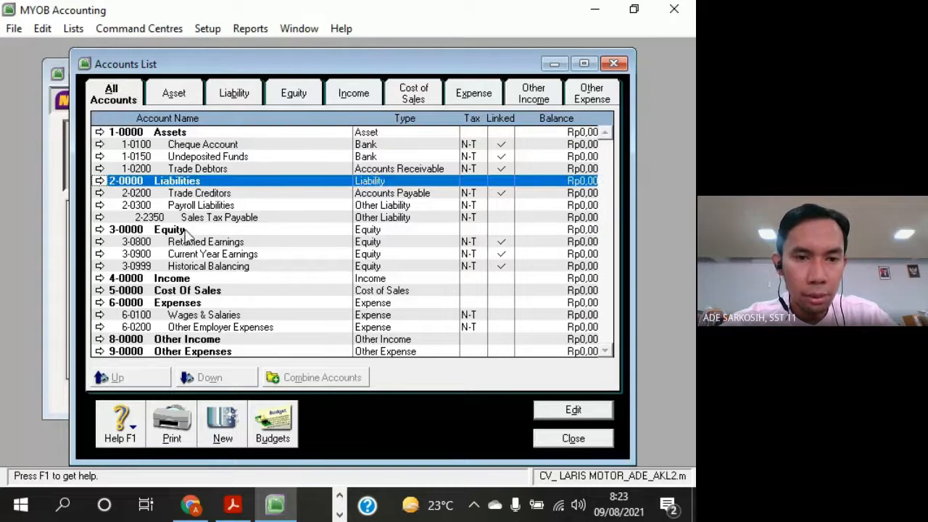
pyautogui.click(191, 230)
pyautogui.click(194, 279)
pyautogui.click(193, 292)
pyautogui.click(193, 303)
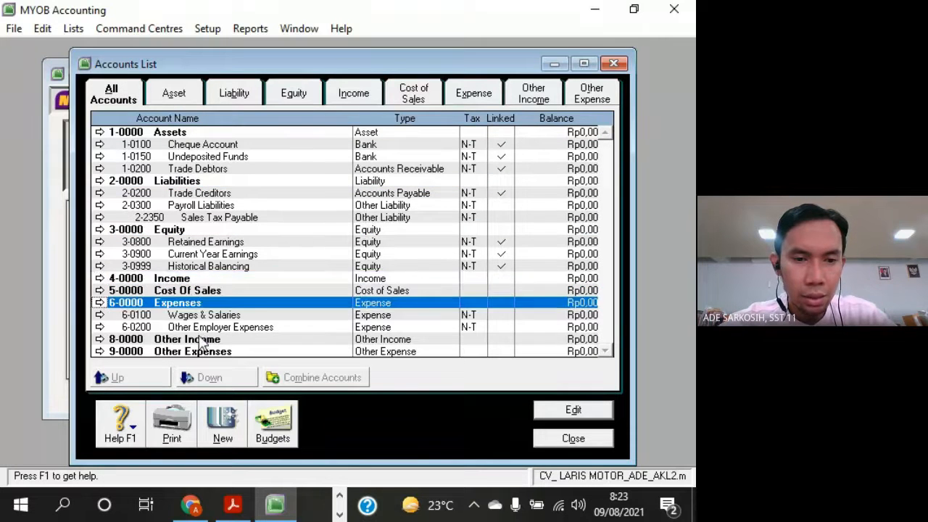
pyautogui.click(203, 339)
pyautogui.click(206, 352)
pyautogui.click(205, 338)
pyautogui.click(197, 303)
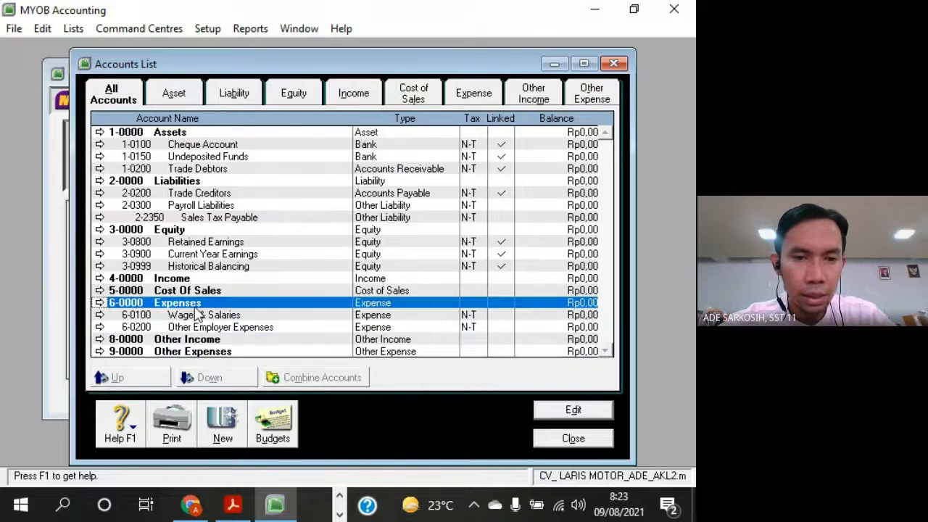
pyautogui.click(197, 290)
pyautogui.click(195, 278)
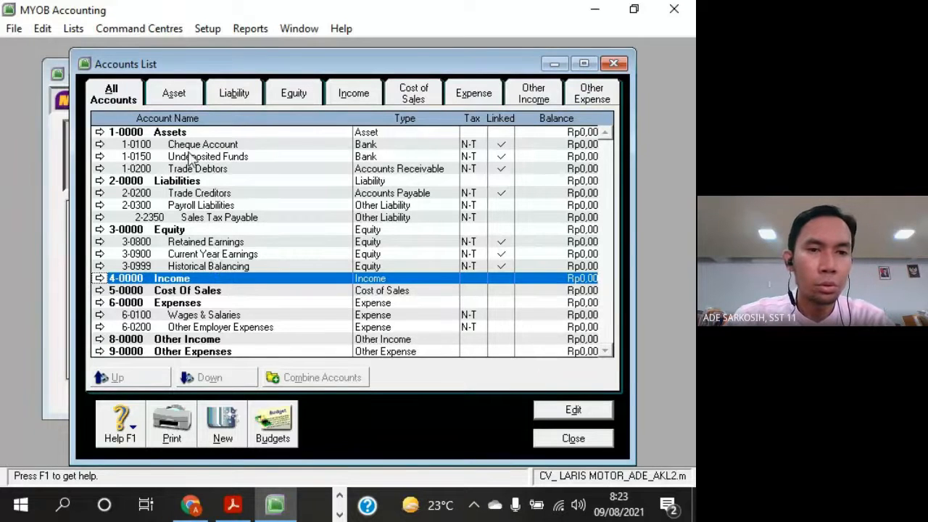
# Go through the header accounts from 2-0000 Liabilities down to 6-0000 Expenses once more
pyautogui.click(136, 182)
pyautogui.click(167, 230)
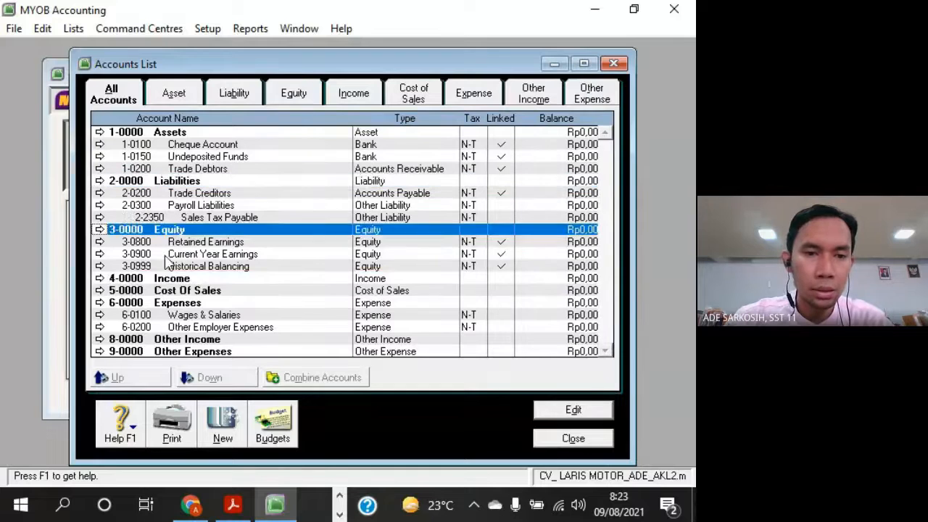
pyautogui.click(169, 279)
pyautogui.click(178, 291)
pyautogui.click(178, 303)
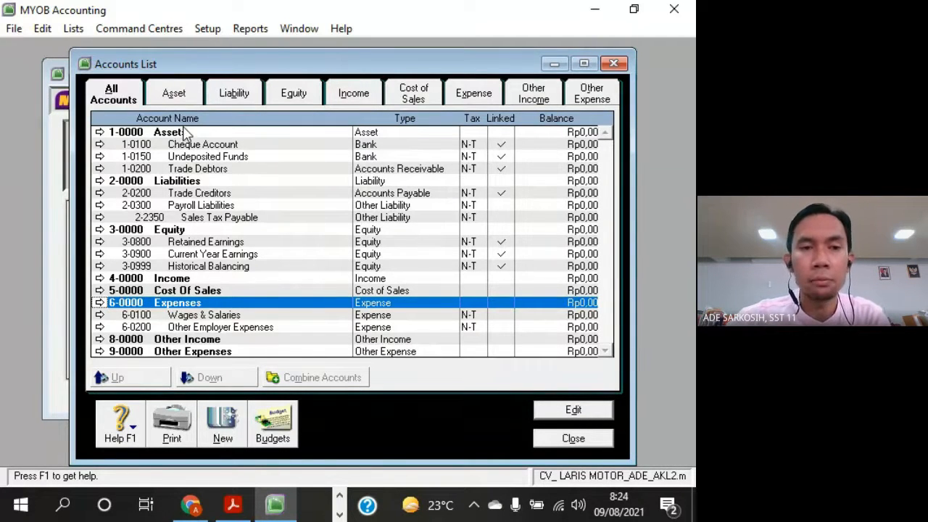
# Show only the asset accounts and examine the Linked marks of Cheque Account, Undeposited Funds and Trade Debtors
pyautogui.click(182, 95)
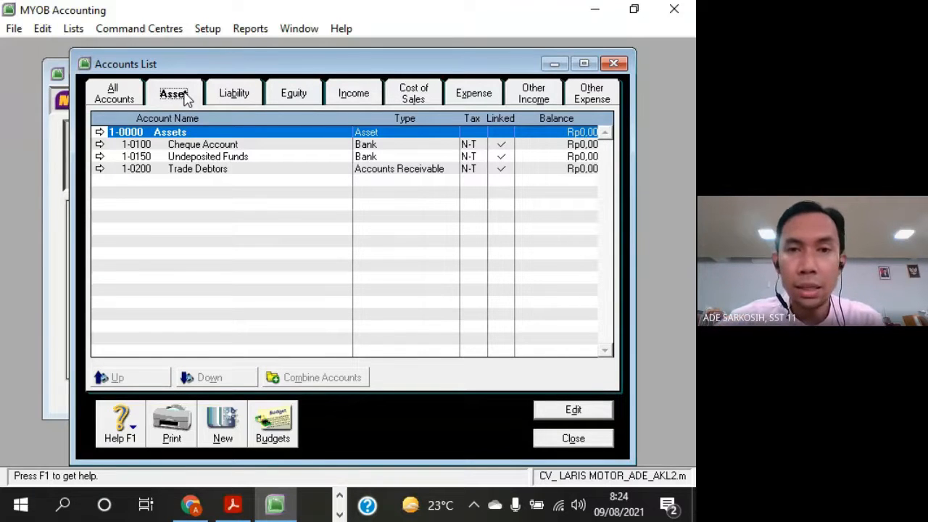
pyautogui.click(501, 148)
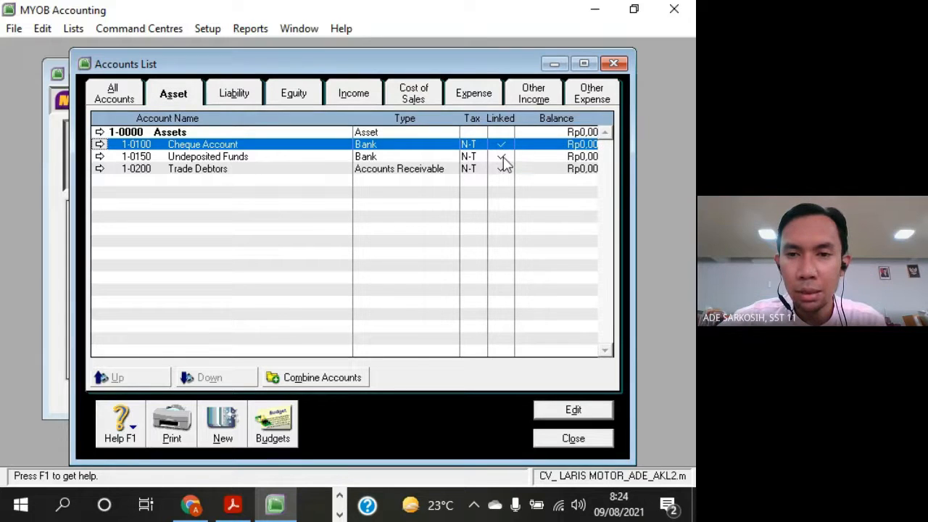
pyautogui.click(505, 168)
pyautogui.click(504, 156)
pyautogui.click(502, 145)
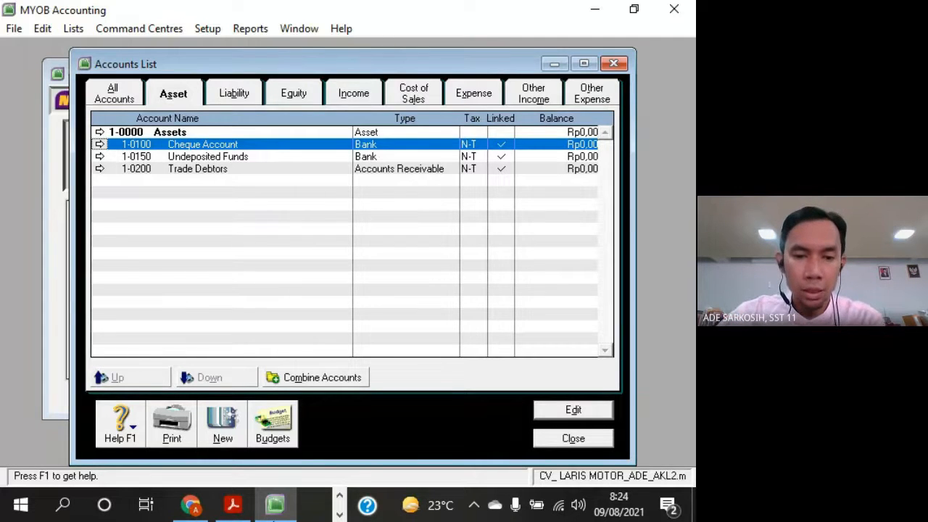
# Switch to the exercise PDF in Acrobat Reader, compare its asset accounts with MYOB's, and highlight the 1-1100 Cash in Bank entry
pyautogui.click(232, 505)
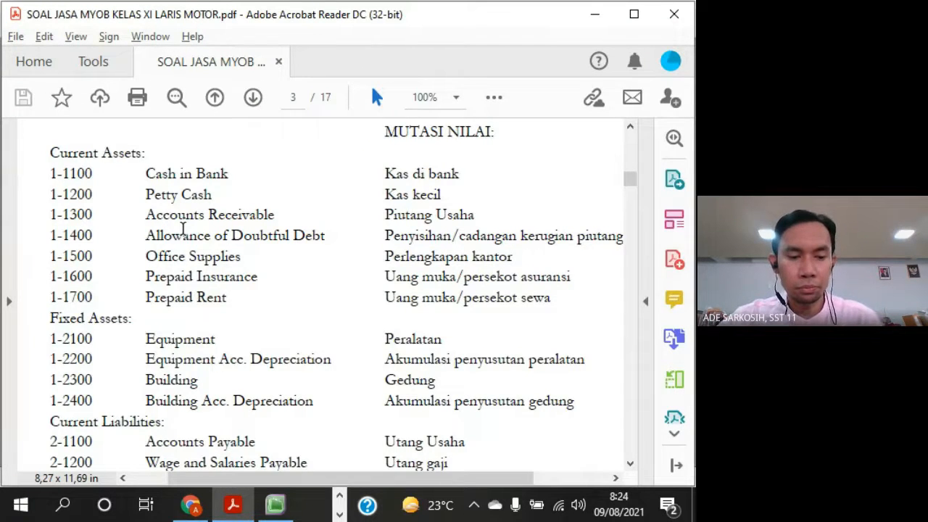
pyautogui.hotkey('alt', 'Tab')
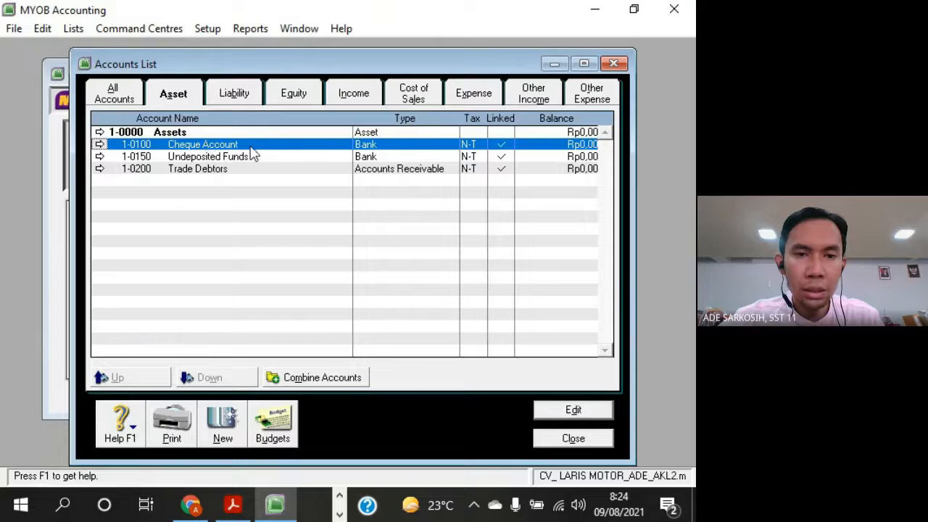
pyautogui.hotkey('alt', 'Tab')
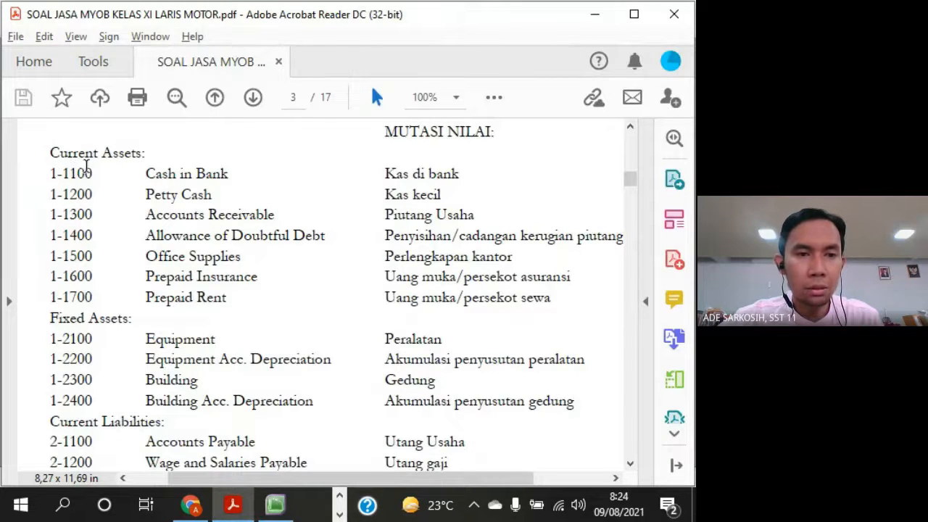
pyautogui.moveTo(50, 174); pyautogui.dragTo(459, 175)
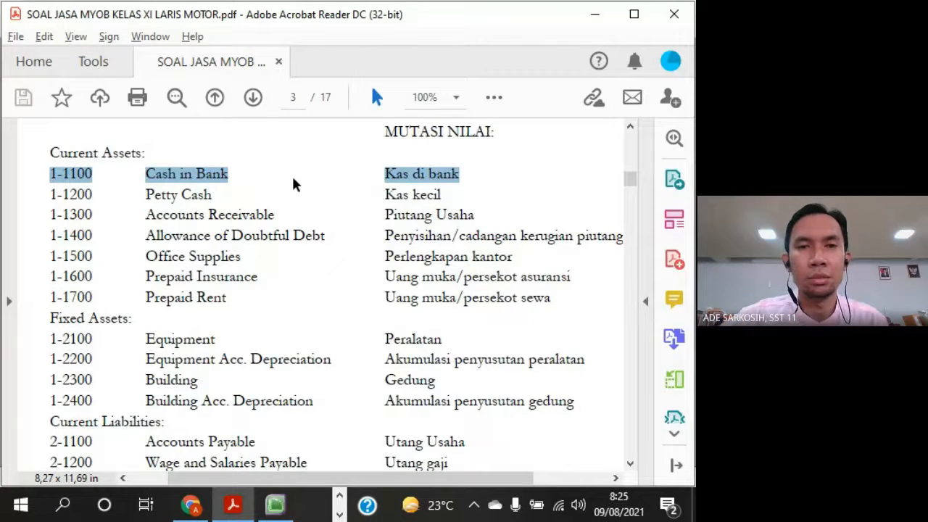
pyautogui.click(234, 178)
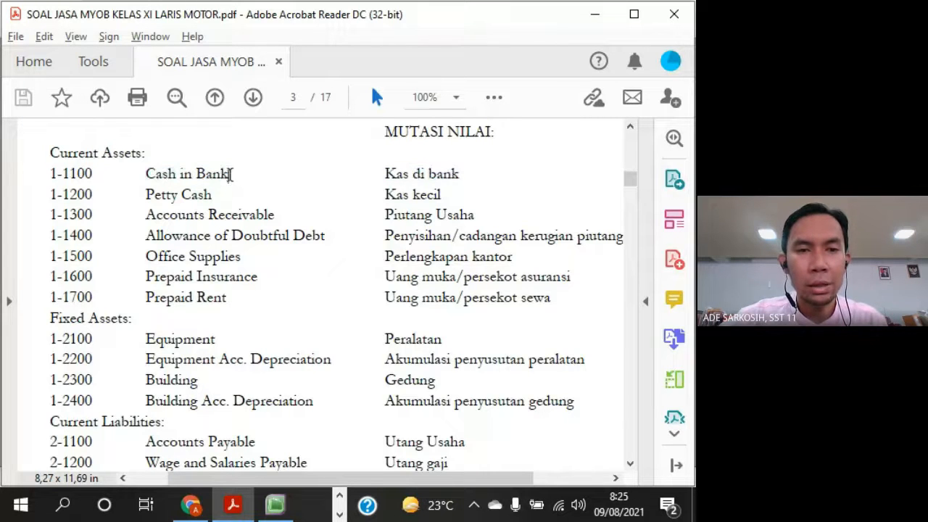
pyautogui.moveTo(231, 174); pyautogui.dragTo(158, 179)
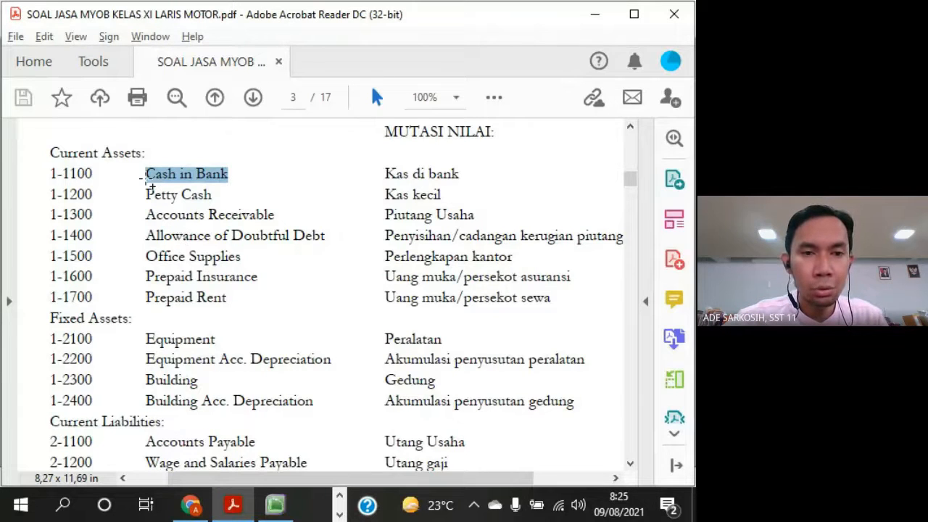
# Switch back to MYOB, open the Cheque Account for editing, and arrange its window beside the accounts list
pyautogui.moveTo(154, 179)
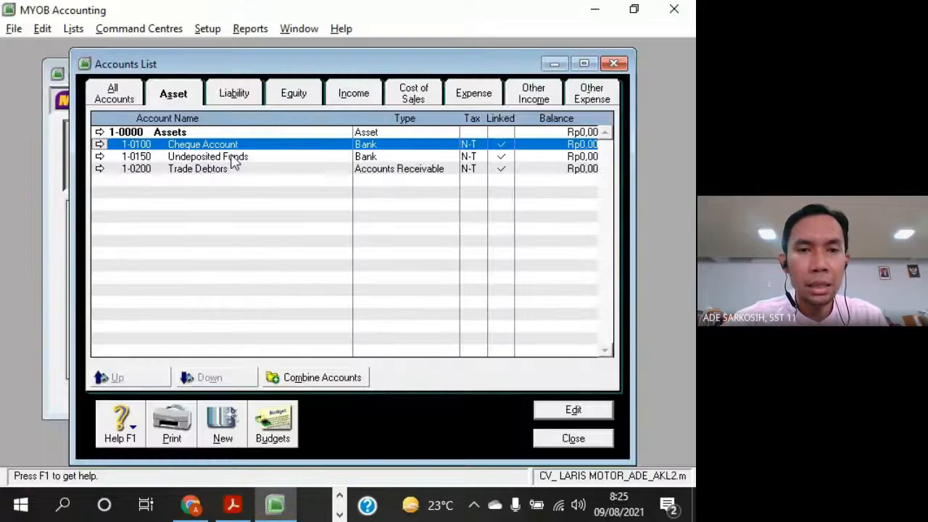
pyautogui.hotkey('alt', 'Tab')
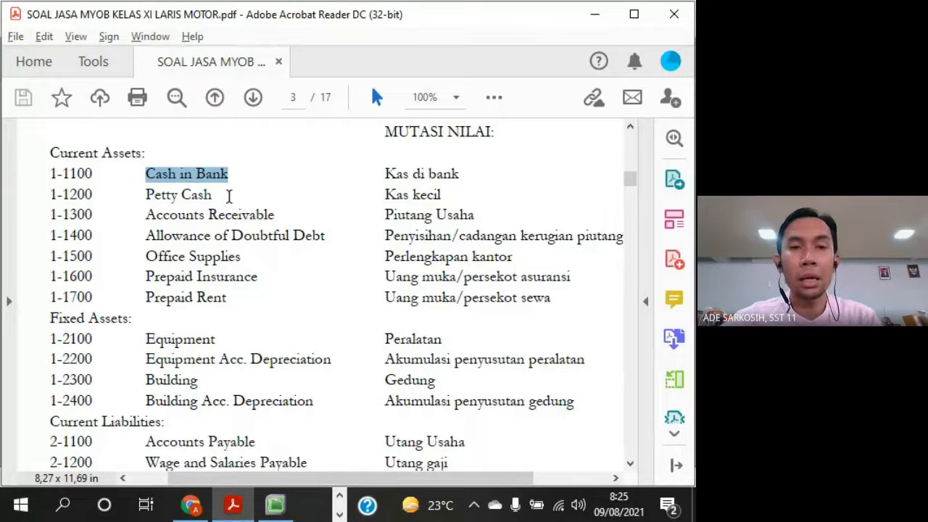
pyautogui.hotkey('alt', 'Tab')
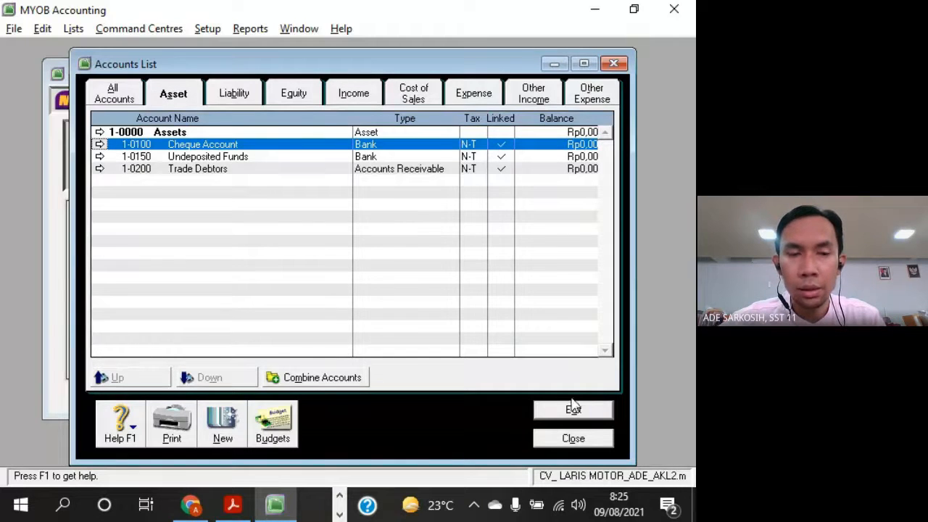
pyautogui.doubleClick(220, 145)
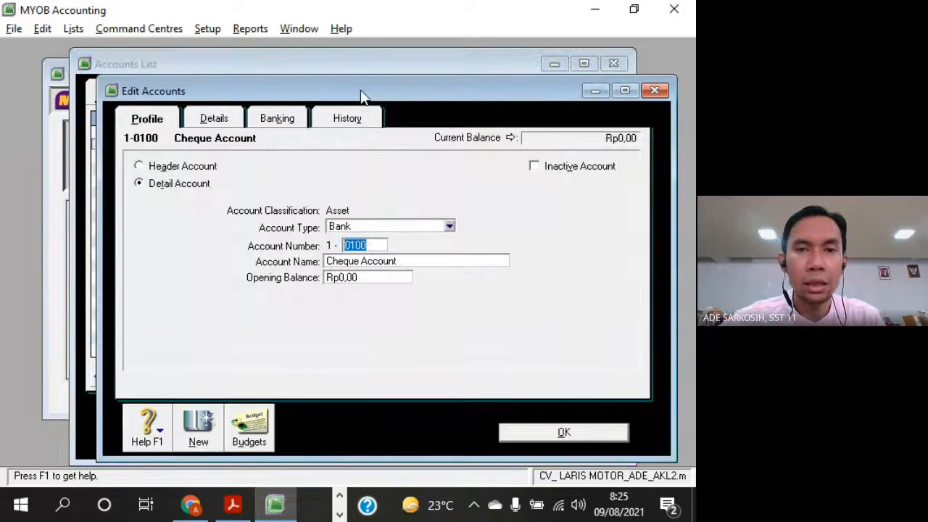
pyautogui.moveTo(362, 95); pyautogui.dragTo(436, 77)
pyautogui.click(155, 71)
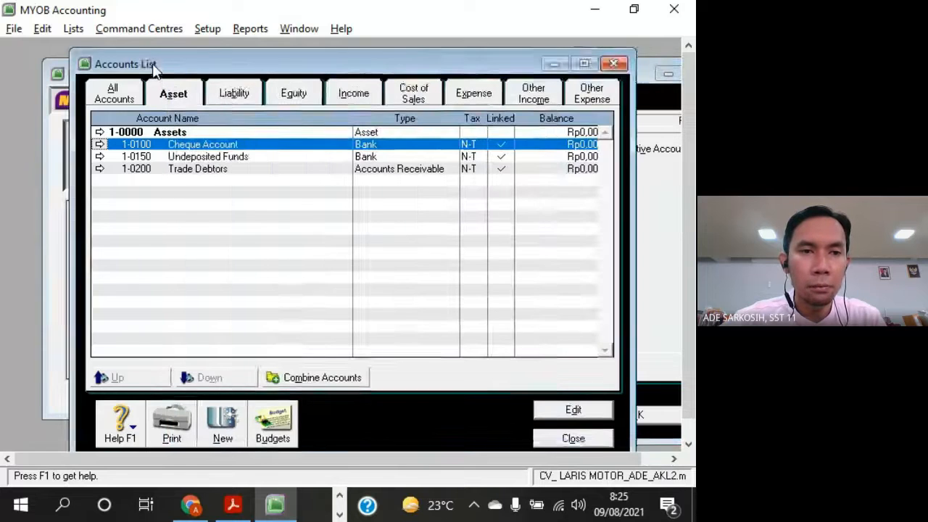
pyautogui.doubleClick(152, 64)
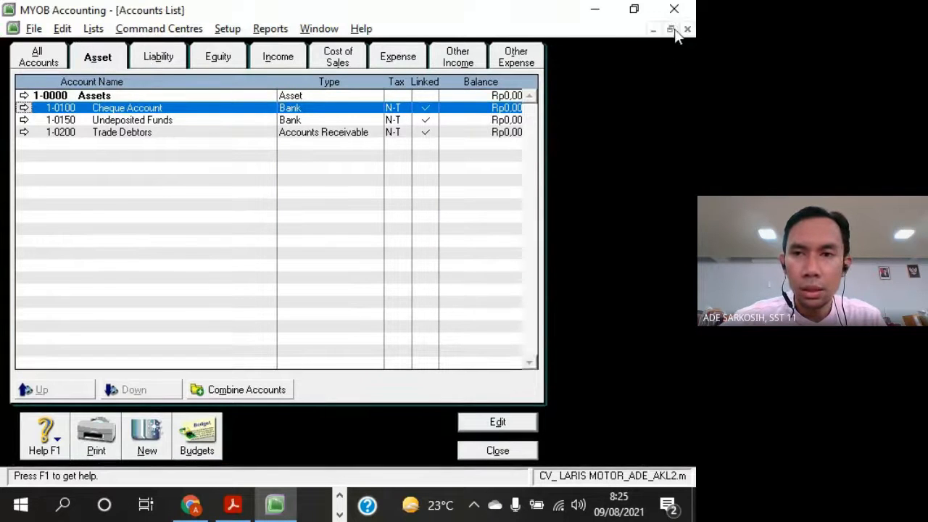
pyautogui.click(670, 30)
pyautogui.moveTo(459, 63); pyautogui.dragTo(353, 56)
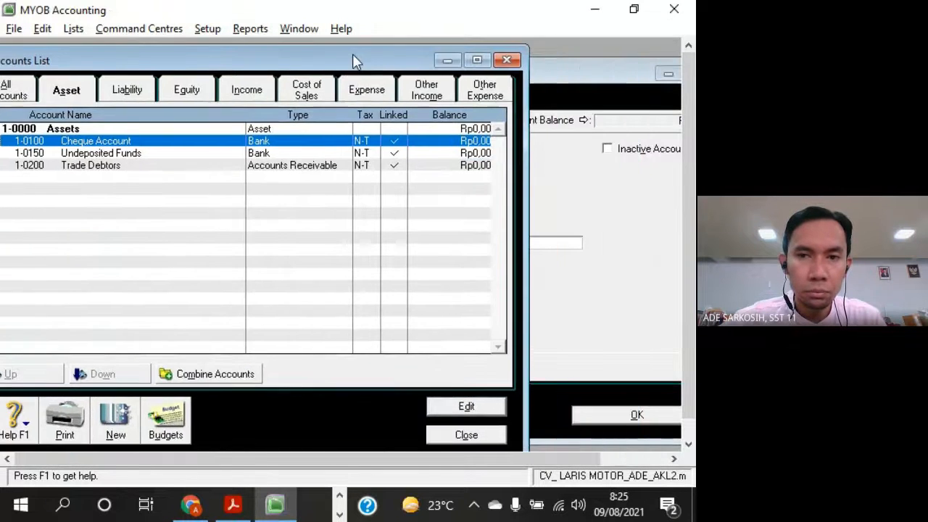
pyautogui.click(665, 186)
pyautogui.moveTo(452, 75); pyautogui.dragTo(459, 43)
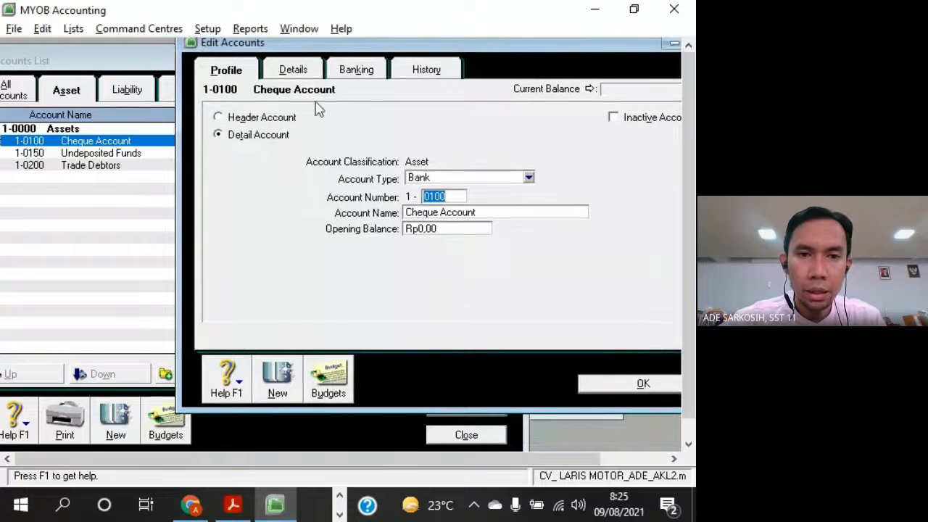
pyautogui.moveTo(239, 44); pyautogui.dragTo(240, 61)
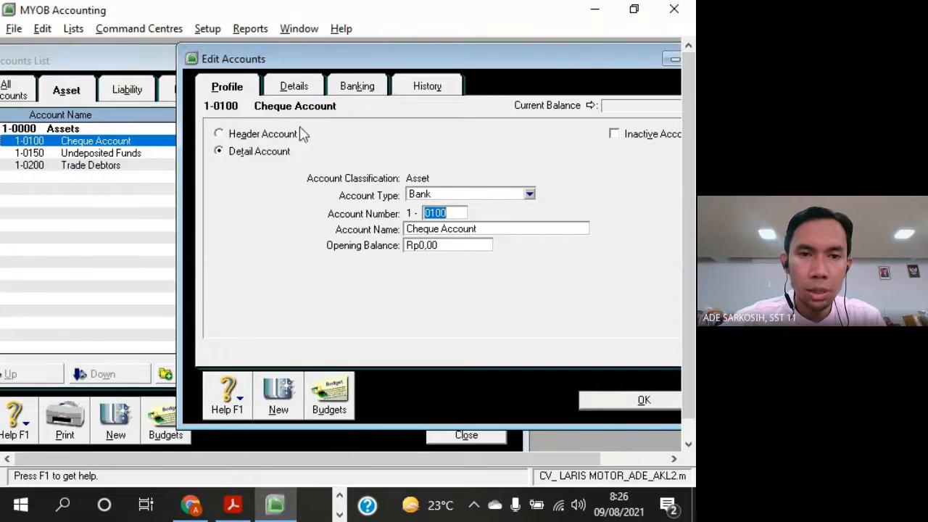
# Check the Cash in Bank number in the exercise PDF and set the Cheque Account's number in MYOB to 1-1100
pyautogui.hotkey('alt', 'Tab')
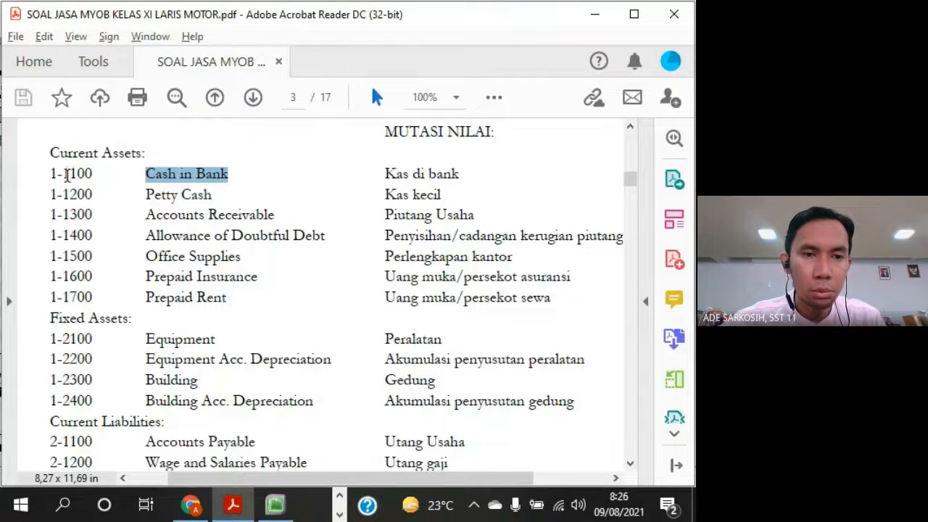
pyautogui.hotkey('alt', 'Tab')
pyautogui.write('1100')
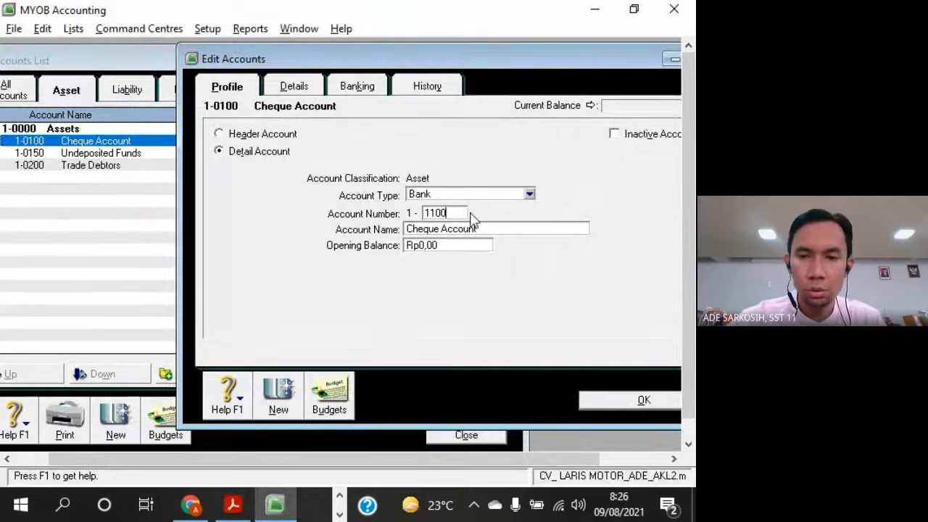
pyautogui.press('Tab')
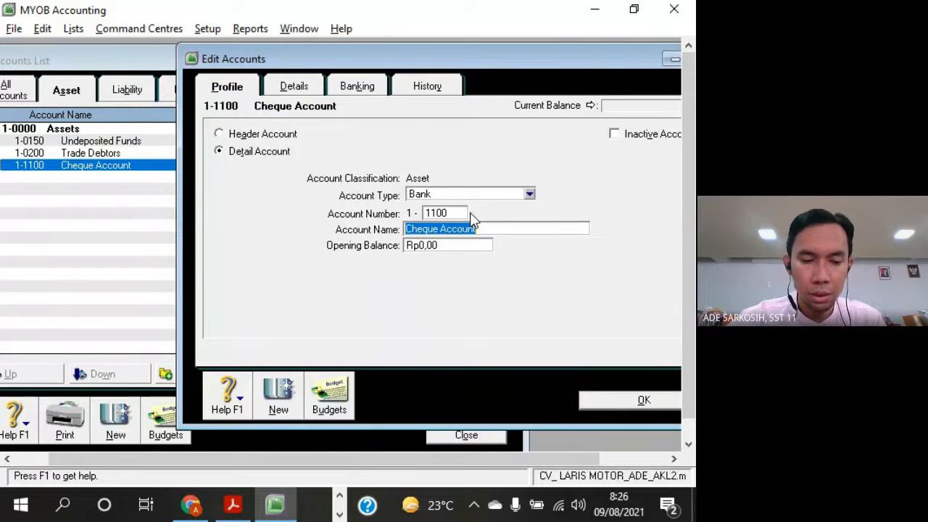
# Rename account 1-1100 as Cash in Bank, matching the exercise PDF's capitalisation, and save the account
pyautogui.hotkey('alt', 'Tab')
pyautogui.hotkey('alt', 'Tab')
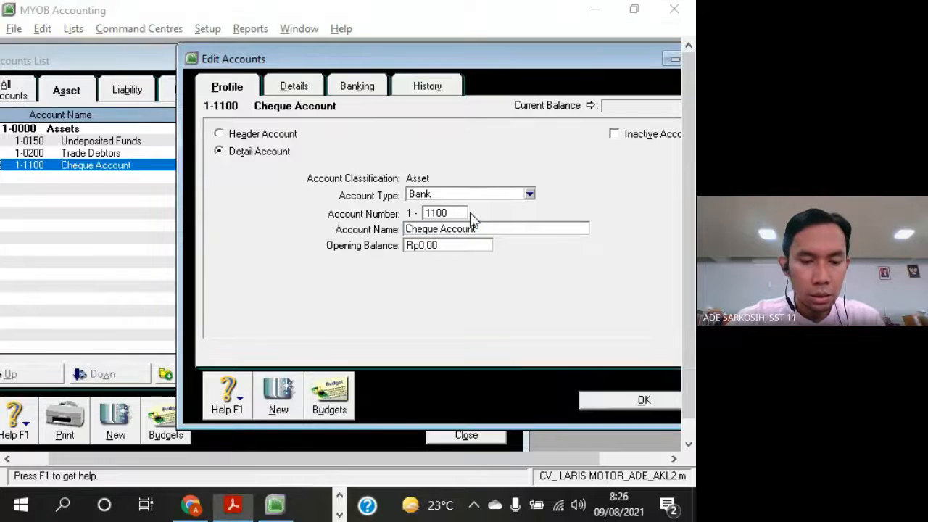
pyautogui.write('Cash in bank')
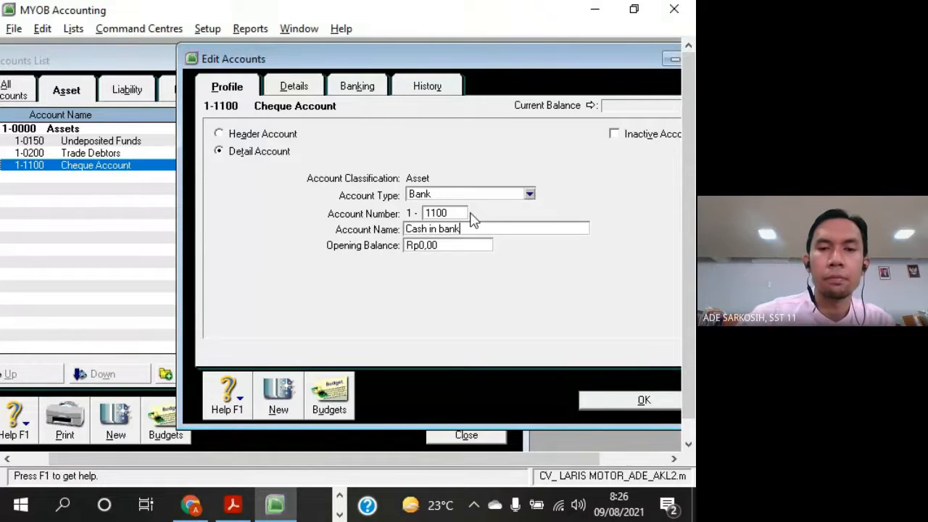
pyautogui.press('Left')
pyautogui.press('Left')
pyautogui.press('Left')
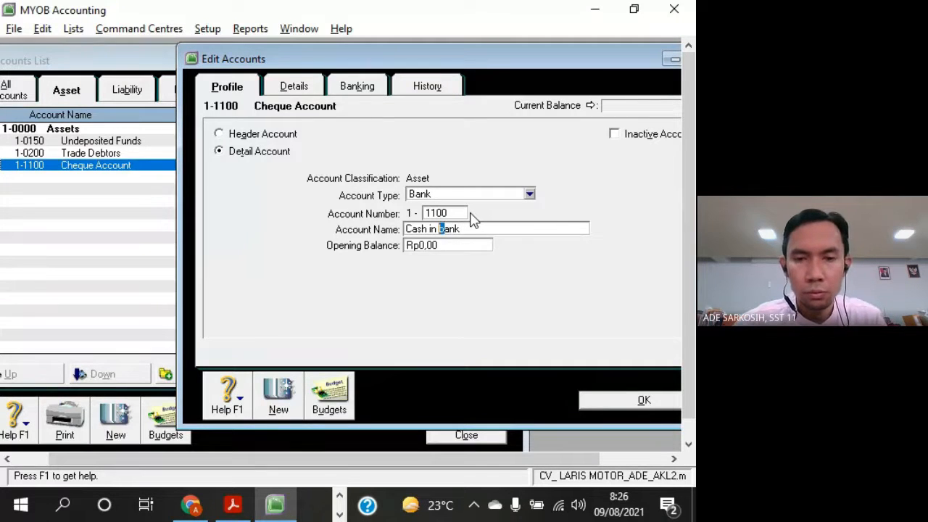
pyautogui.write('B')
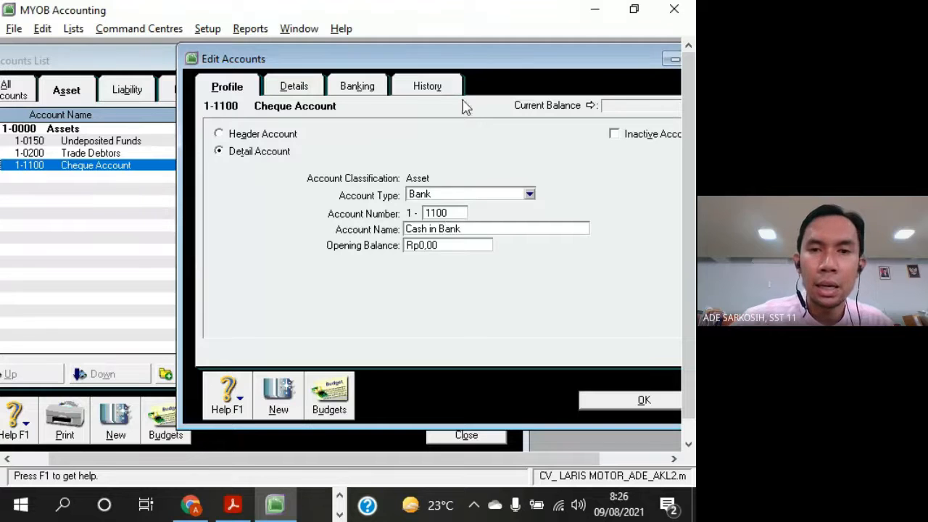
pyautogui.moveTo(503, 60); pyautogui.dragTo(461, 45)
pyautogui.click(662, 390)
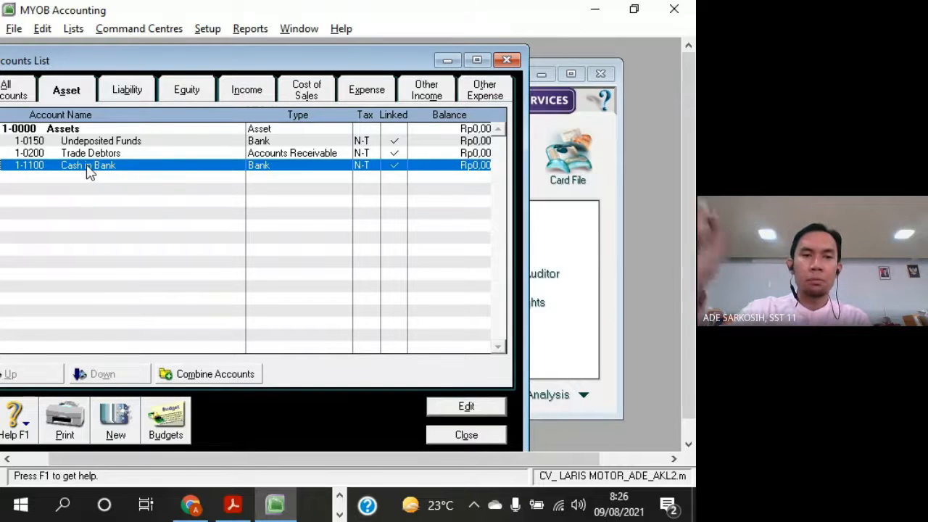
# Highlight Cash in Bank in the exercise PDF again, then return to MYOB and bring the whole accounts list into view
pyautogui.hotkey('alt', 'Tab')
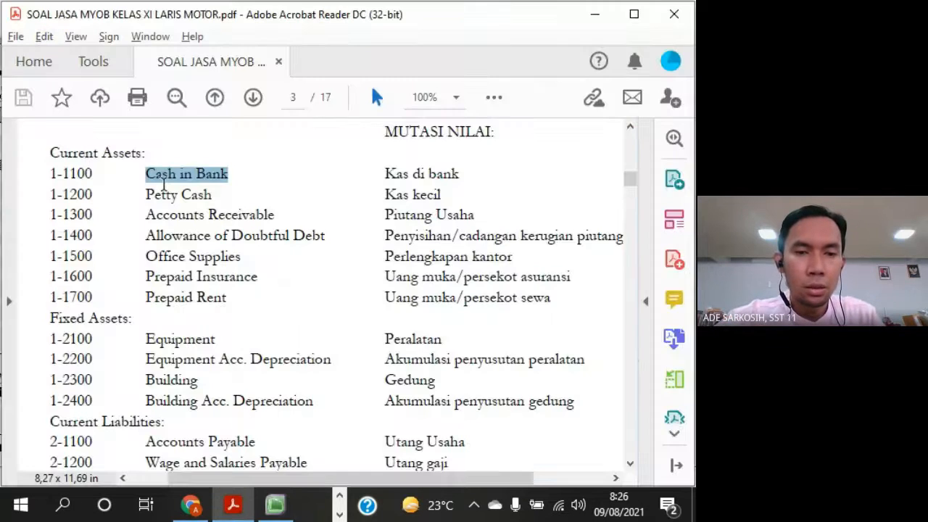
pyautogui.click(152, 180)
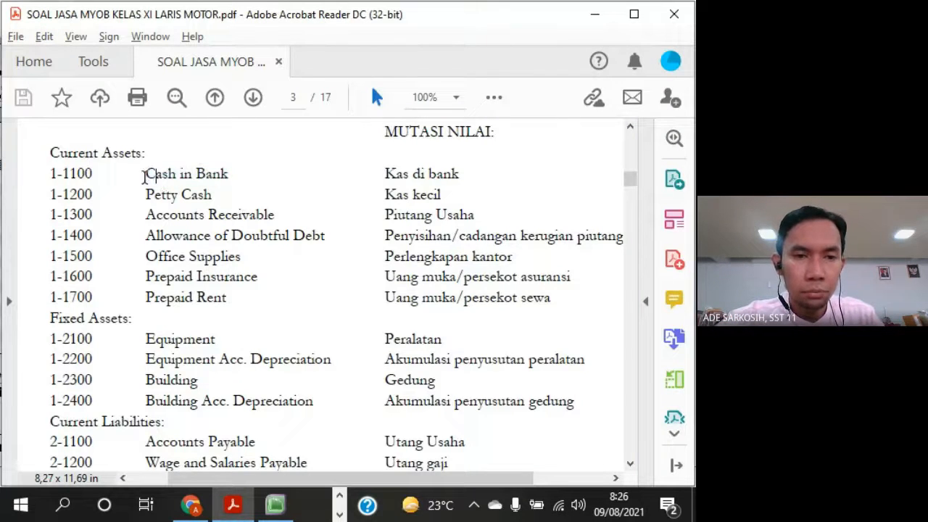
pyautogui.moveTo(145, 176); pyautogui.dragTo(229, 178)
pyautogui.hotkey('alt', 'Tab')
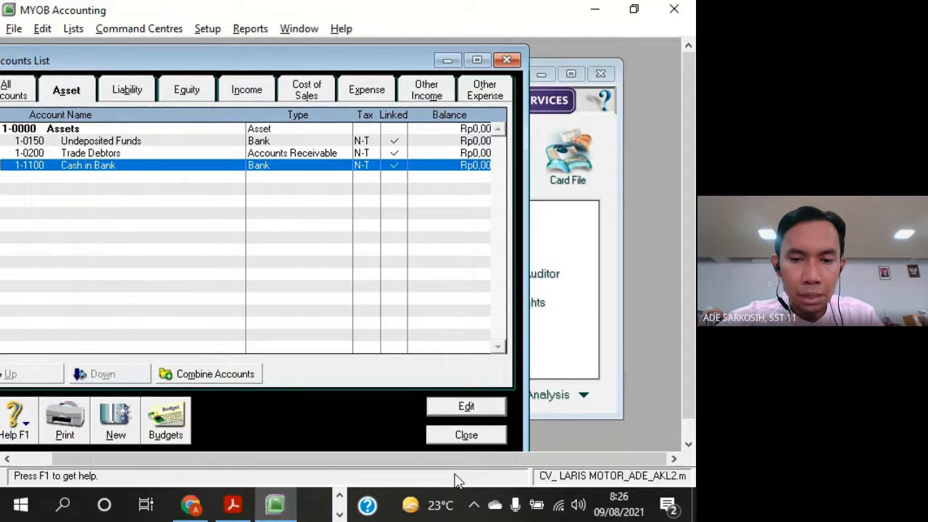
pyautogui.moveTo(346, 64); pyautogui.dragTo(386, 61)
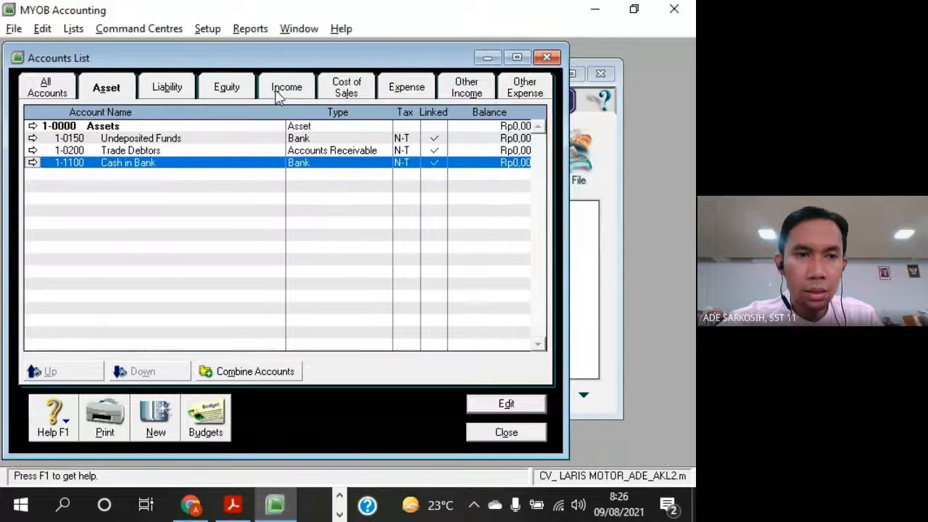
# Examine Undeposited Funds and the Linked mark of Cash in Bank in the asset accounts list
pyautogui.click(179, 139)
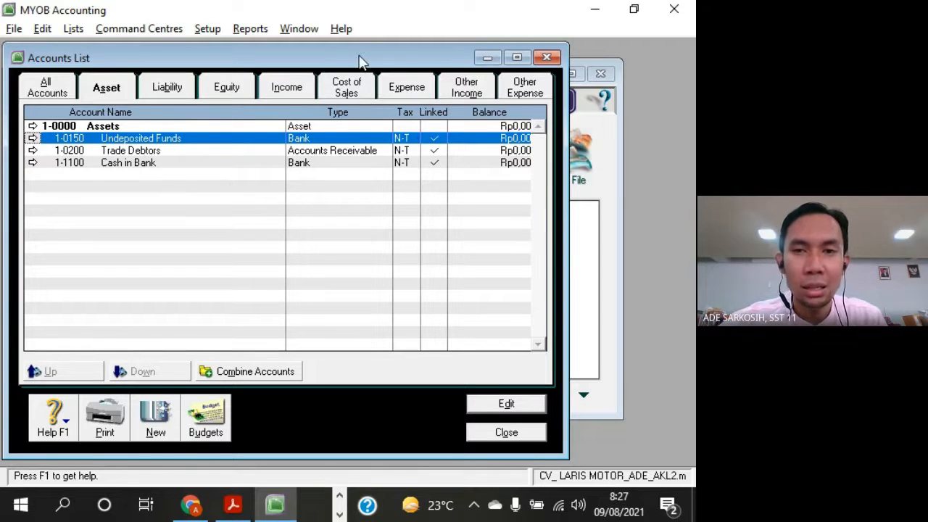
pyautogui.moveTo(360, 62); pyautogui.dragTo(384, 78)
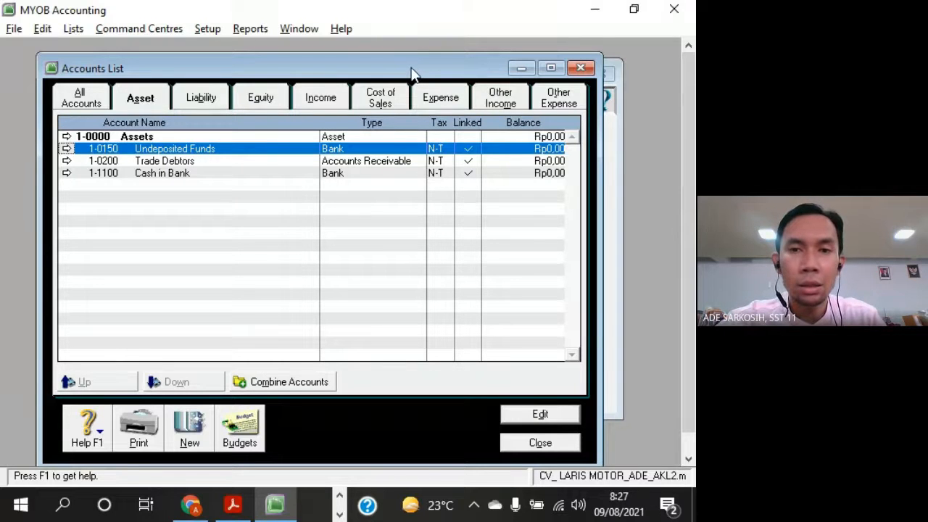
pyautogui.moveTo(410, 72); pyautogui.dragTo(431, 73)
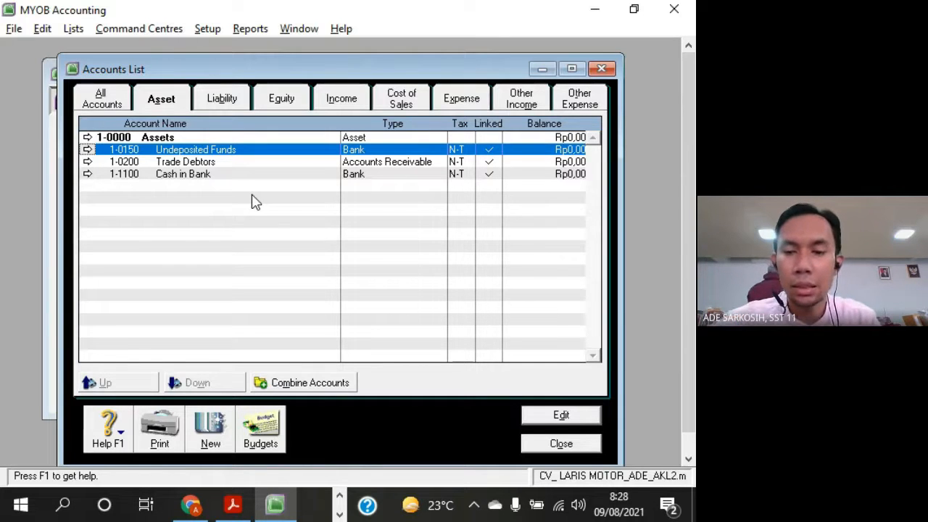
pyautogui.moveTo(368, 74); pyautogui.dragTo(372, 75)
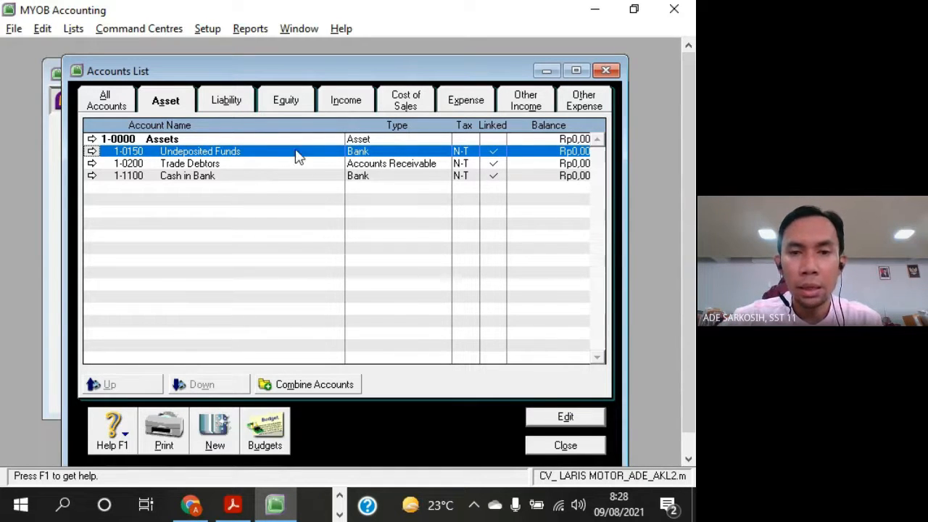
pyautogui.click(496, 177)
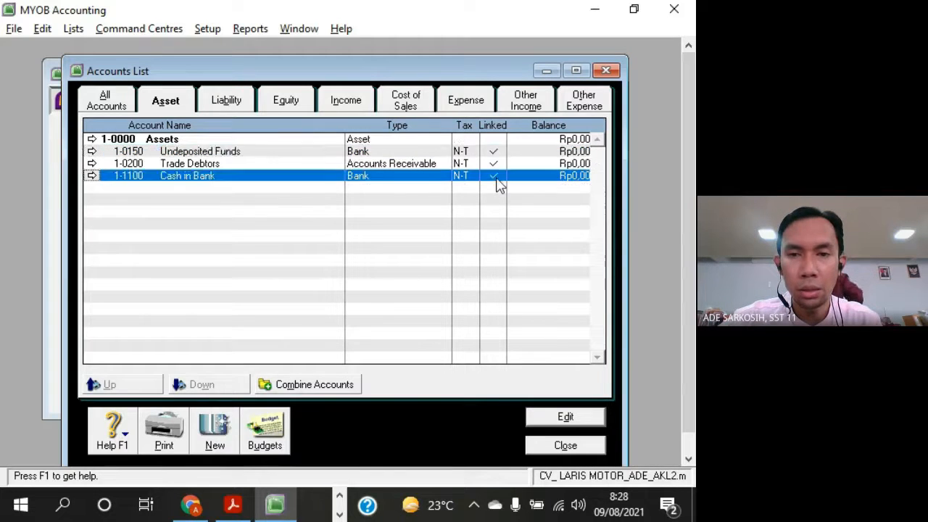
# Open the details of Undeposited Funds and go to its Accounts & Banking Linked Accounts settings
pyautogui.click(258, 152)
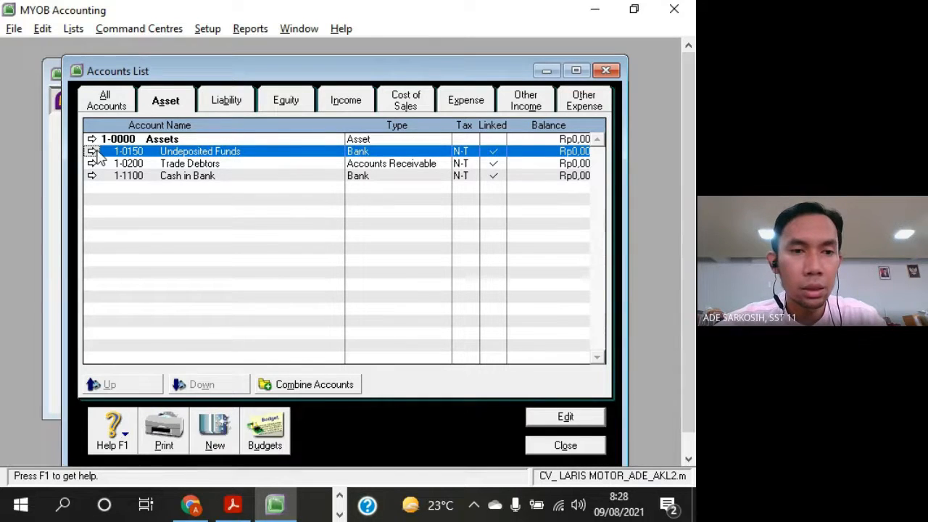
pyautogui.click(93, 152)
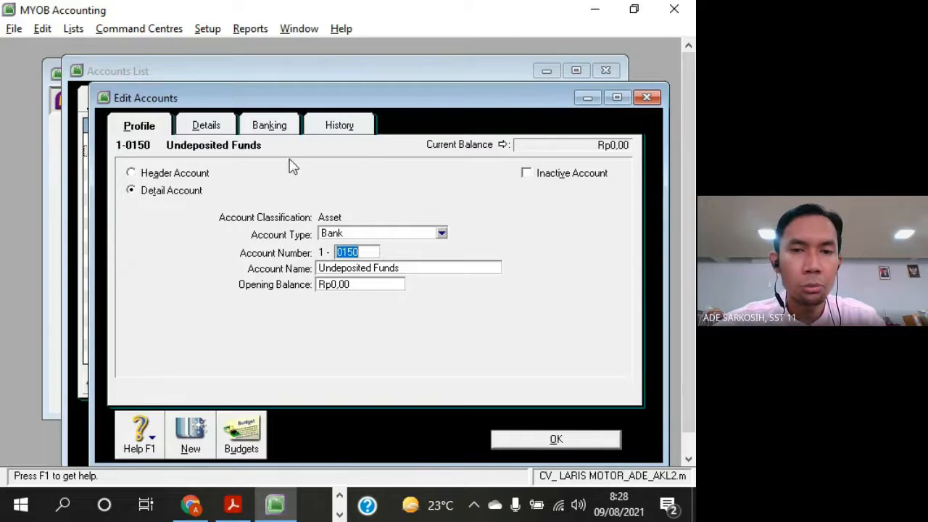
pyautogui.moveTo(385, 102); pyautogui.dragTo(383, 76)
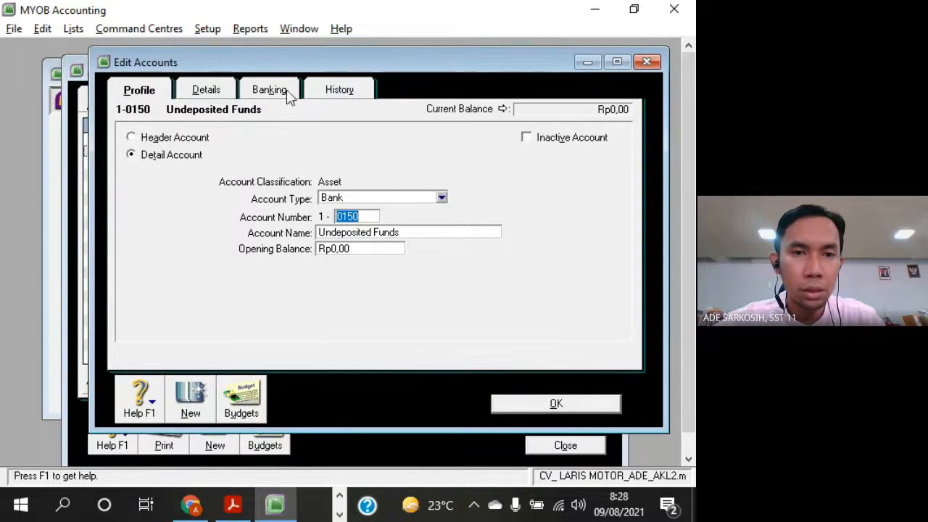
pyautogui.click(211, 93)
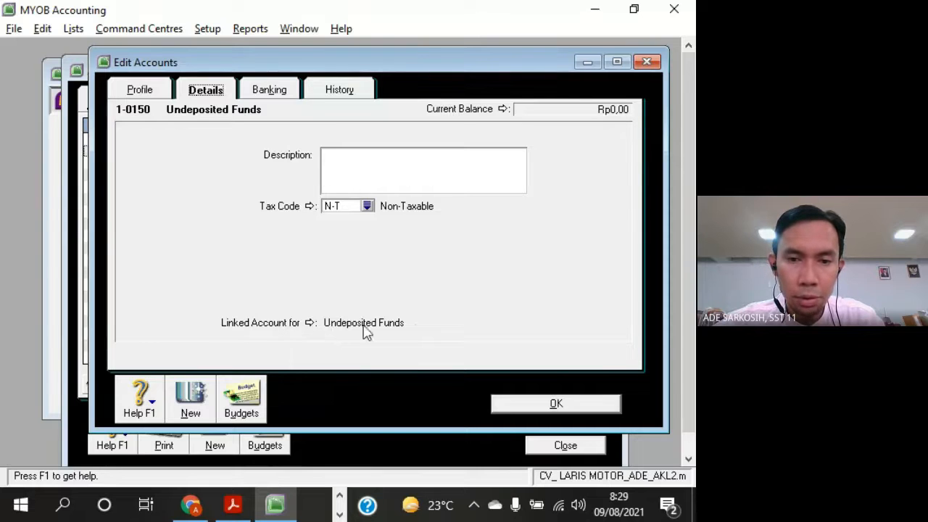
pyautogui.click(311, 324)
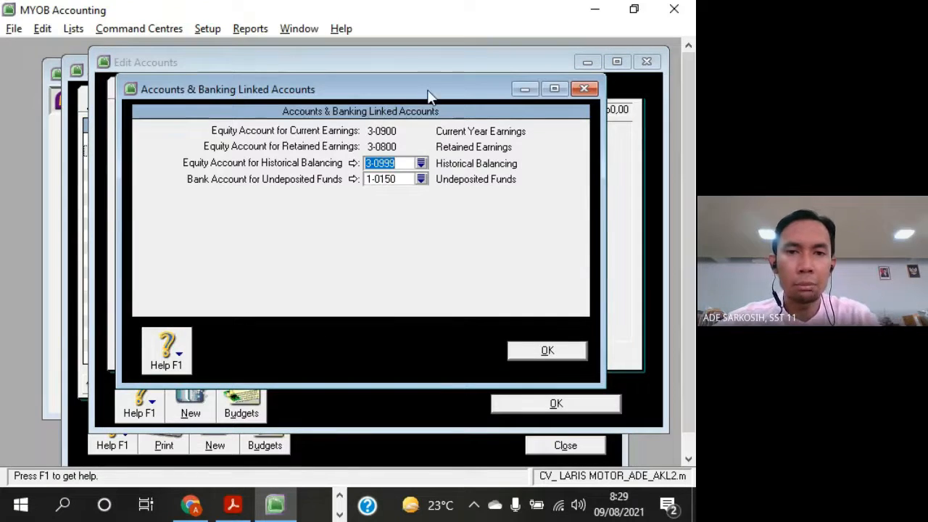
pyautogui.moveTo(427, 94); pyautogui.dragTo(441, 94)
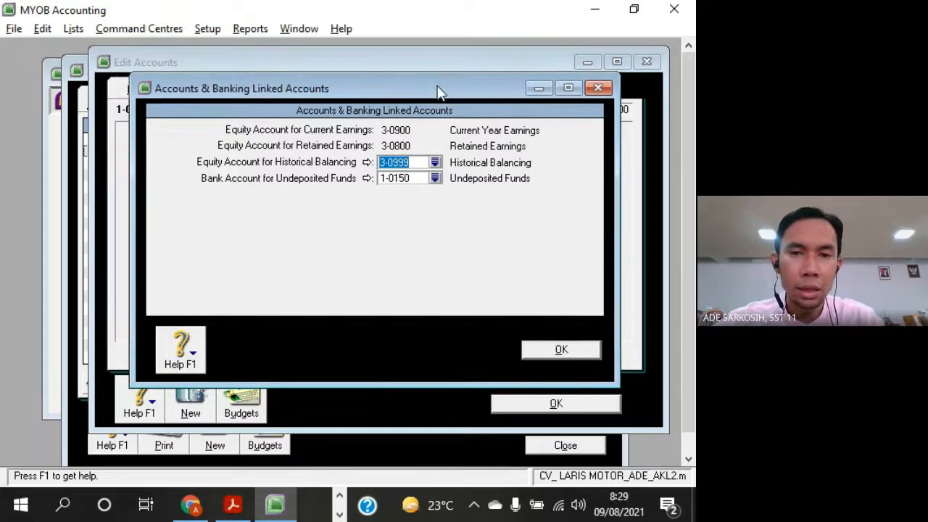
# Set the bank account for undeposited funds to 1-1100 Cash in Bank, accept the change and close the linked accounts settings
pyautogui.click(417, 180)
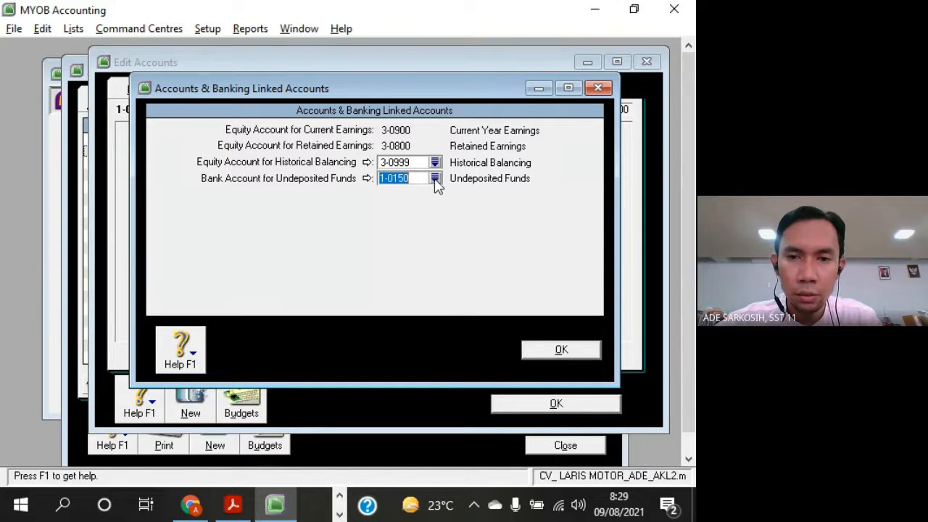
pyautogui.click(434, 179)
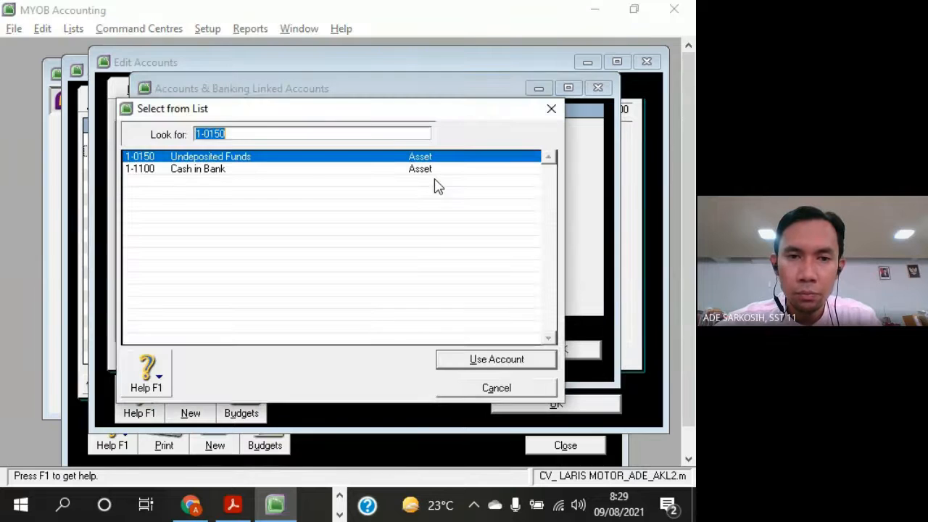
pyautogui.click(163, 172)
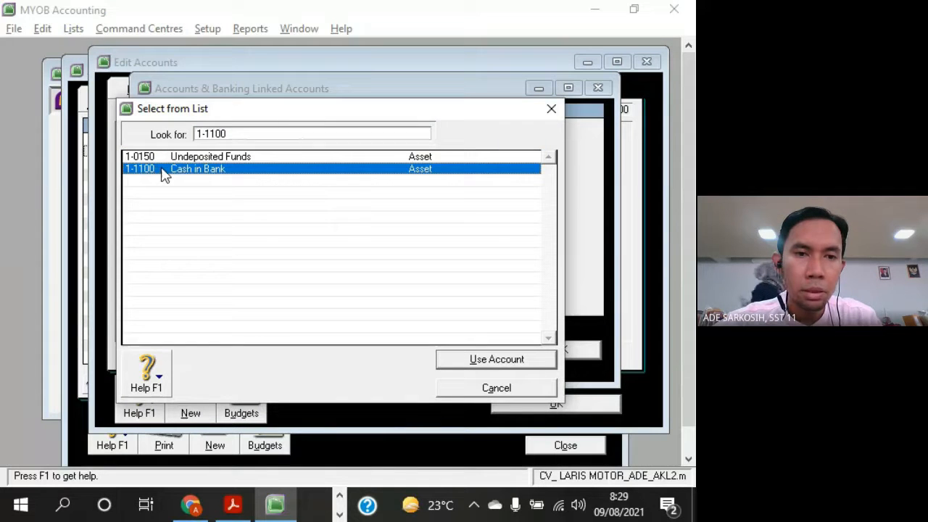
pyautogui.doubleClick(278, 176)
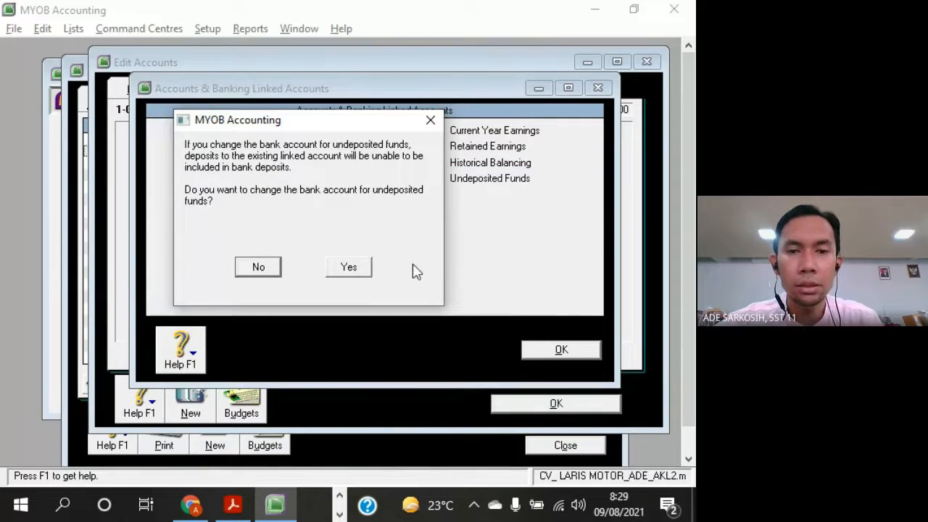
pyautogui.click(368, 270)
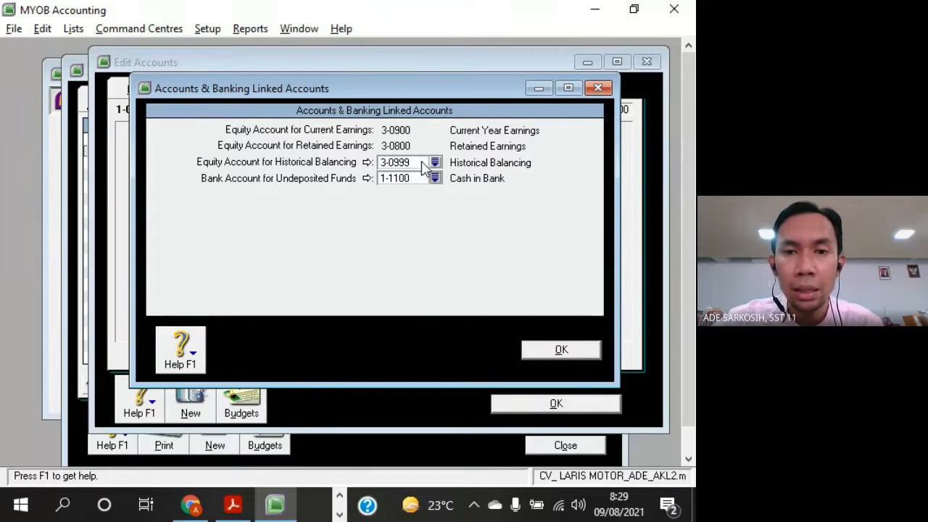
pyautogui.moveTo(458, 94); pyautogui.dragTo(422, 80)
pyautogui.click(524, 335)
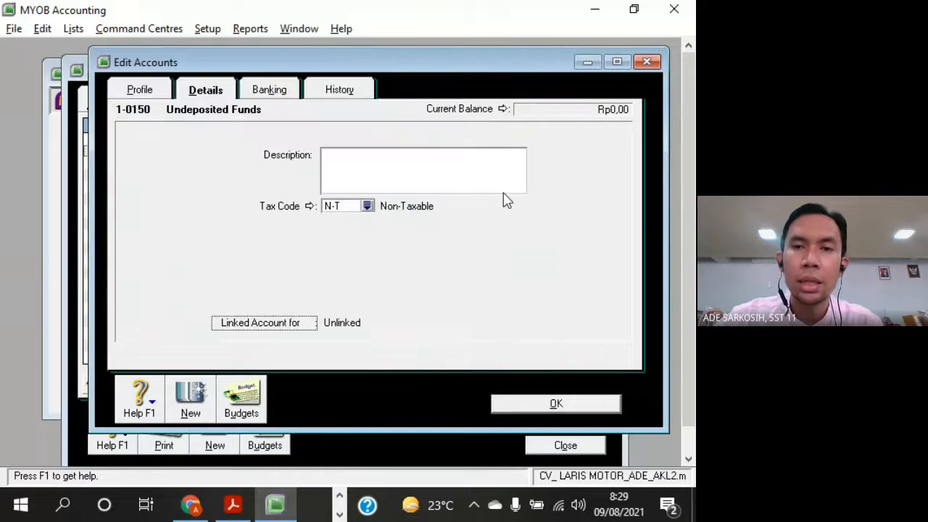
pyautogui.moveTo(460, 66); pyautogui.dragTo(461, 207)
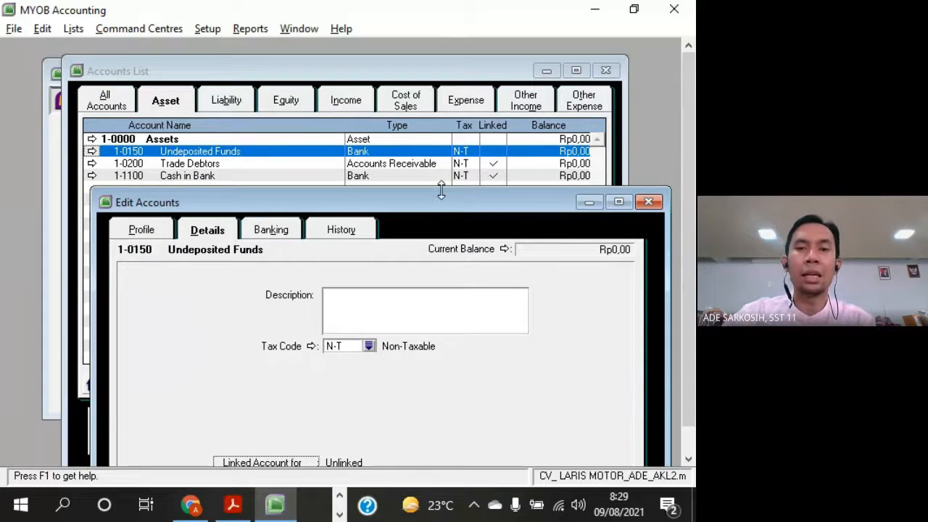
pyautogui.moveTo(433, 208)
pyautogui.mouseDown()
pyautogui.moveTo(460, 190)
pyautogui.moveTo(416, 143)
pyautogui.moveTo(418, 124)
pyautogui.moveTo(451, 101)
pyautogui.moveTo(426, 85)
pyautogui.moveTo(429, 192)
pyautogui.mouseUp()
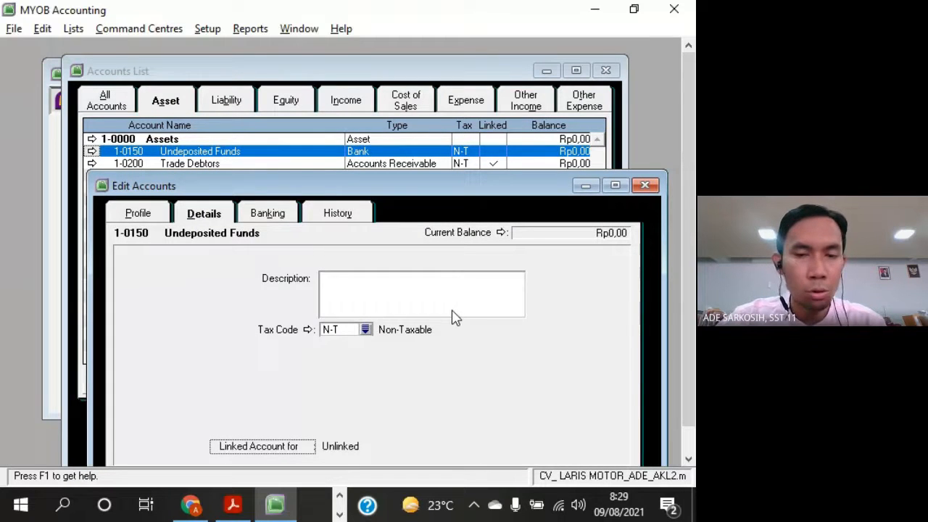
pyautogui.moveTo(428, 186); pyautogui.dragTo(439, 48)
pyautogui.rightClick(383, 227)
pyautogui.rightClick(326, 244)
pyautogui.rightClick(165, 267)
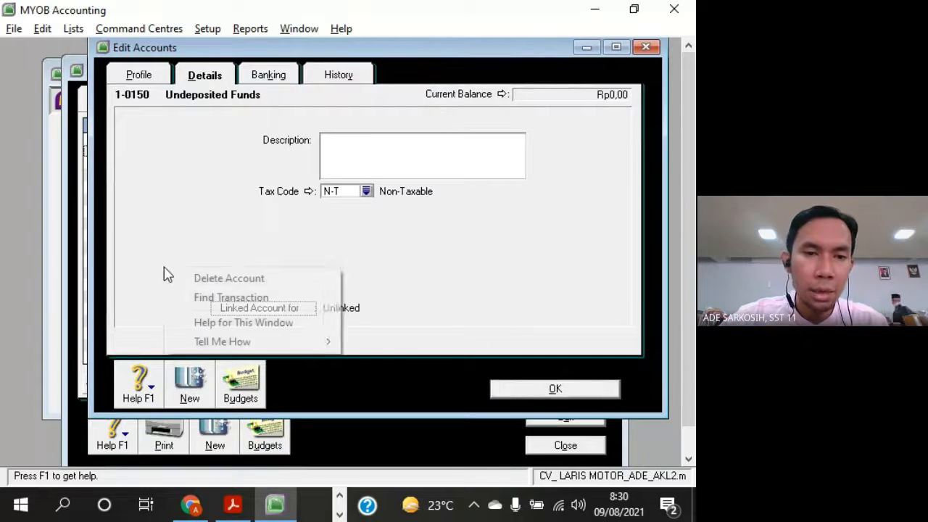
pyautogui.rightClick(158, 209)
pyautogui.rightClick(166, 158)
pyautogui.rightClick(245, 130)
pyautogui.rightClick(468, 194)
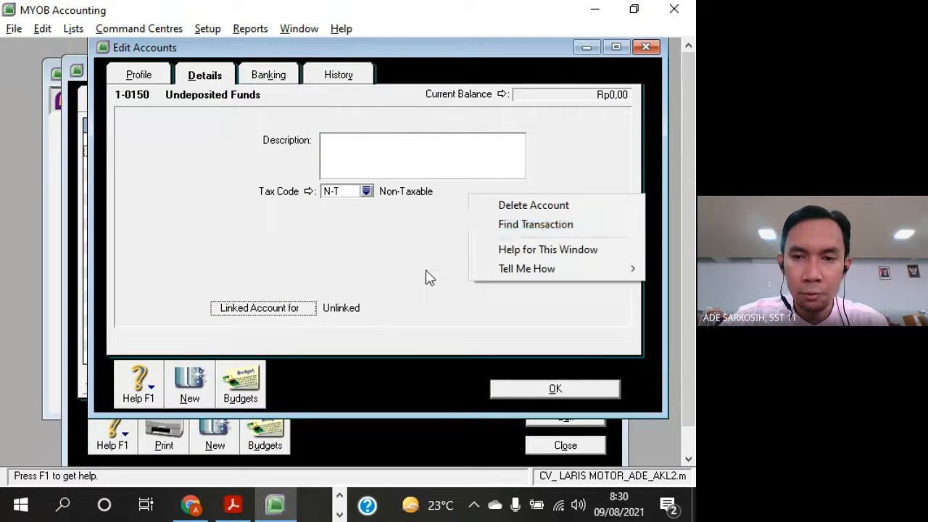
pyautogui.rightClick(426, 270)
pyautogui.rightClick(375, 295)
pyautogui.rightClick(253, 249)
pyautogui.rightClick(159, 208)
pyautogui.rightClick(221, 158)
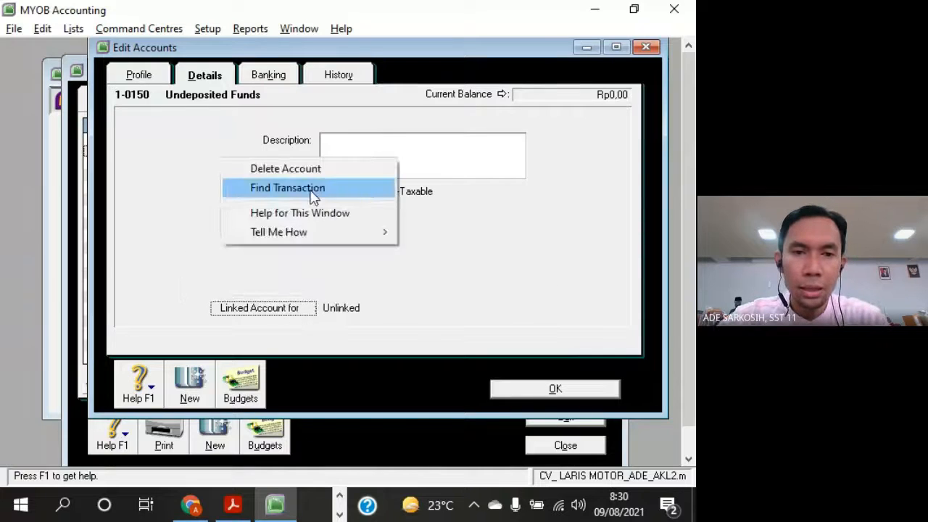
# Delete account 1-0150 Undeposited Funds
pyautogui.rightClick(495, 246)
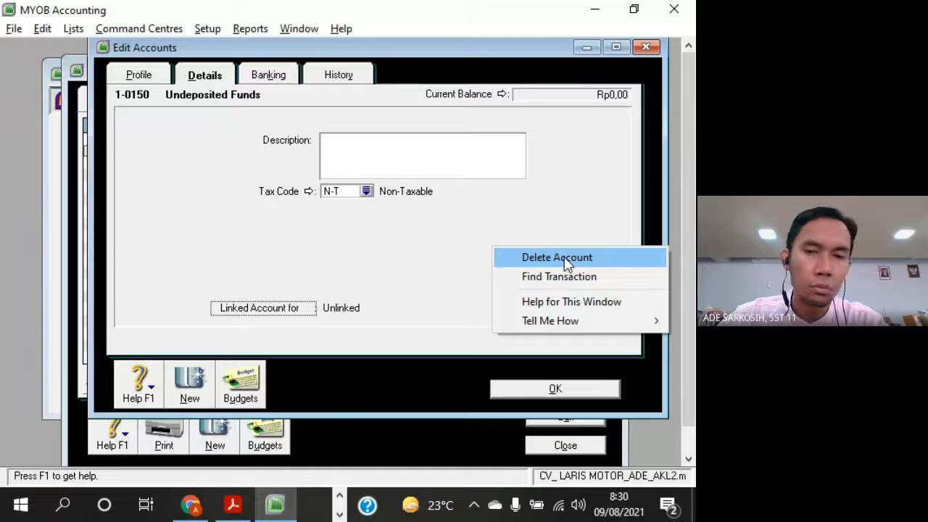
pyautogui.rightClick(464, 222)
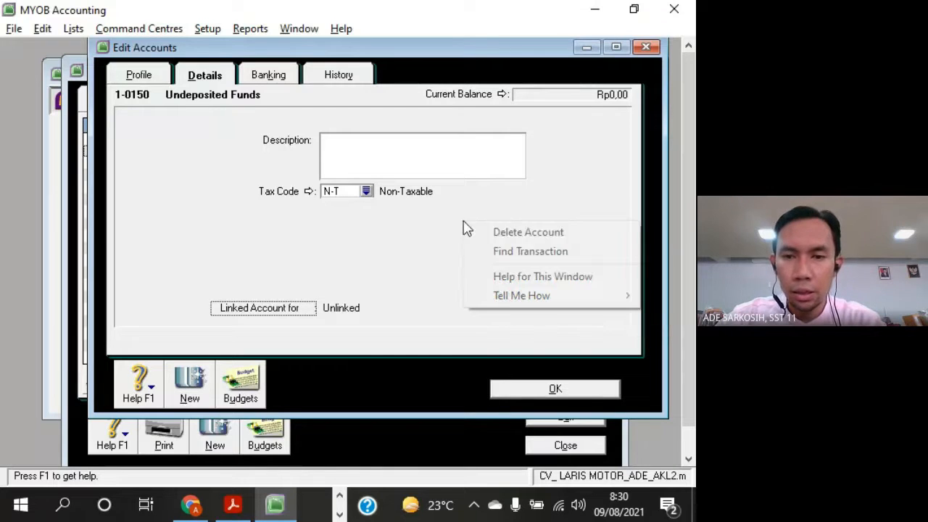
pyautogui.click(482, 232)
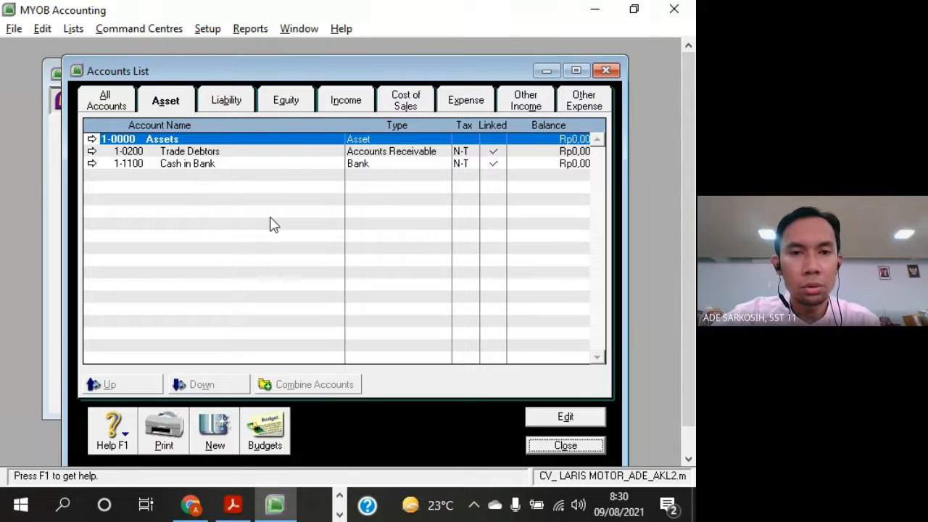
# Highlight Accounts Receivable in the exercise PDF and compare it with Trade Debtors and Cash in Bank in the MYOB asset list
pyautogui.click(276, 153)
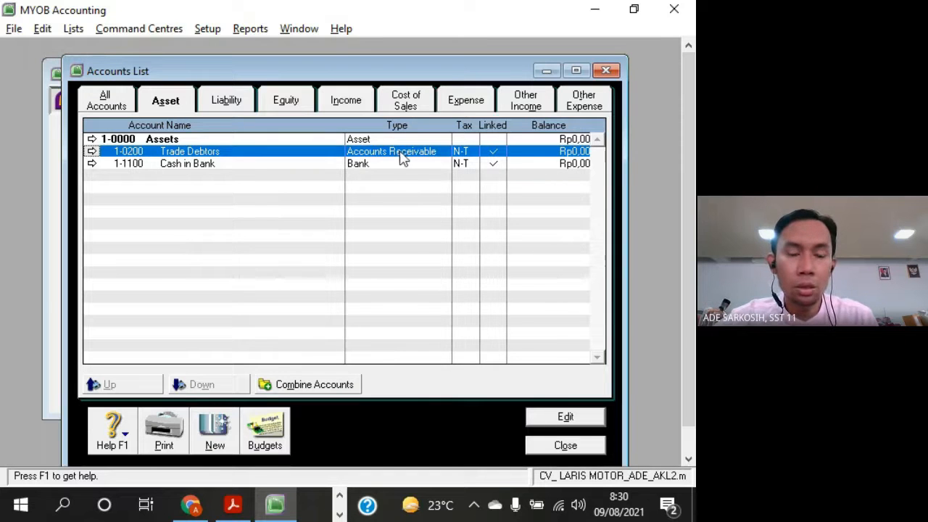
pyautogui.hotkey('alt', 'Tab')
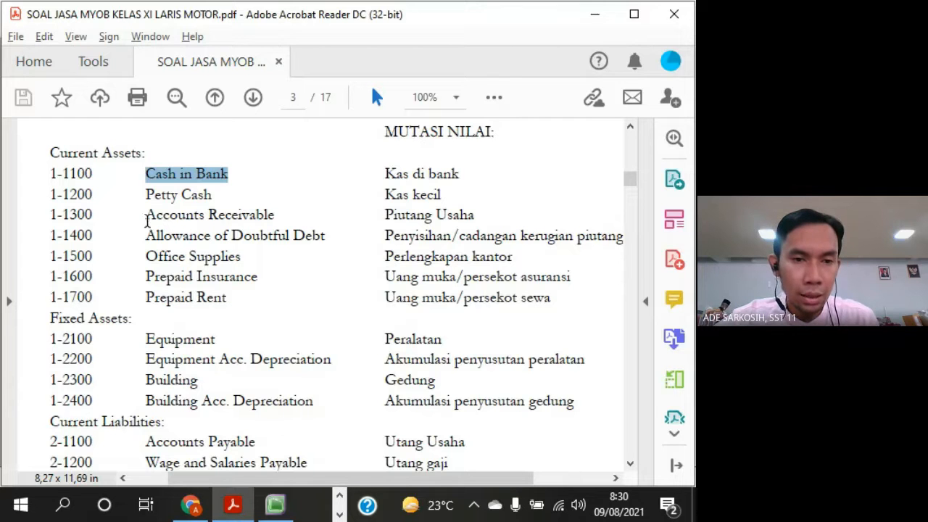
pyautogui.moveTo(147, 216); pyautogui.dragTo(274, 217)
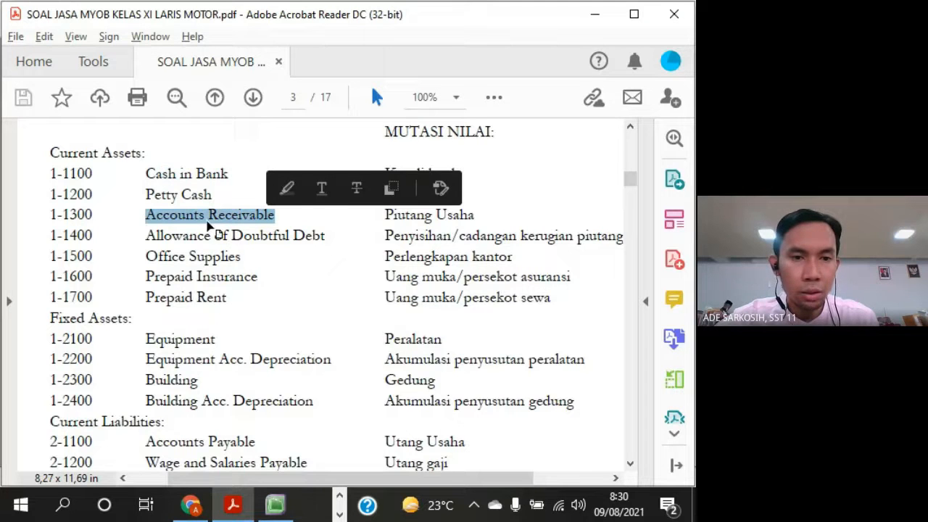
pyautogui.hotkey('alt', 'Tab')
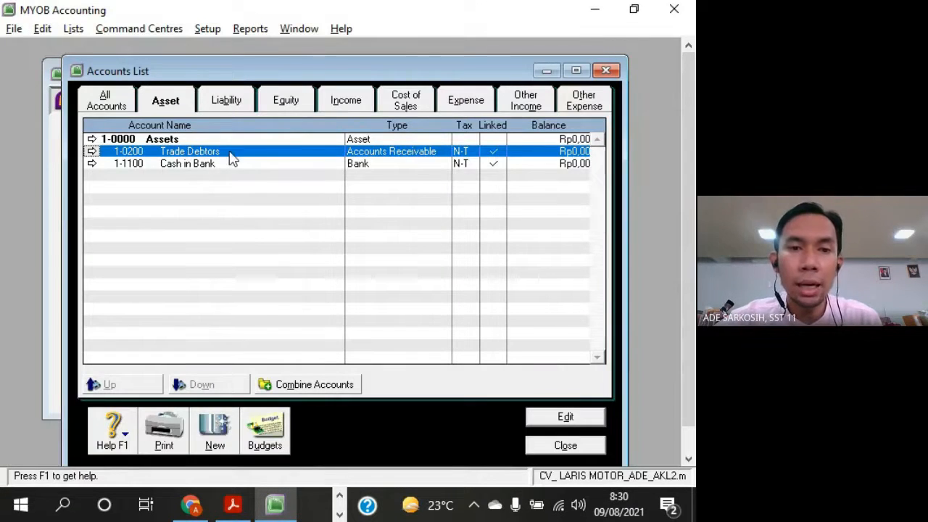
pyautogui.hotkey('alt', 'Tab')
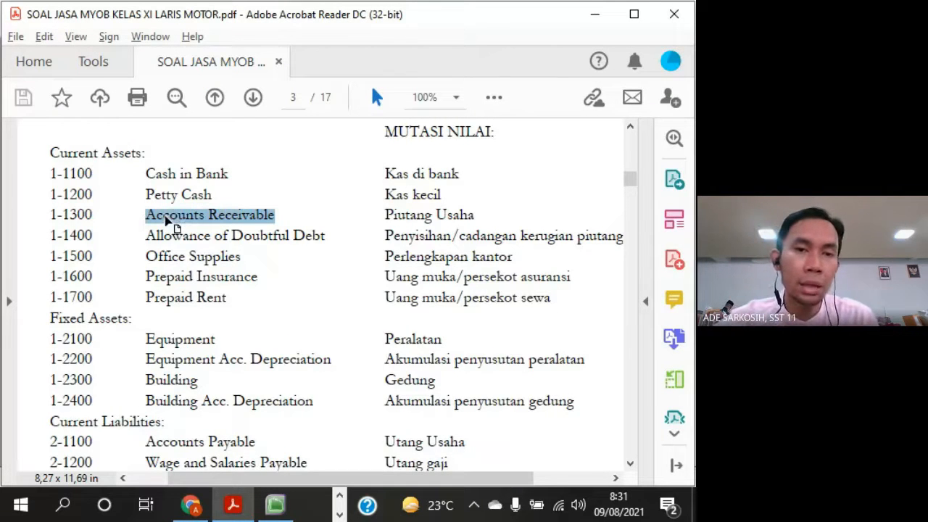
pyautogui.hotkey('alt', 'Tab')
pyautogui.click(178, 165)
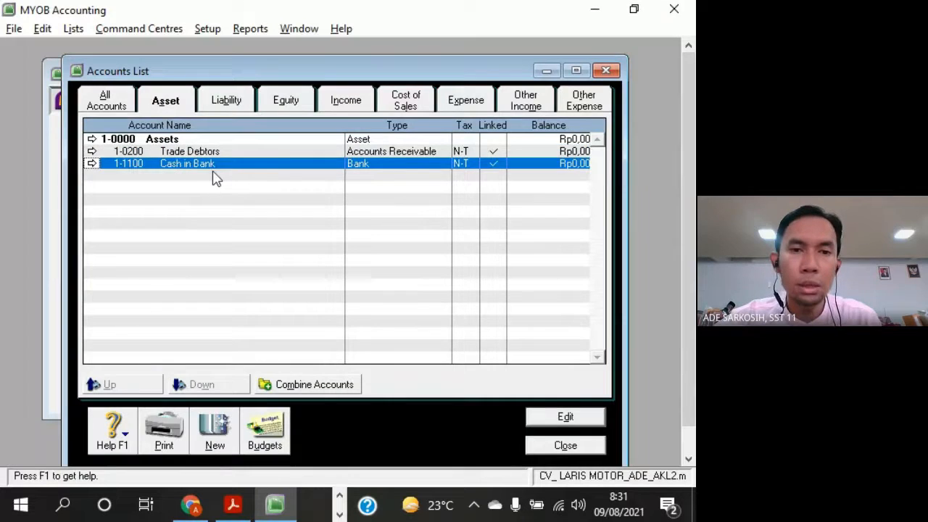
pyautogui.hotkey('alt', 'Tab')
# Select Trade Debtors in MYOB, then highlight Piutang Usaha and Accounts Receivable of account 1-1300 in the exercise PDF
pyautogui.hotkey('alt', 'Tab')
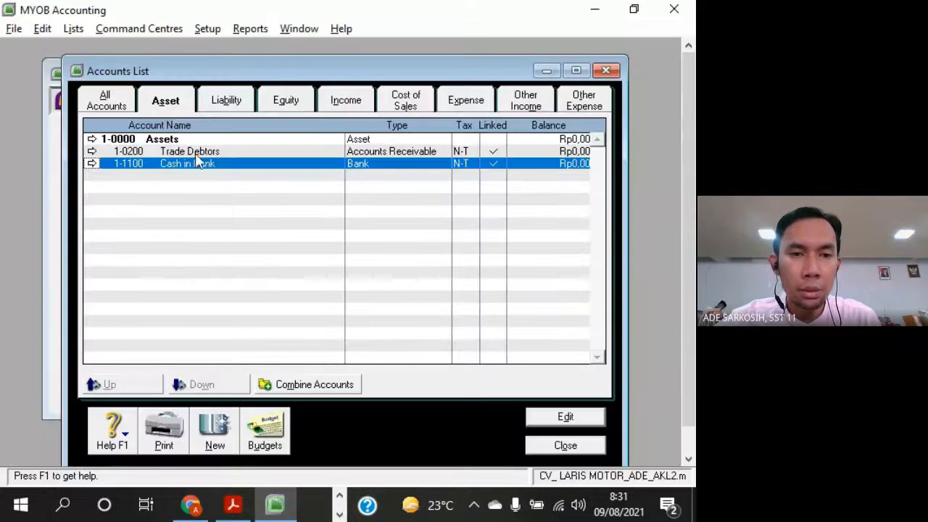
pyautogui.click(199, 152)
pyautogui.hotkey('alt', 'Tab')
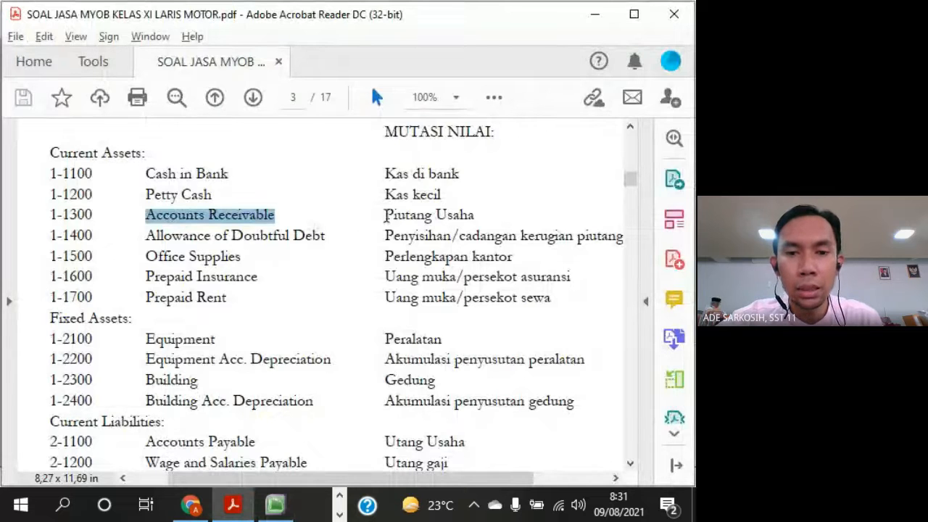
pyautogui.moveTo(386, 216); pyautogui.dragTo(475, 212)
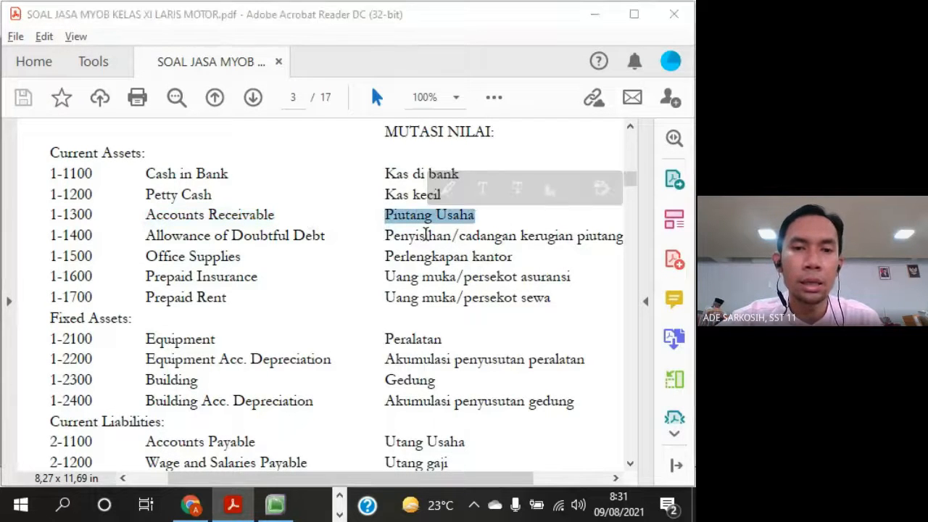
pyautogui.hotkey('alt', 'Tab')
pyautogui.hotkey('alt', 'Tab')
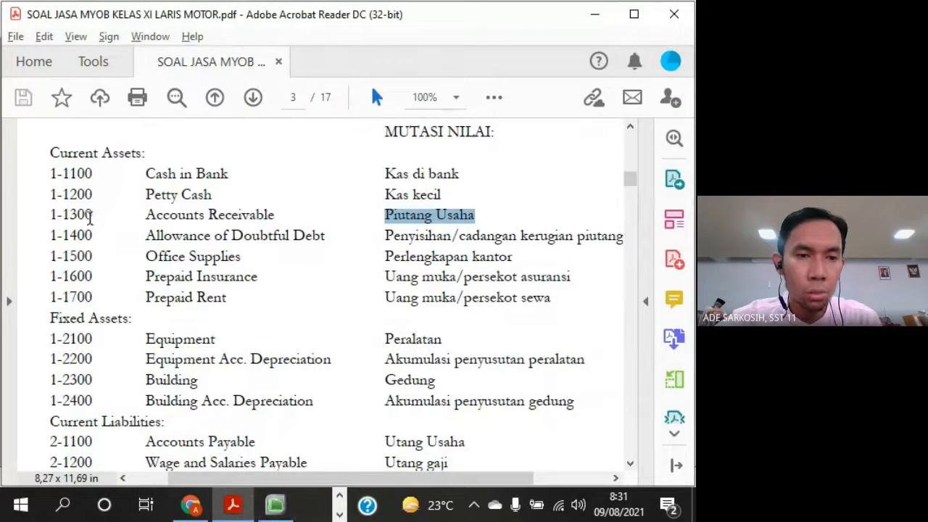
pyautogui.moveTo(64, 215); pyautogui.dragTo(269, 221)
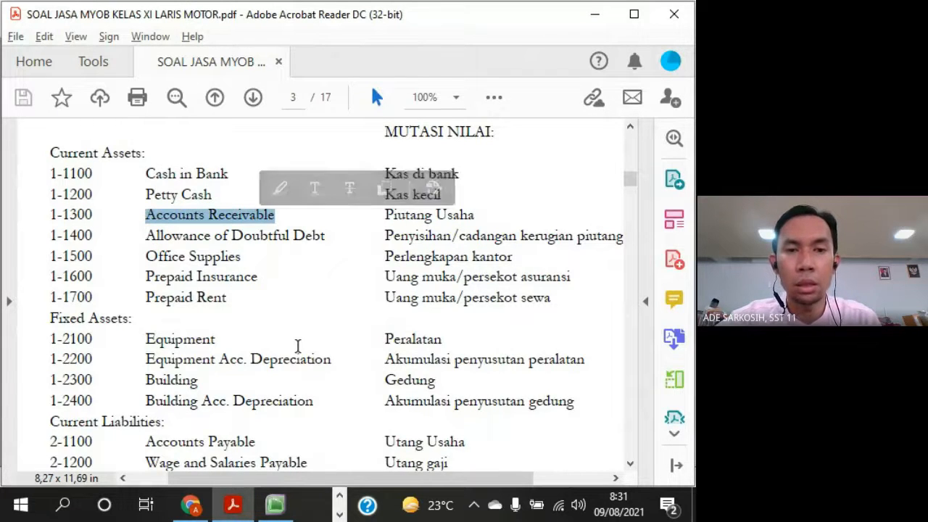
# Return to MYOB, open Trade Debtors for editing and change its account number to 1-1300, as given in the exercise PDF
pyautogui.hotkey('alt', 'Tab')
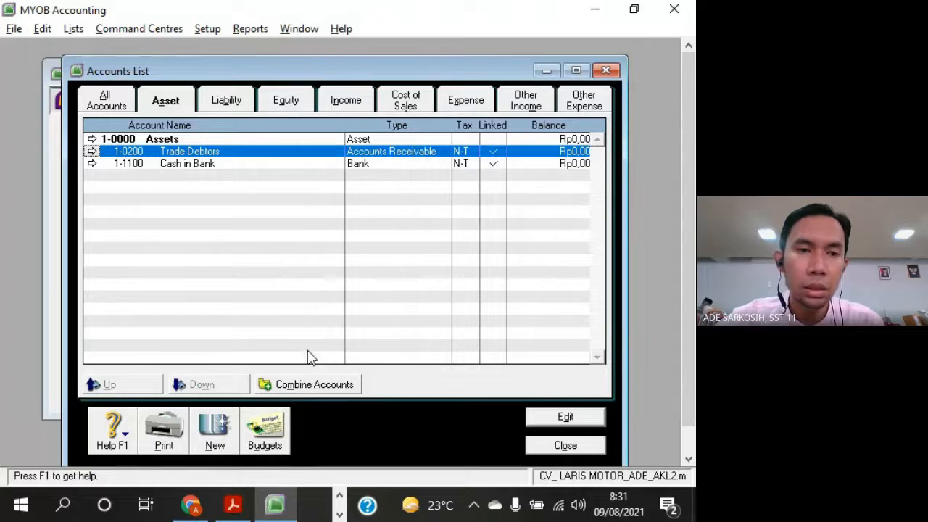
pyautogui.click(92, 152)
pyautogui.hotkey('alt', 'Tab')
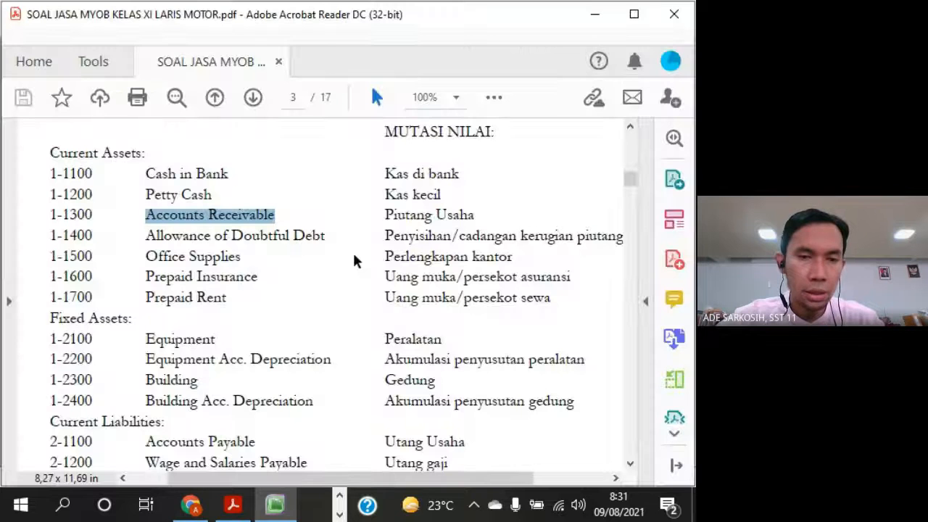
pyautogui.hotkey('alt', 'Tab')
pyautogui.write('13')
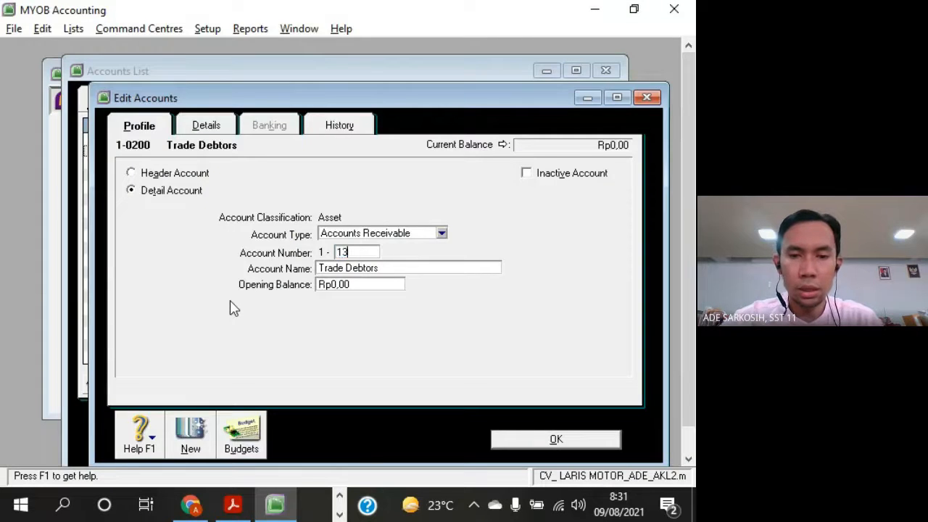
pyautogui.write('00')
pyautogui.press('Tab')
# Check the name in the exercise PDF, rename account 1-1300 as Accounts Receivable and save the account
pyautogui.hotkey('alt', 'Tab')
pyautogui.hotkey('alt', 'Tab')
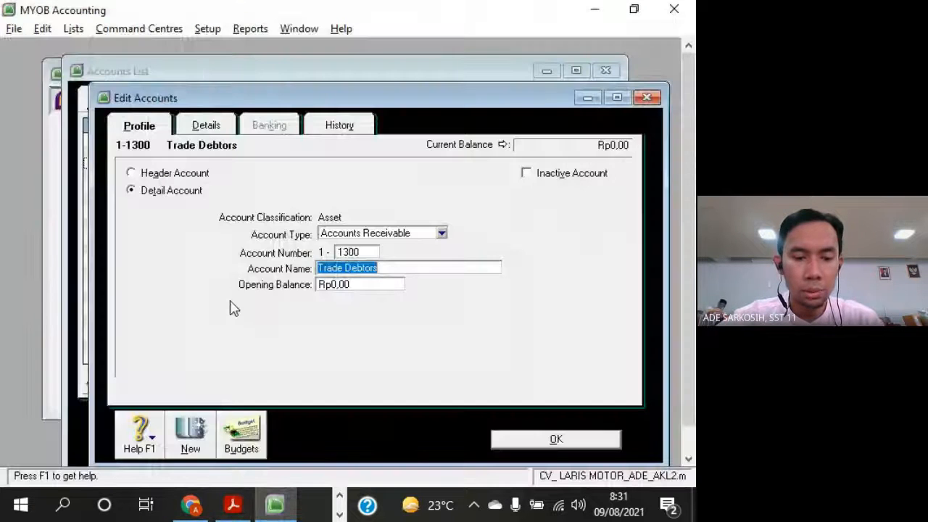
pyautogui.write('Accounts Receivable')
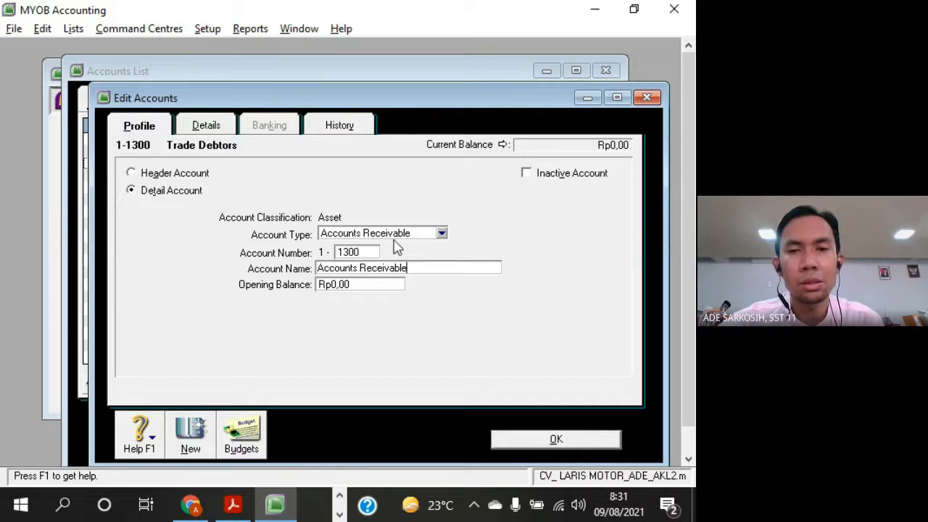
pyautogui.moveTo(294, 97); pyautogui.dragTo(280, 65)
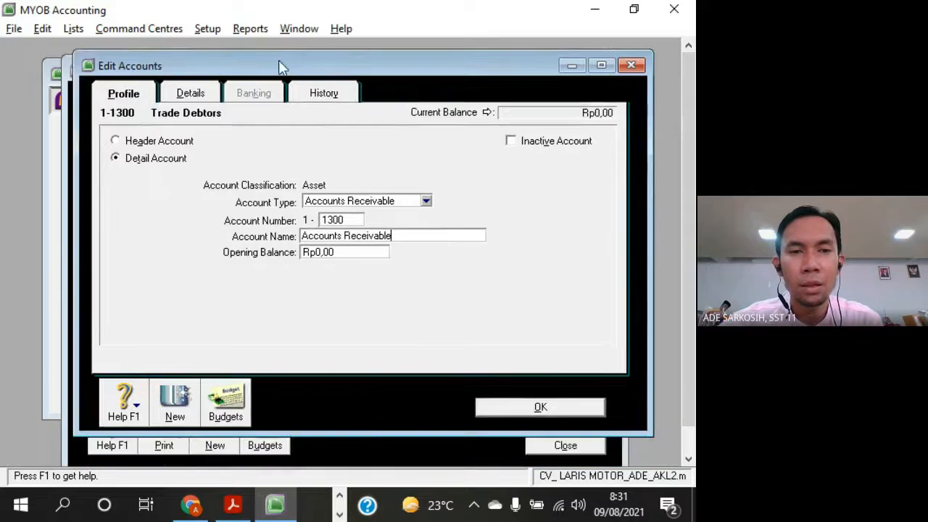
pyautogui.click(569, 408)
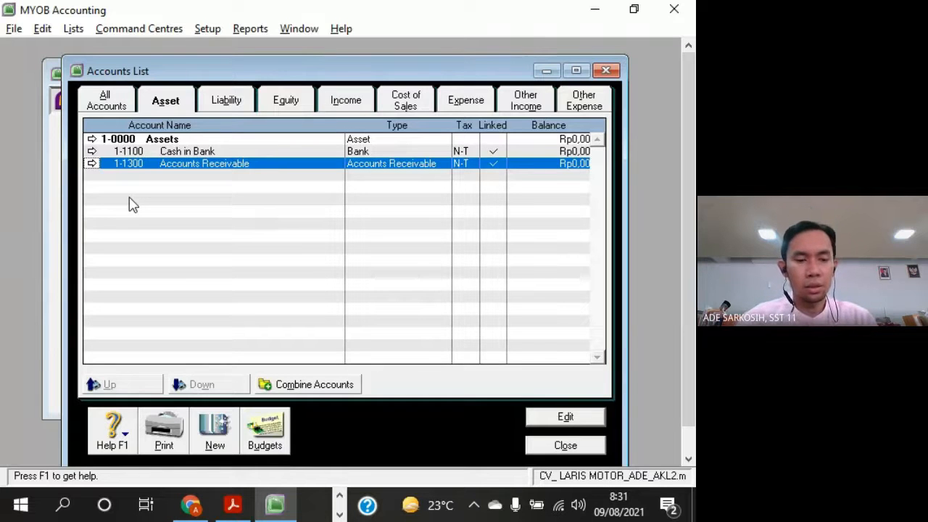
# Switch to the exercise PDF, highlight the asset accounts from 1-1100 to 1-2400 and locate Petty Cash in the list
pyautogui.hotkey('alt', 'Tab')
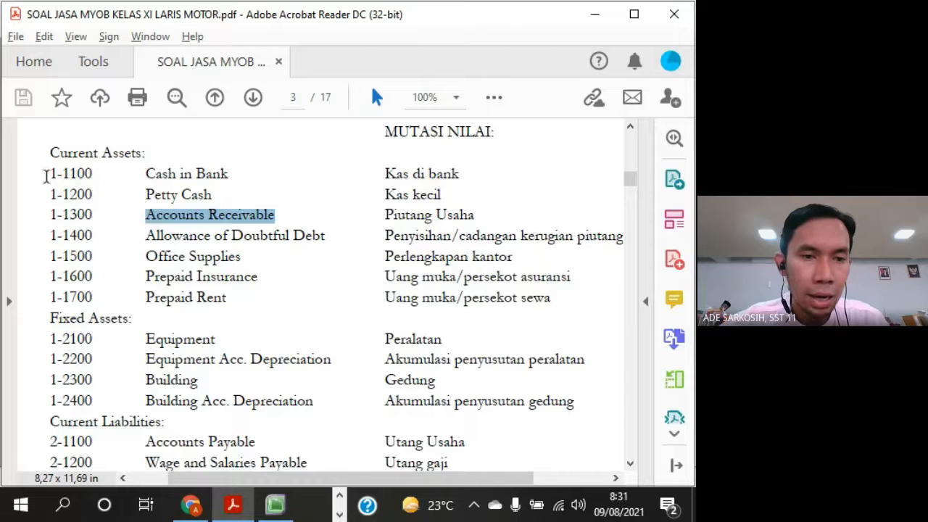
pyautogui.moveTo(46, 175)
pyautogui.mouseDown()
pyautogui.moveTo(72, 337)
pyautogui.moveTo(385, 379)
pyautogui.moveTo(406, 398)
pyautogui.moveTo(573, 403)
pyautogui.mouseUp()
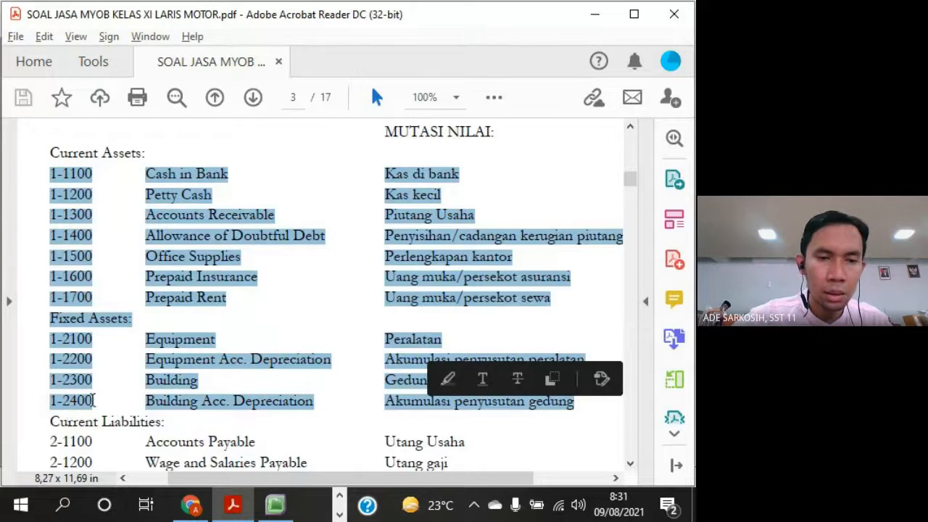
pyautogui.click(208, 196)
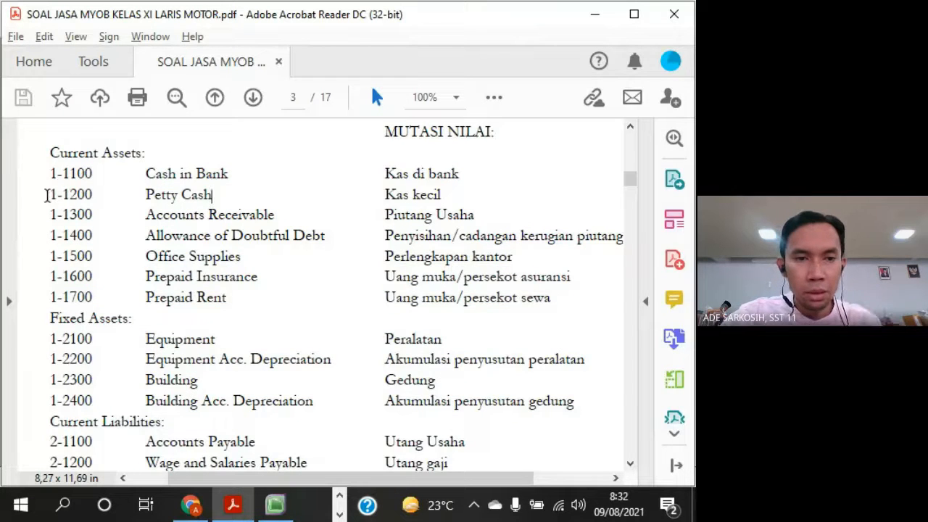
# Highlight Petty Cash and Allowance of Doubtful Debt in the exercise PDF, then the Current Assets and Fixed Assets headings
pyautogui.moveTo(47, 193); pyautogui.dragTo(218, 194)
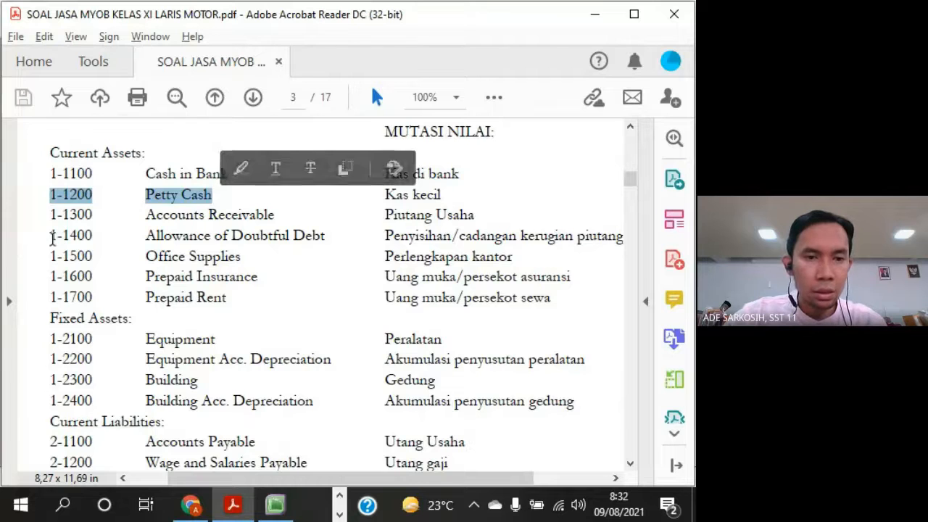
pyautogui.moveTo(50, 236); pyautogui.dragTo(228, 237)
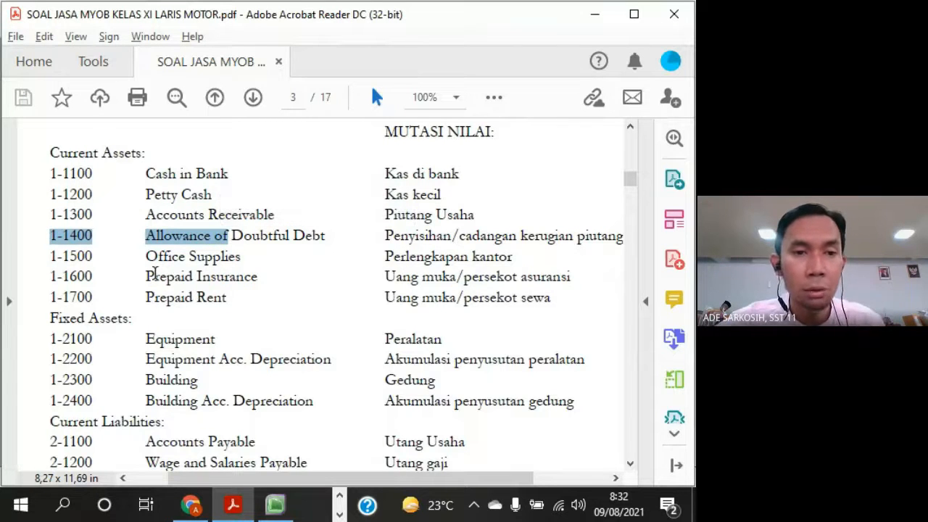
pyautogui.moveTo(52, 152); pyautogui.dragTo(145, 153)
pyautogui.moveTo(48, 321); pyautogui.dragTo(152, 320)
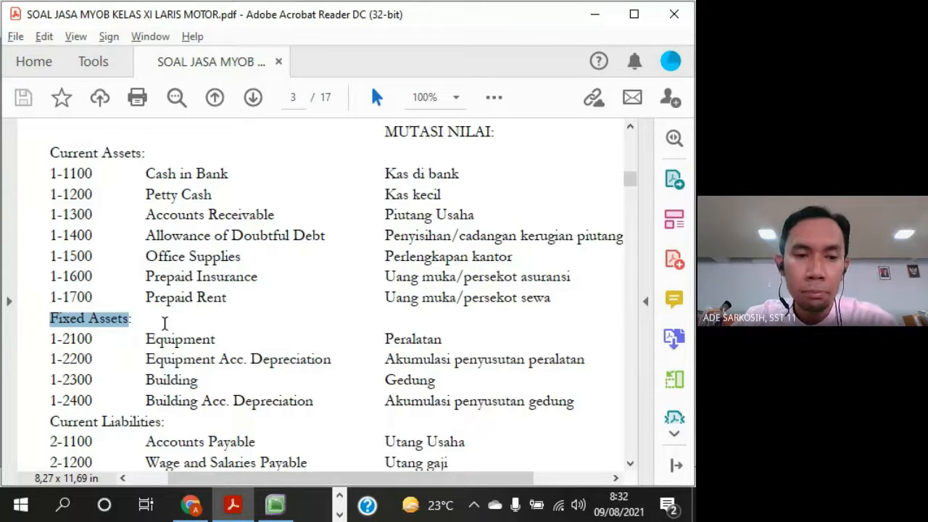
pyautogui.hotkey('alt', 'Tab')
pyautogui.hotkey('alt', 'Tab')
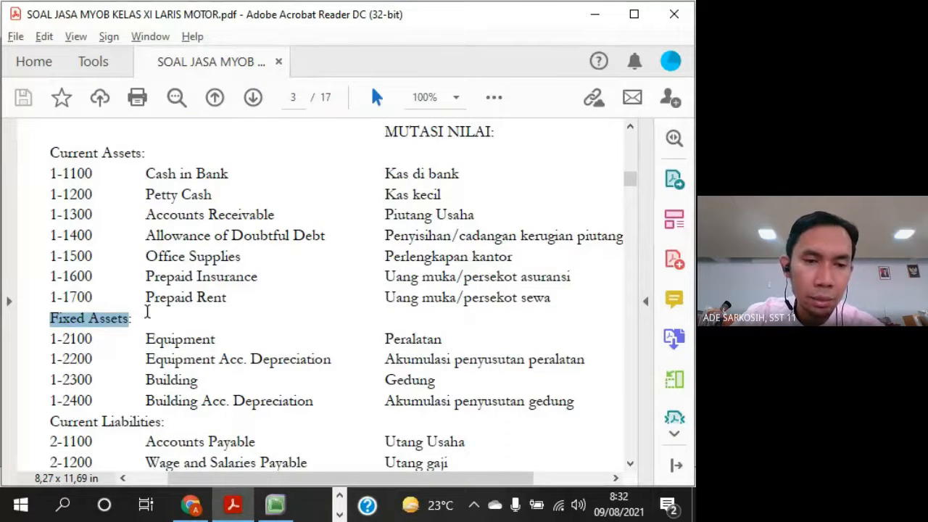
# Highlight accounts 1-1100 to 1-1700 in the exercise PDF and compare the Current Assets and Fixed Assets headings above each group
pyautogui.moveTo(226, 298); pyautogui.dragTo(53, 174)
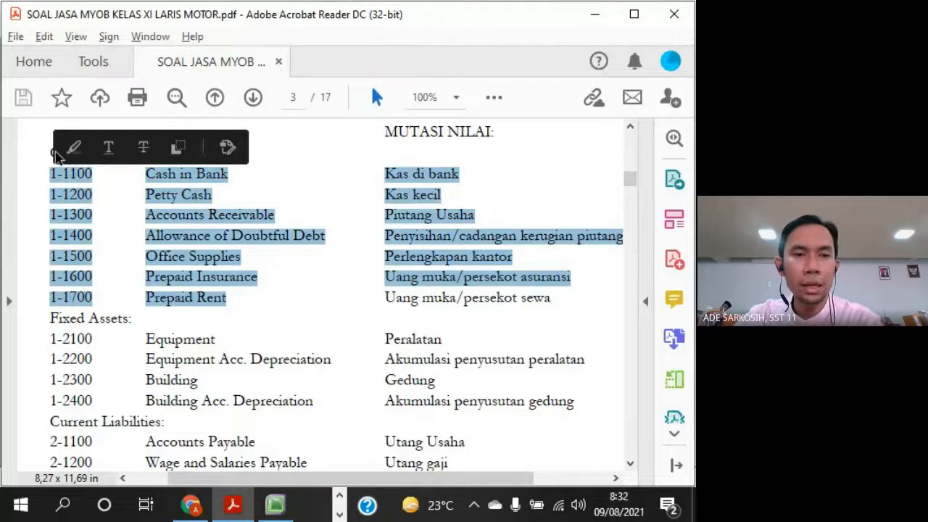
pyautogui.click(132, 318)
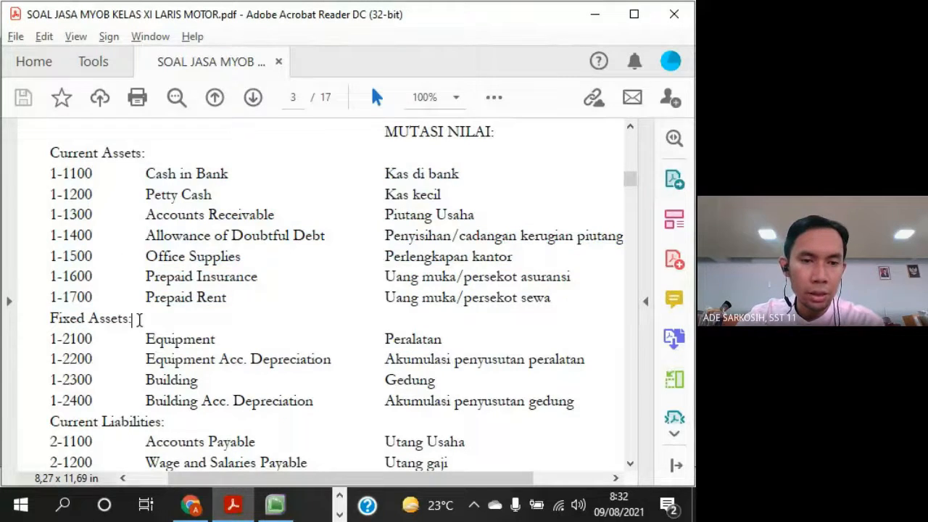
pyautogui.moveTo(138, 317); pyautogui.dragTo(48, 314)
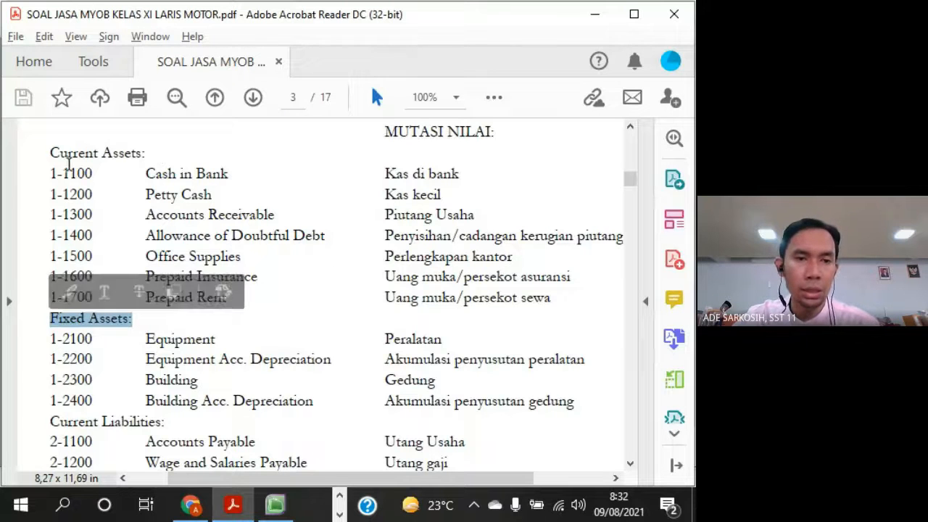
pyautogui.click(48, 150)
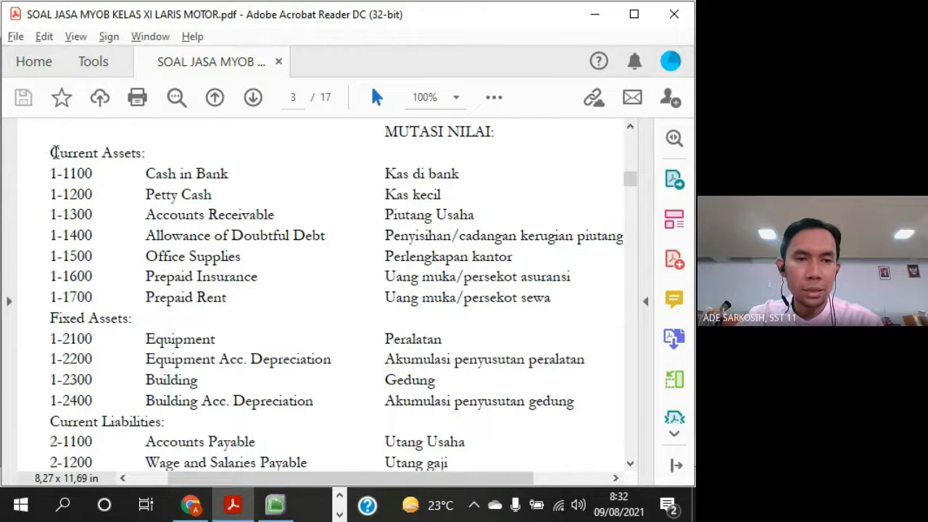
pyautogui.moveTo(50, 153); pyautogui.dragTo(150, 154)
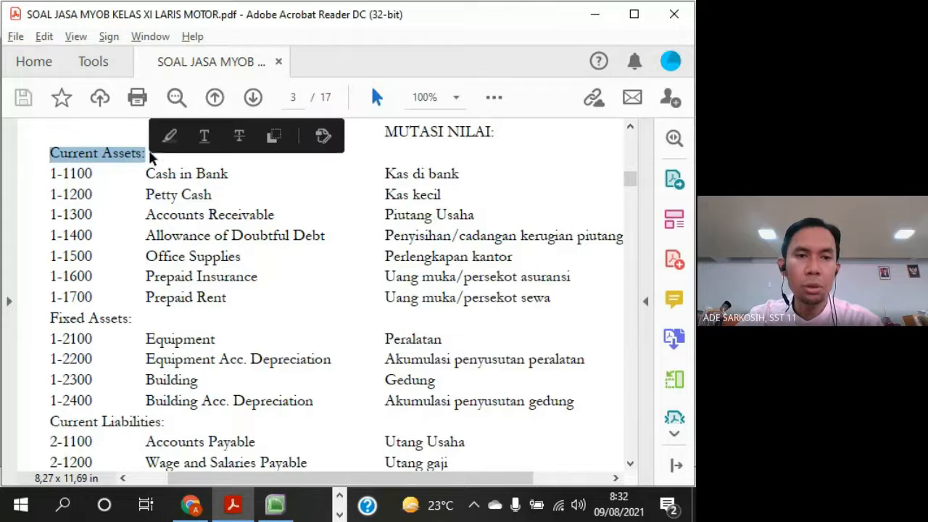
pyautogui.moveTo(50, 318); pyautogui.dragTo(133, 318)
pyautogui.moveTo(156, 158); pyautogui.dragTo(55, 155)
# Switch to MYOB and check the asset accounts for a header matching the Current Assets heading of the exercise PDF
pyautogui.hotkey('alt', 'Tab')
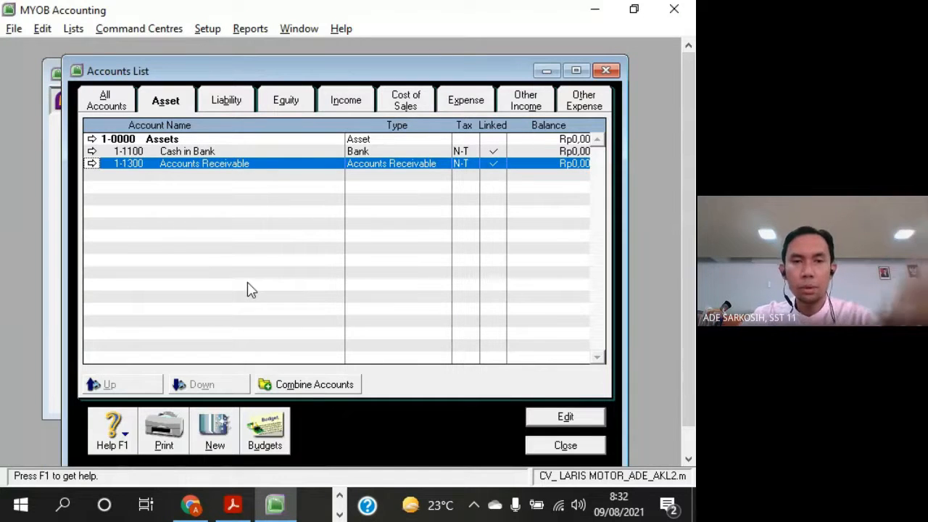
pyautogui.click(236, 154)
pyautogui.click(238, 161)
pyautogui.click(243, 151)
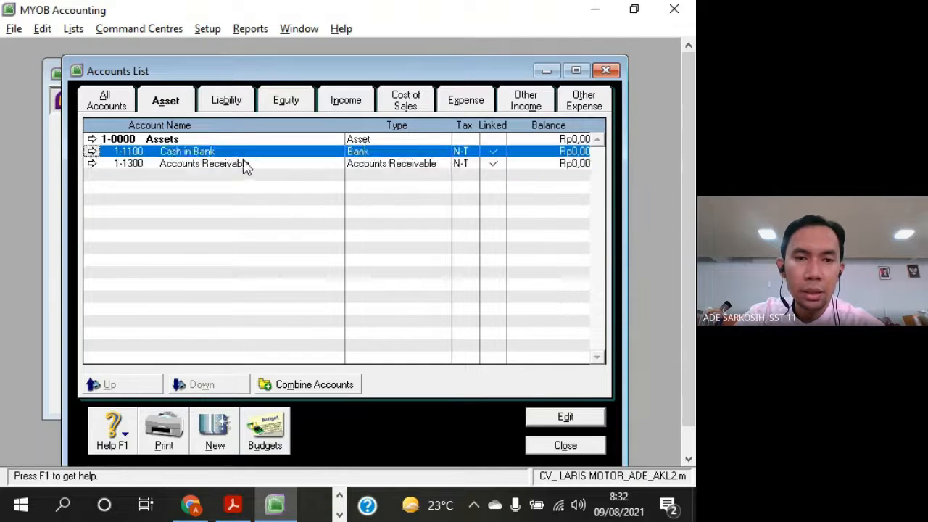
pyautogui.click(241, 161)
pyautogui.click(188, 140)
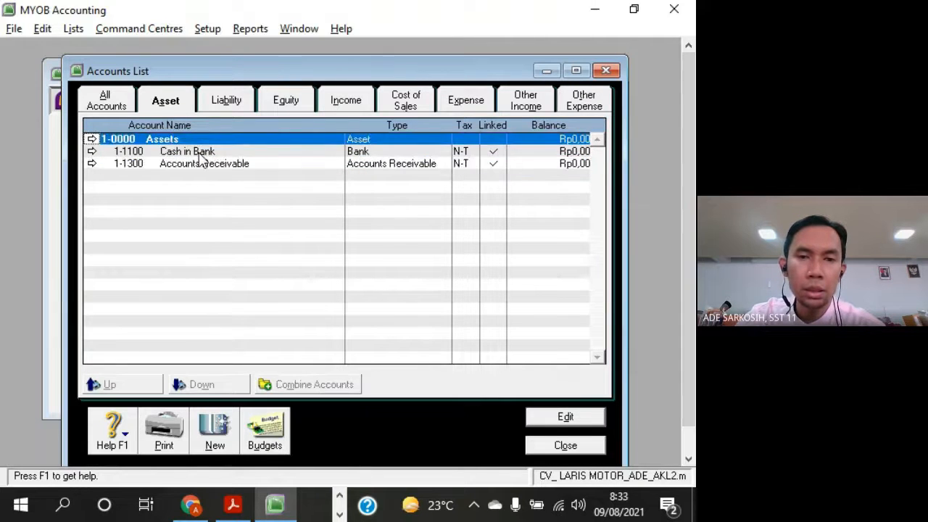
pyautogui.click(205, 154)
pyautogui.click(210, 165)
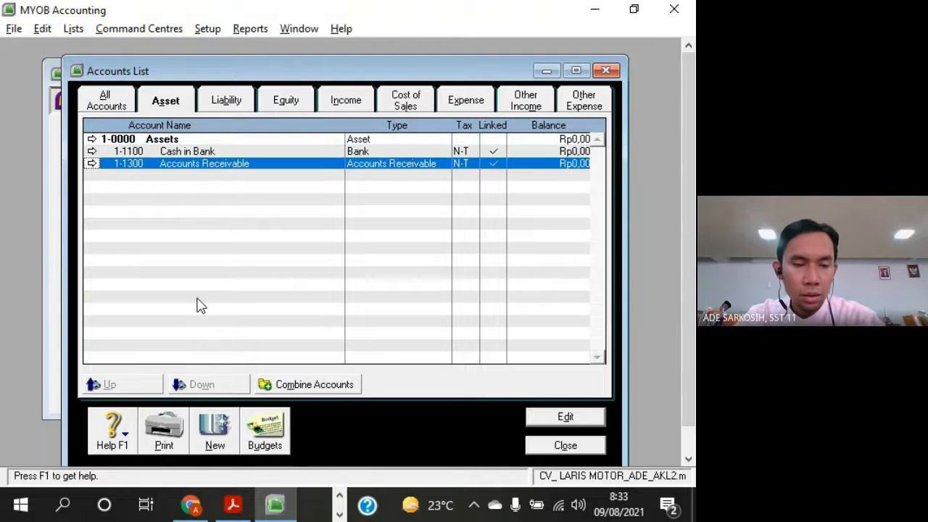
# Select the Current Assets: heading in the exercise PDF, then return to MYOB and start a new asset account
pyautogui.hotkey('alt', 'Tab')
pyautogui.moveTo(153, 159); pyautogui.dragTo(52, 150)
pyautogui.press('super+c')
pyautogui.hotkey('alt', 'Tab')
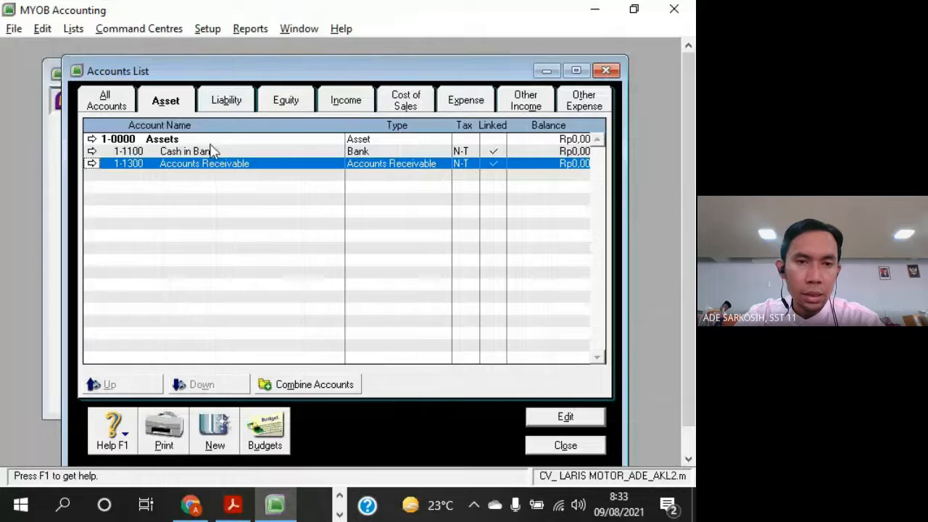
pyautogui.moveTo(257, 72); pyautogui.dragTo(230, 58)
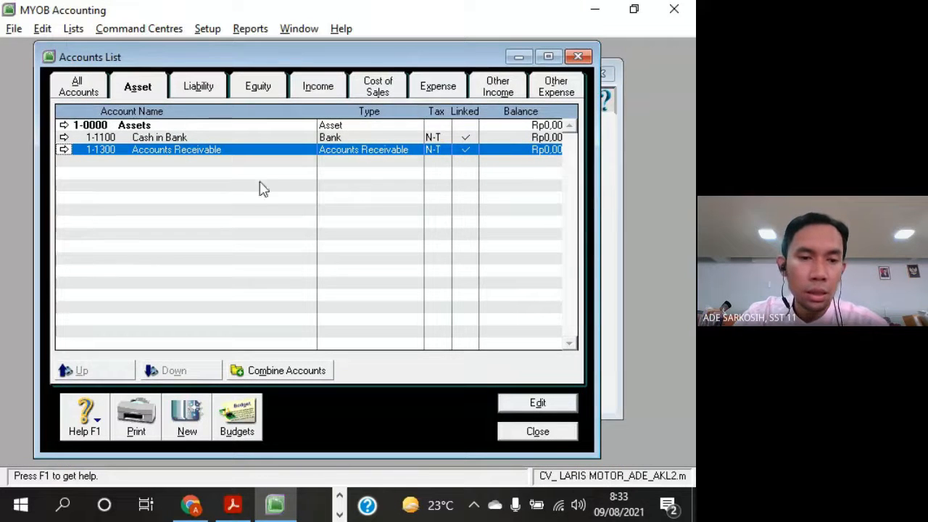
pyautogui.click(187, 426)
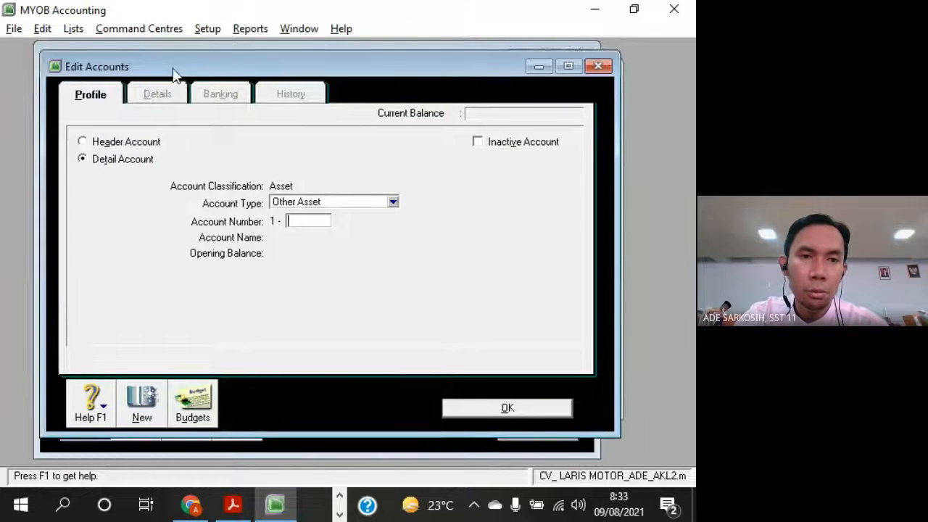
pyautogui.moveTo(174, 72); pyautogui.dragTo(241, 61)
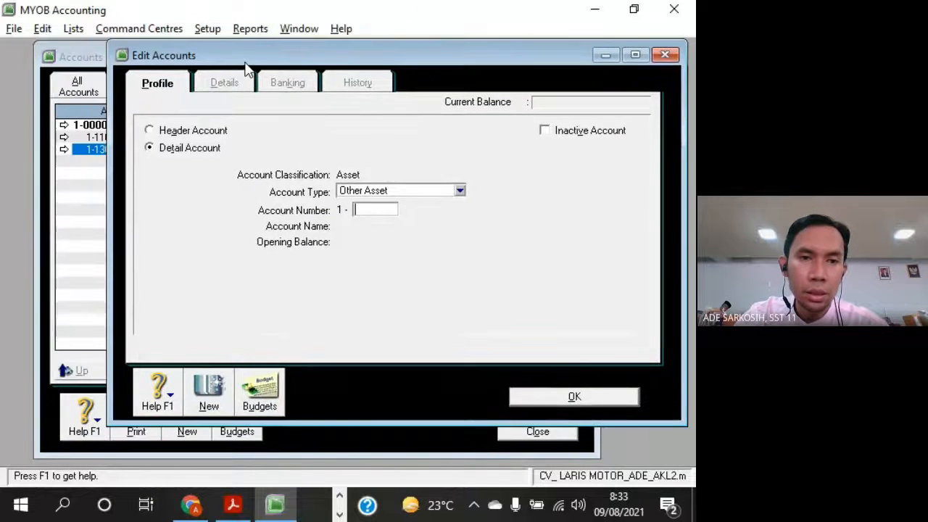
# Compare the header and detail account options and make the new asset account a header account
pyautogui.click(156, 149)
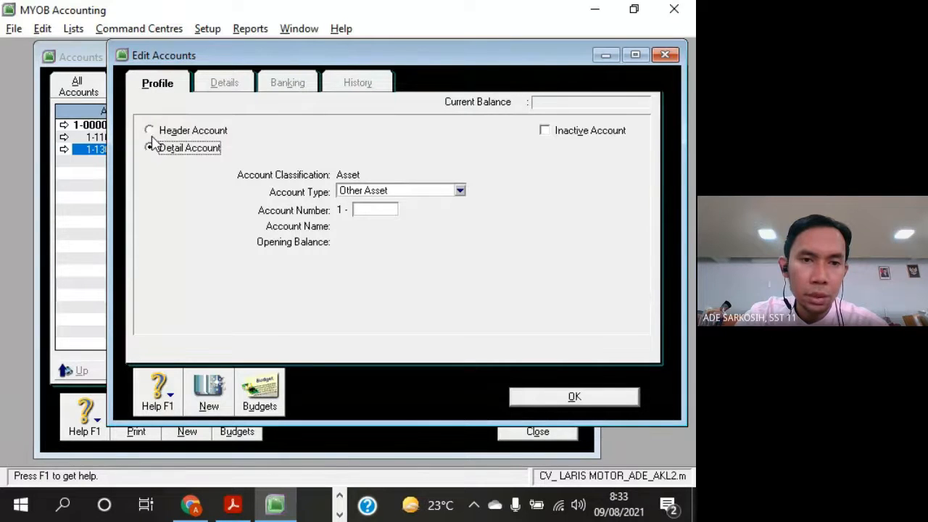
pyautogui.click(151, 132)
pyautogui.click(153, 147)
pyautogui.click(150, 131)
pyautogui.click(149, 145)
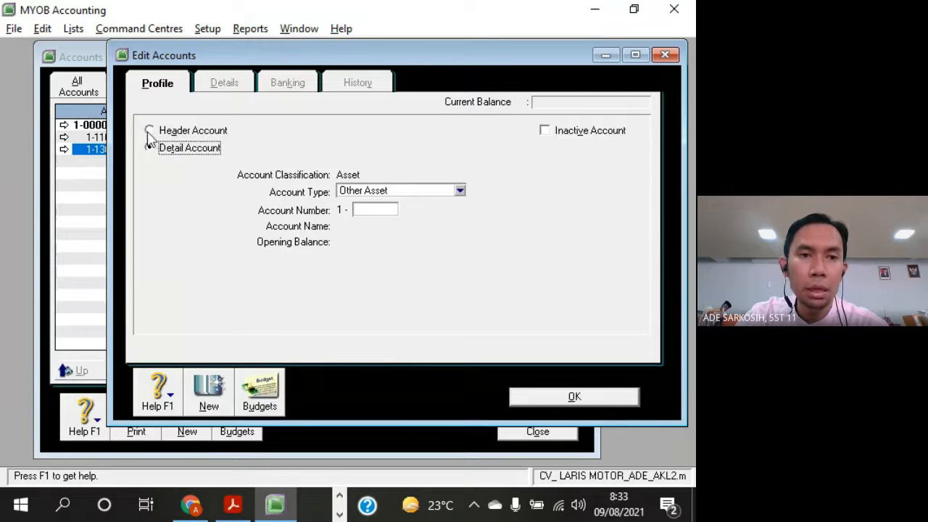
pyautogui.click(150, 132)
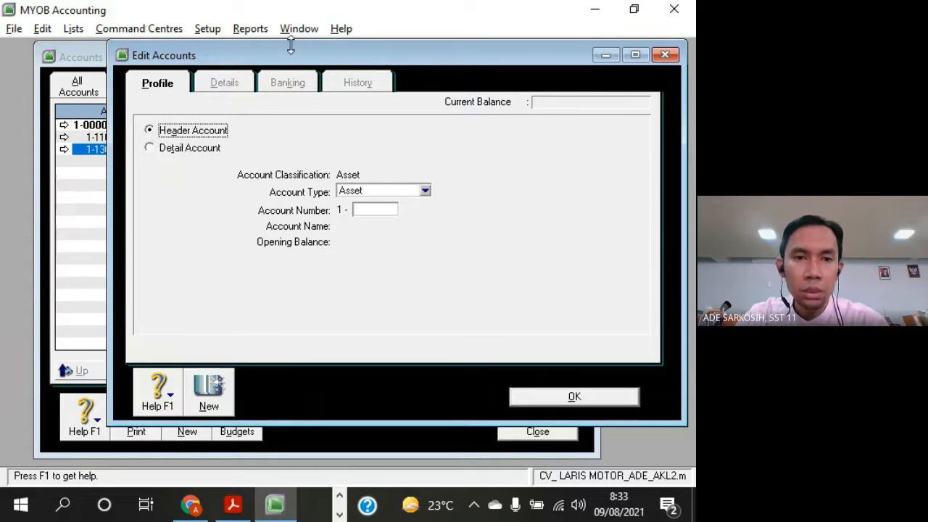
# Check the Current Assets heading in the exercise PDF and give the new header account the number 1-1000
pyautogui.hotkey('alt', 'Tab')
pyautogui.hotkey('alt', 'Tab')
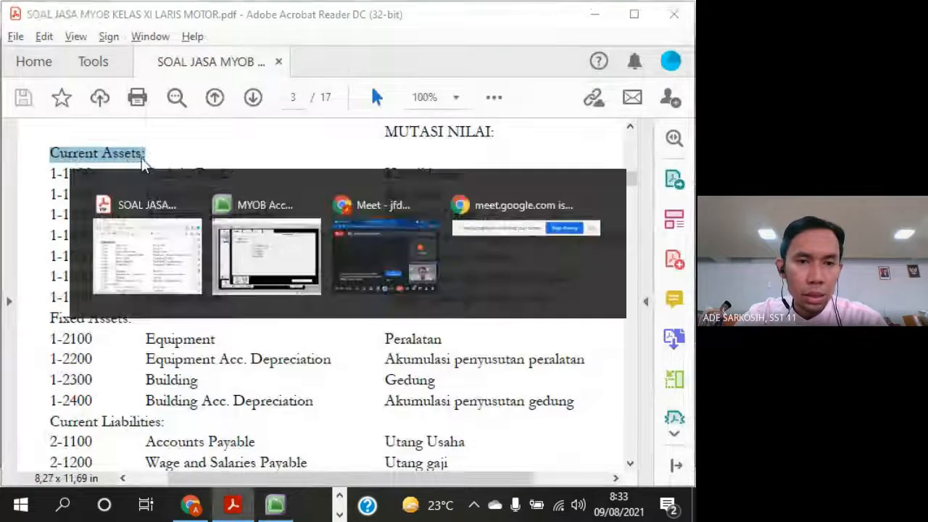
pyautogui.click(363, 207)
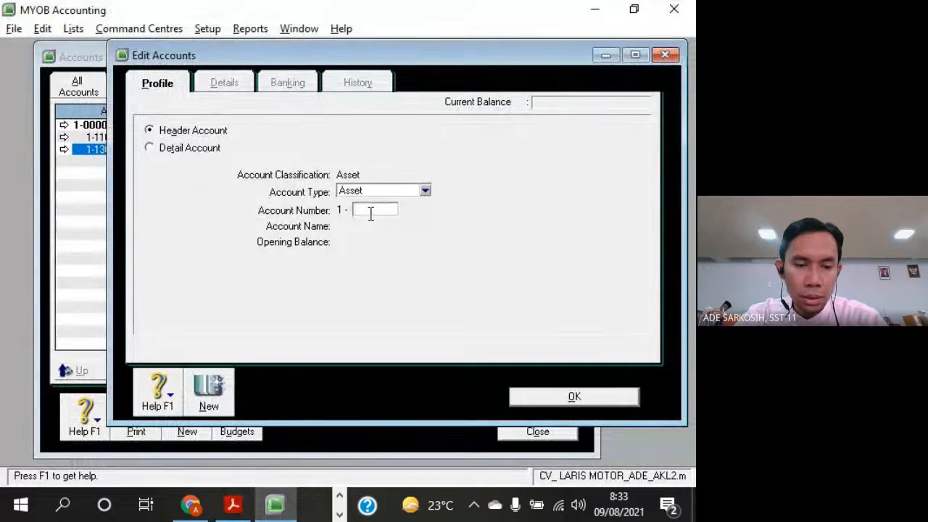
pyautogui.write('1000')
pyautogui.press('Tab')
# Paste the exercise PDF heading "Current Assets:" as the name of header account 1-1000 and save the account
pyautogui.hotkey('alt', 'Tab')
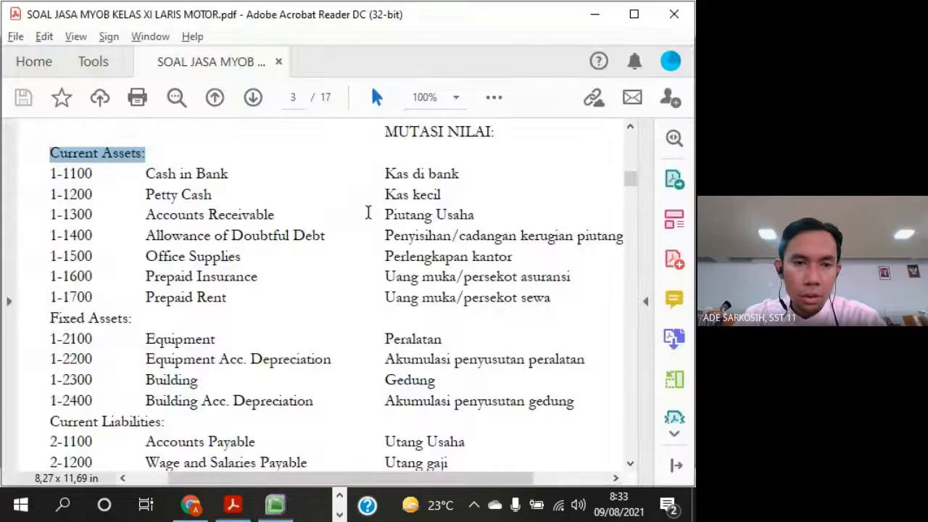
pyautogui.hotkey('alt', 'Tab')
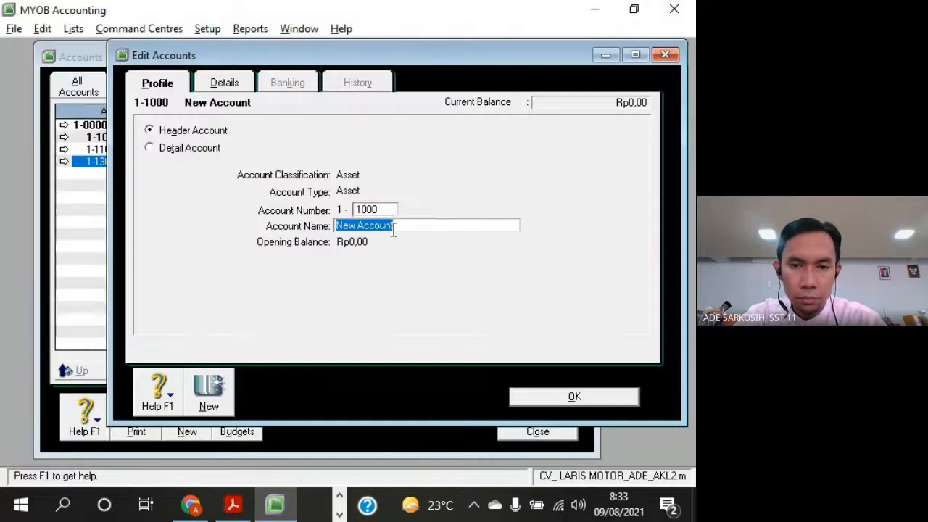
pyautogui.rightClick(392, 230)
pyautogui.click(428, 297)
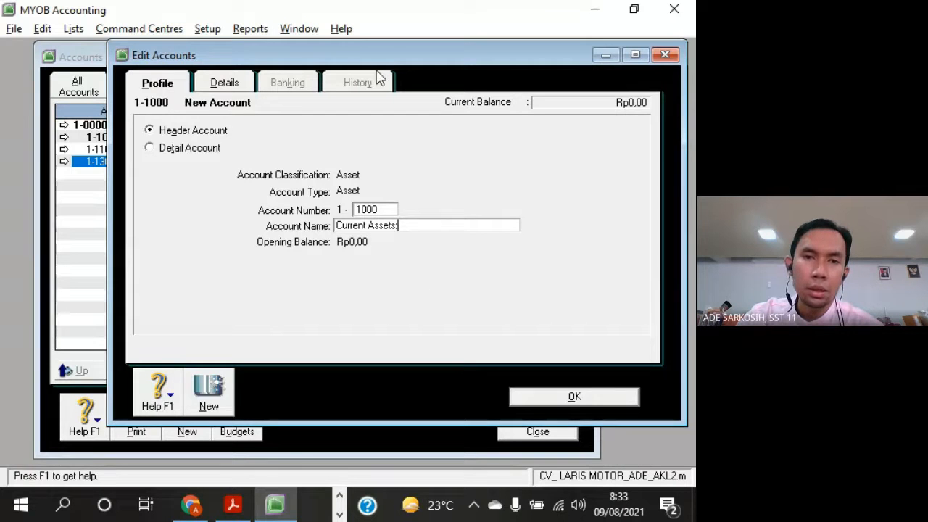
pyautogui.moveTo(358, 57); pyautogui.dragTo(273, 220)
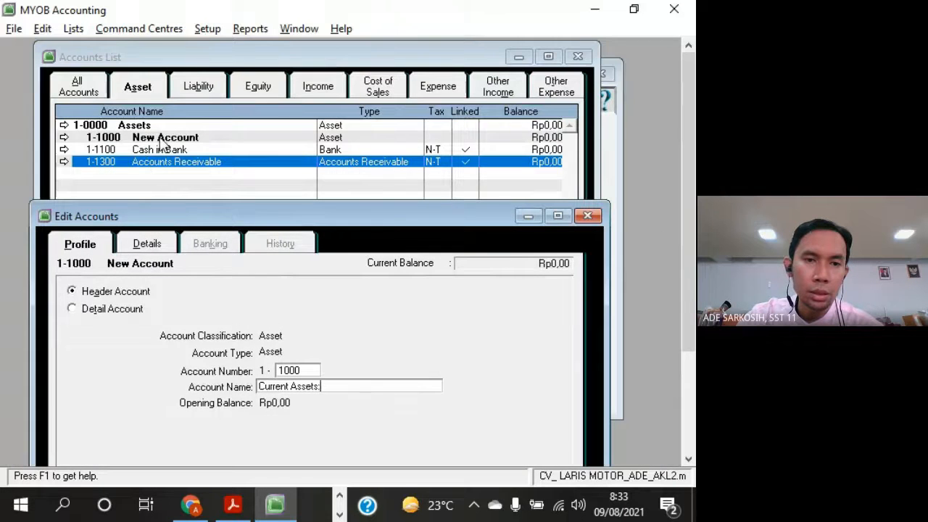
pyautogui.moveTo(182, 208); pyautogui.dragTo(229, 39)
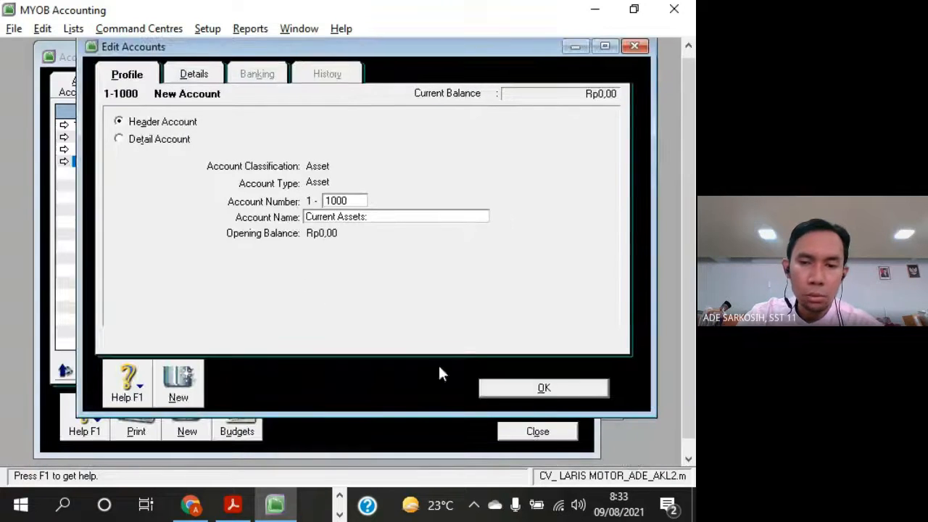
pyautogui.click(578, 391)
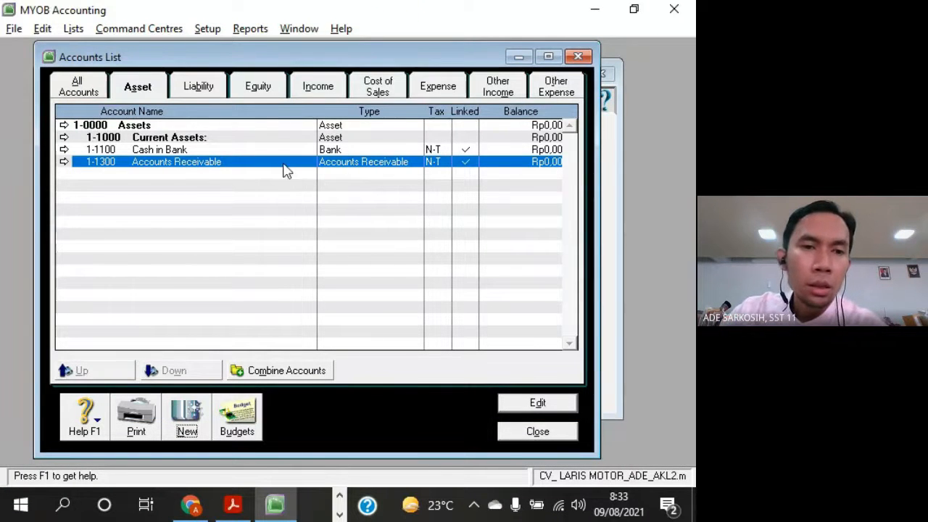
# Examine the hierarchy levels of Assets, Current Assets, Cash in Bank and Accounts Receivable in the asset accounts list
pyautogui.click(116, 151)
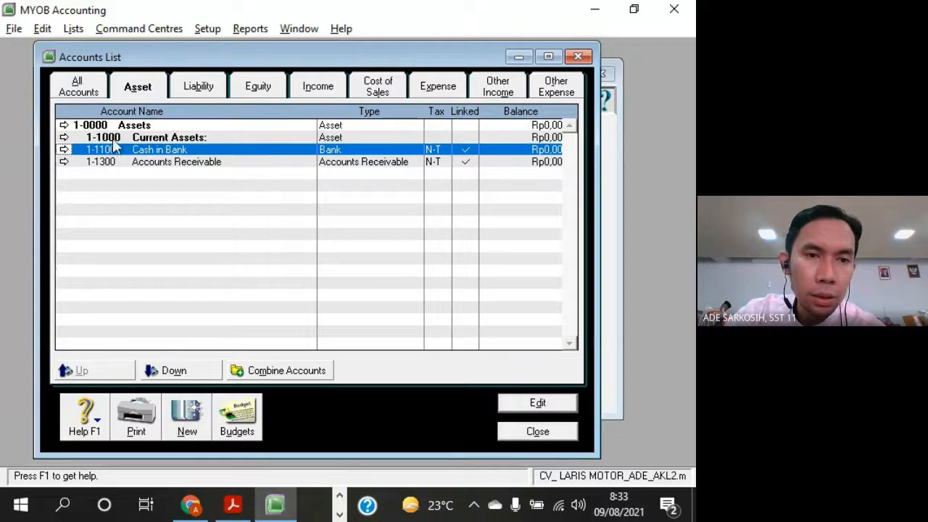
pyautogui.click(103, 127)
pyautogui.click(106, 138)
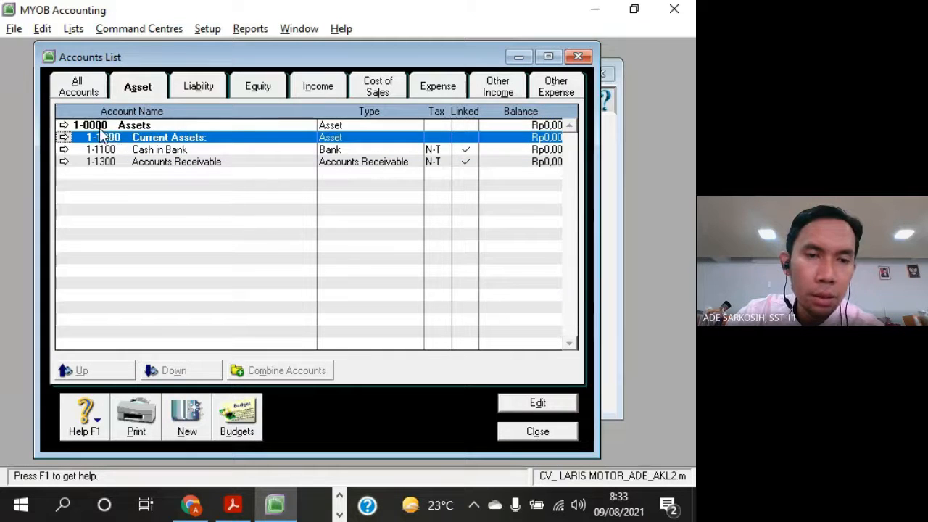
pyautogui.click(101, 129)
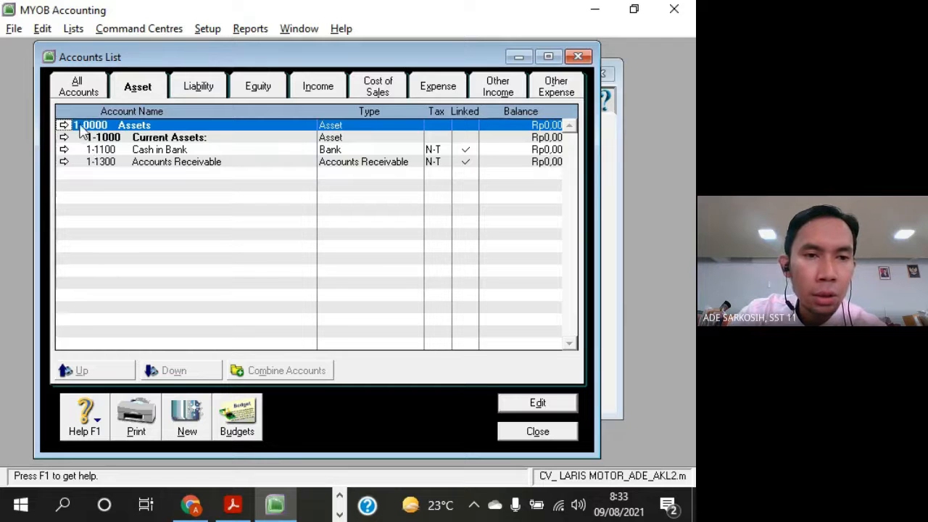
pyautogui.click(79, 138)
pyautogui.click(105, 149)
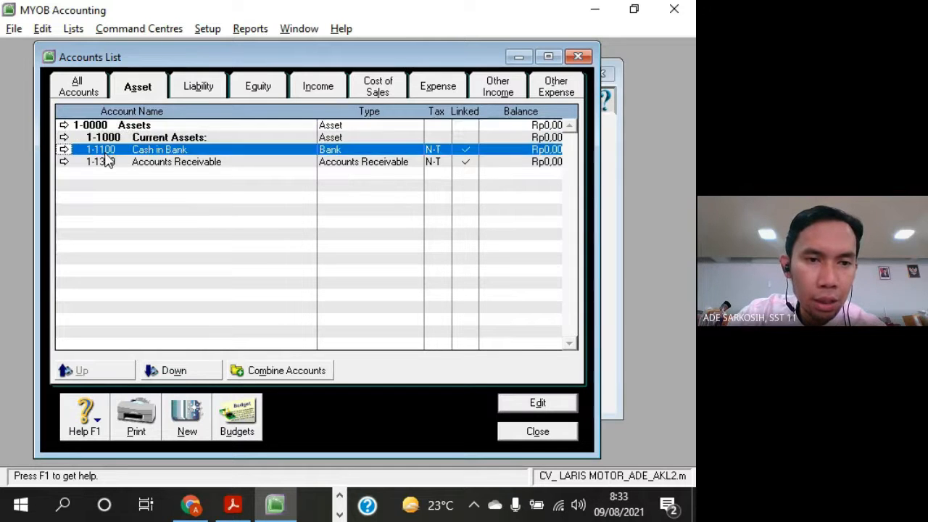
pyautogui.click(106, 161)
pyautogui.click(101, 148)
pyautogui.click(103, 138)
pyautogui.click(107, 149)
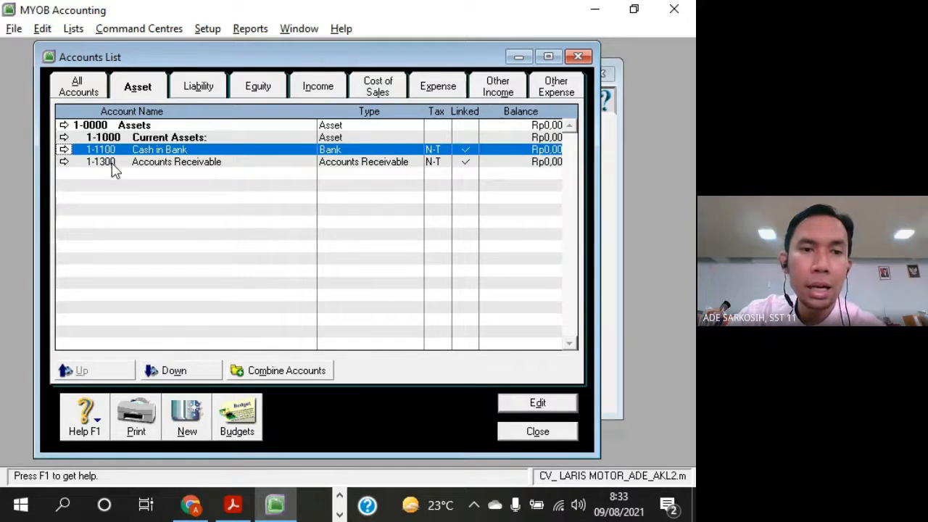
pyautogui.click(111, 162)
pyautogui.click(112, 151)
pyautogui.click(106, 138)
pyautogui.click(113, 149)
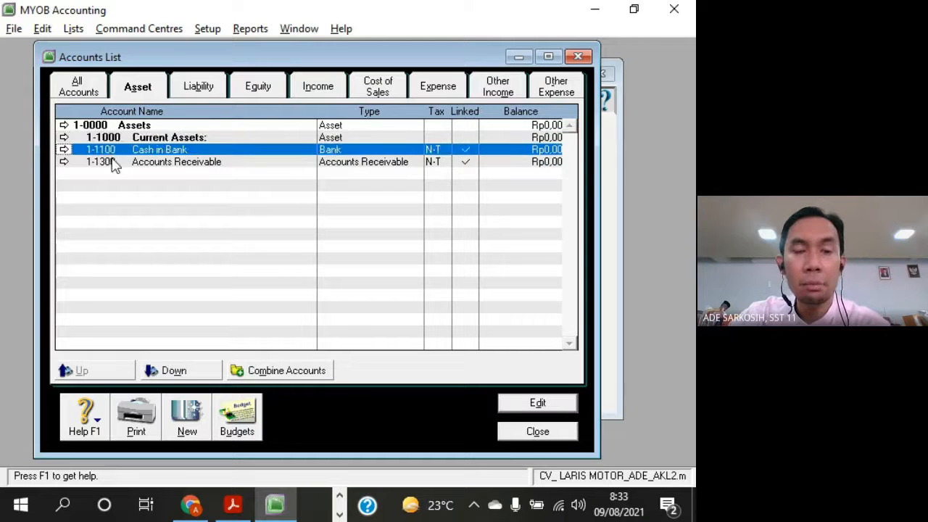
pyautogui.click(115, 161)
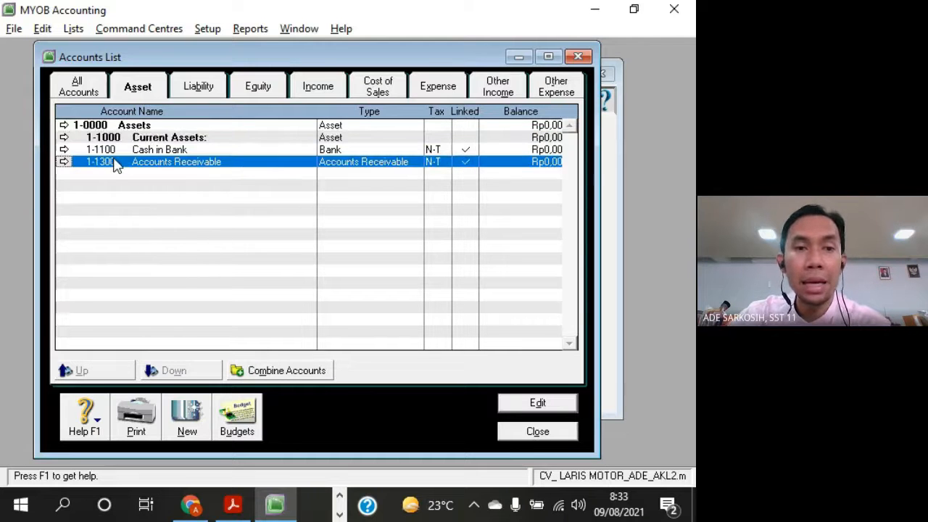
pyautogui.click(165, 150)
pyautogui.click(171, 164)
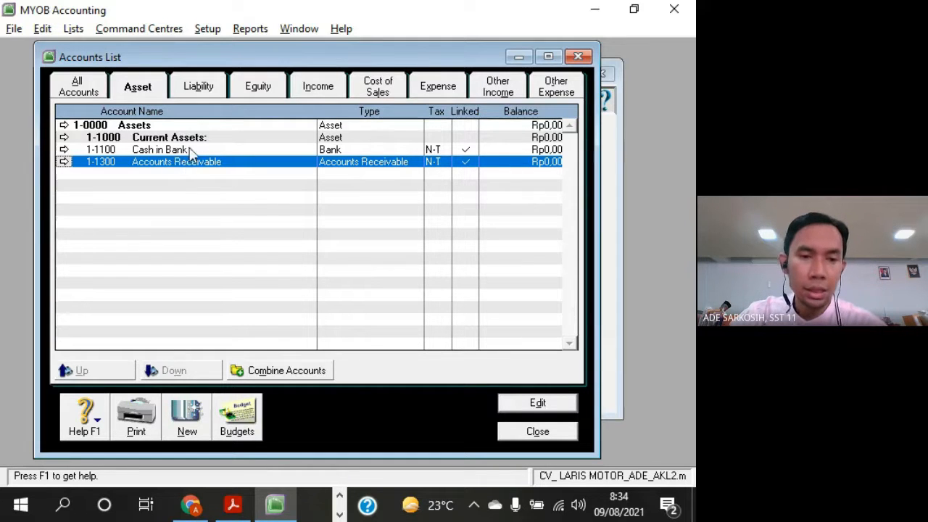
# Move Cash in Bank and Accounts Receivable down one level each, so both are indented under the Current Assets: header
pyautogui.click(165, 151)
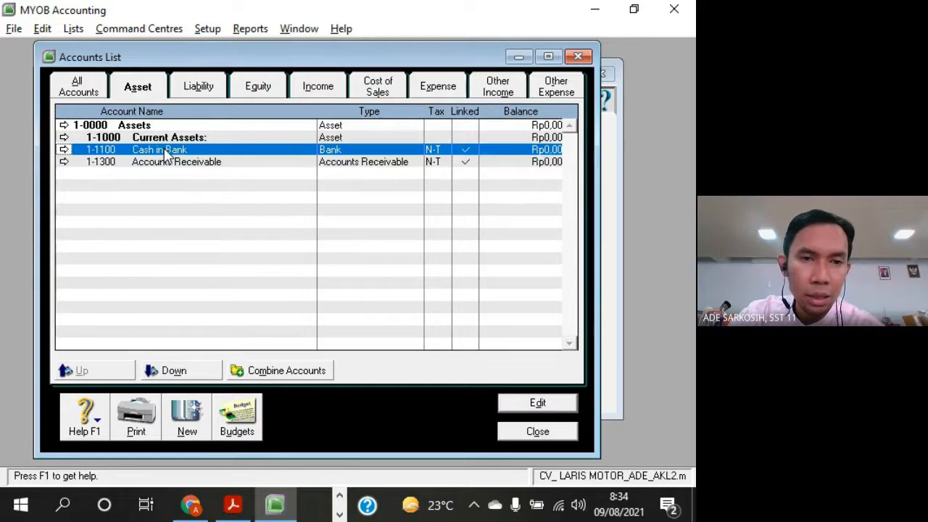
pyautogui.click(206, 373)
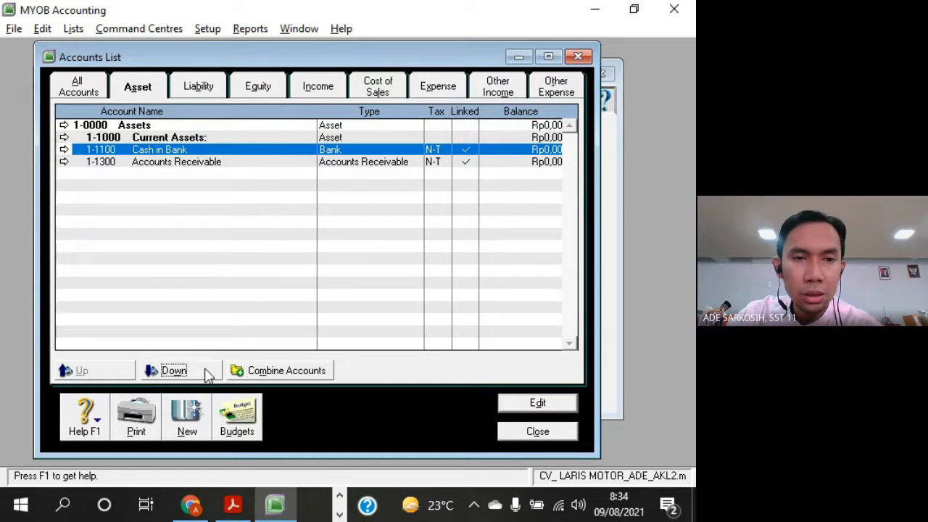
pyautogui.click(205, 164)
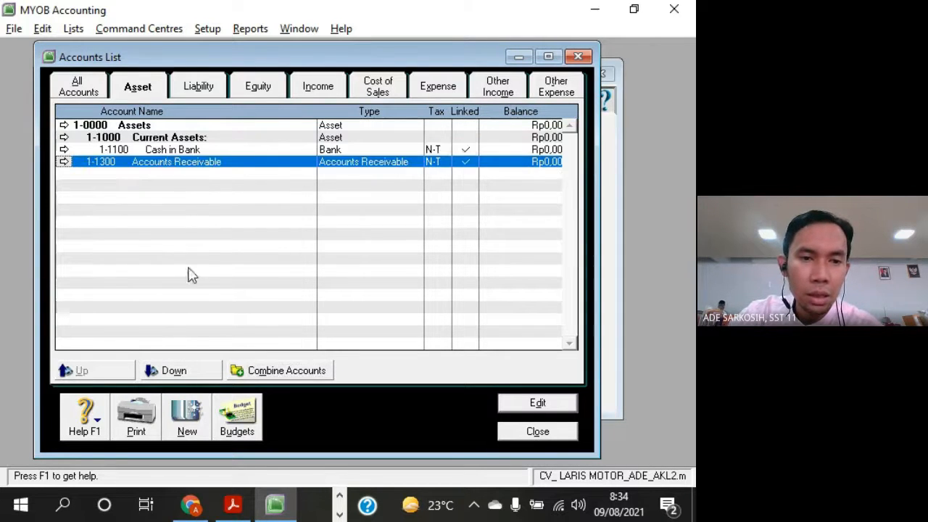
pyautogui.click(215, 370)
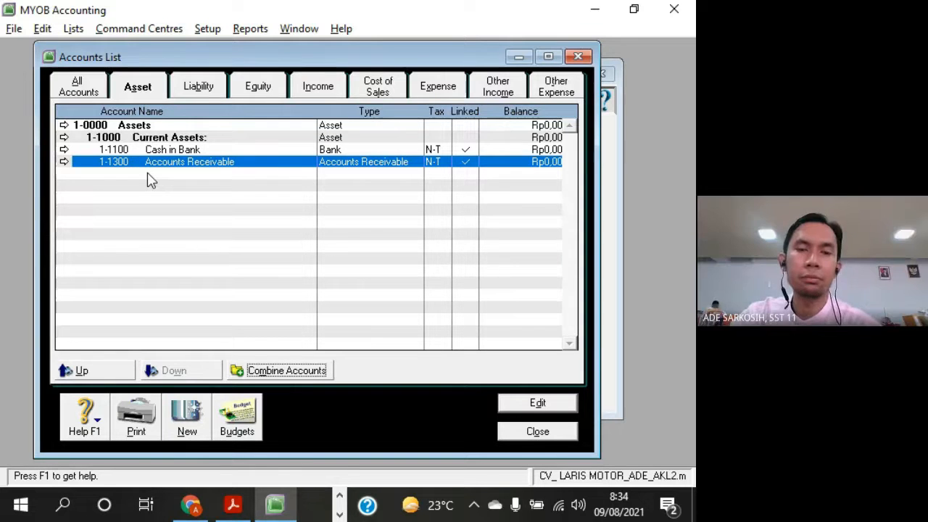
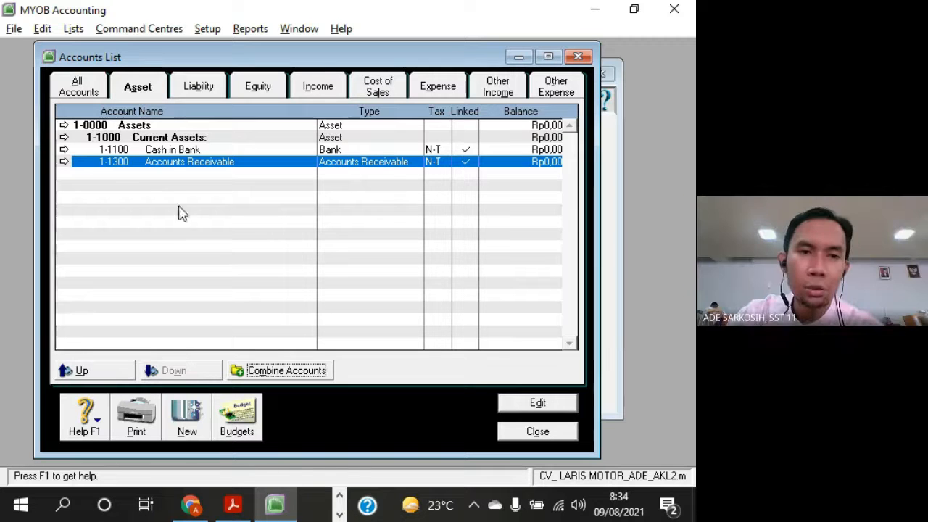
# Move Cash in Bank and Accounts Receivable up one level, to the same level as the Current Assets: header
pyautogui.click(119, 150)
pyautogui.click(122, 162)
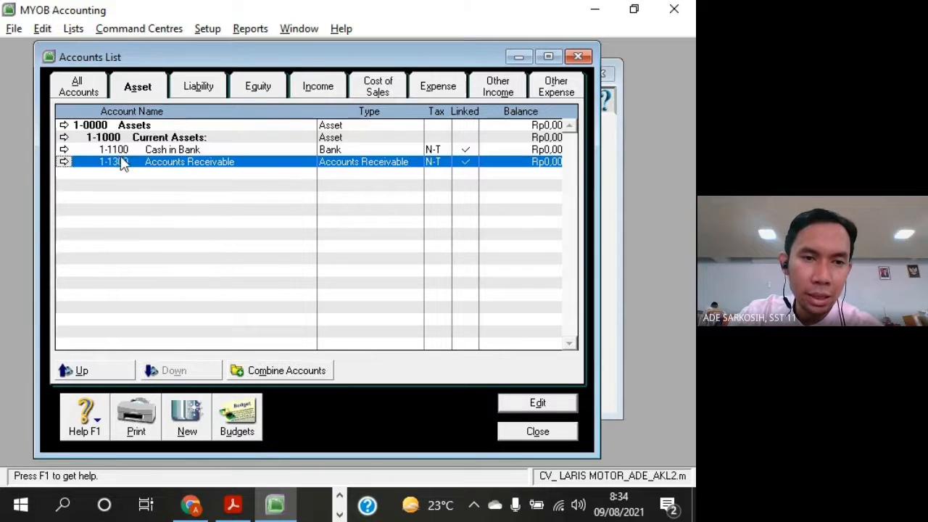
pyautogui.click(124, 150)
pyautogui.click(98, 370)
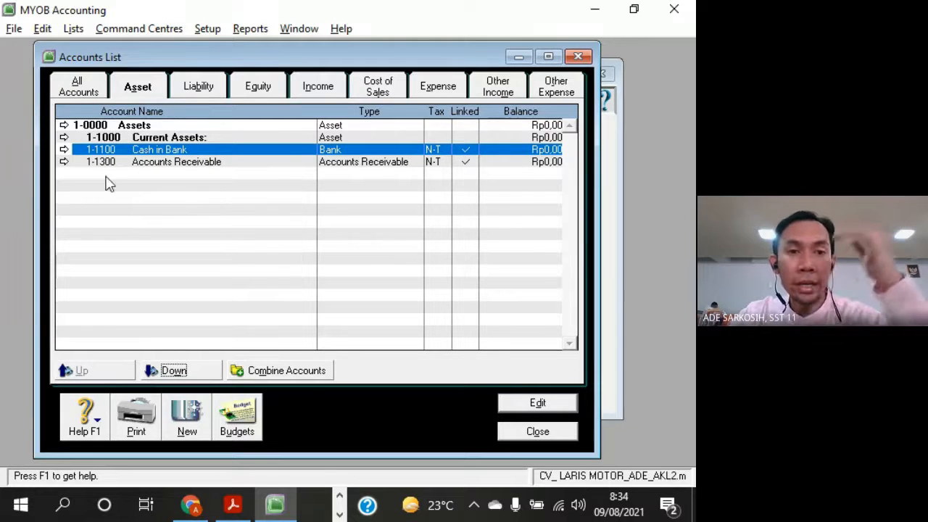
pyautogui.press('Up')
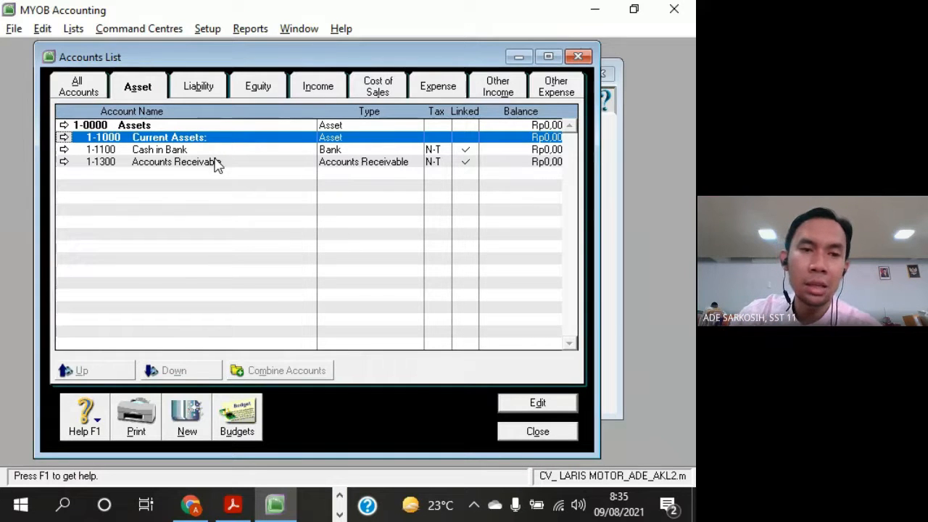
# Set the opening balance of account 1-1300 Accounts Receivable to 500000 and save the account
pyautogui.click(114, 149)
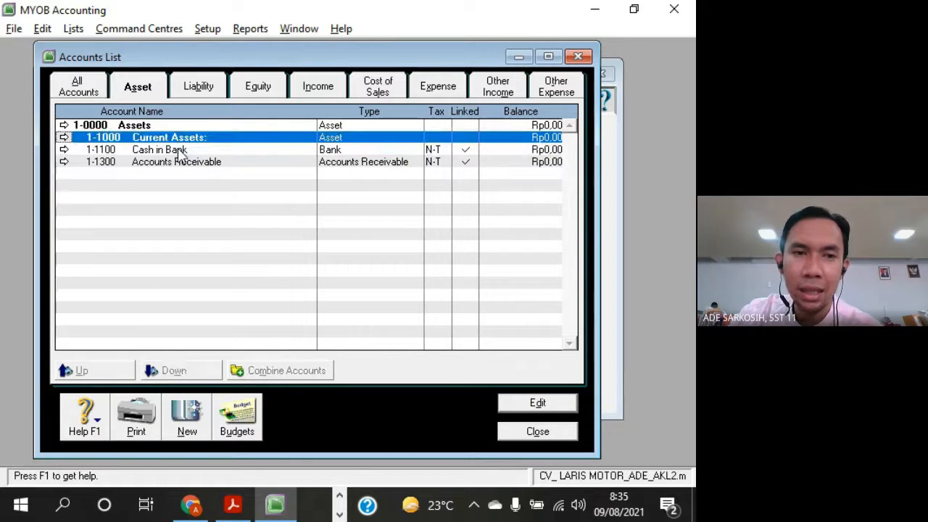
pyautogui.click(165, 129)
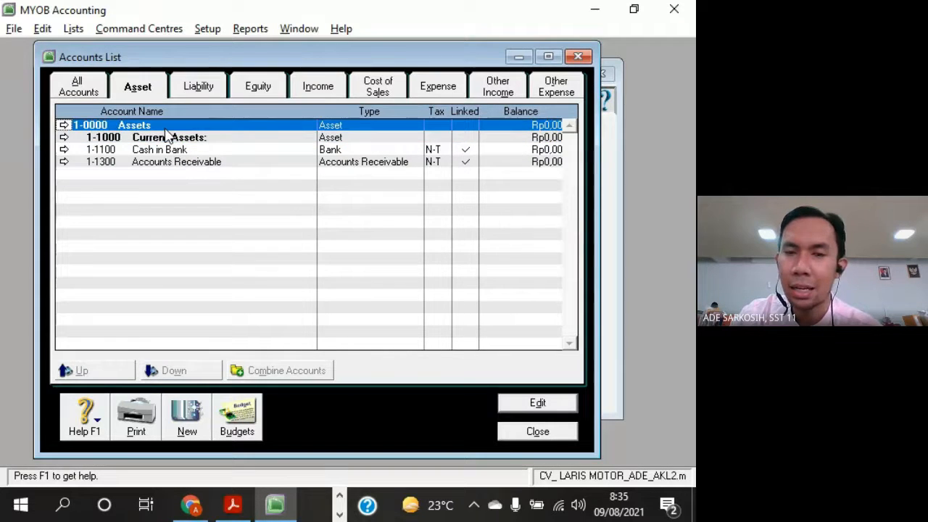
pyautogui.click(188, 164)
pyautogui.click(193, 151)
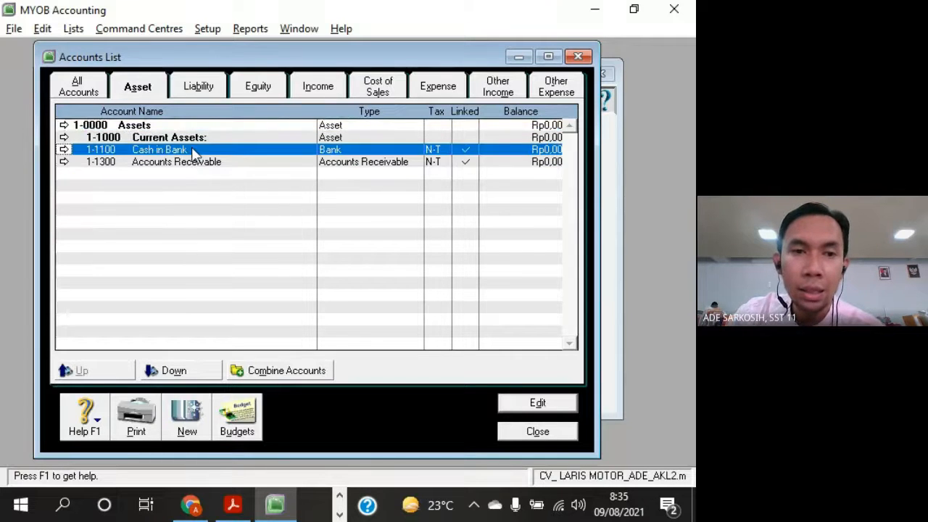
pyautogui.click(193, 140)
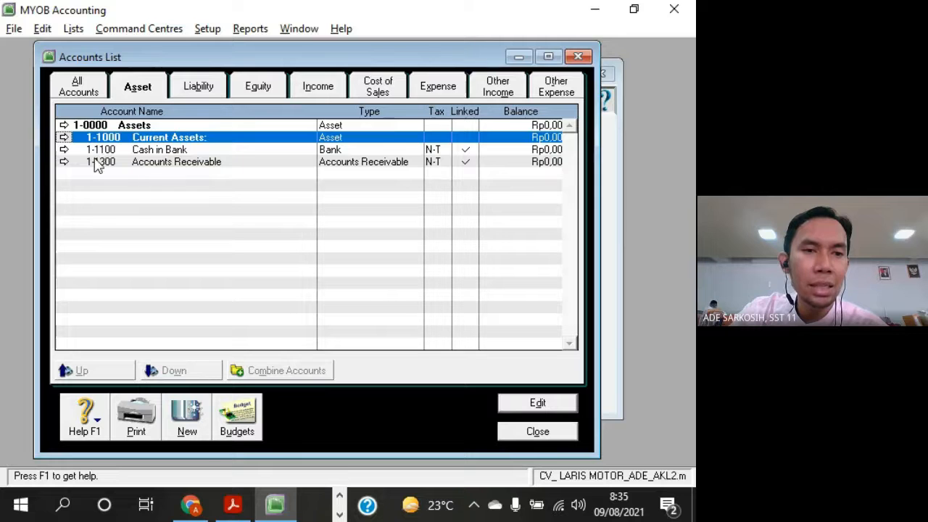
pyautogui.doubleClick(242, 163)
pyautogui.click(321, 270)
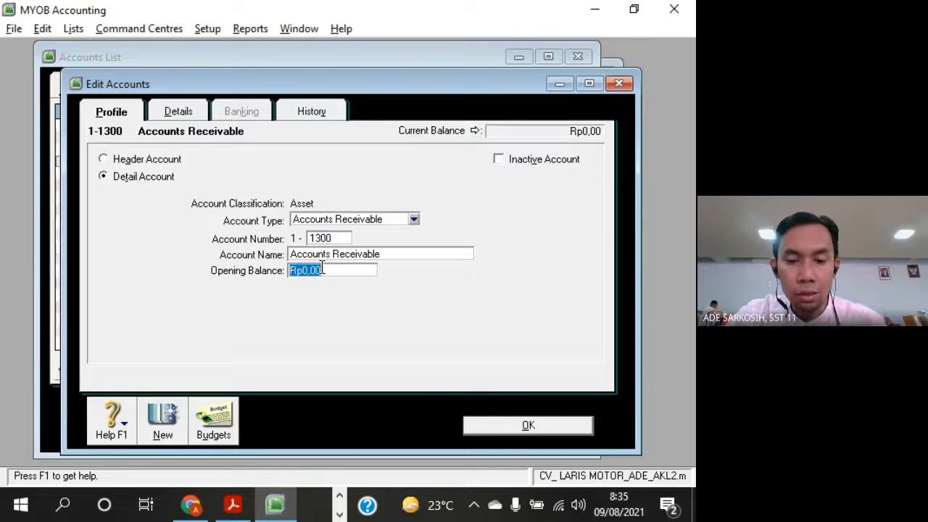
pyautogui.write('500000')
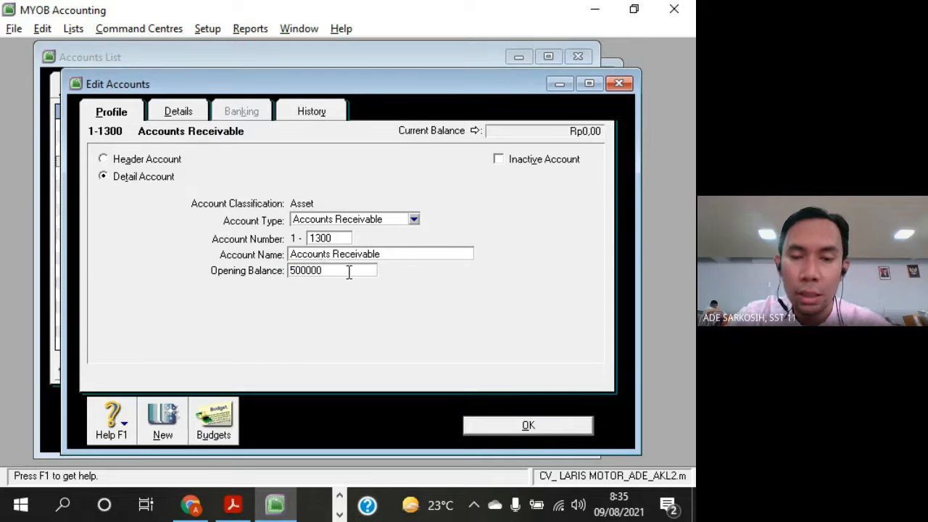
pyautogui.click(557, 429)
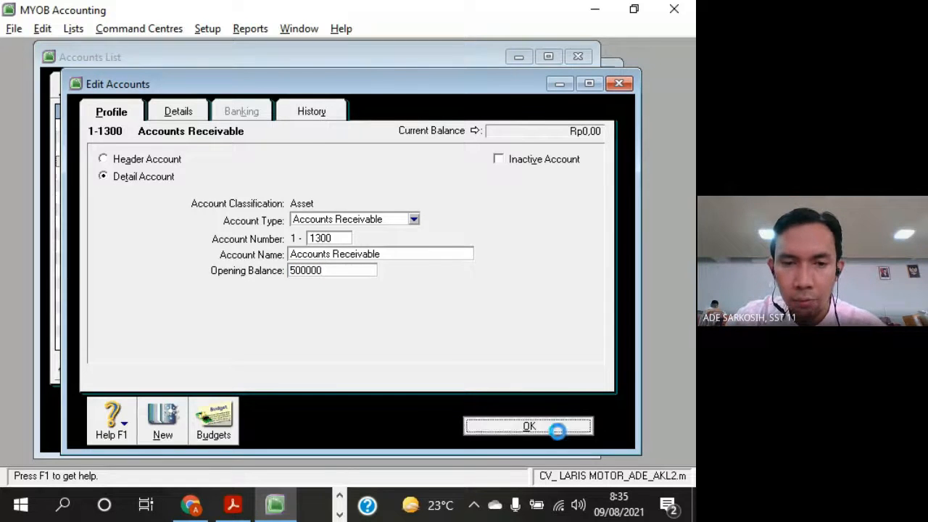
# Compare the balances of Assets, Current Assets: and Accounts Receivable while the detail accounts sit level with the Current Assets: header
pyautogui.click(240, 139)
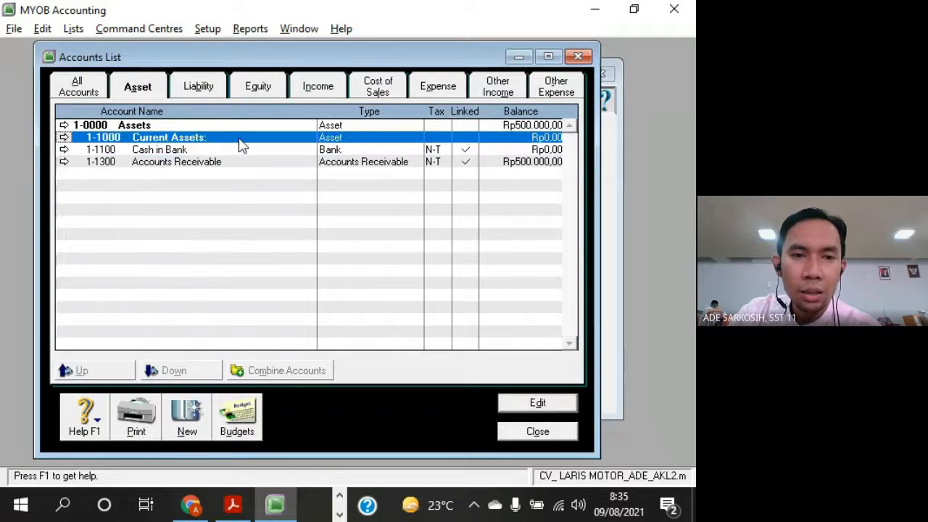
pyautogui.click(161, 167)
pyautogui.click(185, 138)
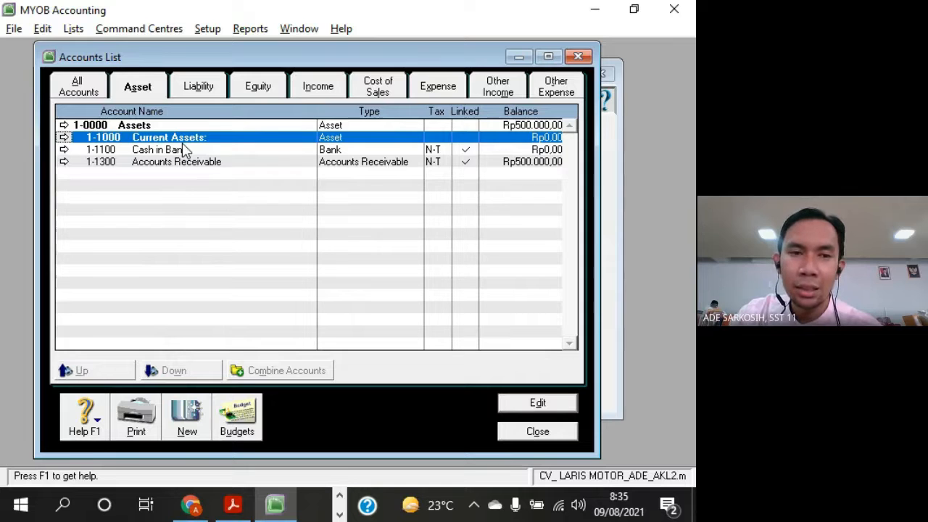
pyautogui.click(161, 127)
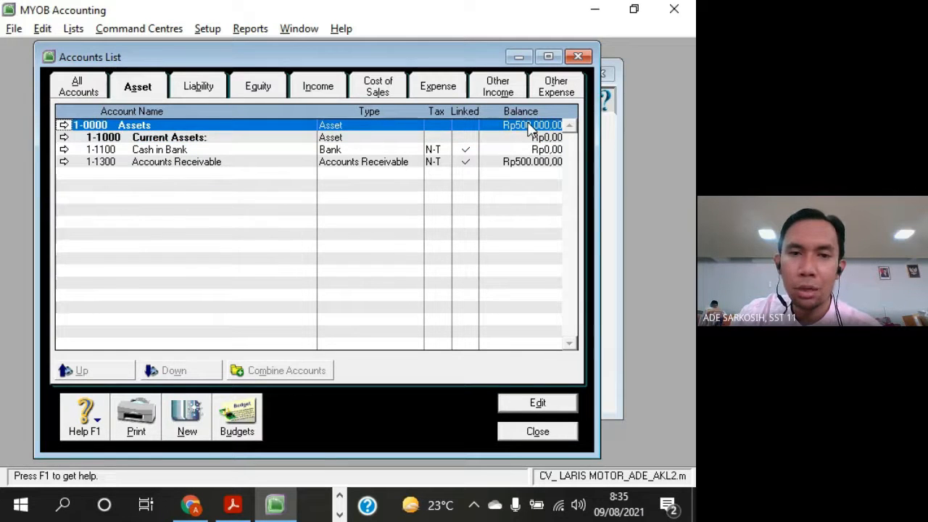
pyautogui.click(543, 164)
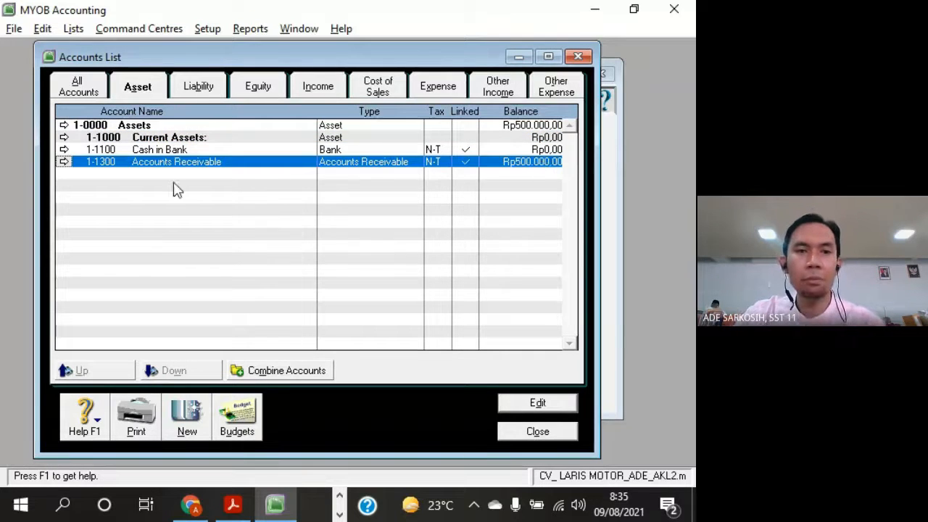
pyautogui.click(545, 126)
pyautogui.click(222, 138)
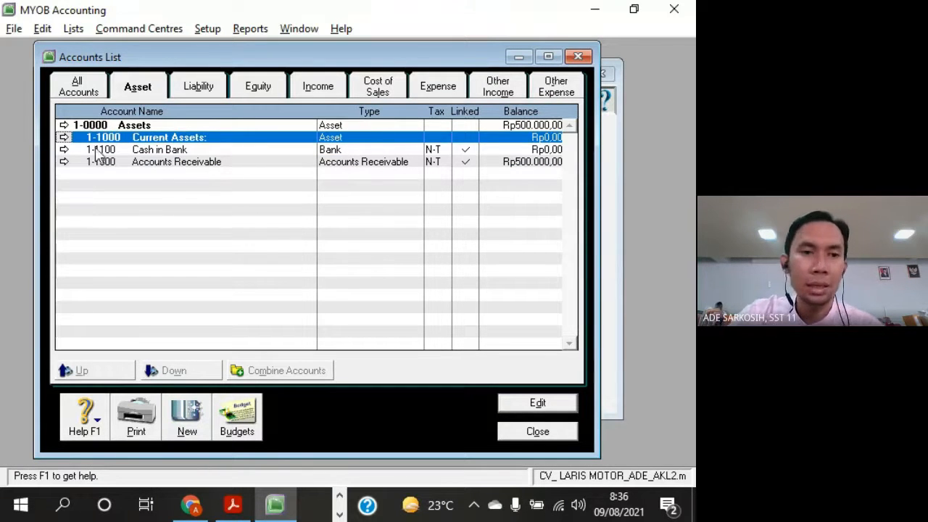
pyautogui.click(515, 163)
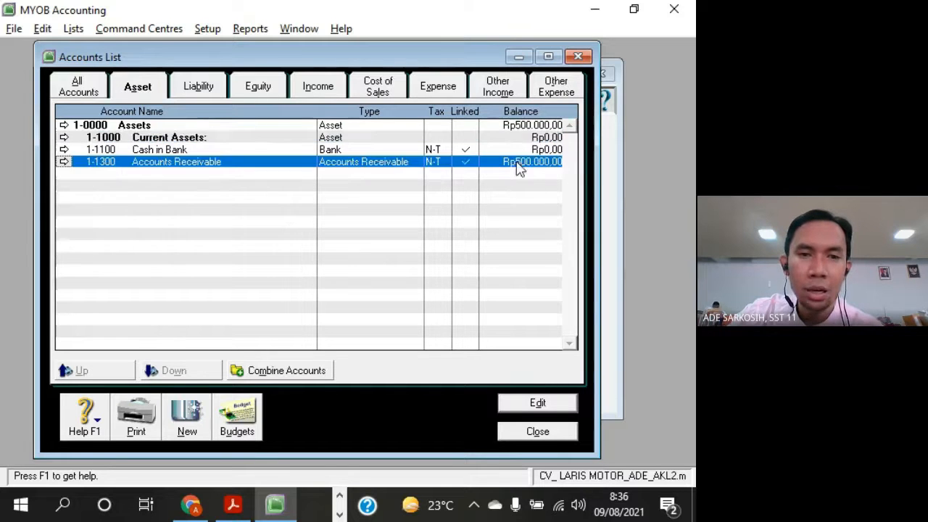
pyautogui.click(210, 139)
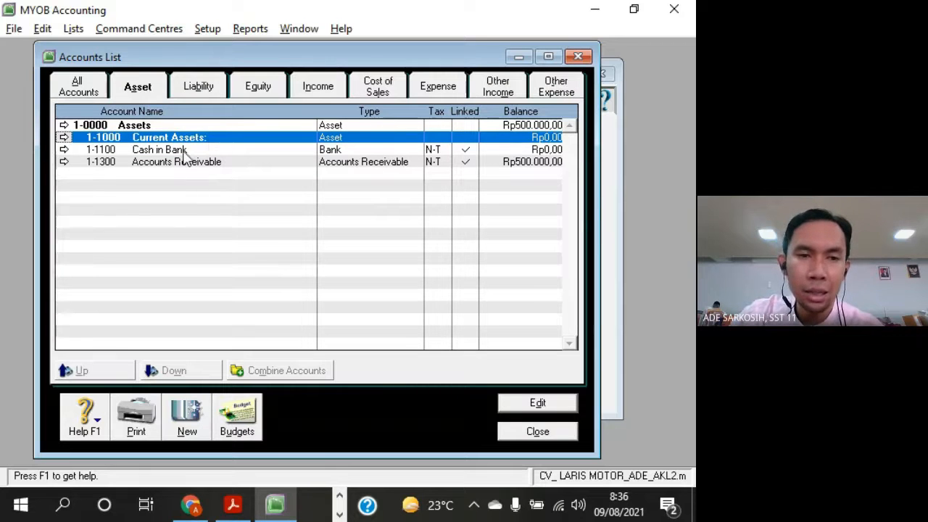
# Move Cash in Bank and Accounts Receivable down one level each, so both are indented under the Current Assets: header
pyautogui.click(183, 149)
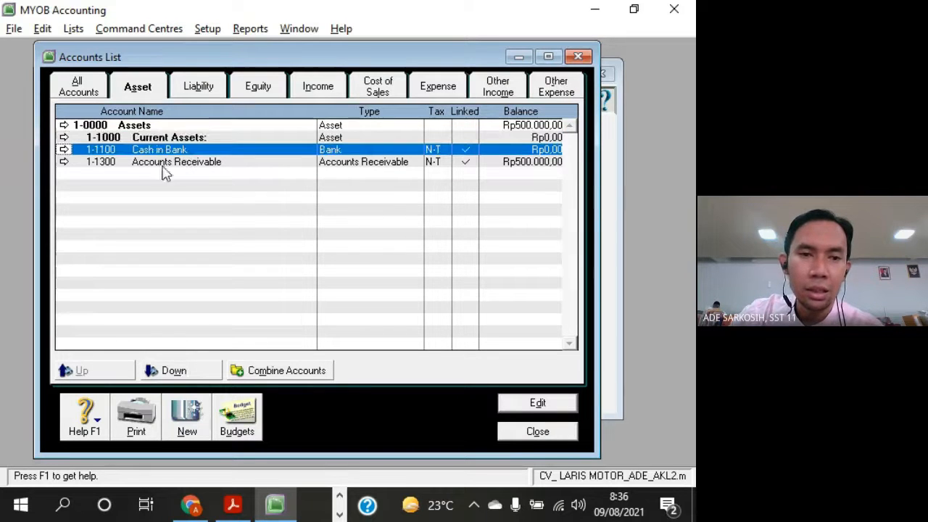
pyautogui.click(174, 371)
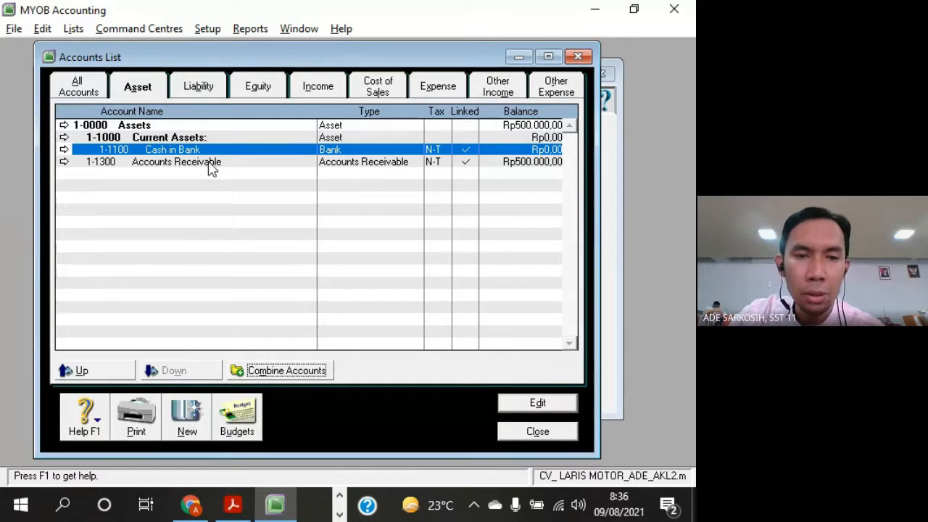
pyautogui.click(211, 163)
pyautogui.click(200, 372)
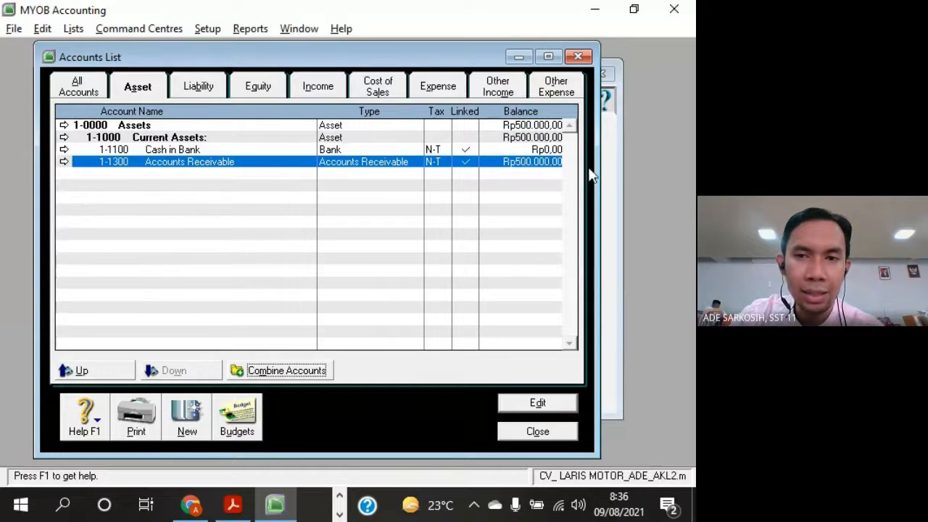
# Examine the balances of Assets, Current Assets: and Accounts Receivable with the detail accounts indented under the header
pyautogui.click(540, 141)
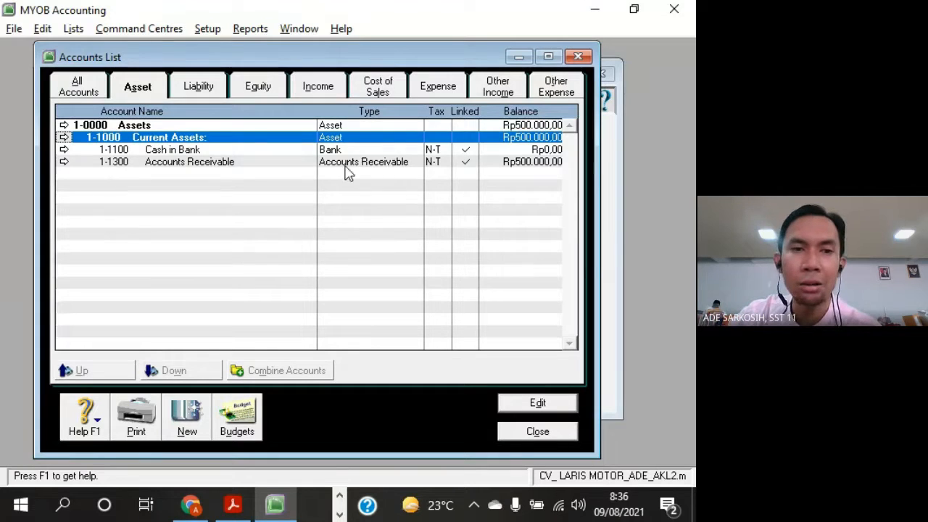
pyautogui.click(206, 166)
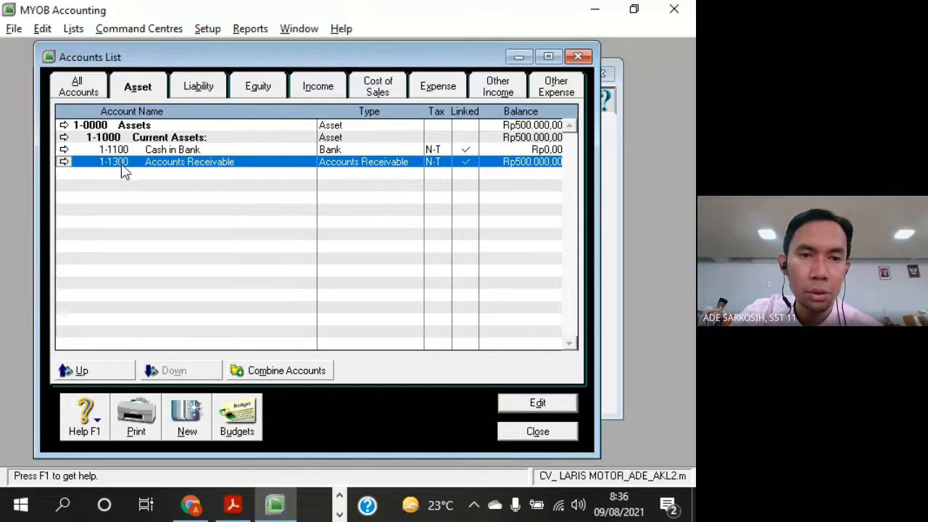
pyautogui.click(172, 138)
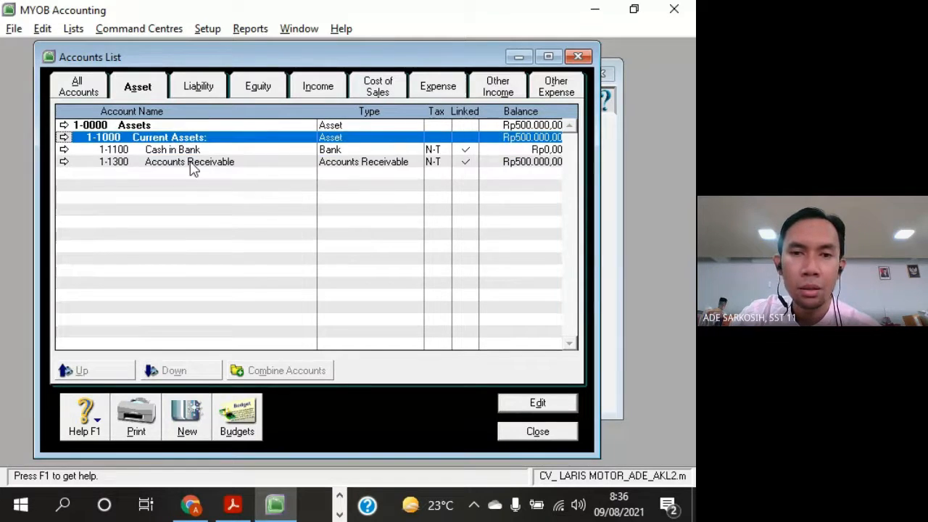
pyautogui.click(193, 162)
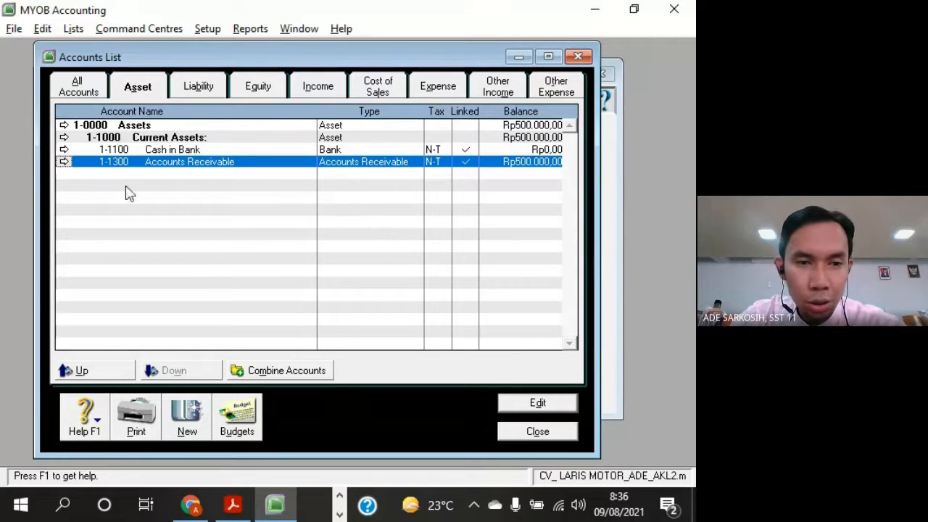
pyautogui.click(244, 141)
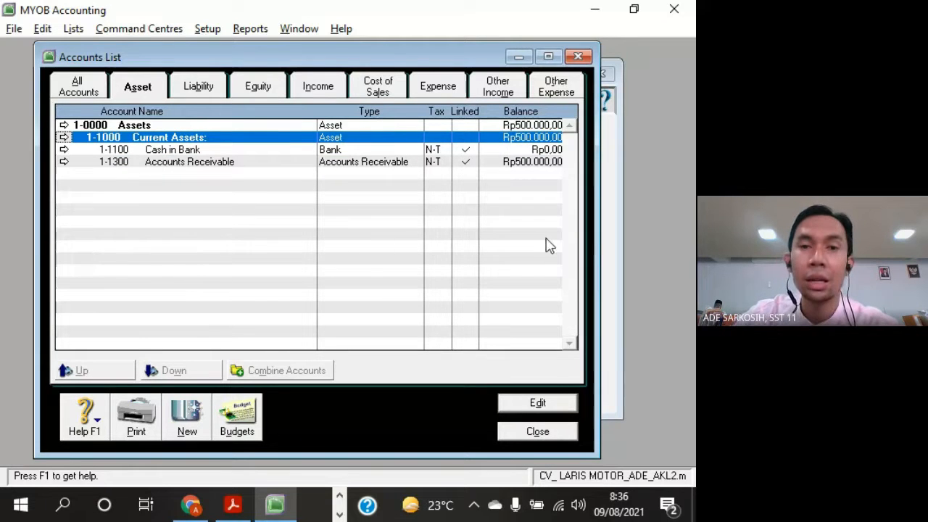
pyautogui.click(150, 128)
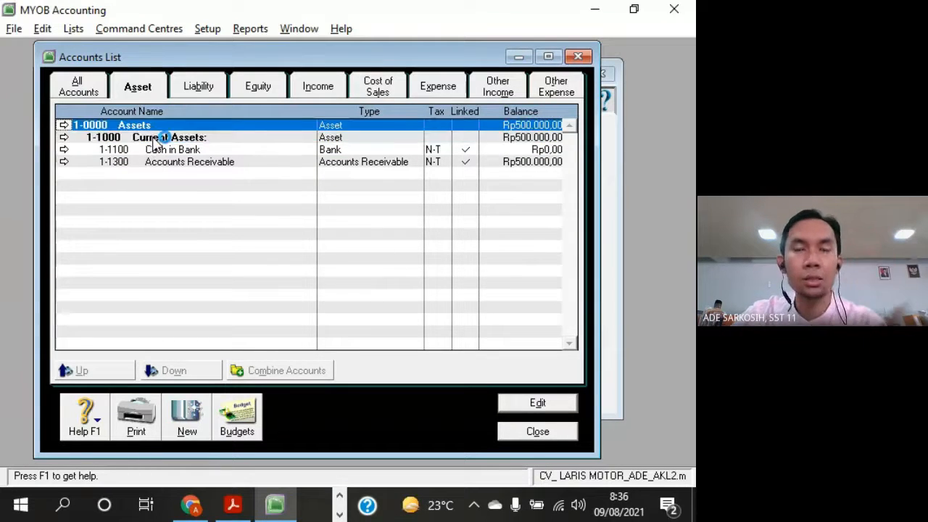
pyautogui.click(193, 137)
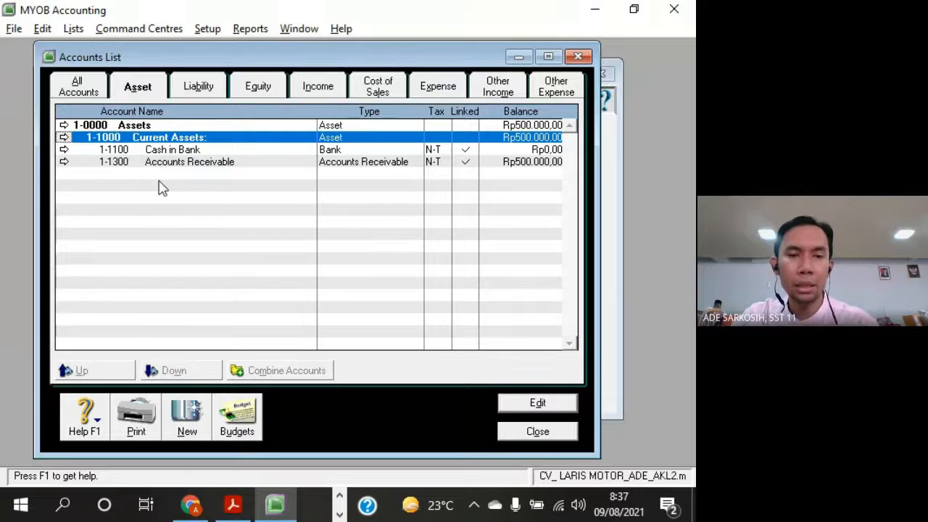
# Check the accounts listed under Current Assets in the exercise PDF against Cash in Bank and Accounts Receivable in MYOB
pyautogui.click(232, 505)
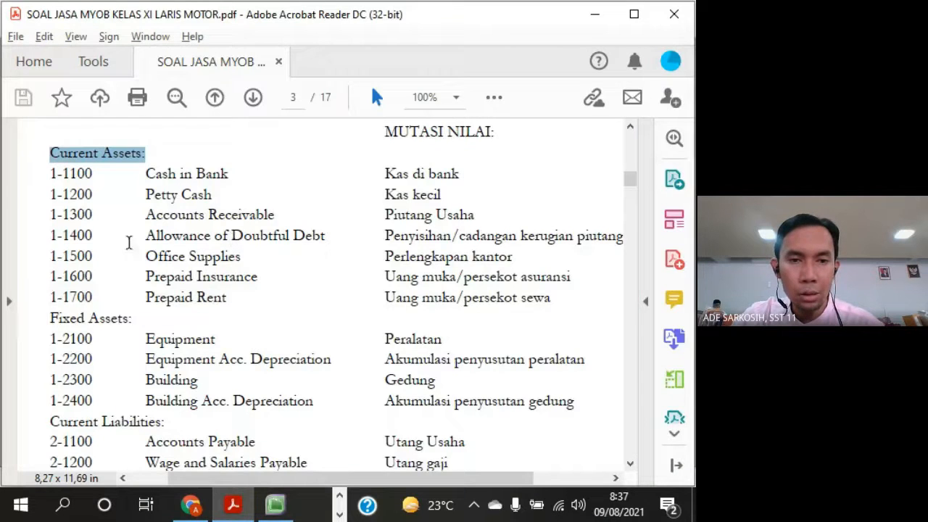
pyautogui.hotkey('alt', 'Tab')
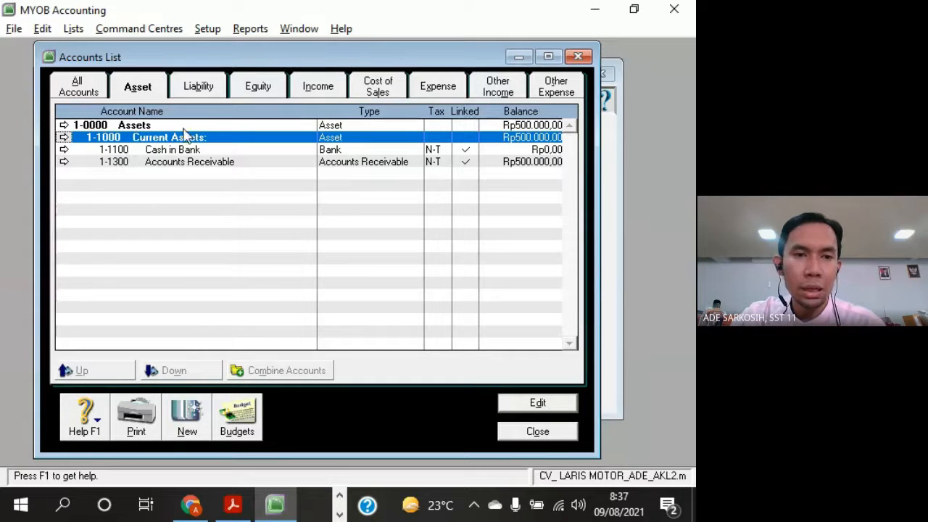
pyautogui.click(130, 150)
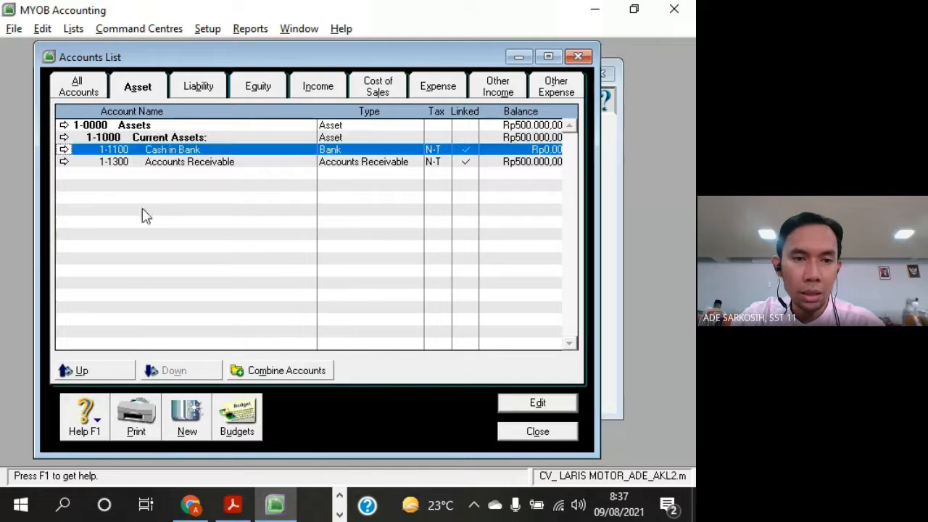
pyautogui.click(197, 163)
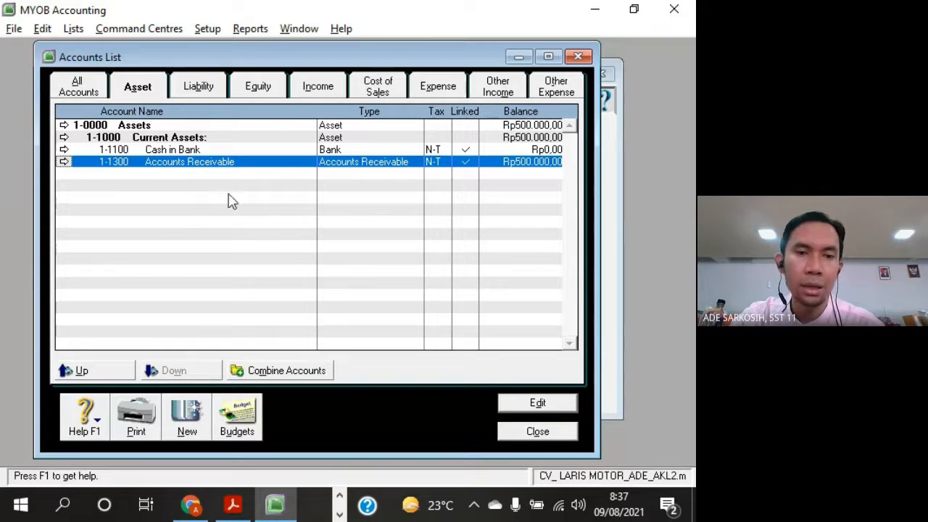
# Reset the opening balance of account 1-1300 Accounts Receivable to 0 and save the account
pyautogui.doubleClick(340, 162)
pyautogui.click(358, 269)
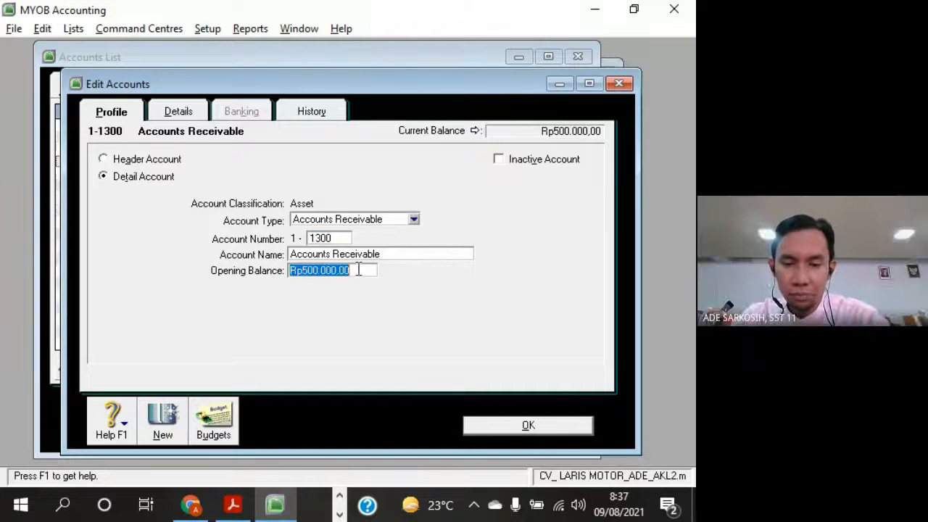
pyautogui.write('0')
pyautogui.click(525, 426)
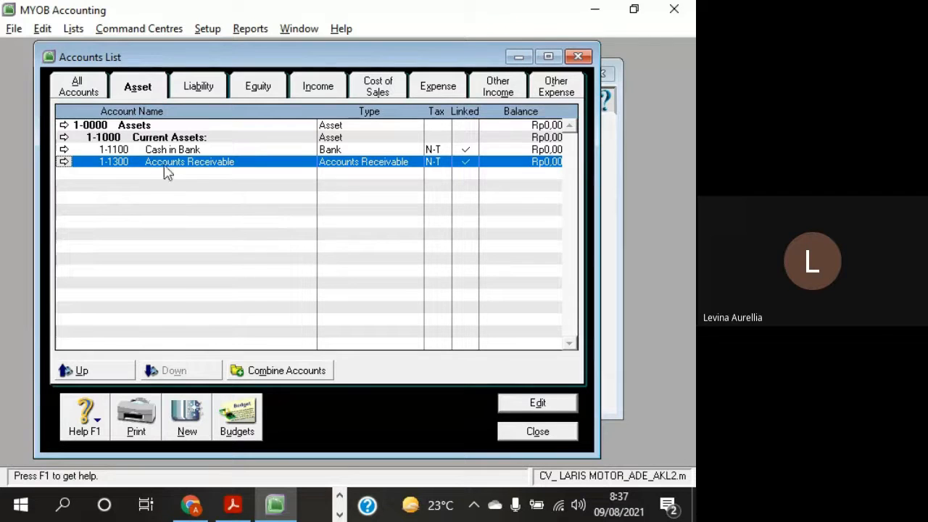
# Move Cash in Bank up one level together with Accounts Receivable, aligning both with the Current Assets: header
pyautogui.press('Up')
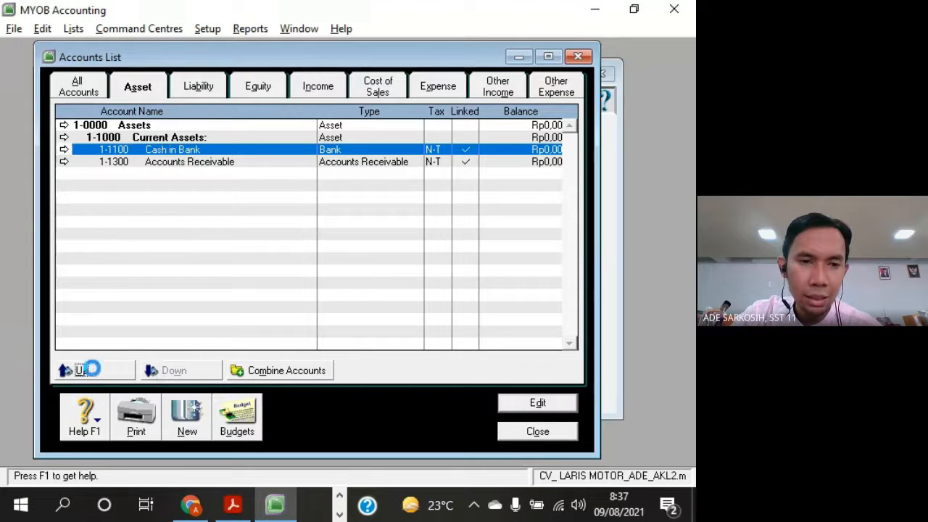
pyautogui.click(82, 370)
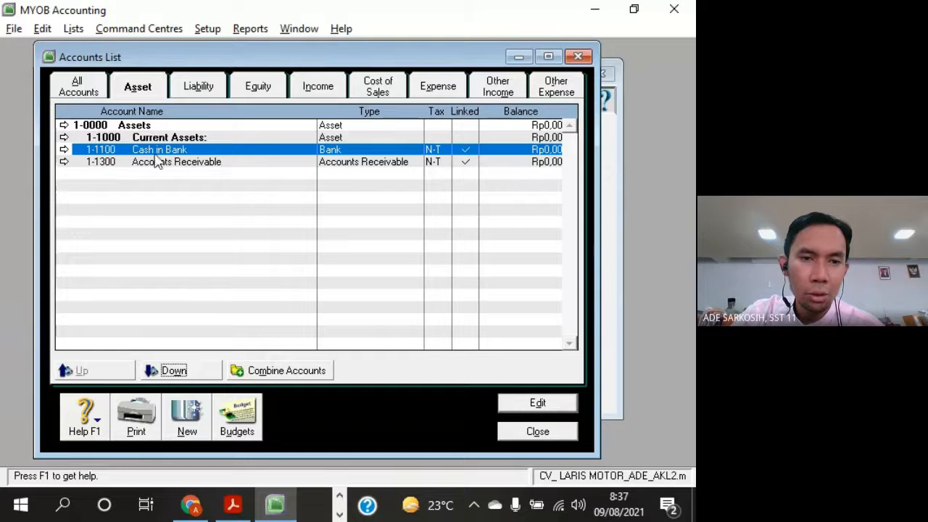
# Move Cash in Bank and Accounts Receivable down one level so both are indented under the Current Assets: header
pyautogui.click(177, 150)
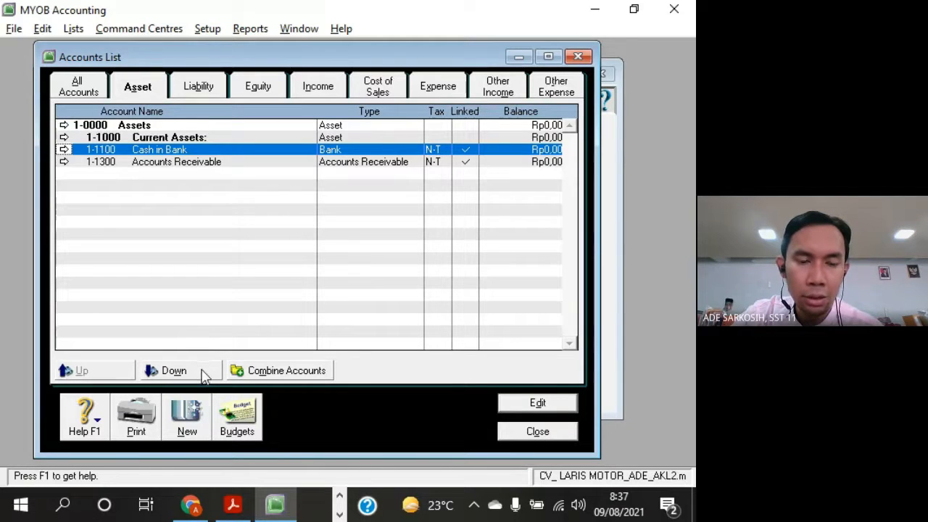
pyautogui.click(216, 163)
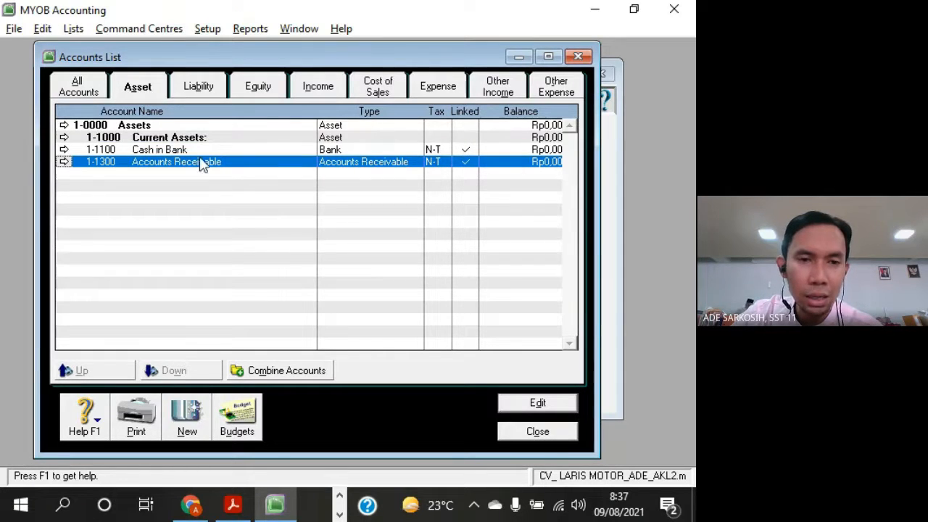
pyautogui.press('Up')
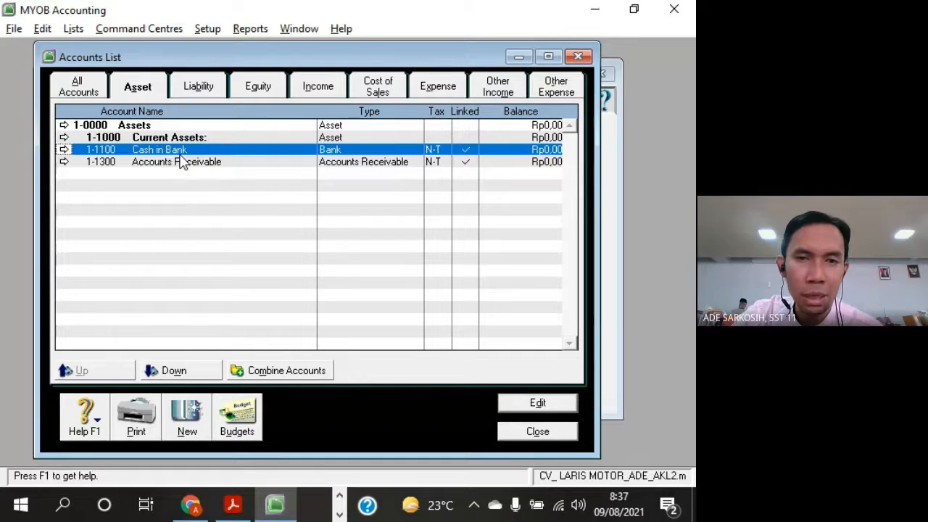
pyautogui.click(187, 374)
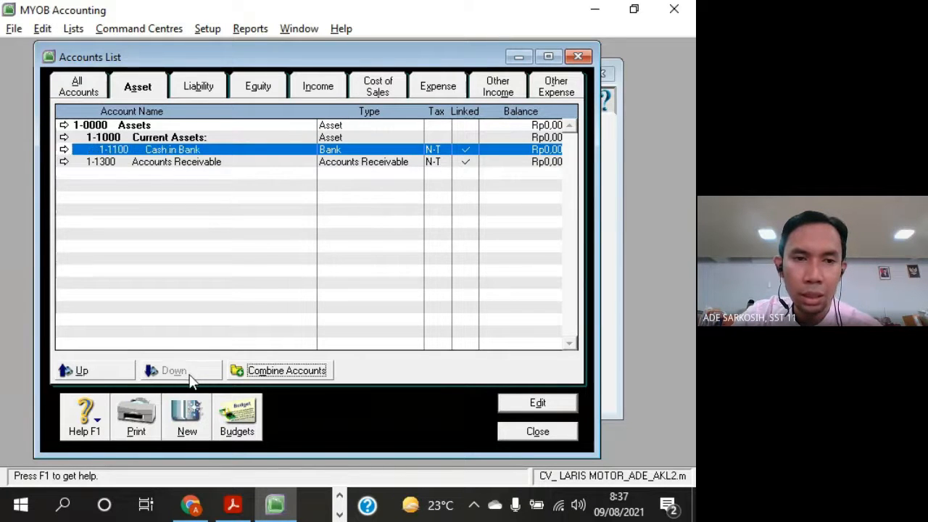
pyautogui.click(195, 166)
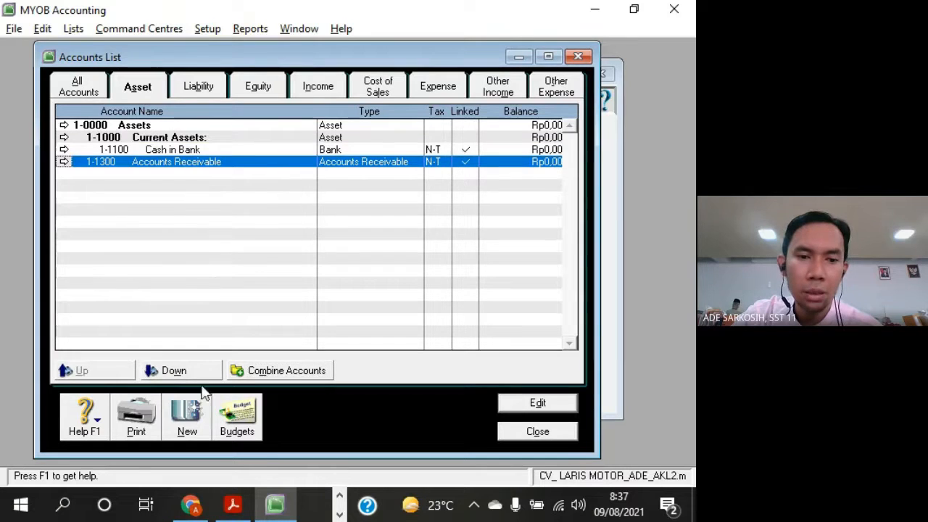
pyautogui.click(191, 376)
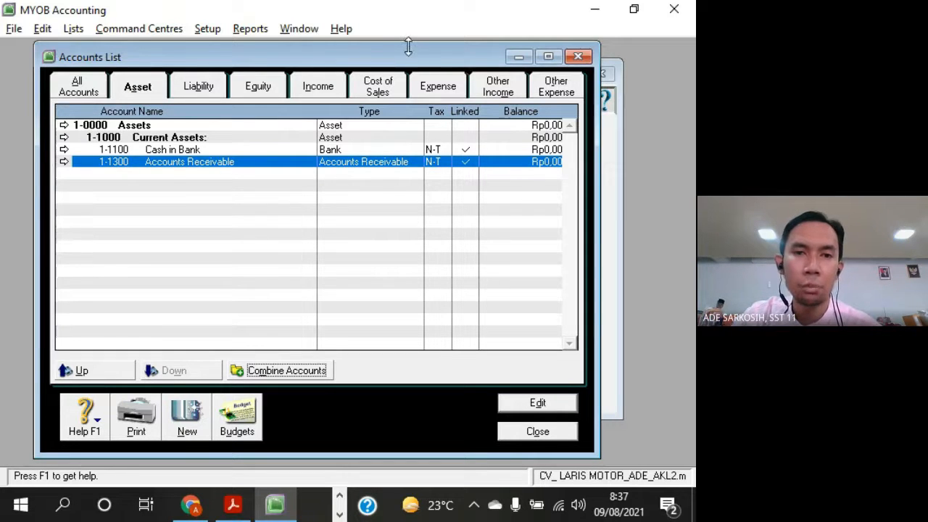
# Switch to the exercise PDF and compare its Current Assets accounts with the MYOB list, locating account 1-1200 Petty Cash
pyautogui.moveTo(404, 45); pyautogui.dragTo(380, 60)
pyautogui.click(233, 504)
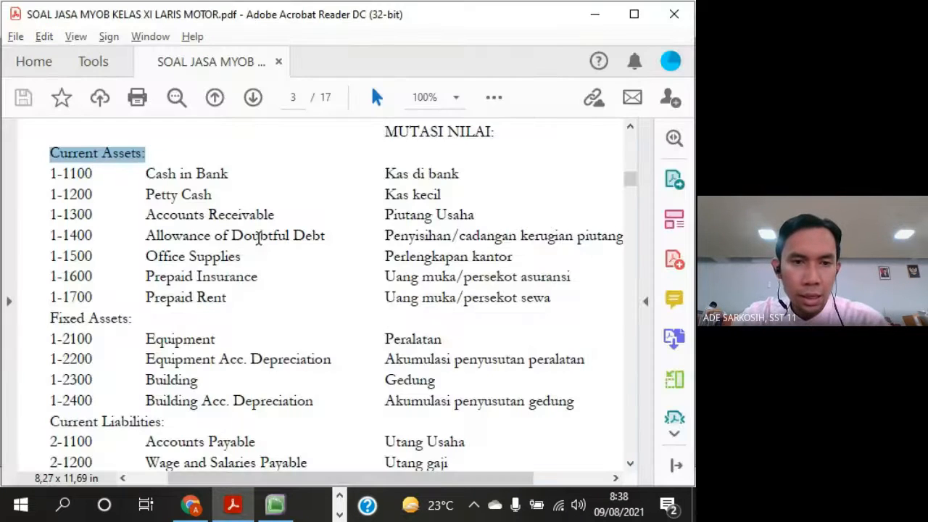
pyautogui.click(120, 161)
pyautogui.moveTo(143, 173); pyautogui.dragTo(191, 175)
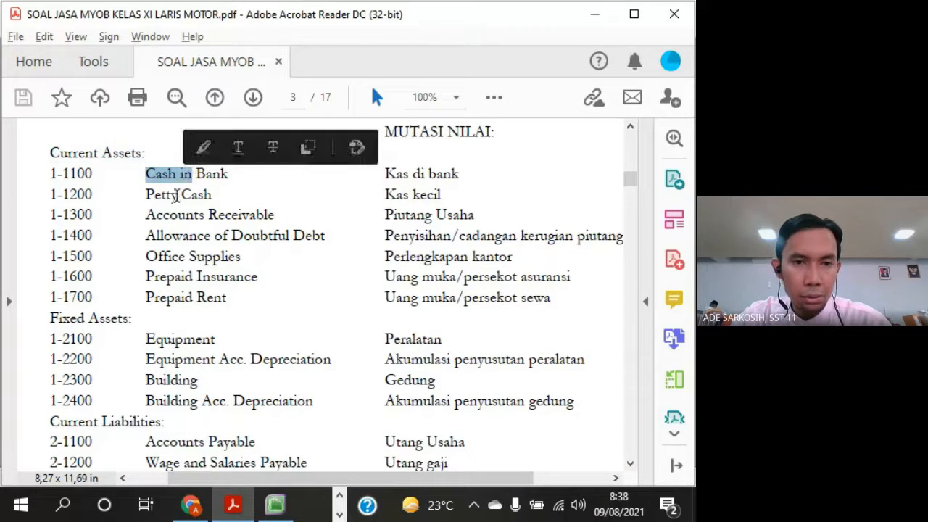
pyautogui.moveTo(147, 214); pyautogui.dragTo(274, 215)
pyautogui.click(89, 193)
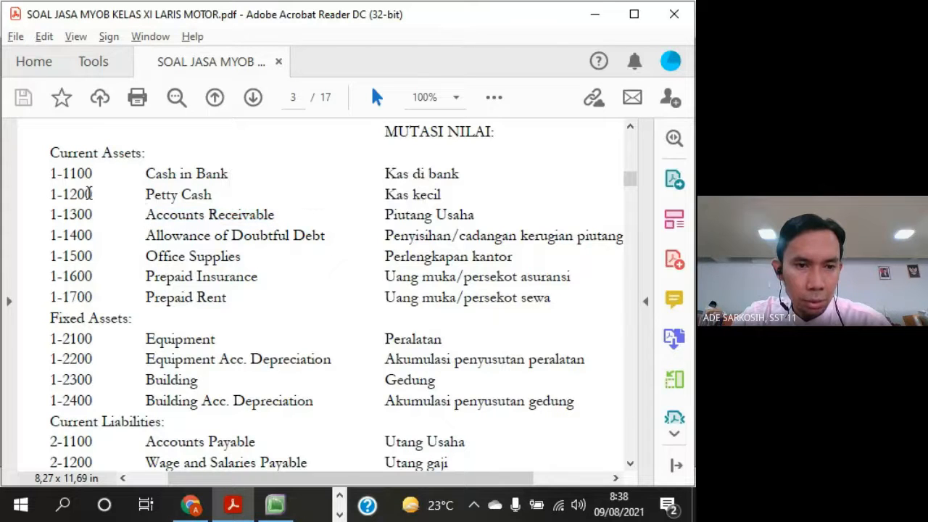
pyautogui.moveTo(53, 194); pyautogui.dragTo(211, 196)
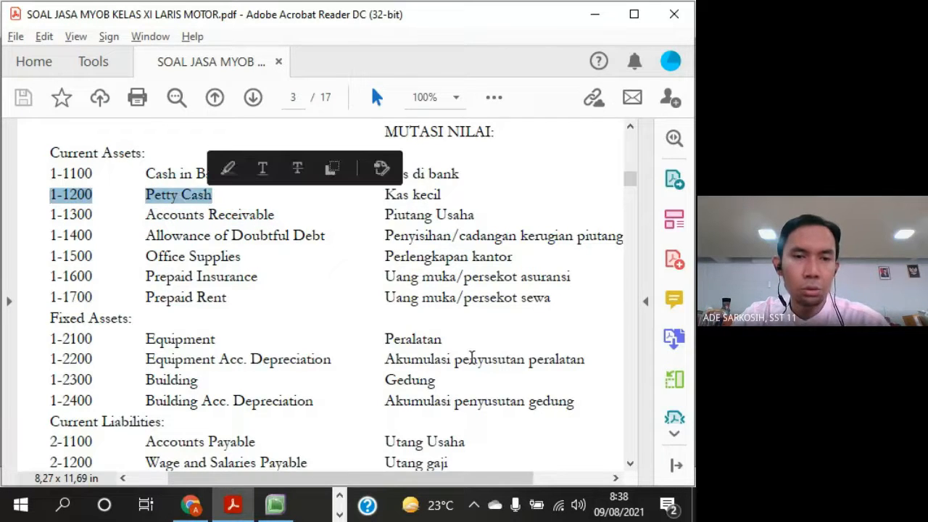
# Switch back to MYOB and start a new detail account in the Asset classification
pyautogui.hotkey('alt', 'Tab')
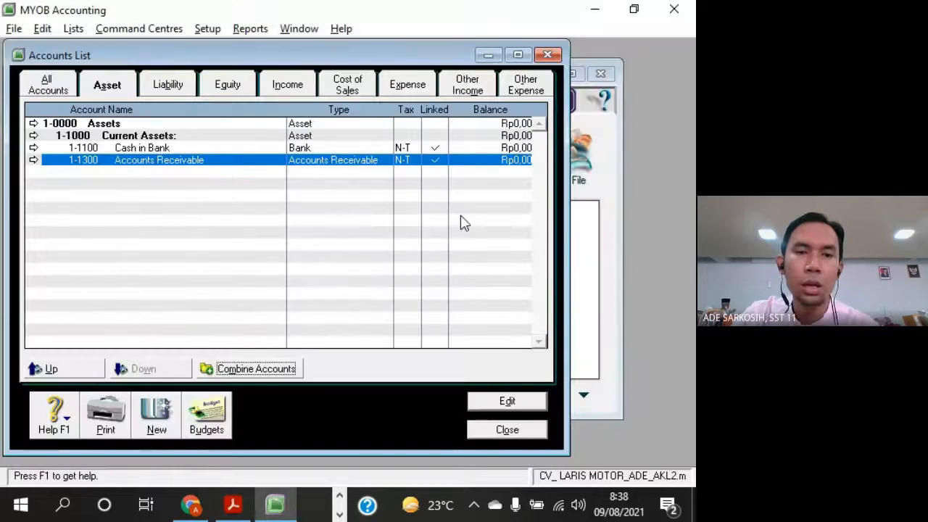
pyautogui.click(154, 416)
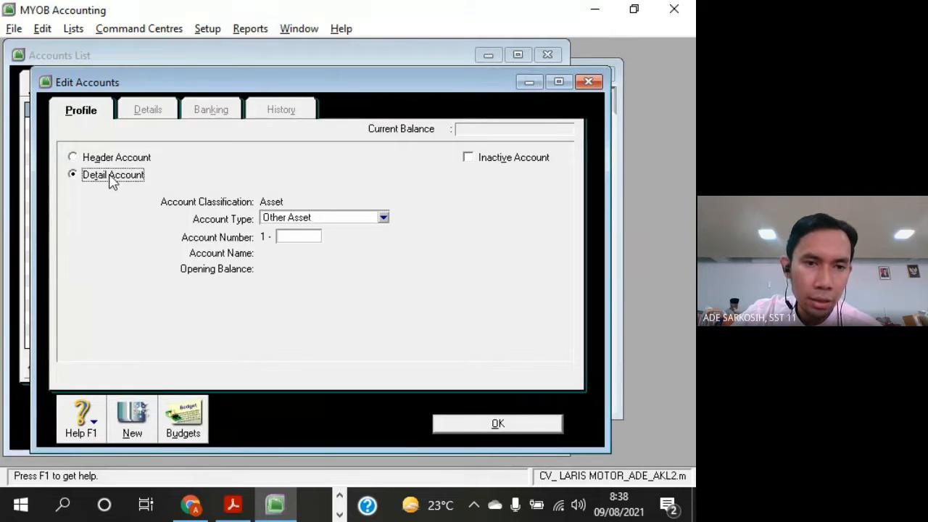
pyautogui.moveTo(238, 85); pyautogui.dragTo(287, 75)
# Examine in the exercise PDF which accounts fall under the Current Assets and Fixed Assets headings
pyautogui.hotkey('alt', 'Tab')
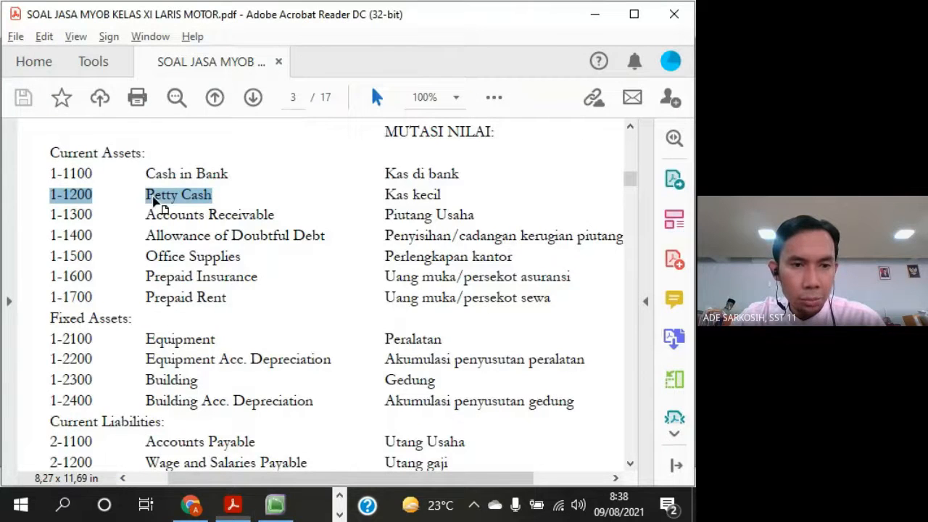
pyautogui.moveTo(70, 173); pyautogui.dragTo(231, 299)
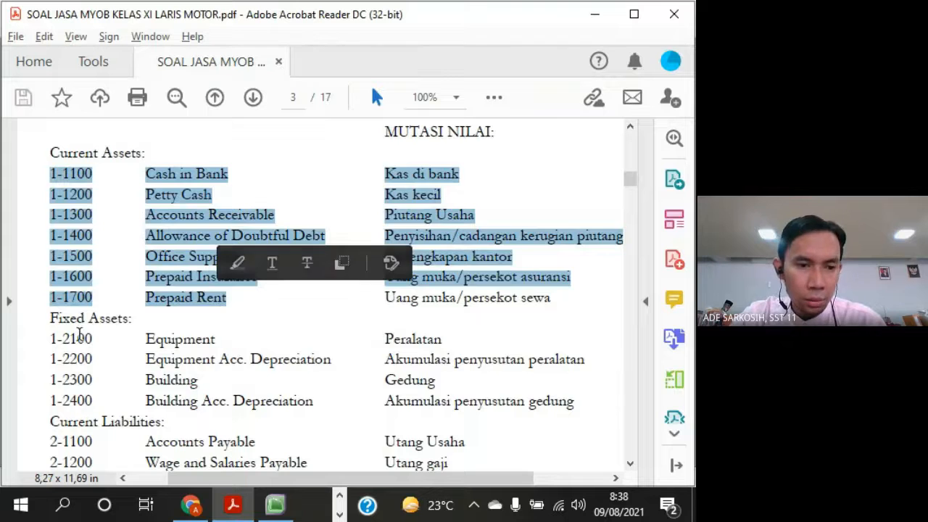
pyautogui.moveTo(79, 335); pyautogui.dragTo(192, 400)
pyautogui.moveTo(52, 319); pyautogui.dragTo(129, 319)
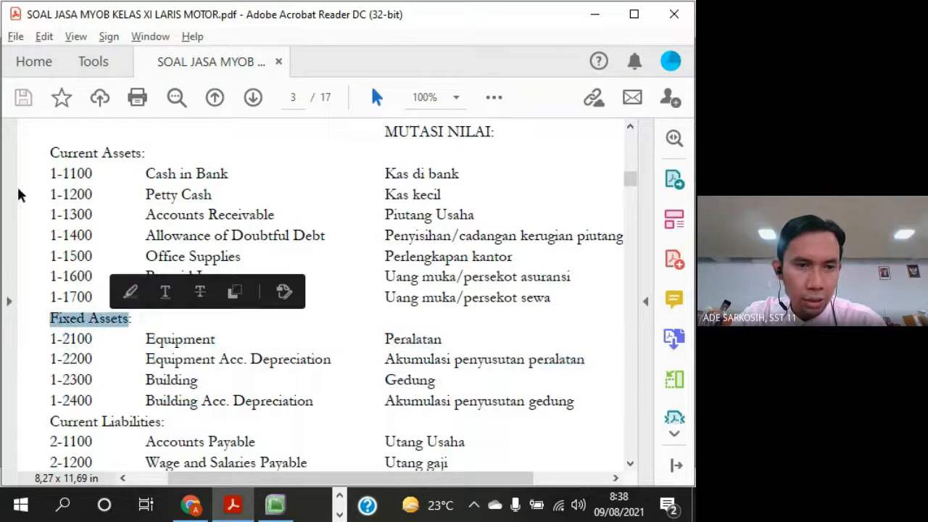
pyautogui.moveTo(51, 153); pyautogui.dragTo(142, 153)
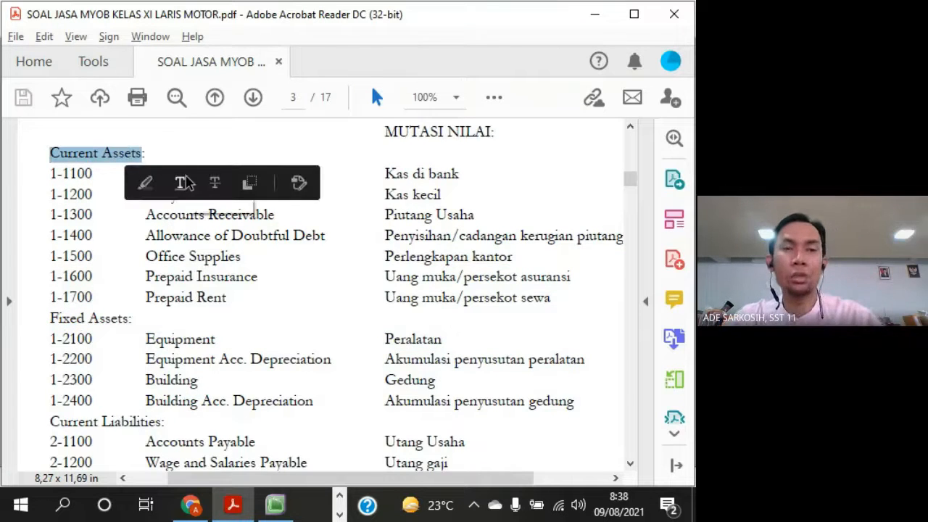
pyautogui.hotkey('alt', 'Tab')
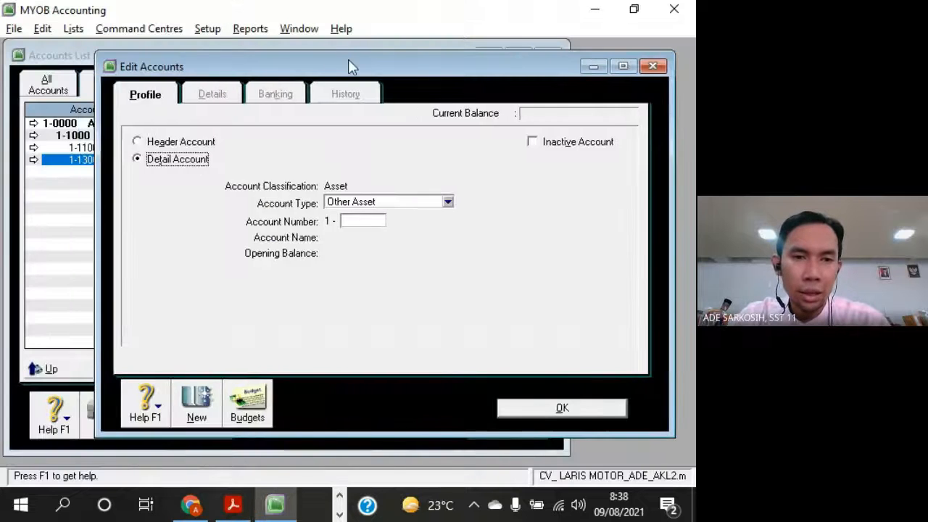
pyautogui.moveTo(348, 67); pyautogui.dragTo(441, 78)
pyautogui.hotkey('alt', 'Tab')
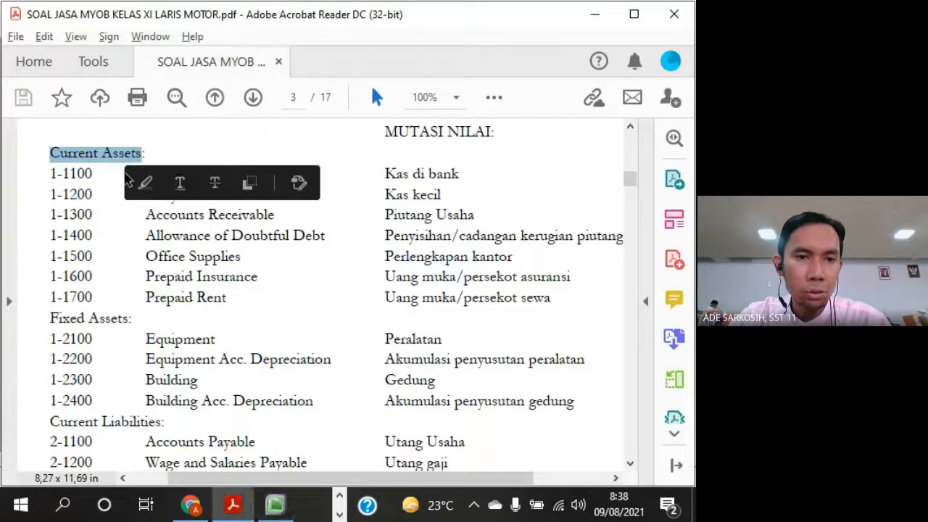
pyautogui.click(104, 164)
# Return to MYOB and set the new account's type to Other Current Asset
pyautogui.hotkey('alt', 'Tab')
pyautogui.click(472, 215)
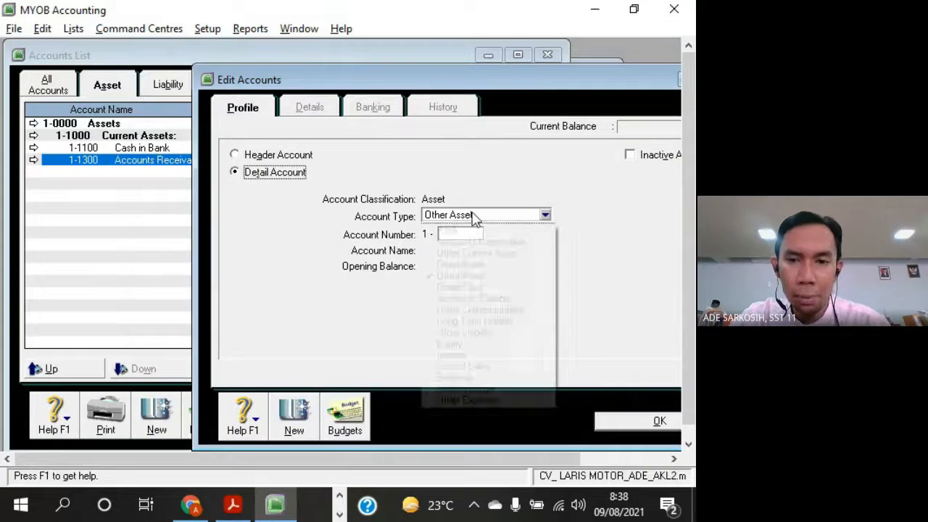
pyautogui.click(480, 253)
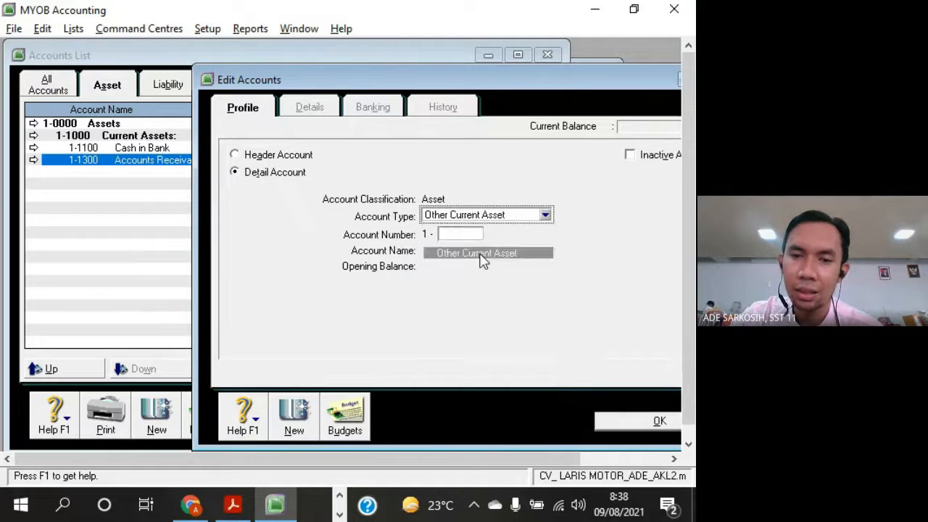
# Give the new account the number 1-1200 and the name Petty Cash
pyautogui.click(456, 233)
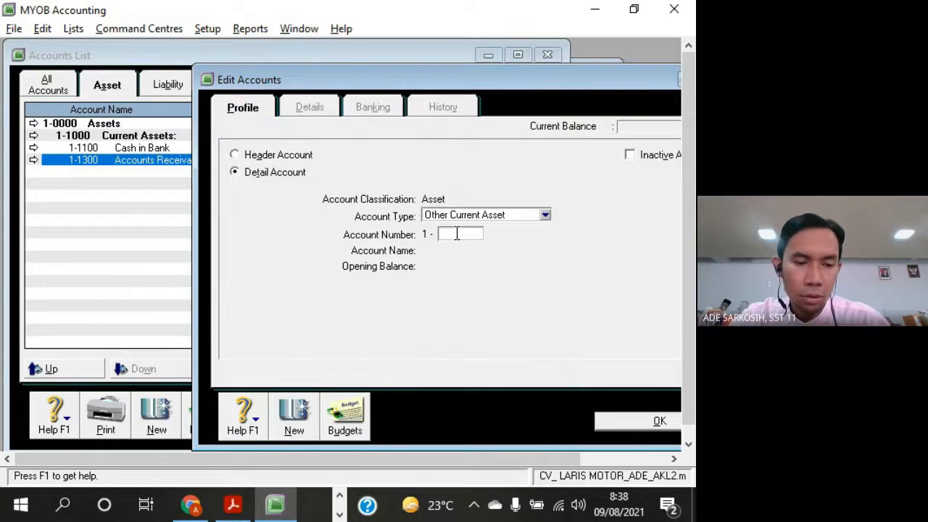
pyautogui.hotkey('alt', 'Tab')
pyautogui.hotkey('alt', 'Tab')
pyautogui.write('12')
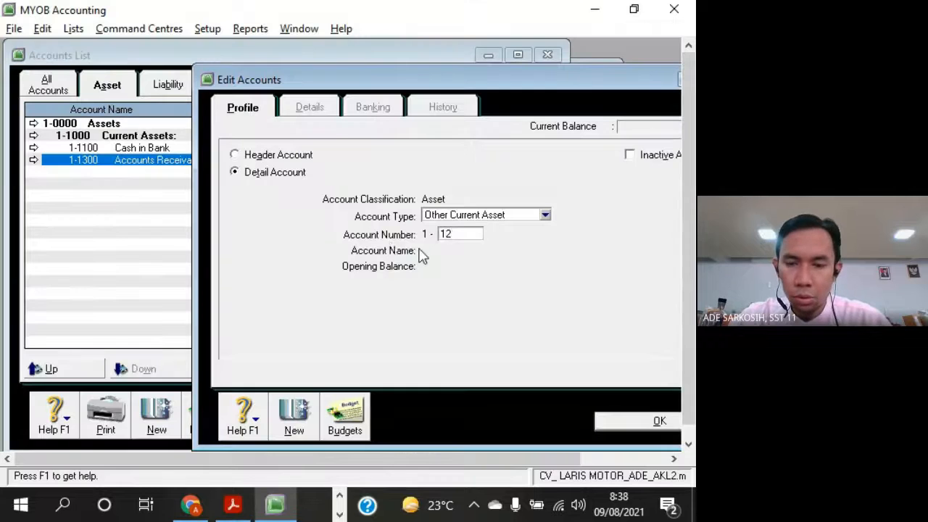
pyautogui.write('00')
pyautogui.press('Tab')
pyautogui.write('Pe')
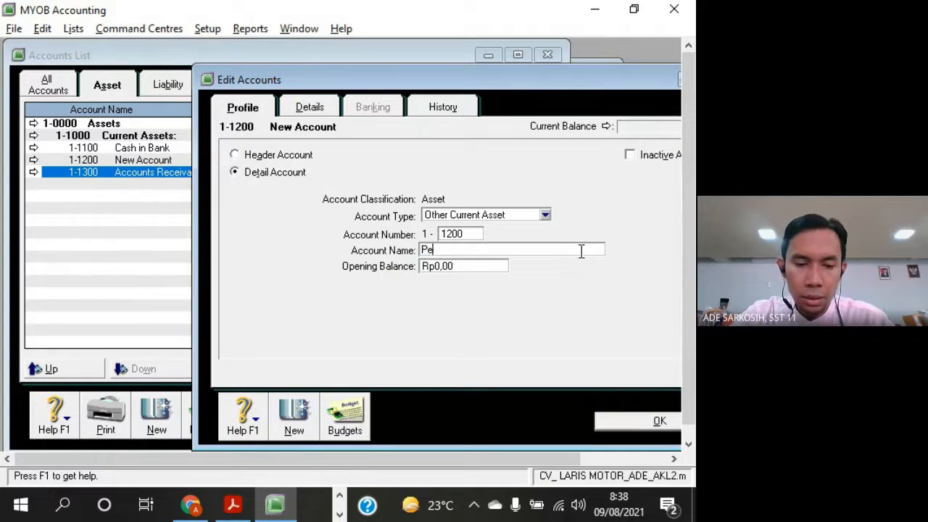
pyautogui.write('tty Cash')
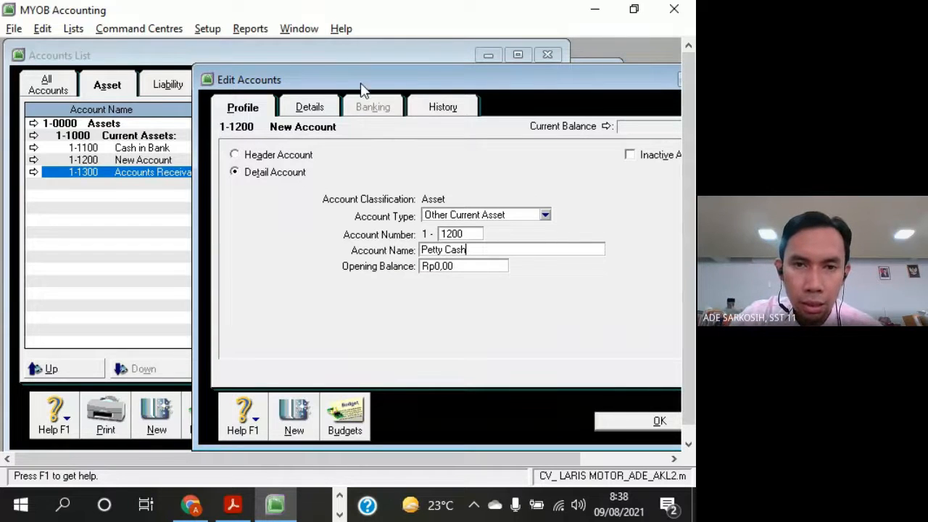
pyautogui.moveTo(367, 80); pyautogui.dragTo(495, 44)
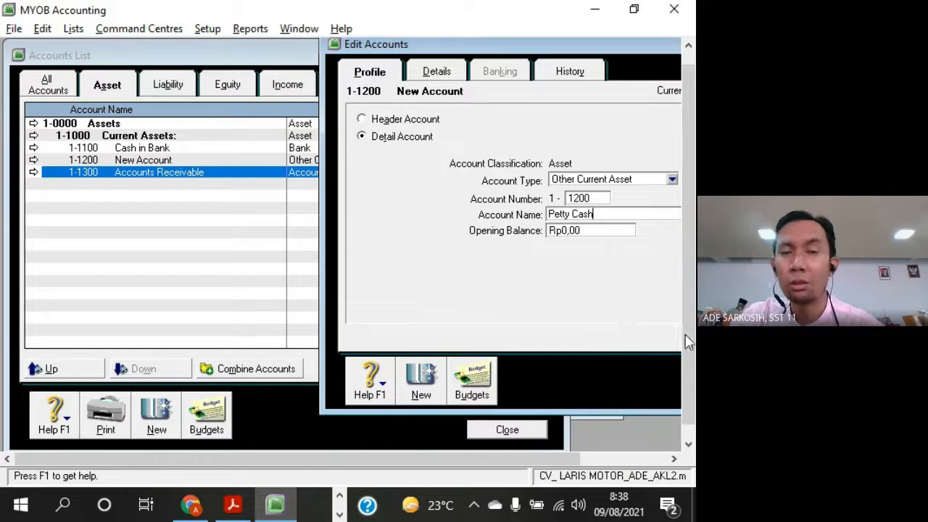
pyautogui.moveTo(461, 53); pyautogui.dragTo(488, 66)
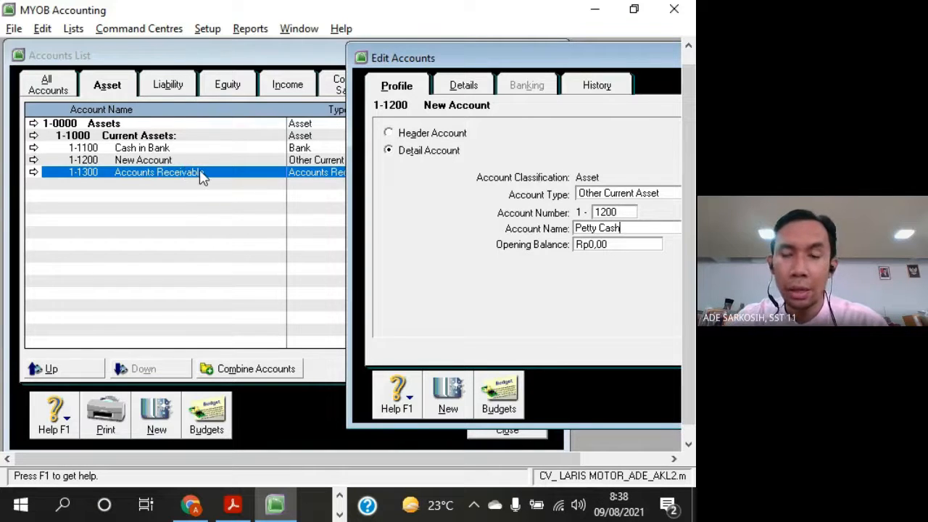
pyautogui.press('Tab')
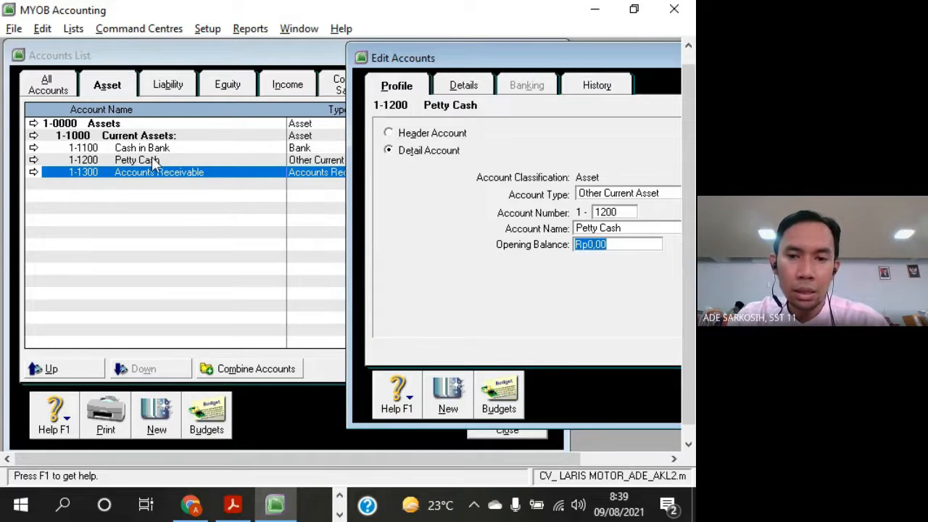
# Create another Other Current Asset detail account numbered 1-1400, taking the number from Allowance of Doubtful Debt in the exercise PDF
pyautogui.click(448, 401)
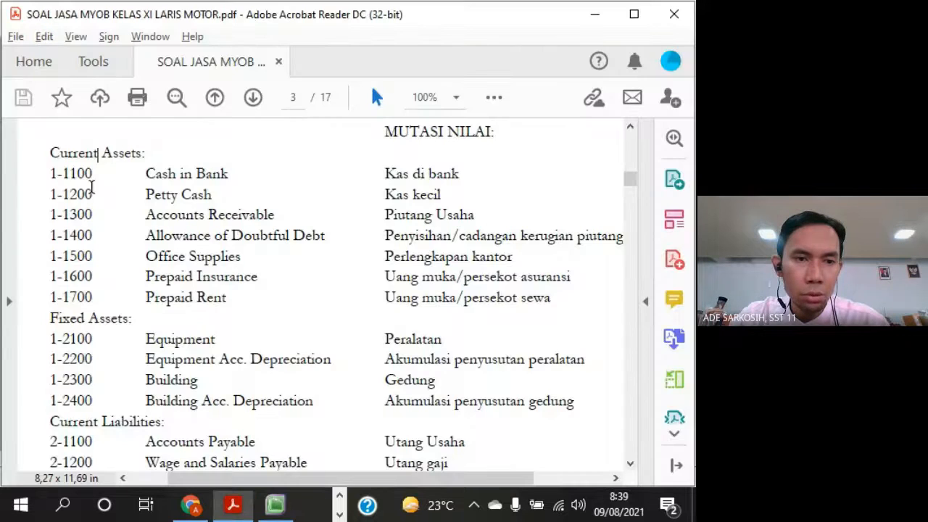
pyautogui.hotkey('alt', 'Tab')
pyautogui.moveTo(65, 235); pyautogui.dragTo(326, 235)
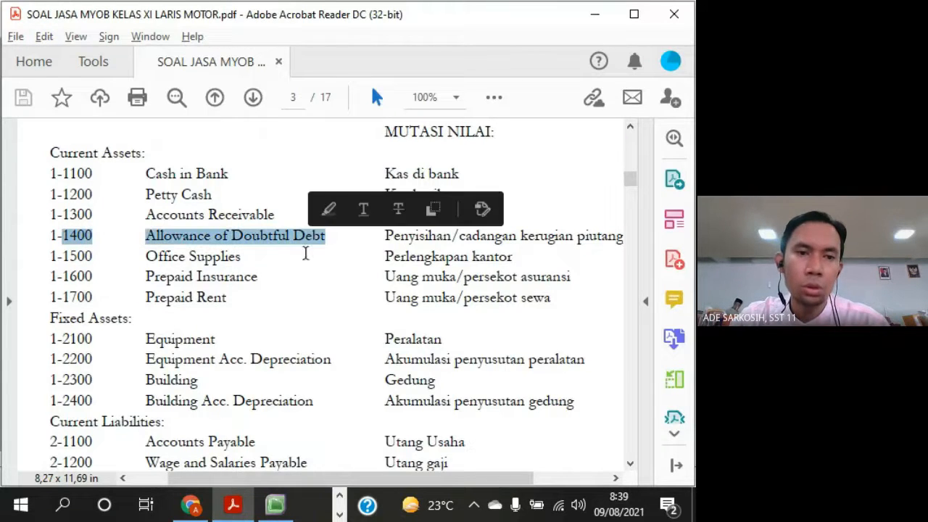
pyautogui.hotkey('alt', 'Tab')
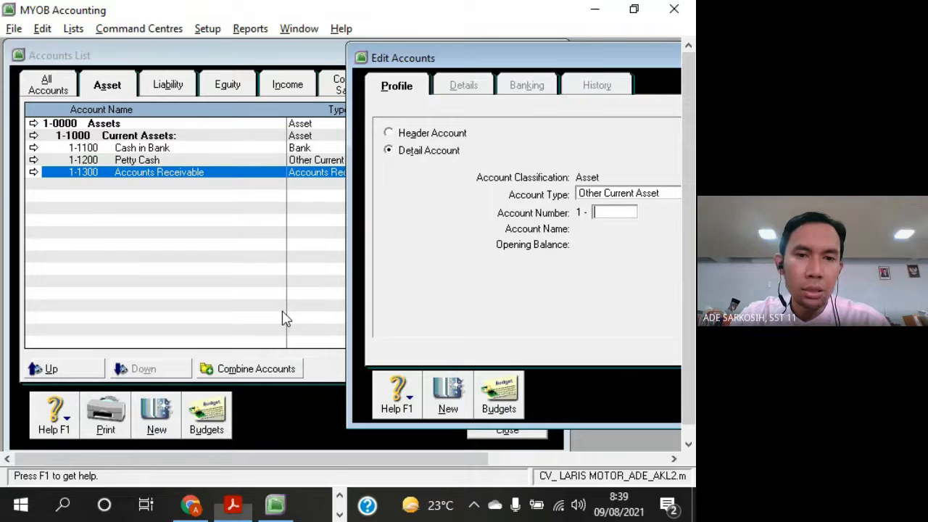
pyautogui.click(433, 154)
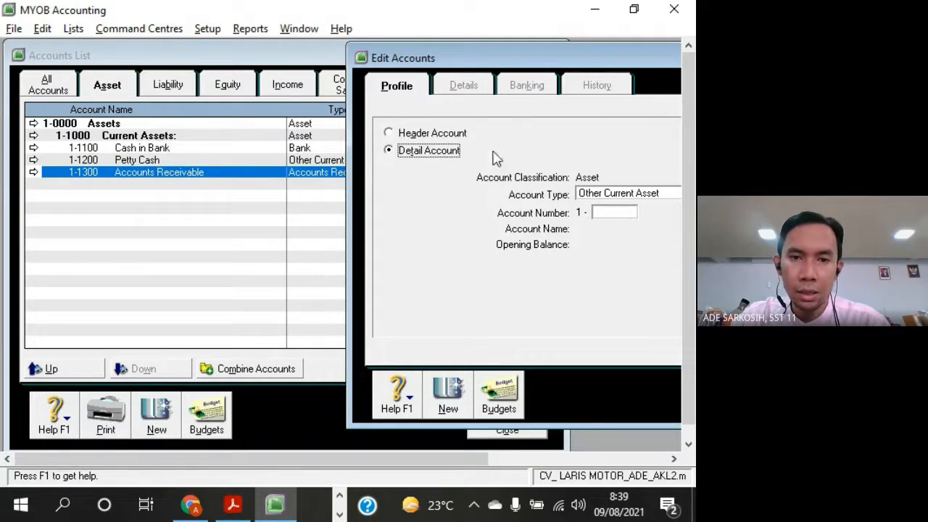
pyautogui.click(615, 212)
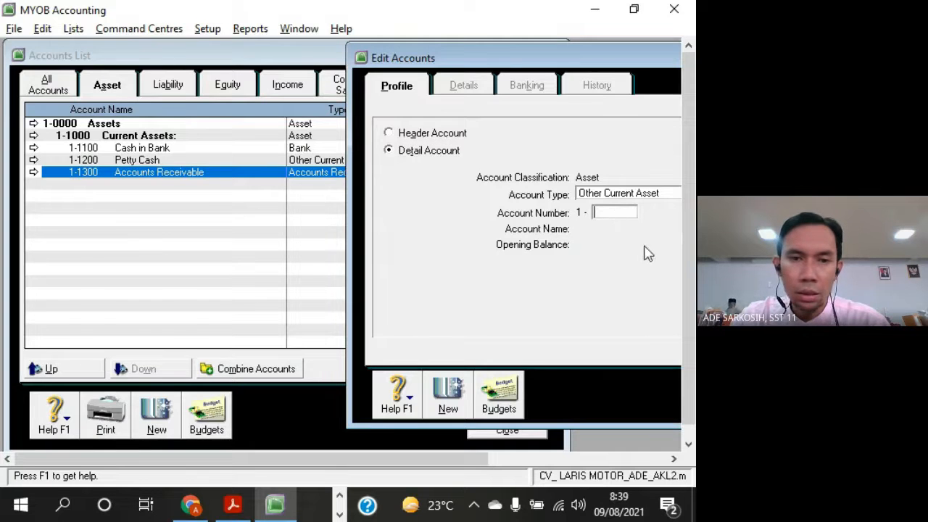
pyautogui.hotkey('alt', 'Tab')
# Name account 1-1400 Allowance of Doubtful Debt, following the exercise PDF
pyautogui.hotkey('alt', 'Tab')
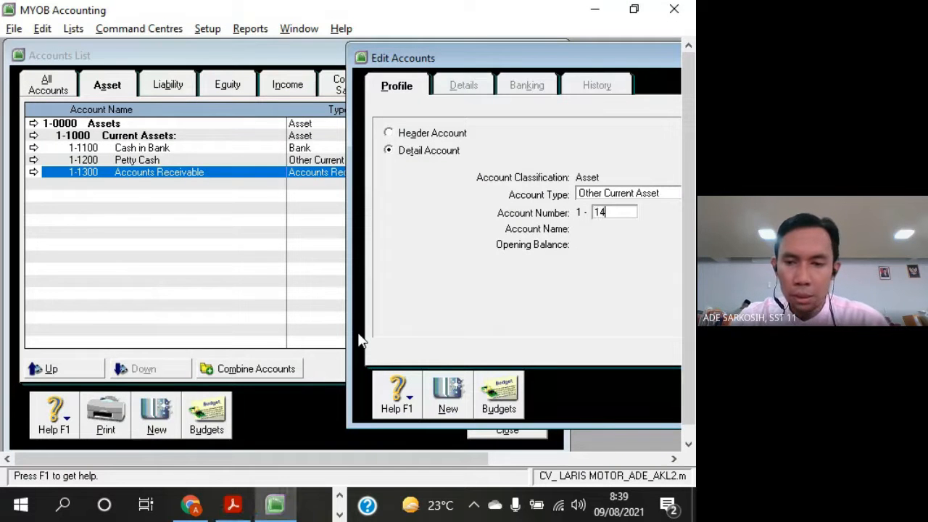
pyautogui.write('1400')
pyautogui.press('Tab')
pyautogui.hotkey('alt', 'Tab')
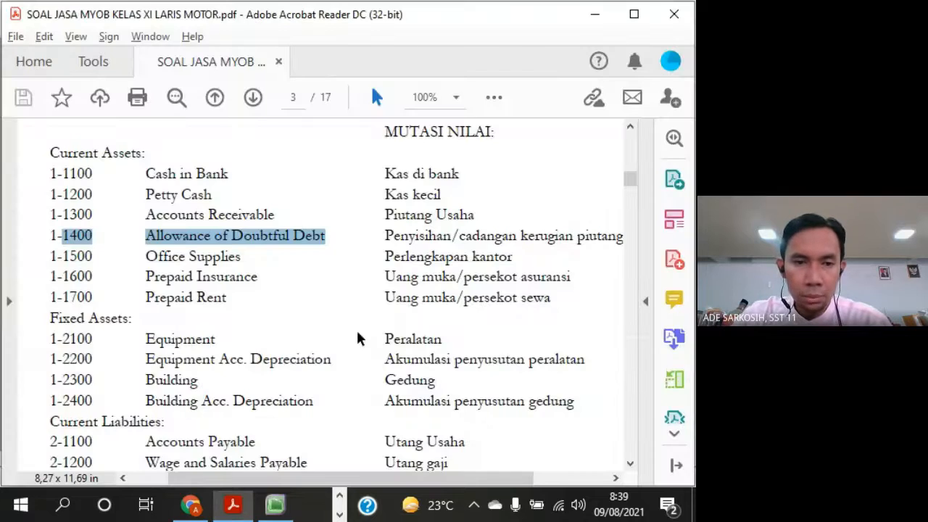
pyautogui.hotkey('alt', 'Tab')
pyautogui.write('A')
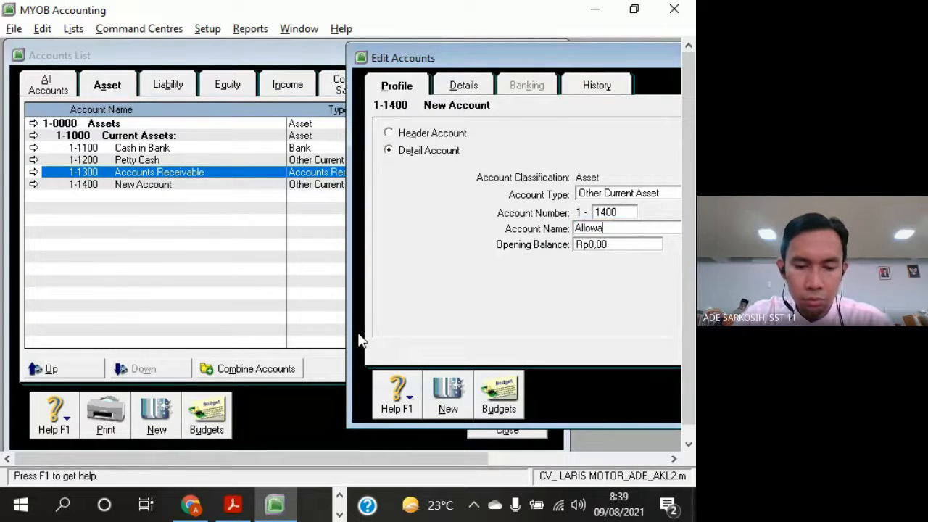
pyautogui.hotkey('alt', 'Tab')
pyautogui.hotkey('alt', 'Tab')
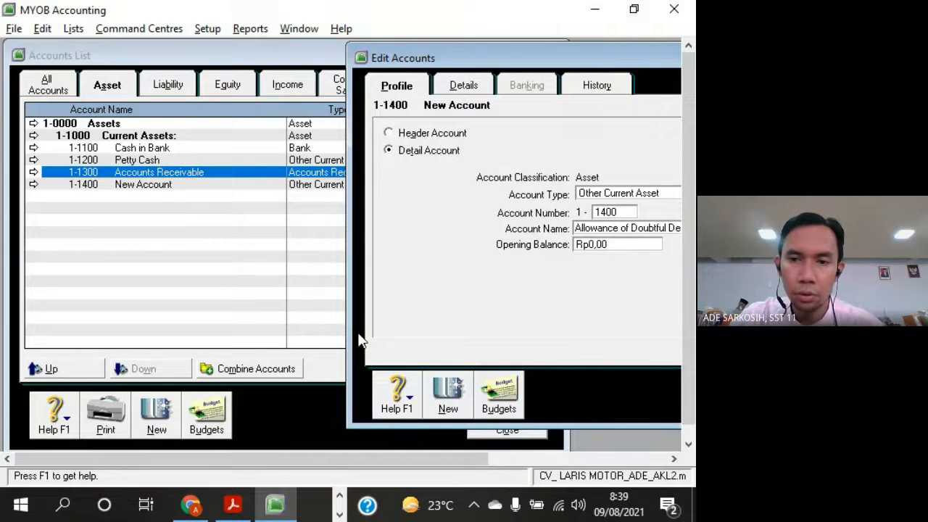
# Create the Other Current Asset detail account 1-1500 named Office Supplies, as listed in the exercise PDF
pyautogui.hotkey('alt', 'Tab')
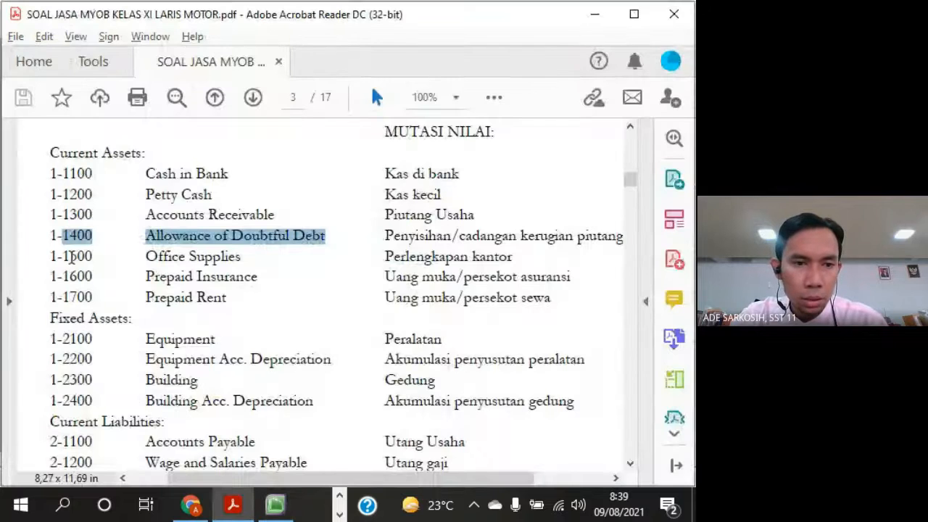
pyautogui.hotkey('alt', 'Tab')
pyautogui.click(449, 395)
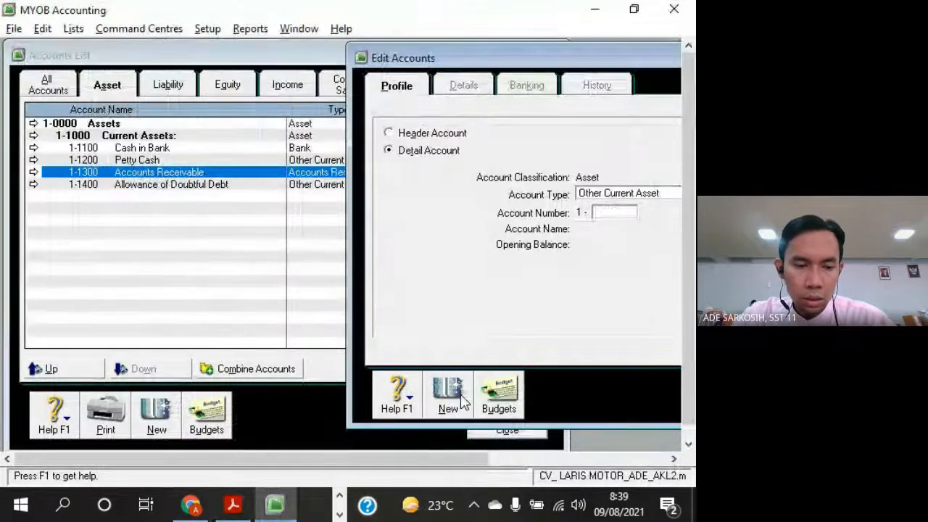
pyautogui.write('1500')
pyautogui.press('Tab')
pyautogui.hotkey('alt', 'Tab')
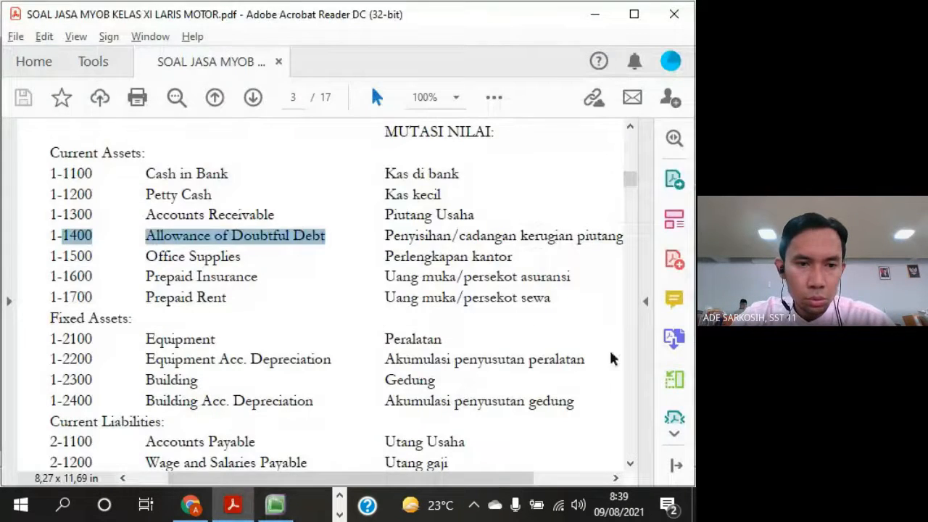
pyautogui.hotkey('alt', 'Tab')
pyautogui.write('Office Sup')
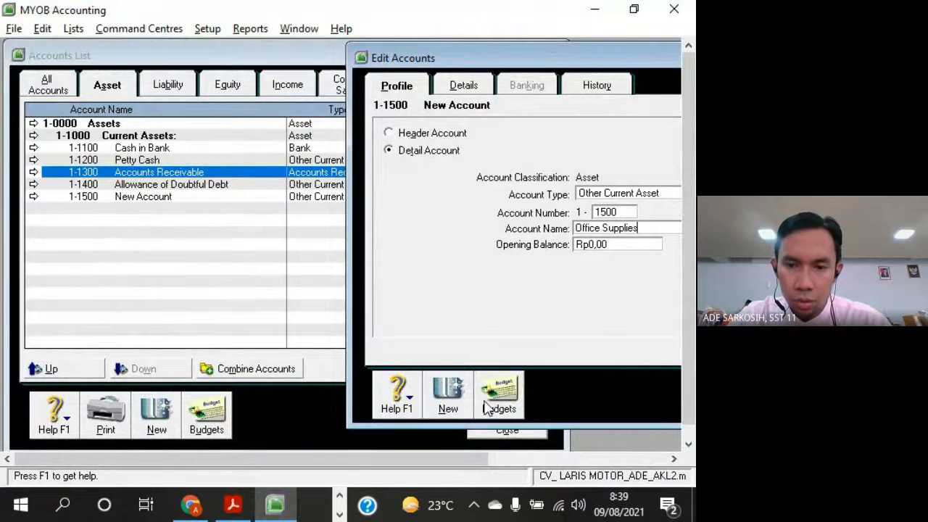
# Add the Other Current Asset detail account 1-1600 named Prepaid Insurance from the exercise PDF
pyautogui.click(444, 402)
pyautogui.hotkey('alt', 'Tab')
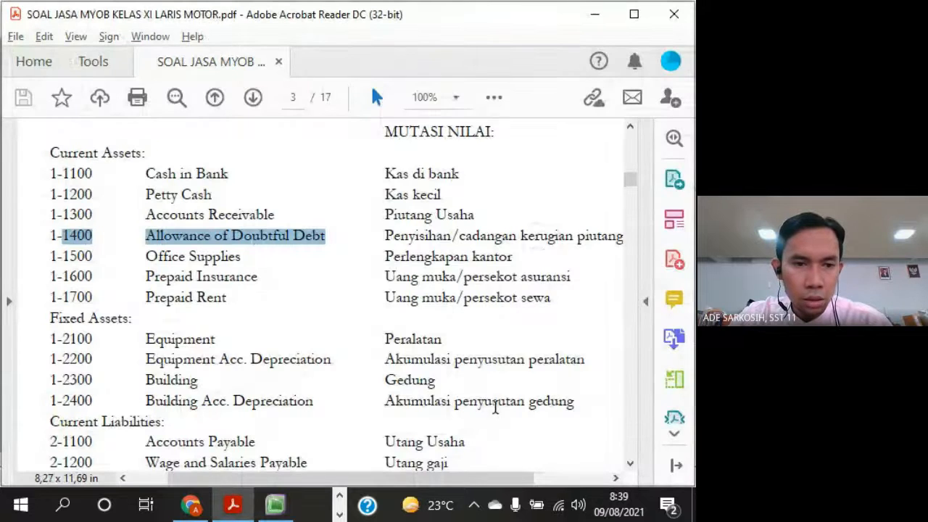
pyautogui.hotkey('alt', 'Tab')
pyautogui.write('1600')
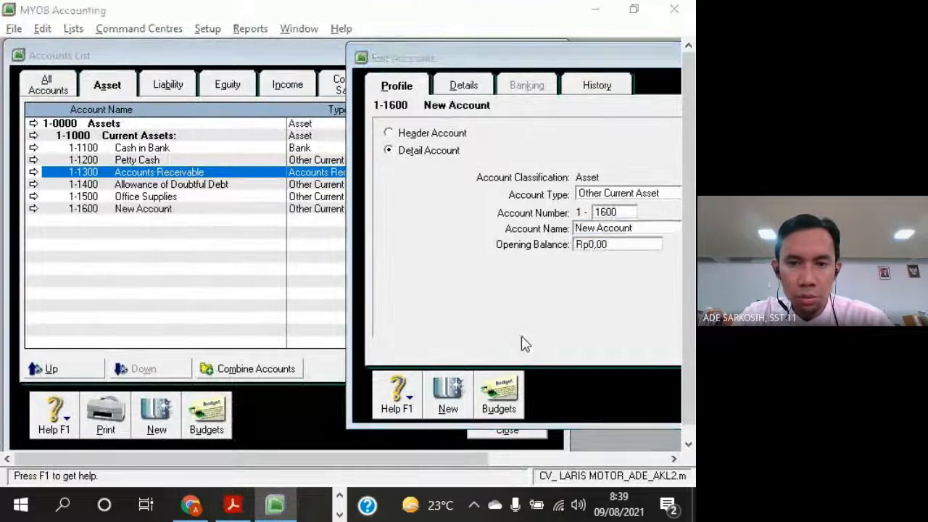
pyautogui.hotkey('alt', 'Tab')
# Add the Other Current Asset detail account 1-1700 named Prepaid Rent
pyautogui.hotkey('alt', 'Tab')
pyautogui.write('Prepaid Insurance')
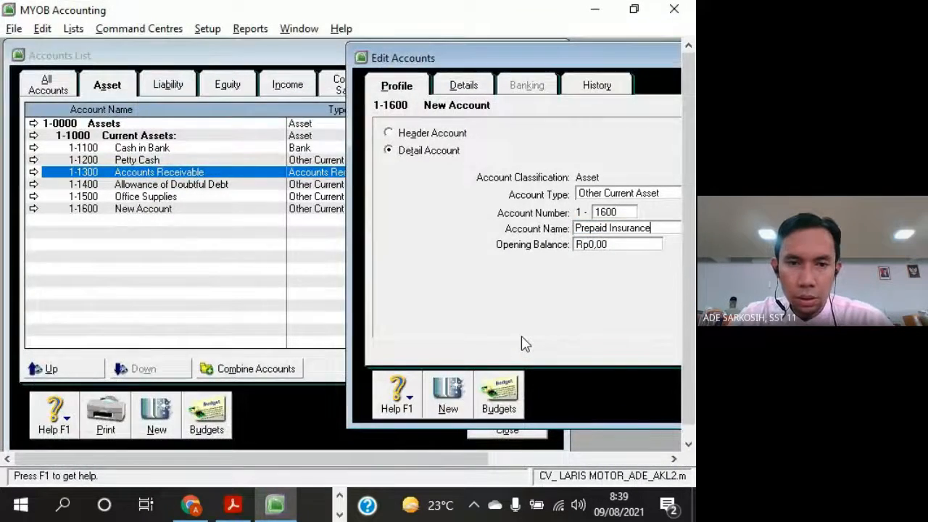
pyautogui.hotkey('alt', 'Tab')
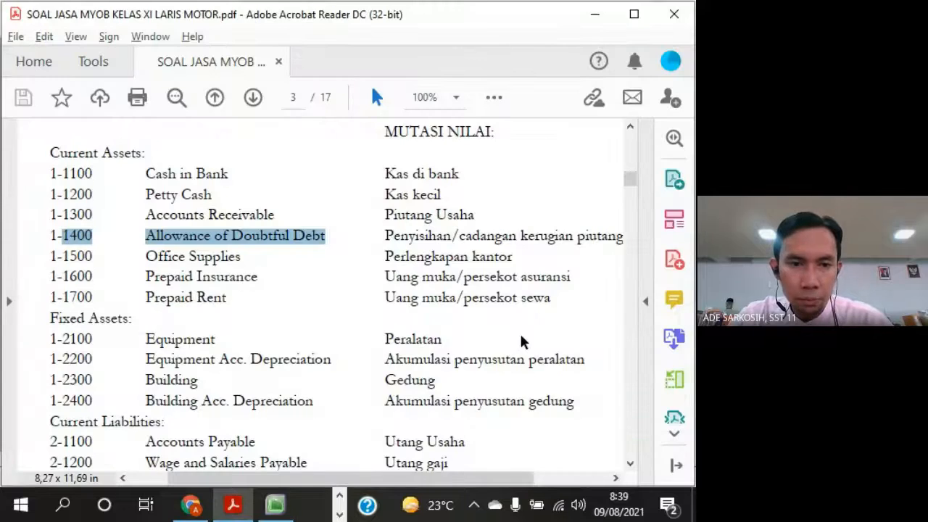
pyautogui.hotkey('alt', 'Tab')
pyautogui.click(449, 400)
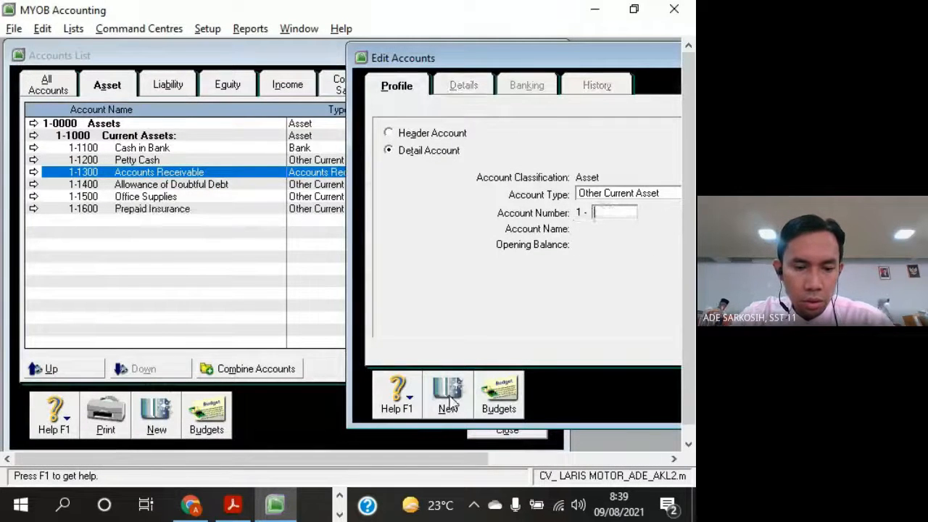
pyautogui.write('Prepaid Rent')
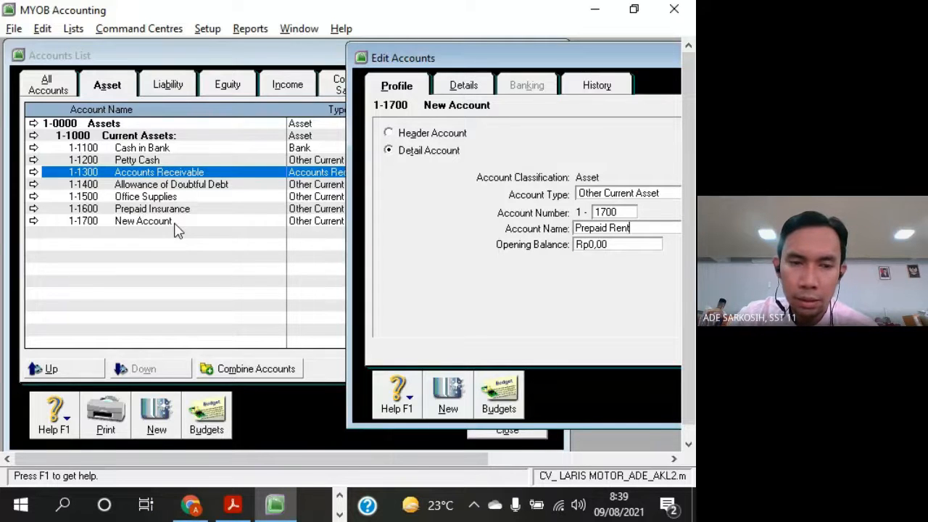
pyautogui.press('Tab')
# Check the Fixed Assets group in the exercise PDF and create a header account numbered 1-2000 for it in MYOB
pyautogui.hotkey('alt', 'Tab')
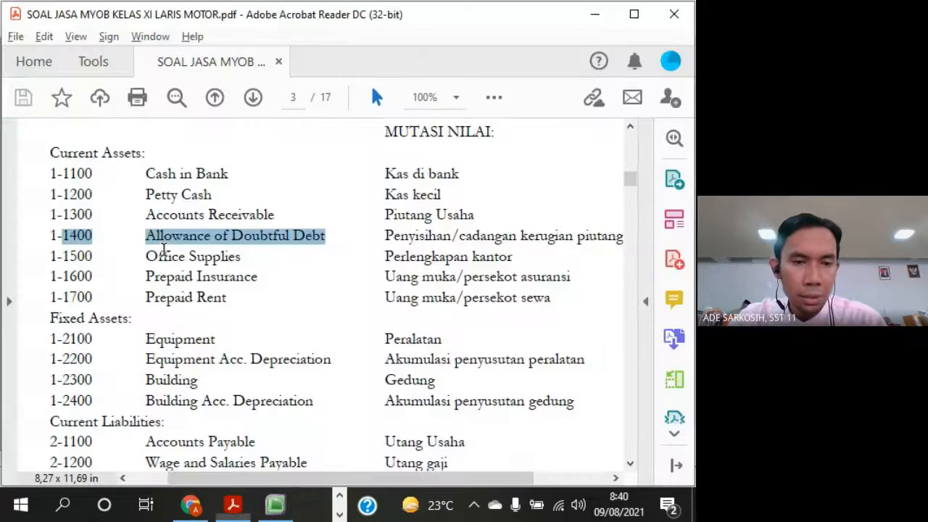
pyautogui.moveTo(53, 338); pyautogui.dragTo(298, 383)
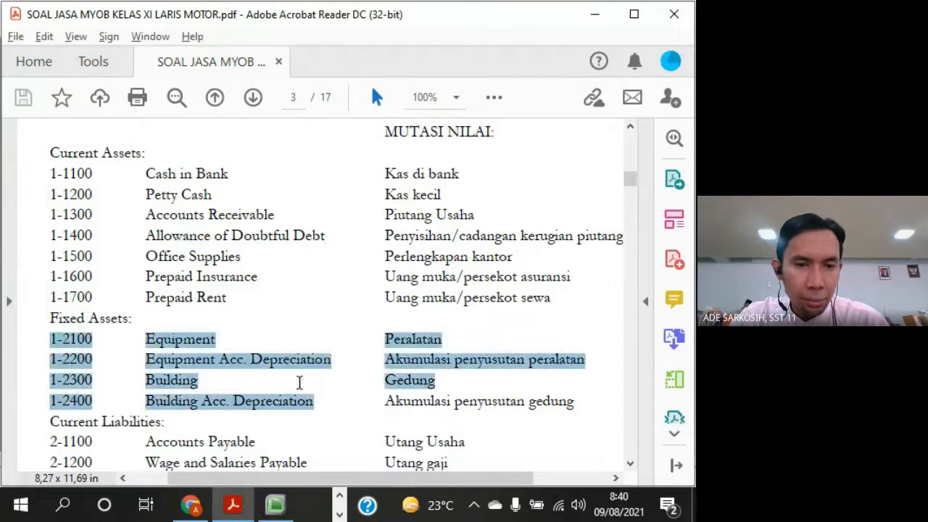
pyautogui.moveTo(46, 317); pyautogui.dragTo(137, 322)
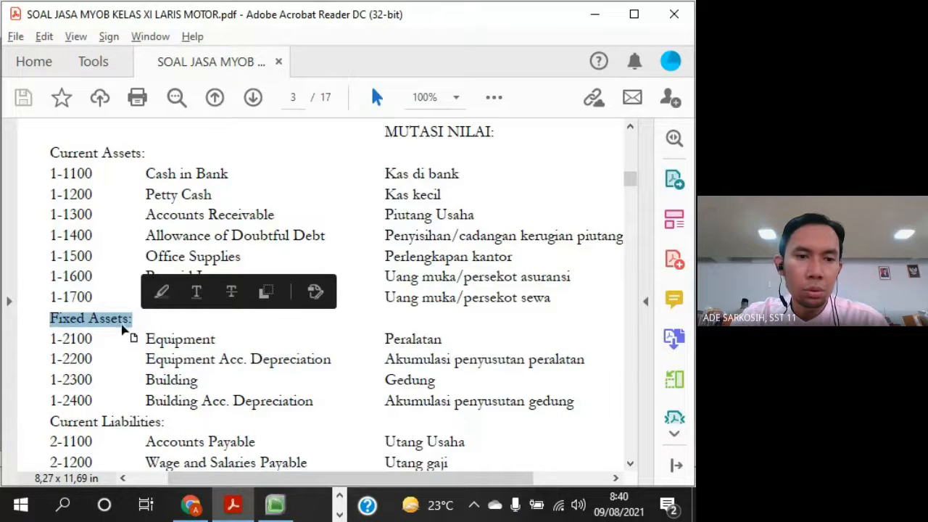
pyautogui.hotkey('alt', 'Tab')
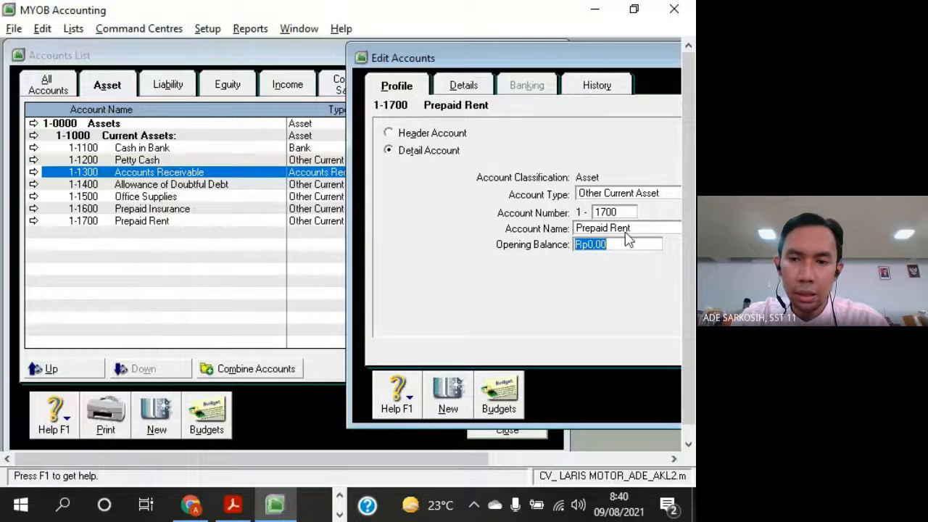
pyautogui.click(449, 399)
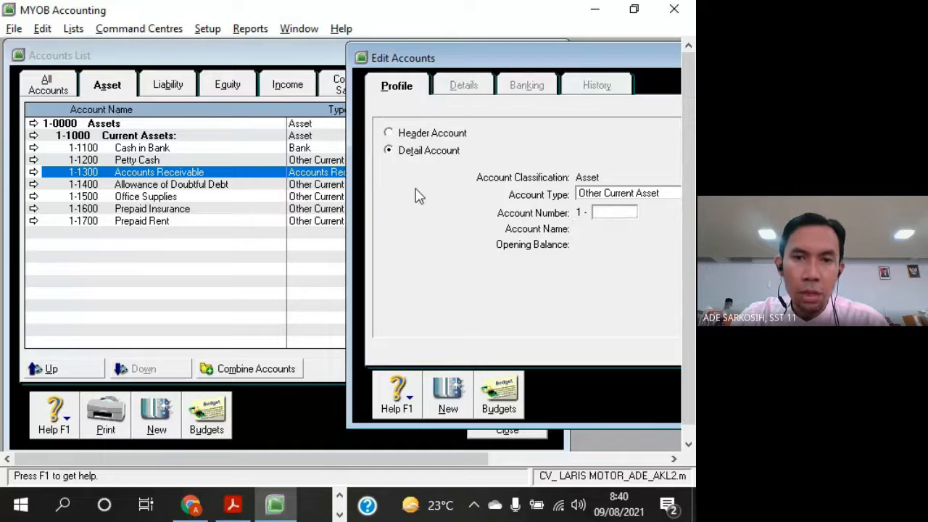
pyautogui.click(402, 136)
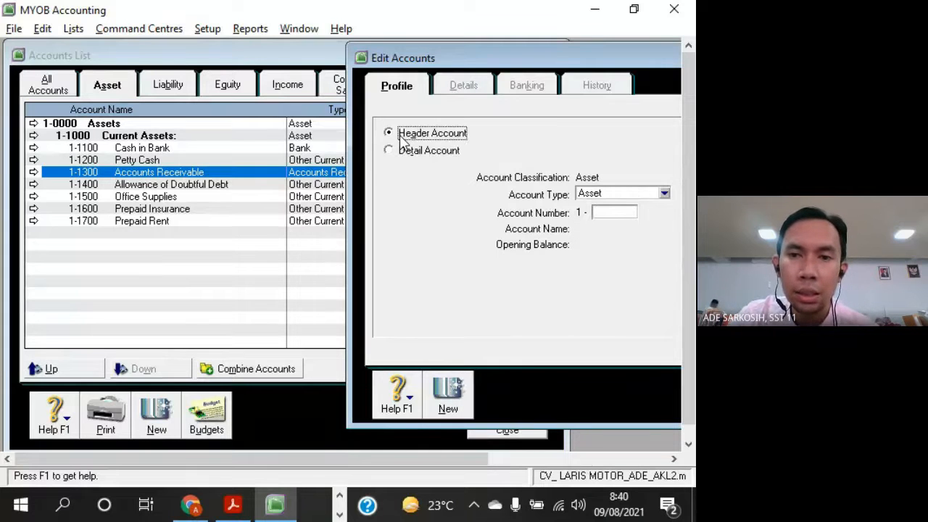
pyautogui.click(617, 215)
pyautogui.write('2')
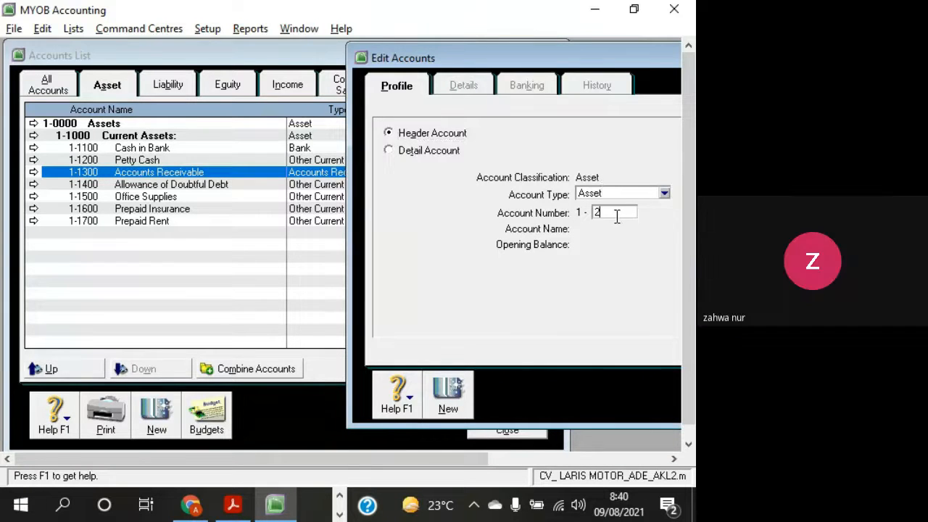
pyautogui.write('000')
pyautogui.press('Tab')
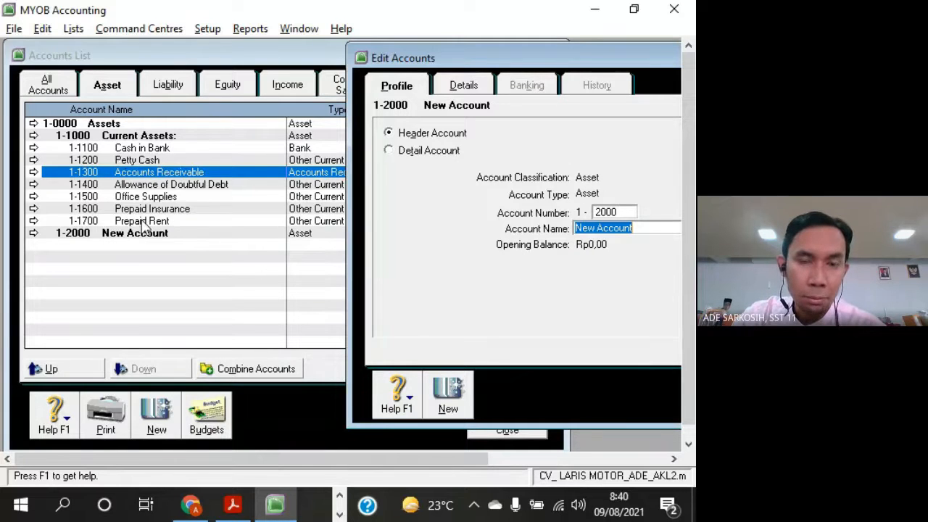
# Move the Edit Accounts window aside to uncover the account types in the Accounts List
pyautogui.click(390, 135)
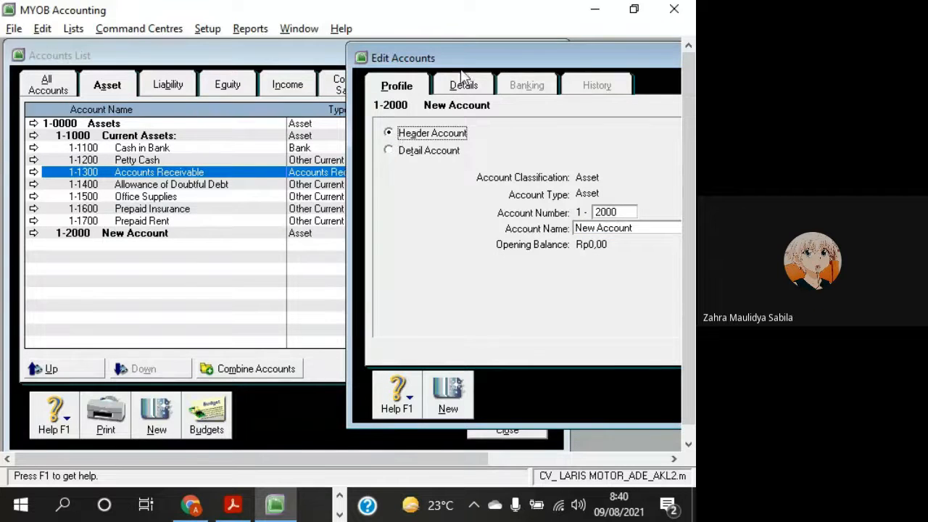
pyautogui.moveTo(488, 61); pyautogui.dragTo(425, 55)
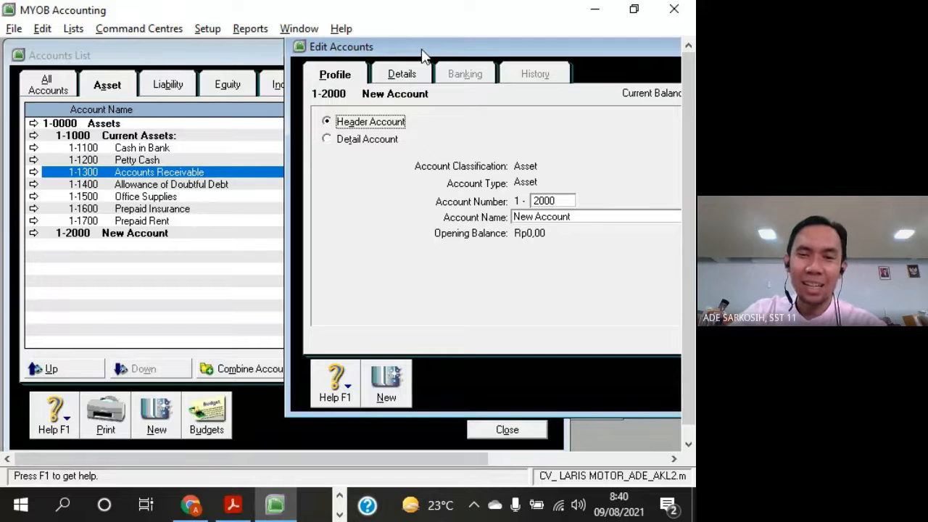
pyautogui.moveTo(424, 56); pyautogui.dragTo(478, 64)
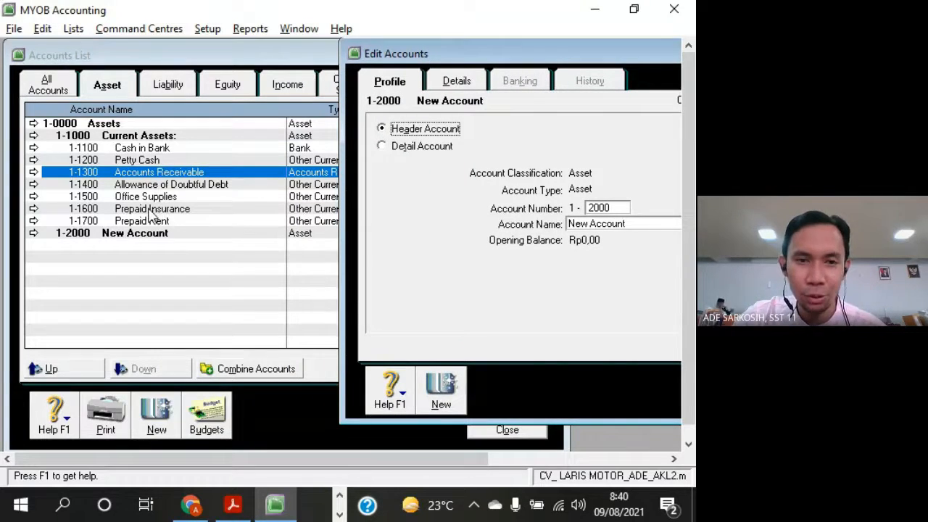
pyautogui.moveTo(435, 56); pyautogui.dragTo(472, 54)
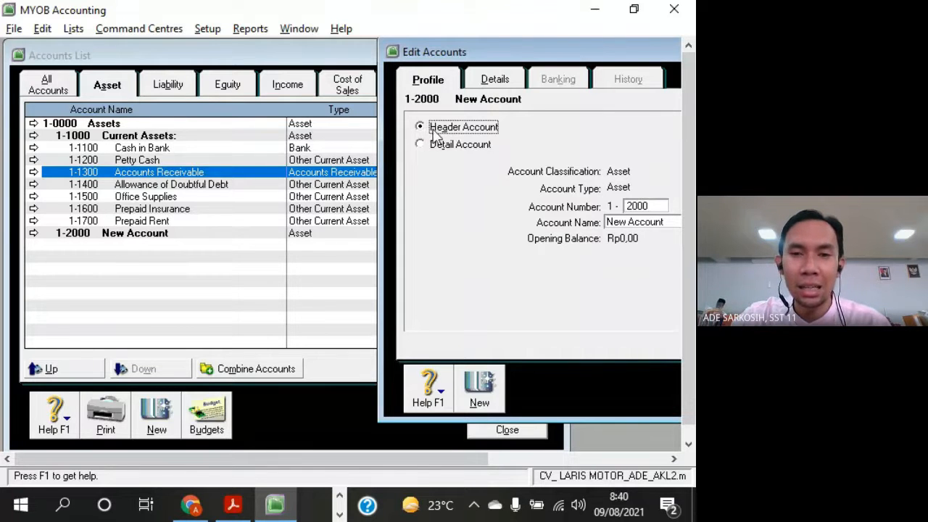
# Name header account 1-2000 Fixed Assets, matching the heading's spelling in the exercise PDF
pyautogui.doubleClick(642, 206)
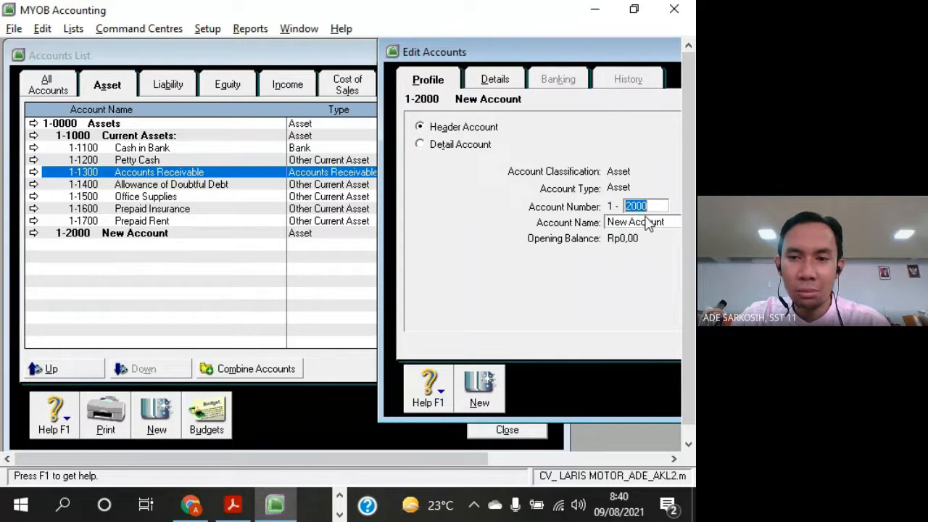
pyautogui.click(646, 220)
pyautogui.hotkey('alt', 'Tab')
pyautogui.hotkey('alt', 'Tab')
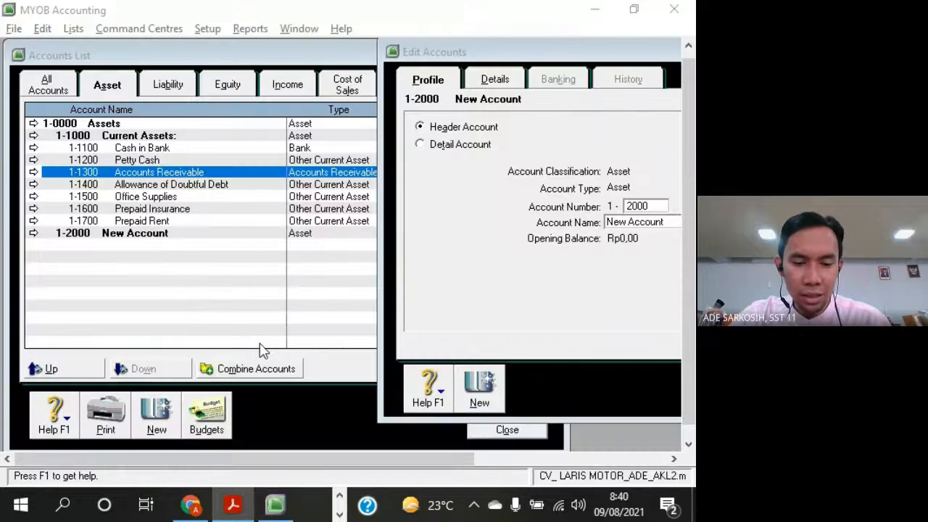
pyautogui.write('Fixed As')
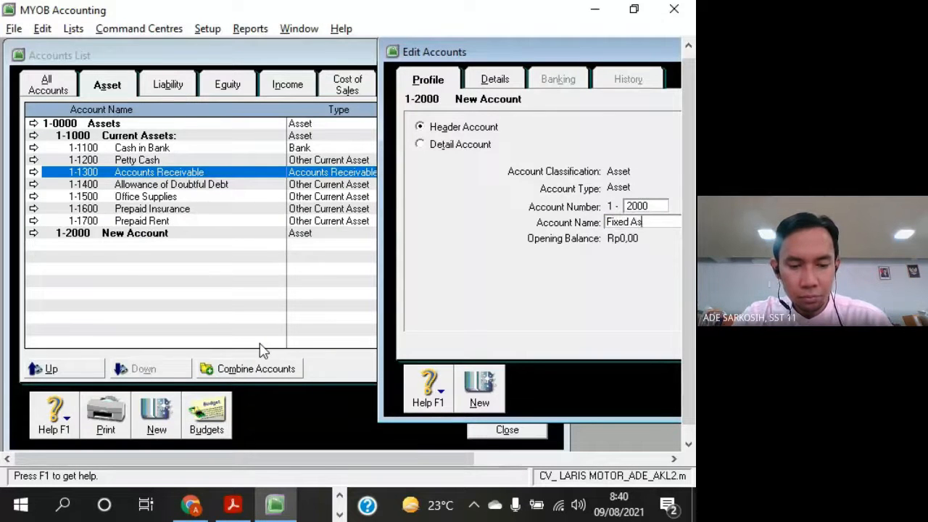
pyautogui.write('set')
pyautogui.hotkey('alt', 'Tab')
pyautogui.hotkey('alt', 'Tab')
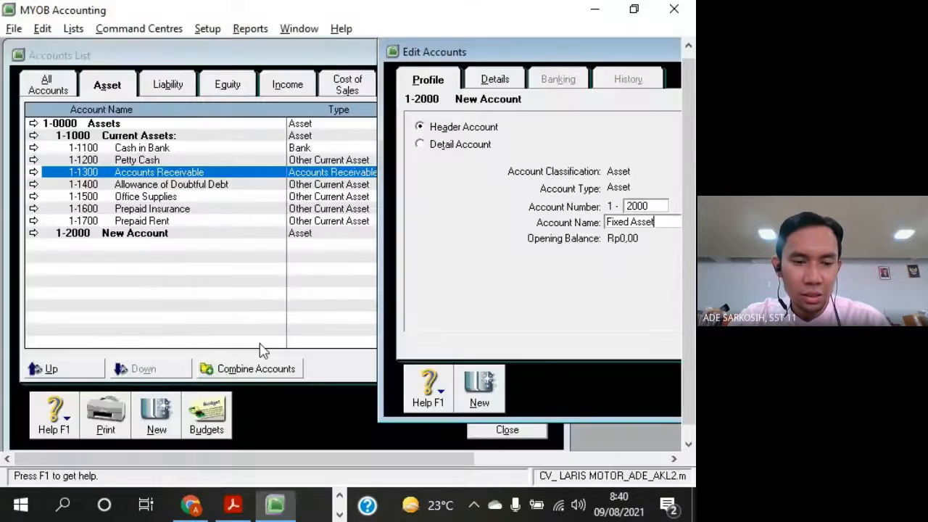
pyautogui.write('s')
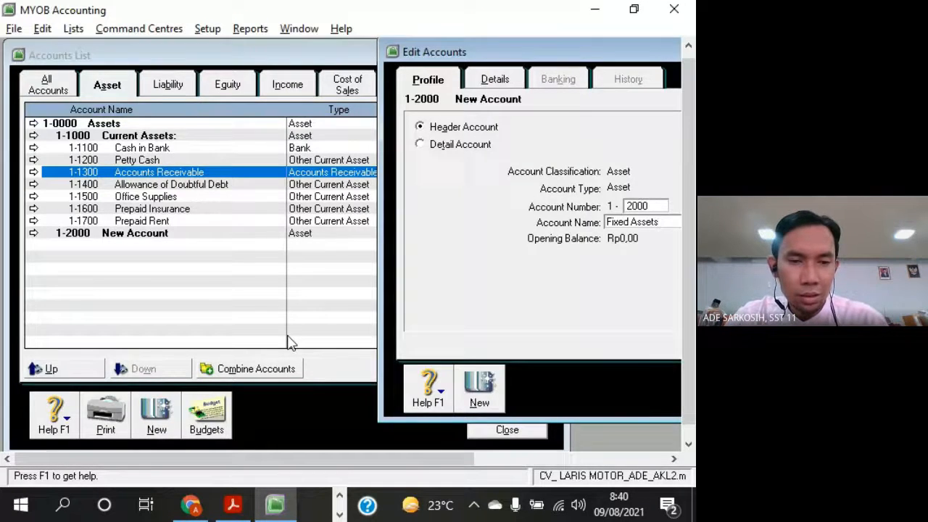
# Check the equipment accounts under Fixed Assets in the exercise PDF and start a new detail account in MYOB
pyautogui.hotkey('alt', 'Tab')
pyautogui.moveTo(49, 338); pyautogui.dragTo(257, 330)
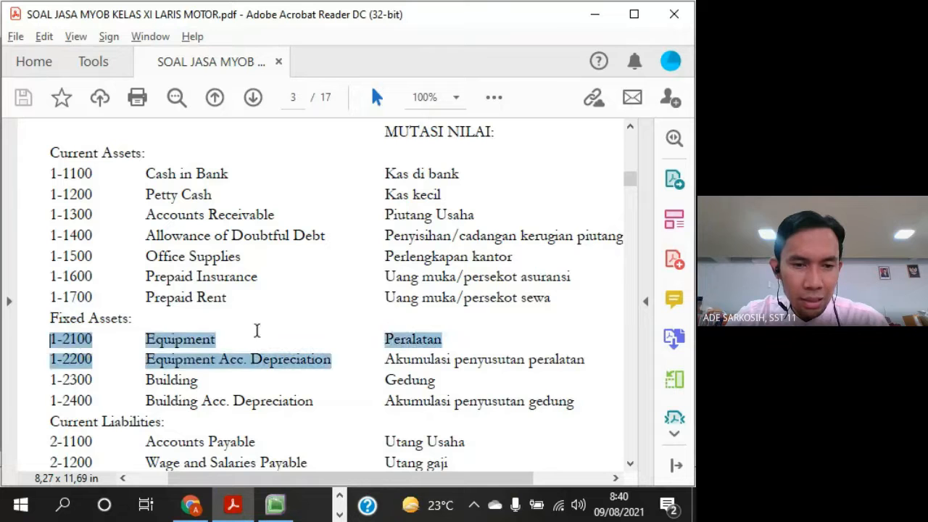
pyautogui.click(399, 331)
pyautogui.hotkey('alt', 'Tab')
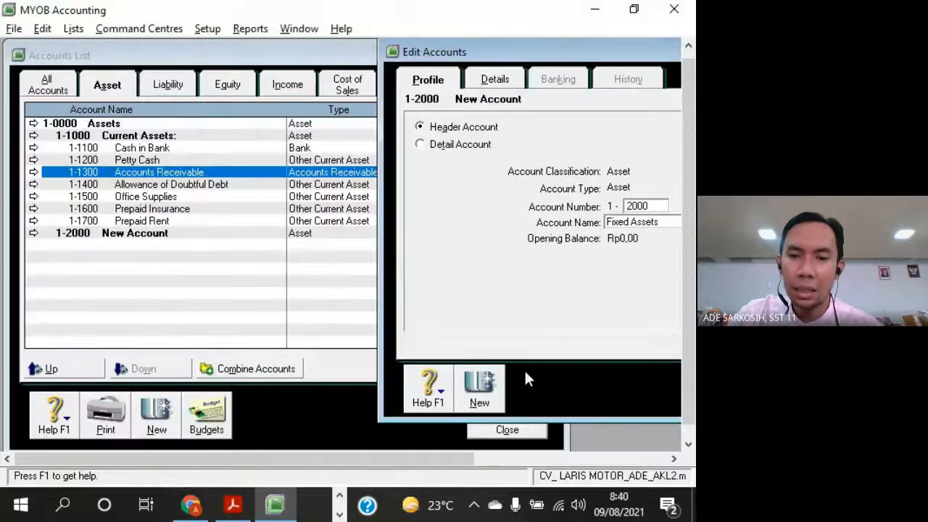
pyautogui.click(495, 387)
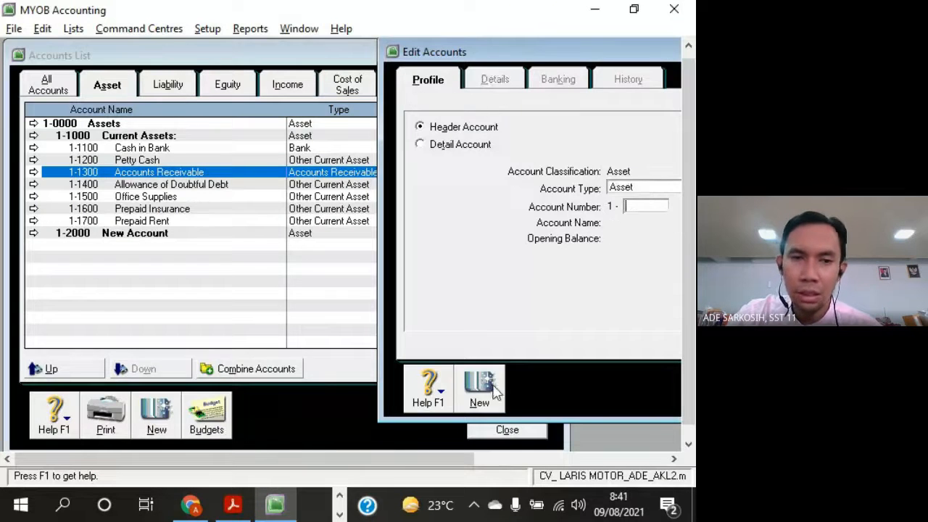
pyautogui.click(427, 148)
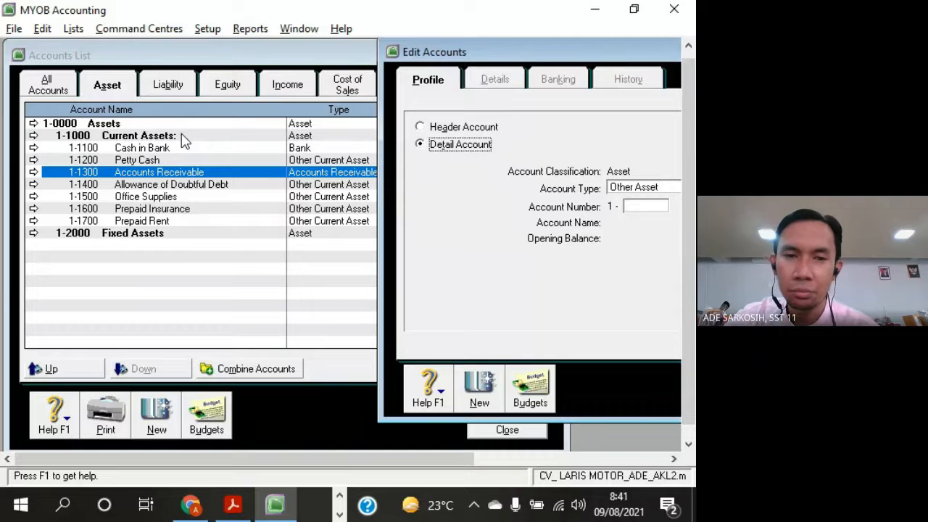
# Move the Edit Accounts window to reveal the full account type field and set the new account's type to Fixed Asset
pyautogui.moveTo(500, 53); pyautogui.dragTo(443, 111)
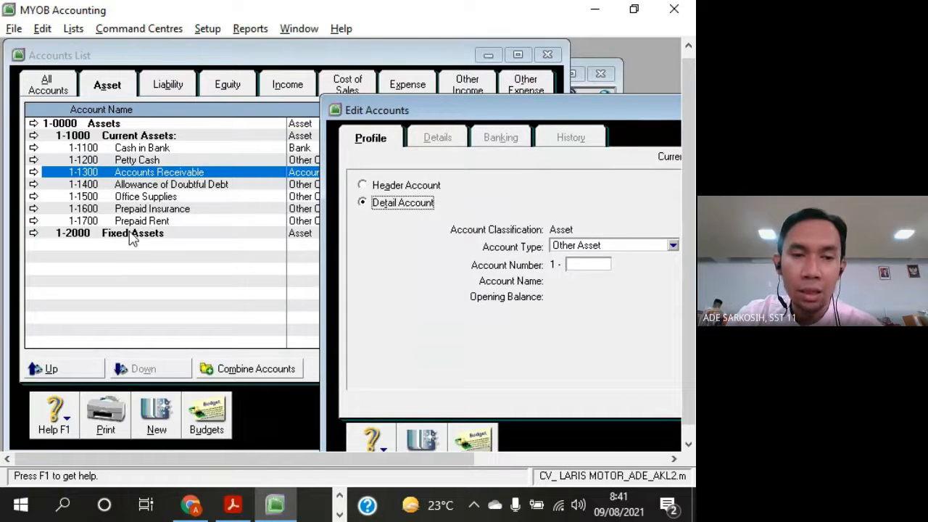
pyautogui.hotkey('alt', 'Tab')
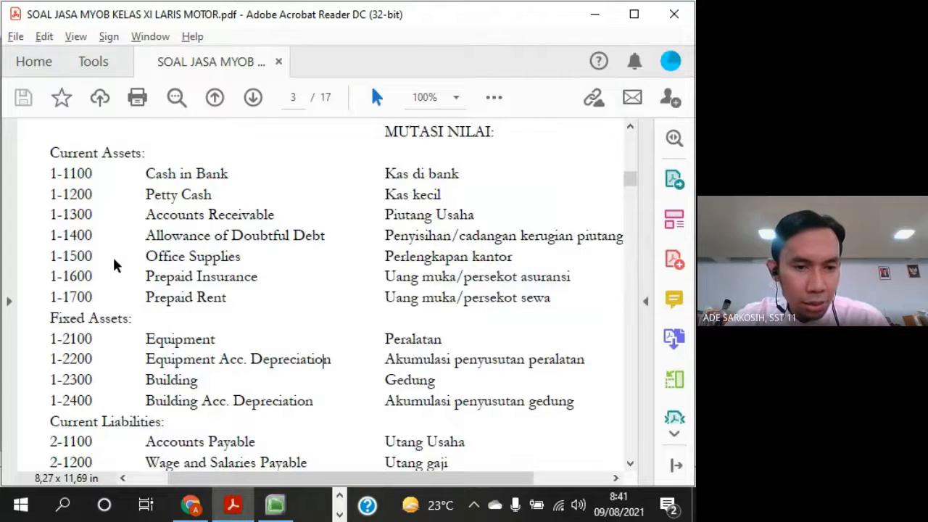
pyautogui.moveTo(53, 338); pyautogui.dragTo(234, 327)
pyautogui.hotkey('alt', 'Tab')
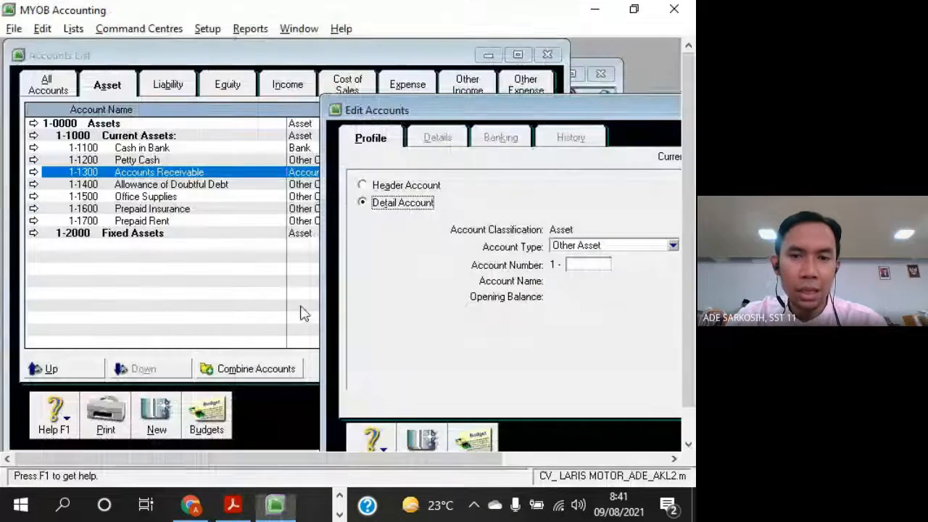
pyautogui.click(591, 248)
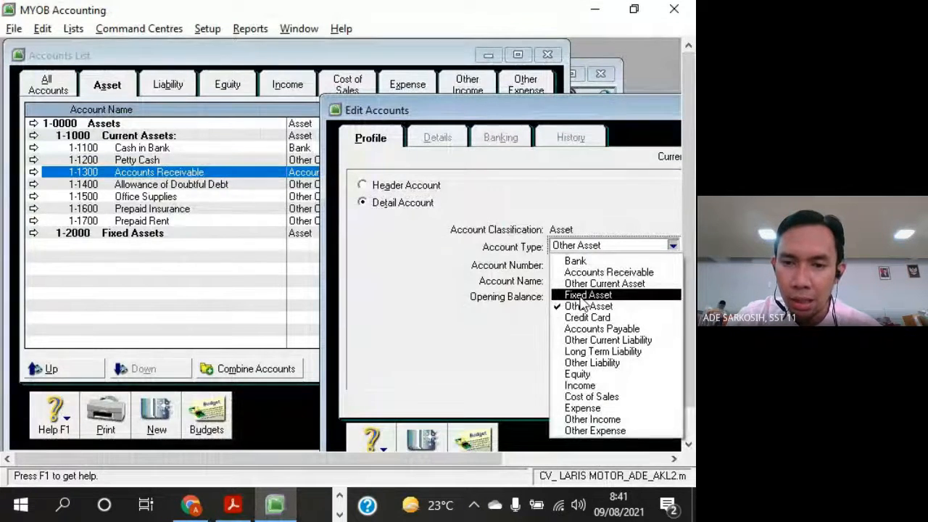
pyautogui.click(581, 297)
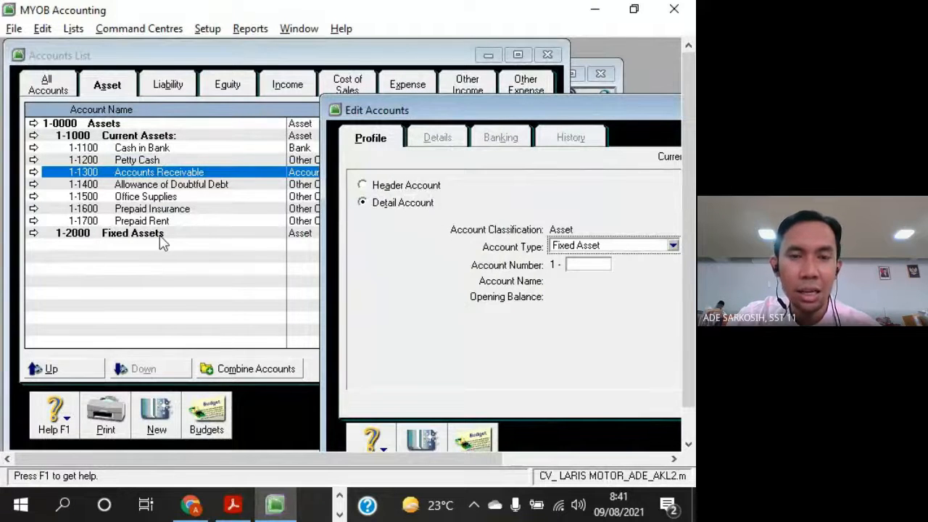
# Compare the account types available for header and detail accounts, ending on a detail account of type Fixed Asset
pyautogui.hotkey('alt', 'Tab')
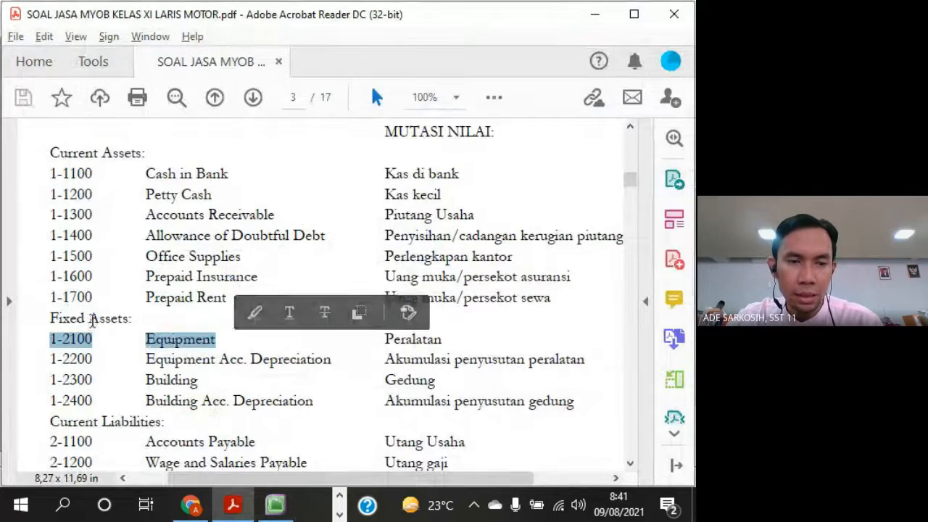
pyautogui.hotkey('alt', 'Tab')
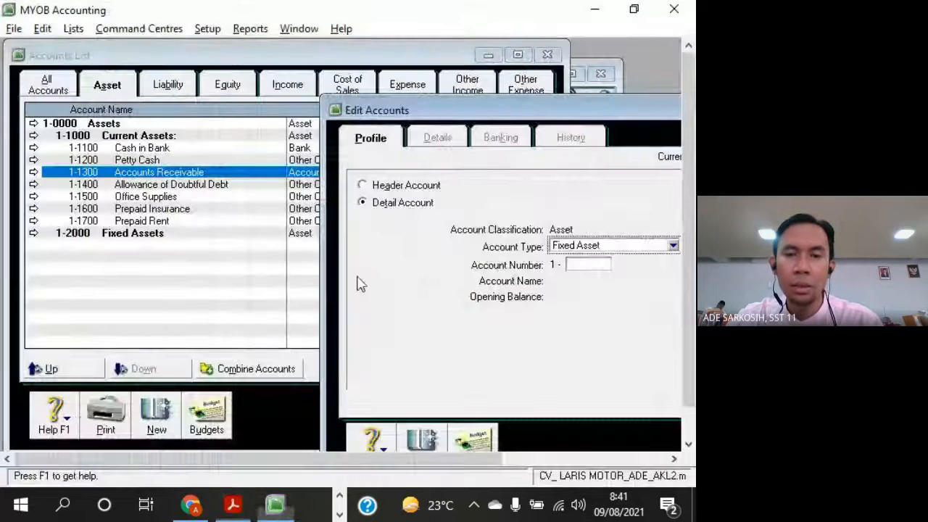
pyautogui.click(569, 248)
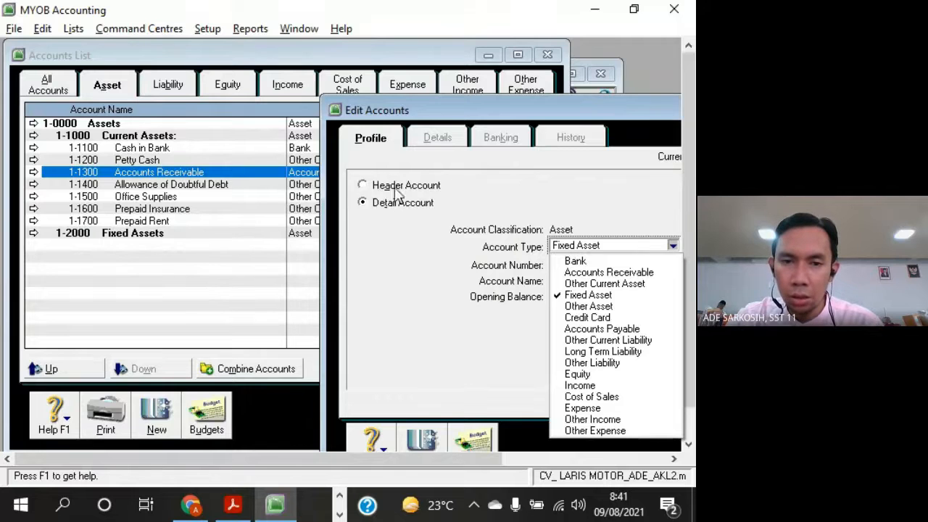
pyautogui.click(363, 185)
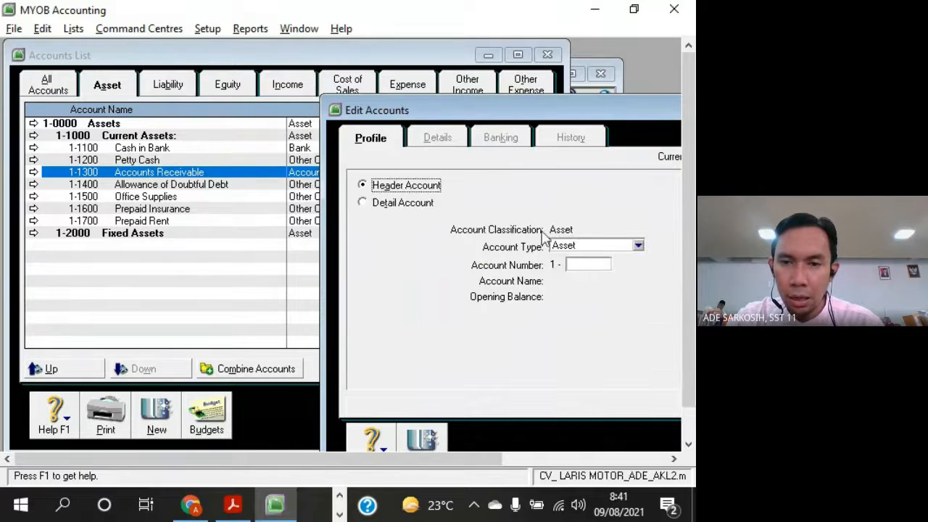
pyautogui.click(573, 248)
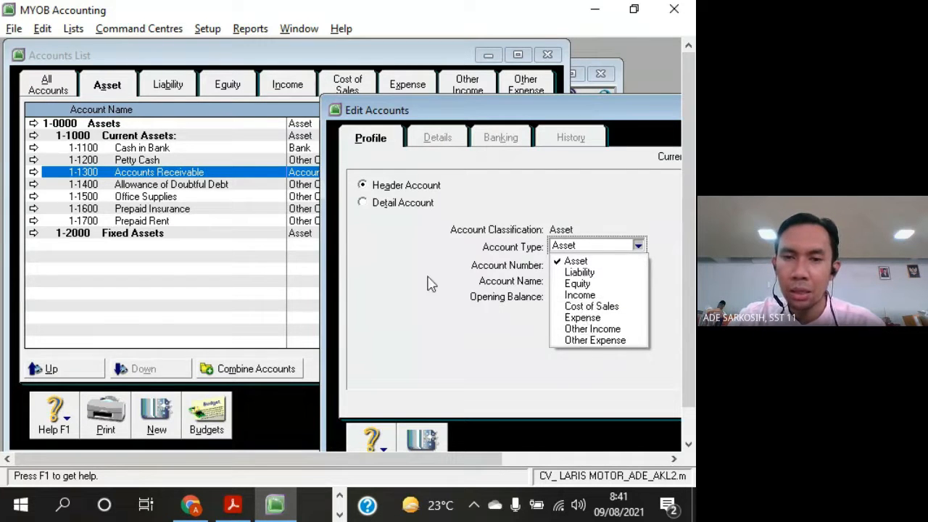
pyautogui.click(411, 257)
pyautogui.click(363, 202)
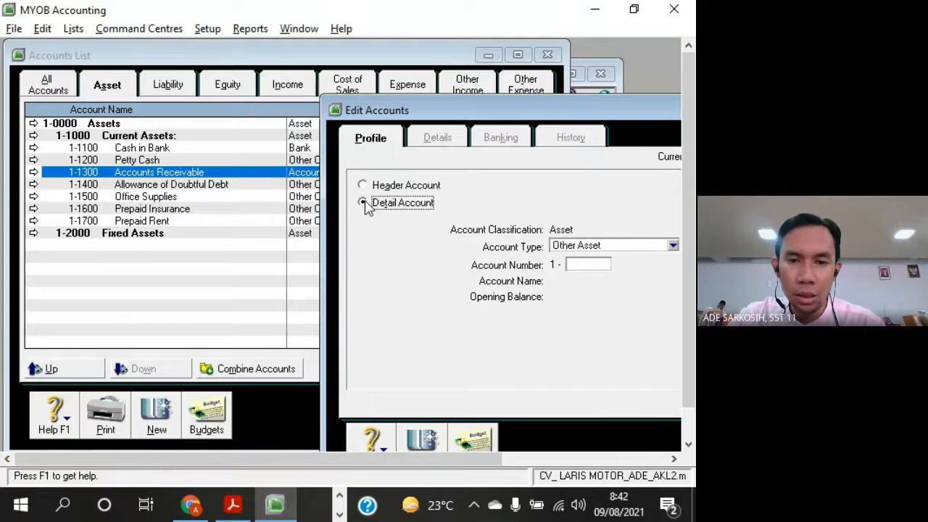
pyautogui.click(594, 245)
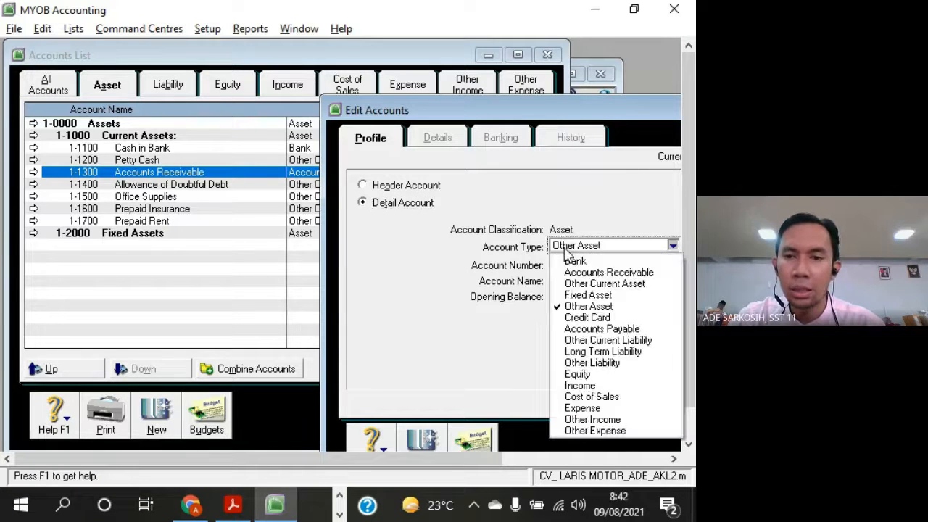
pyautogui.click(597, 295)
# Number the new Fixed Asset detail account 1-2100 and name it Equipment, as listed in the exercise PDF
pyautogui.hotkey('alt', 'Tab')
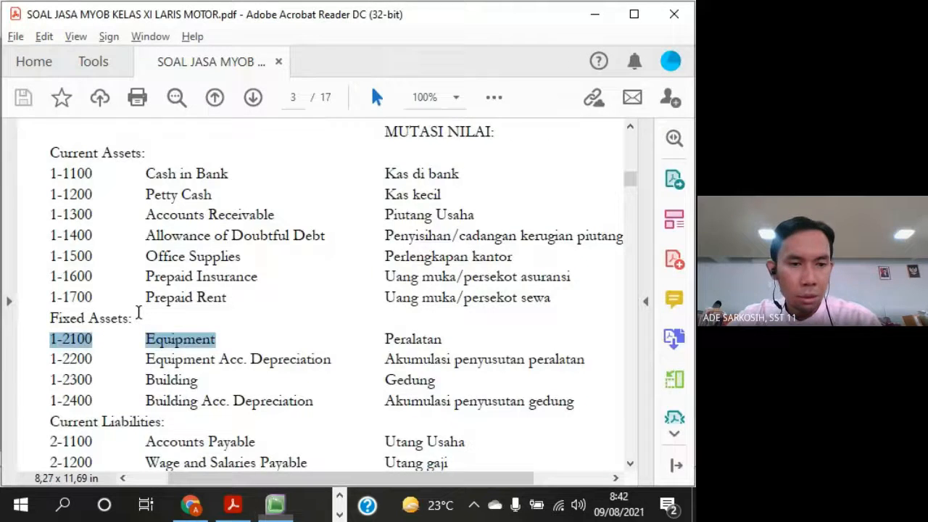
pyautogui.hotkey('alt', 'Tab')
pyautogui.write('2100')
pyautogui.press('Tab')
pyautogui.hotkey('alt', 'Tab')
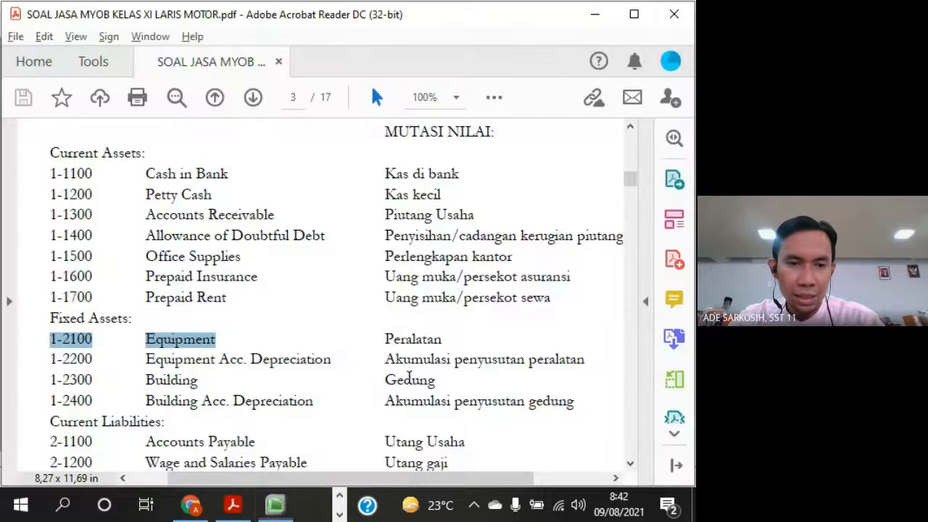
pyautogui.hotkey('alt', 'Tab')
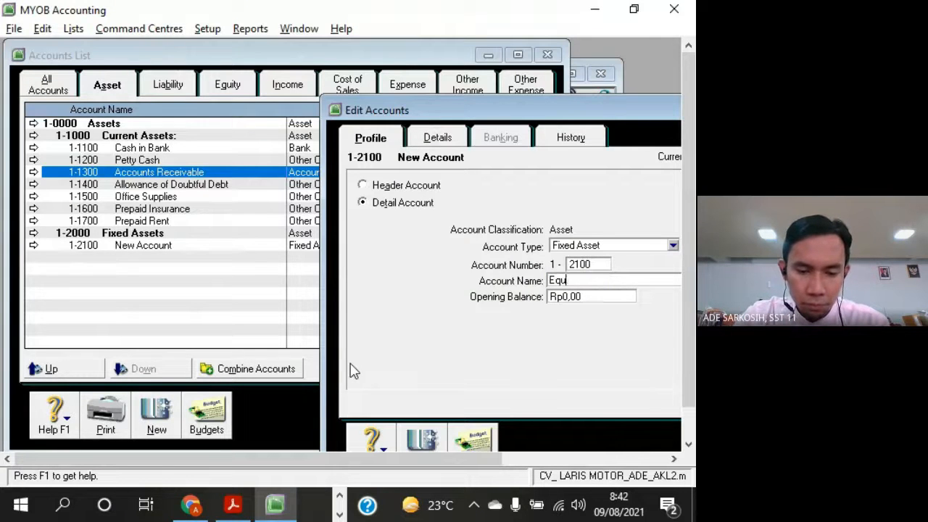
pyautogui.write('ipment')
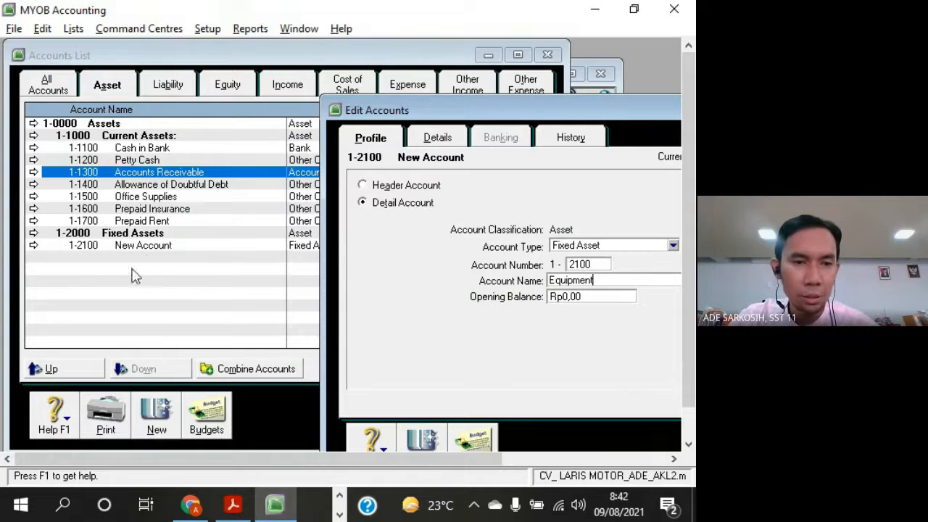
# Look up the account following Equipment in the exercise PDF and create Fixed Asset detail account 1-2200 in MYOB
pyautogui.moveTo(461, 107); pyautogui.dragTo(466, 42)
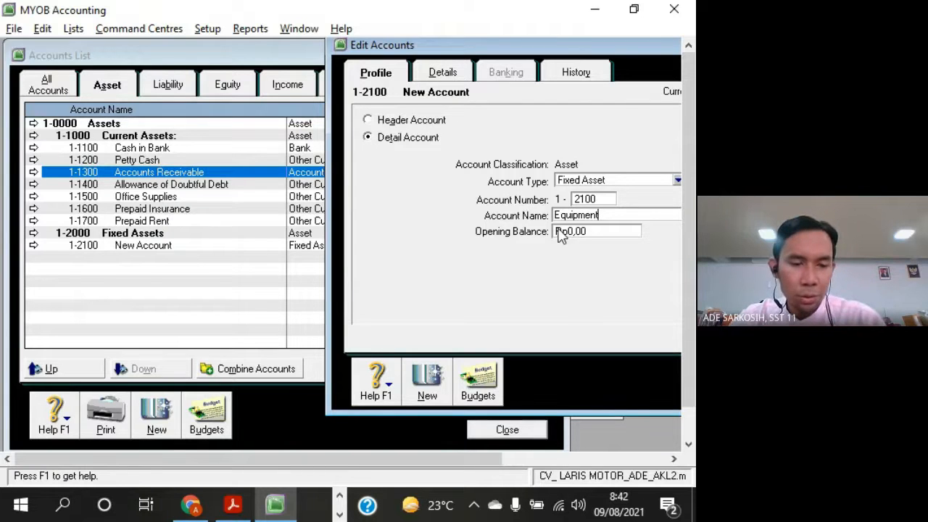
pyautogui.hotkey('alt', 'Tab')
pyautogui.moveTo(98, 359); pyautogui.dragTo(51, 358)
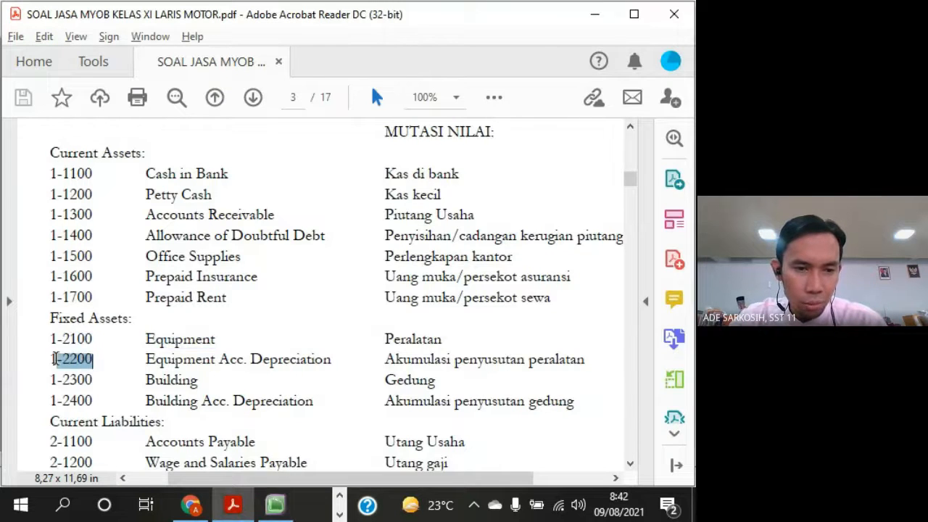
pyautogui.hotkey('alt', 'Tab')
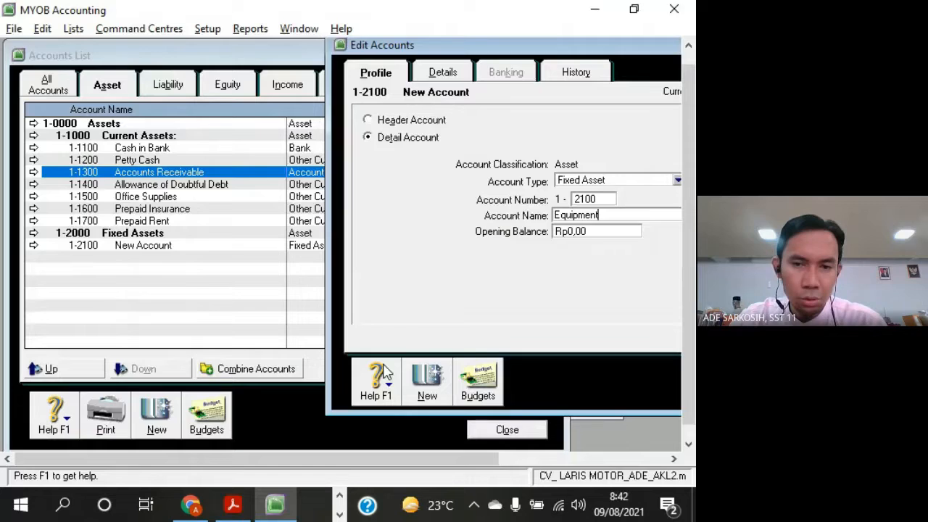
pyautogui.click(427, 384)
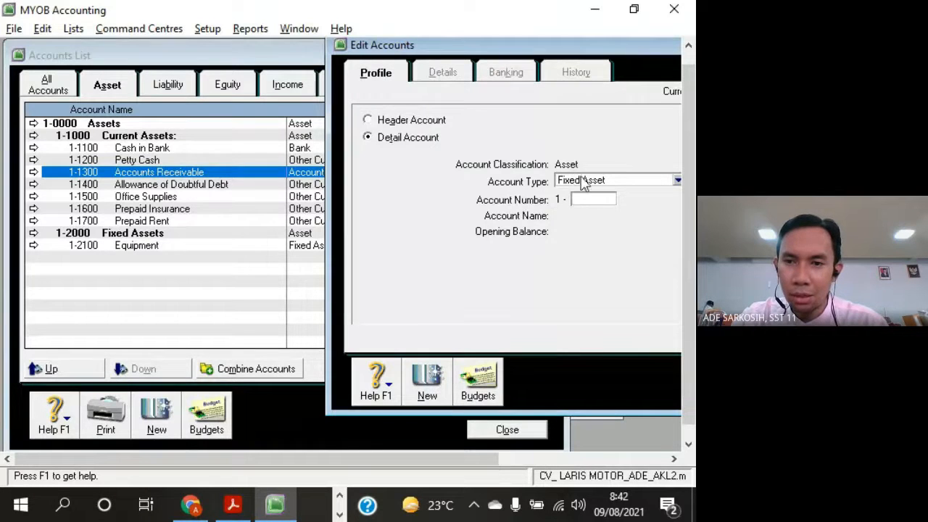
pyautogui.click(591, 199)
pyautogui.write('2200')
pyautogui.press('Tab')
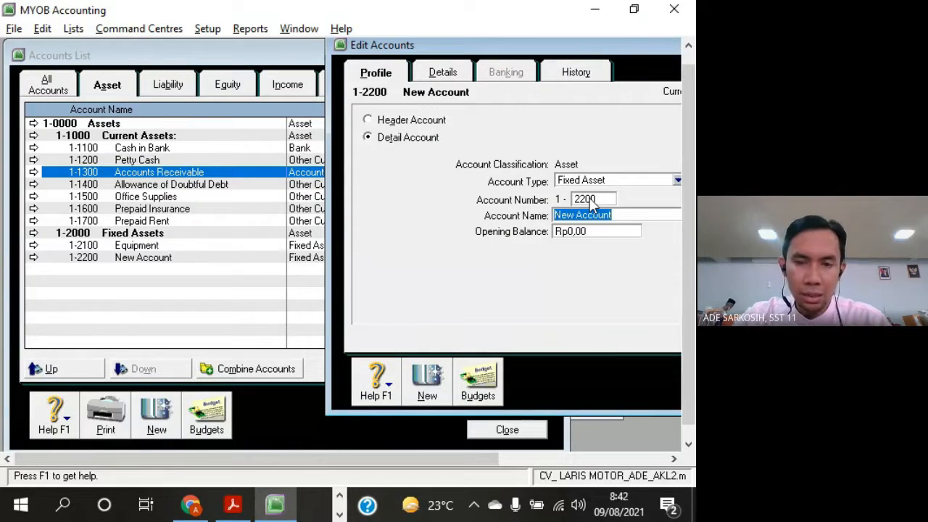
# Name account 1-2200 Equipment Acc Depreciation, checking the wording against the exercise PDF
pyautogui.hotkey('alt', 'Tab')
pyautogui.hotkey('alt', 'Tab')
pyautogui.write('Eq')
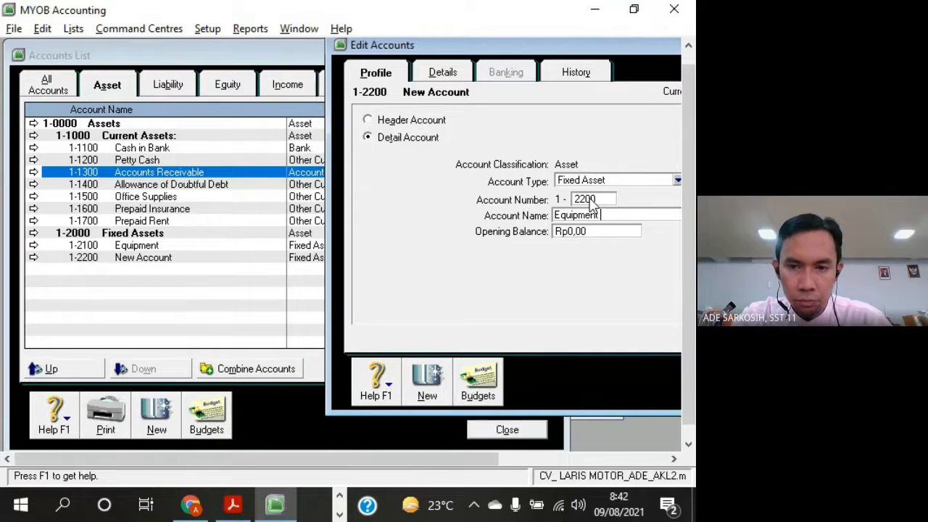
pyautogui.write('uipment Acc')
pyautogui.hotkey('alt', 'Tab')
pyautogui.hotkey('alt', 'Tab')
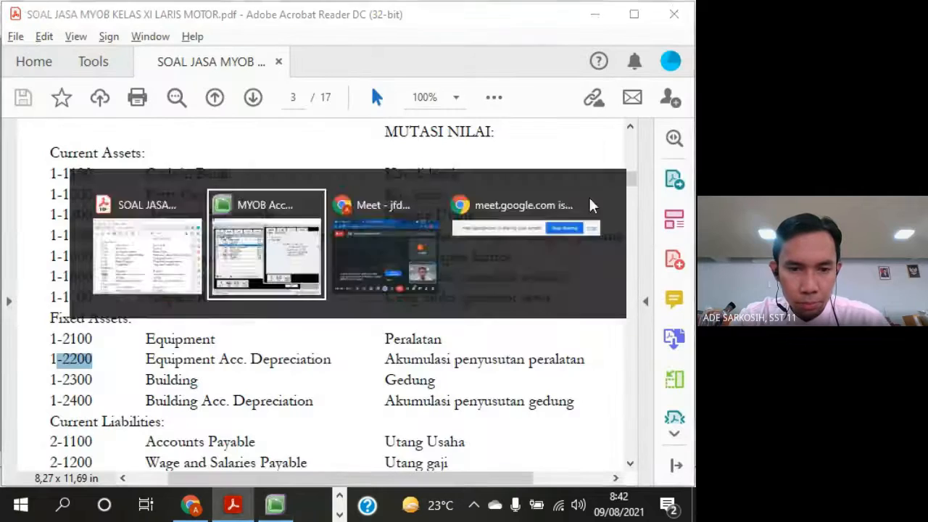
pyautogui.write('Depreciation')
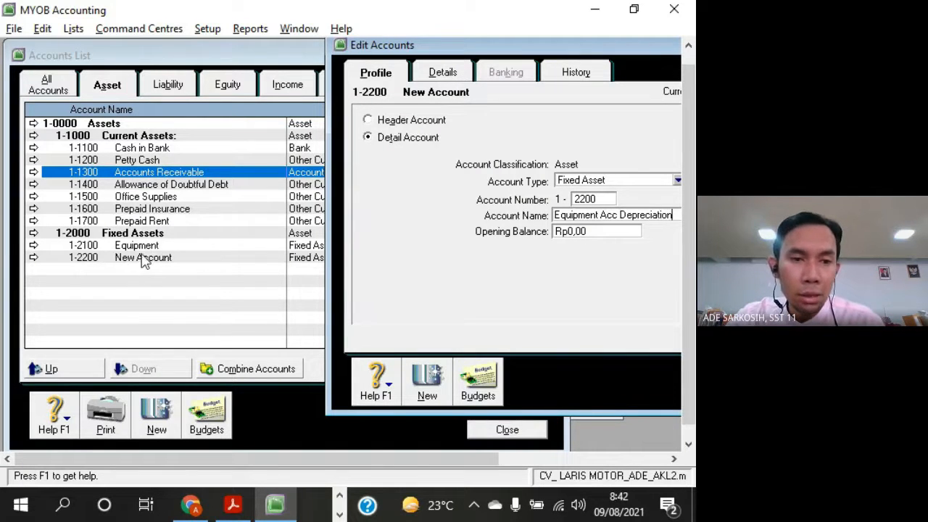
# Check the building accounts in the exercise PDF and add Fixed Asset detail account 1-2300 named Building
pyautogui.hotkey('alt', 'Tab')
pyautogui.moveTo(52, 380); pyautogui.dragTo(199, 411)
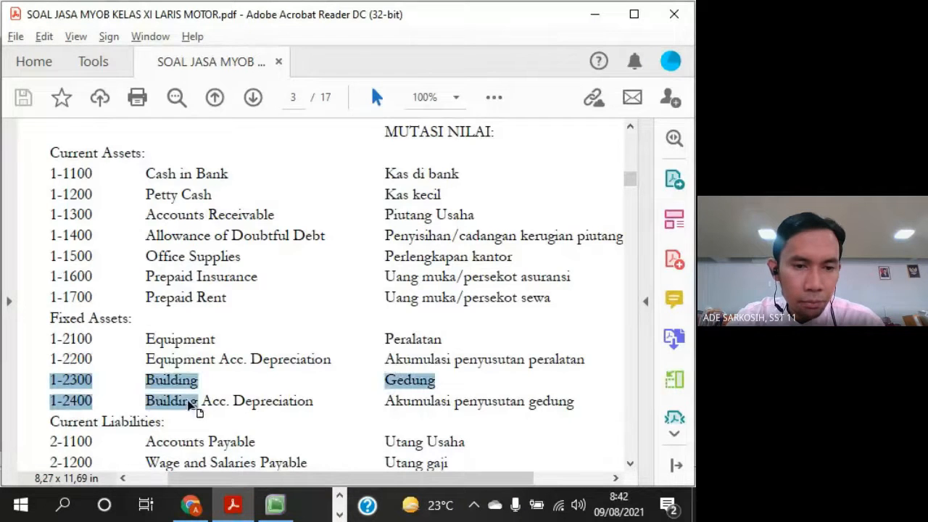
pyautogui.hotkey('alt', 'Tab')
pyautogui.click(427, 391)
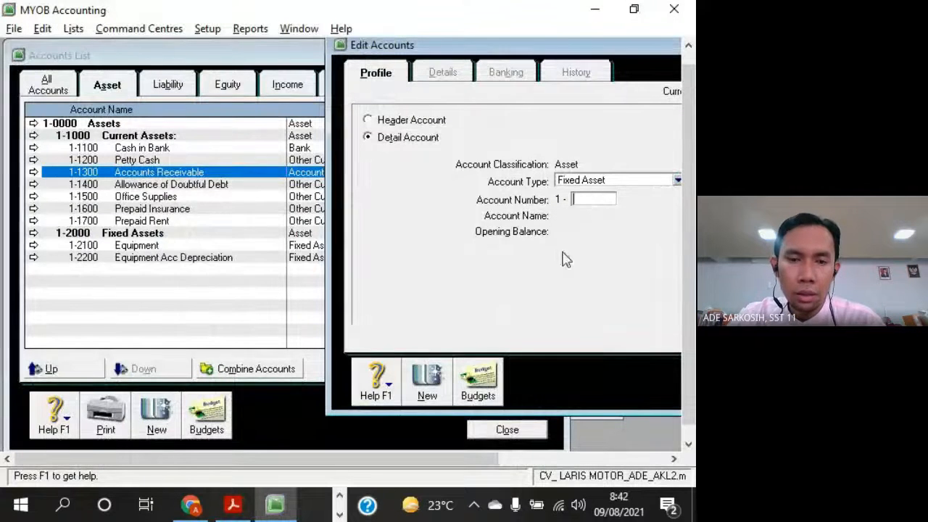
pyautogui.write('2300')
pyautogui.press('Tab')
pyautogui.hotkey('alt', 'Tab')
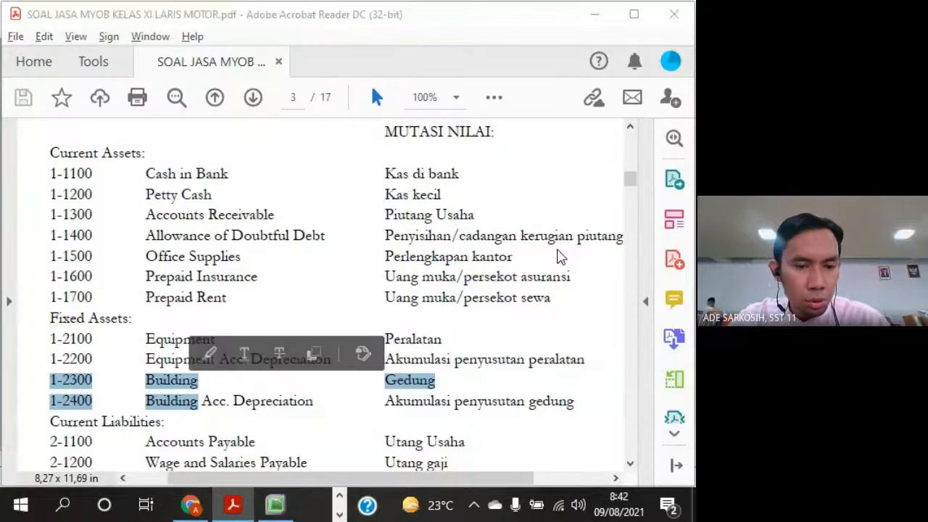
pyautogui.hotkey('alt', 'Tab')
pyautogui.write('Bu')
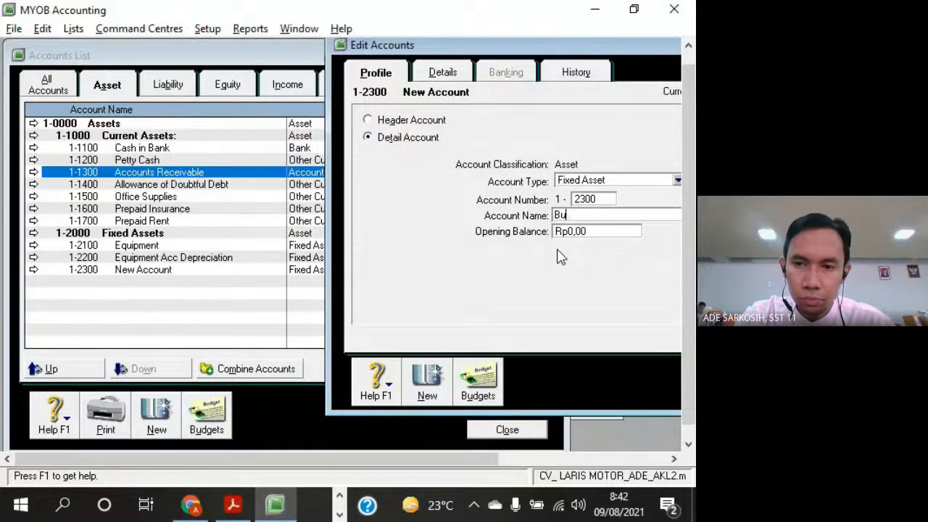
pyautogui.write('olding')
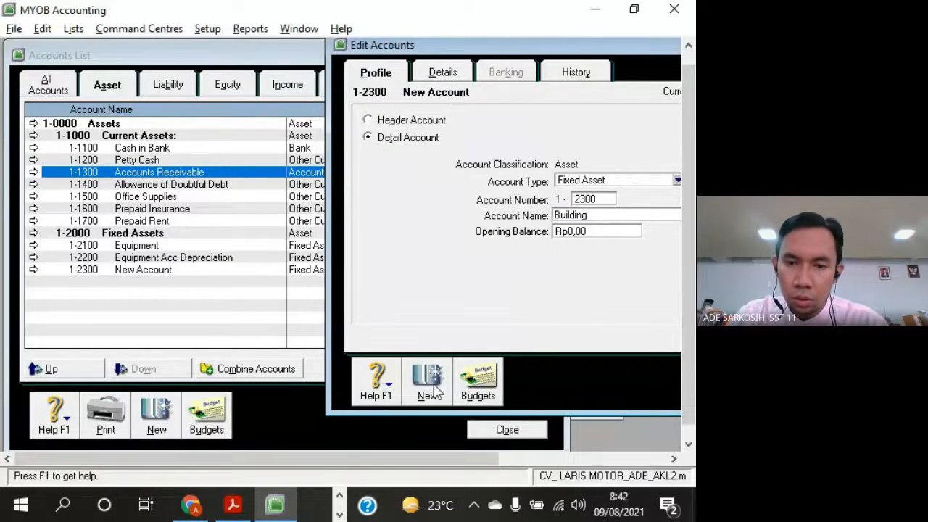
# Add Fixed Asset detail account 1-2400 named Building Acc Depreciation, checking the name against the exercise PDF, and save it
pyautogui.click(439, 386)
pyautogui.write('2400')
pyautogui.press('Tab')
pyautogui.hotkey('alt', 'Tab')
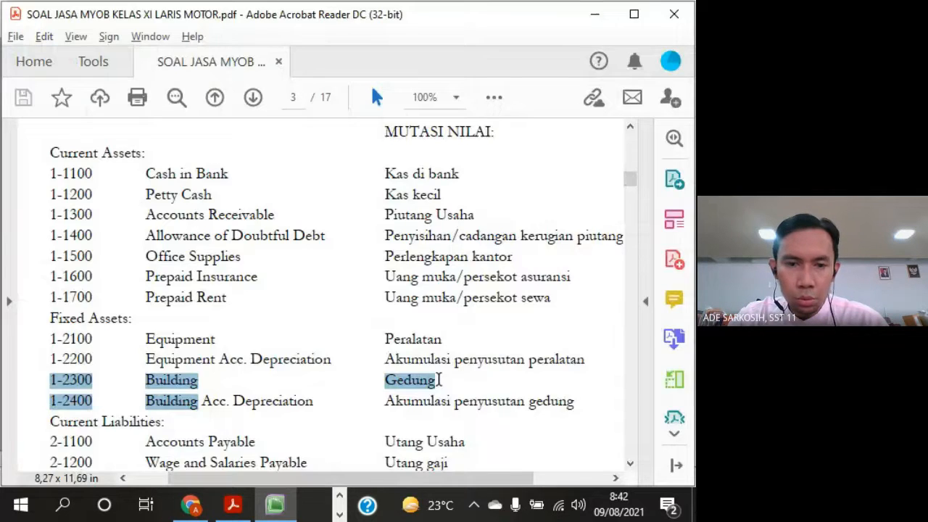
pyautogui.hotkey('alt', 'Tab')
pyautogui.write('B')
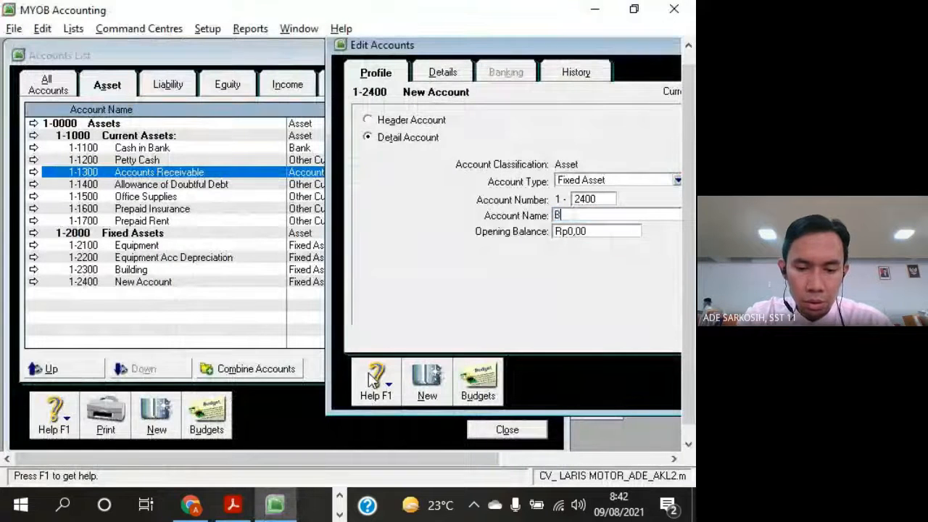
pyautogui.write('uilding Acc Depreciation')
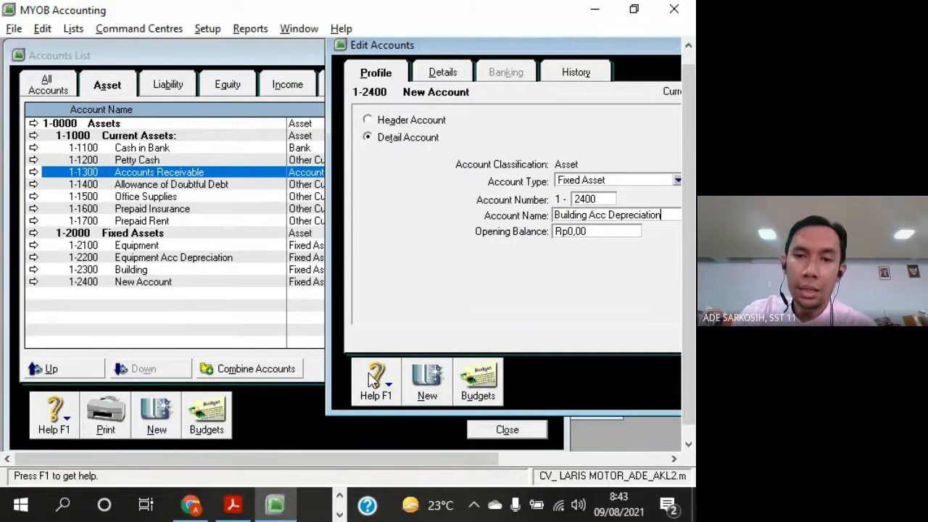
pyautogui.moveTo(517, 52); pyautogui.dragTo(376, 48)
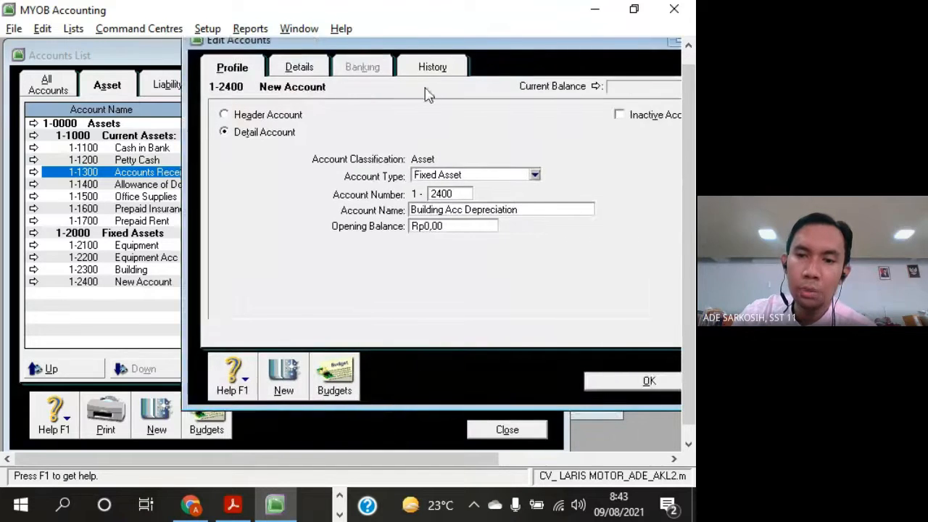
pyautogui.click(647, 382)
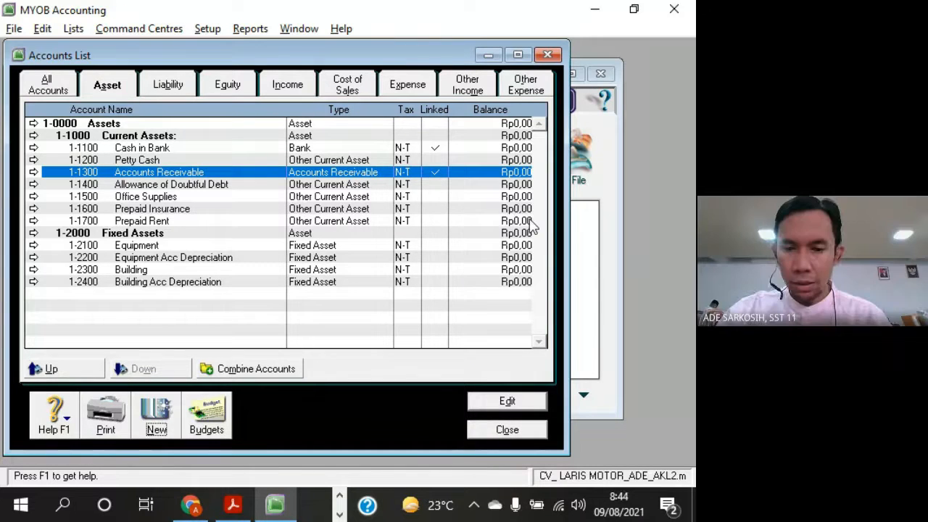
# Switch to Windows Settings and examine the country, regional format and format data on the Region page of Time & Language
pyautogui.click(24, 504)
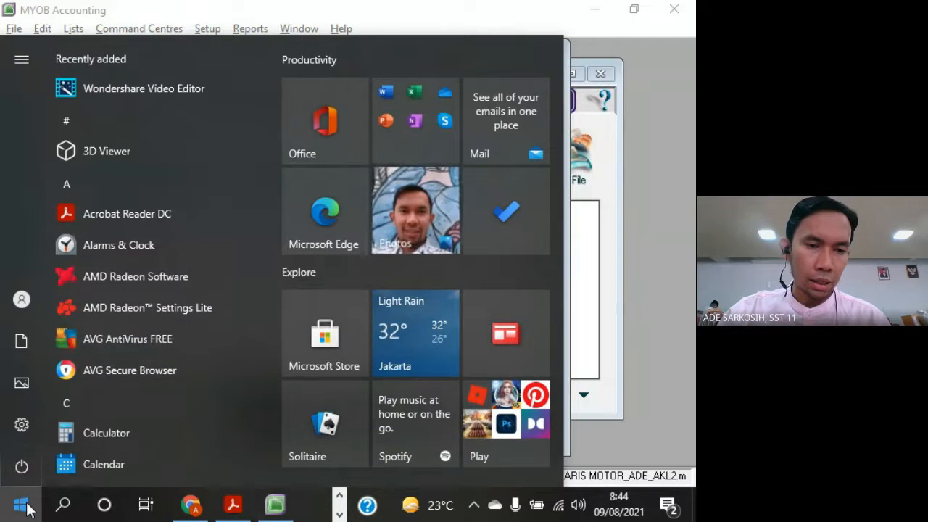
pyautogui.click(29, 432)
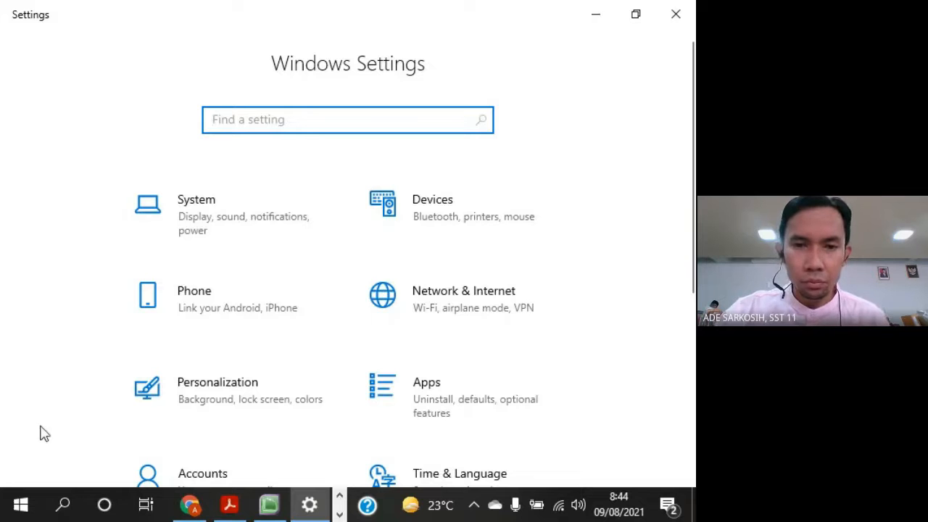
pyautogui.scroll(-5, 643, 321)
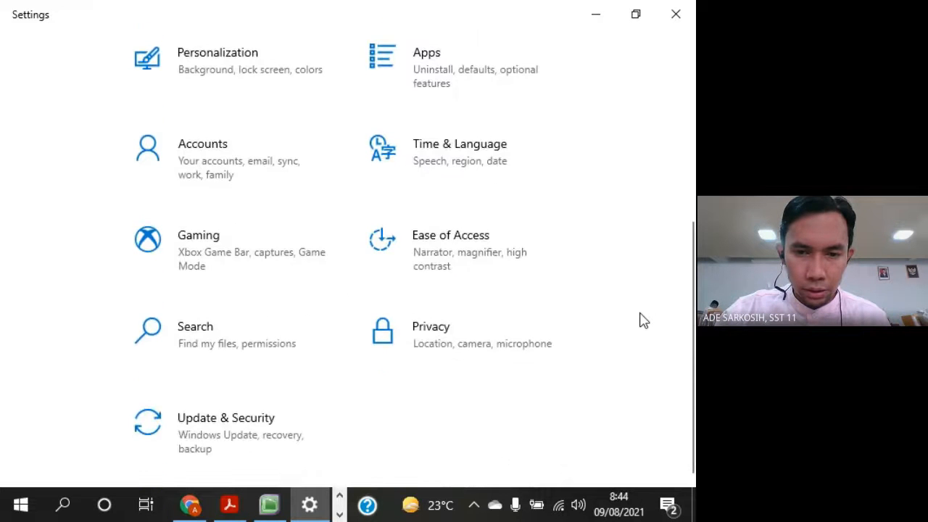
pyautogui.scroll(2, 643, 320)
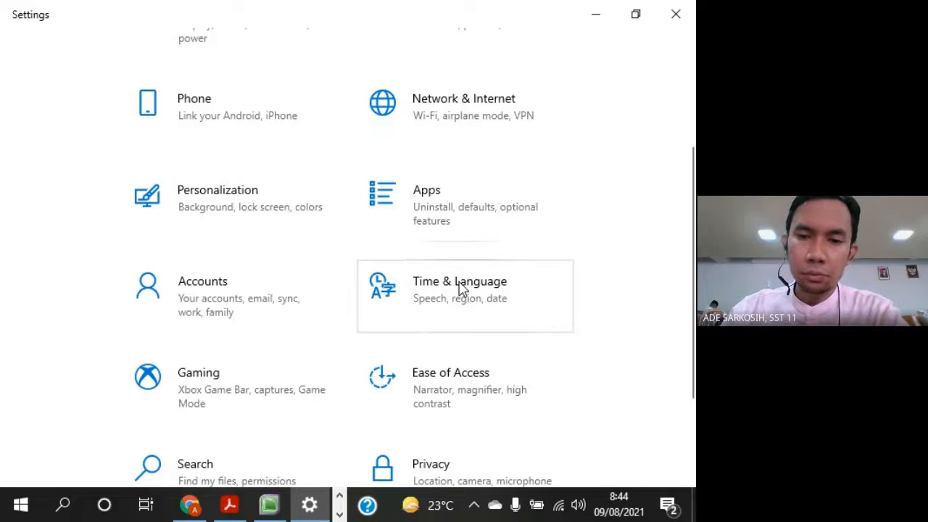
pyautogui.click(461, 288)
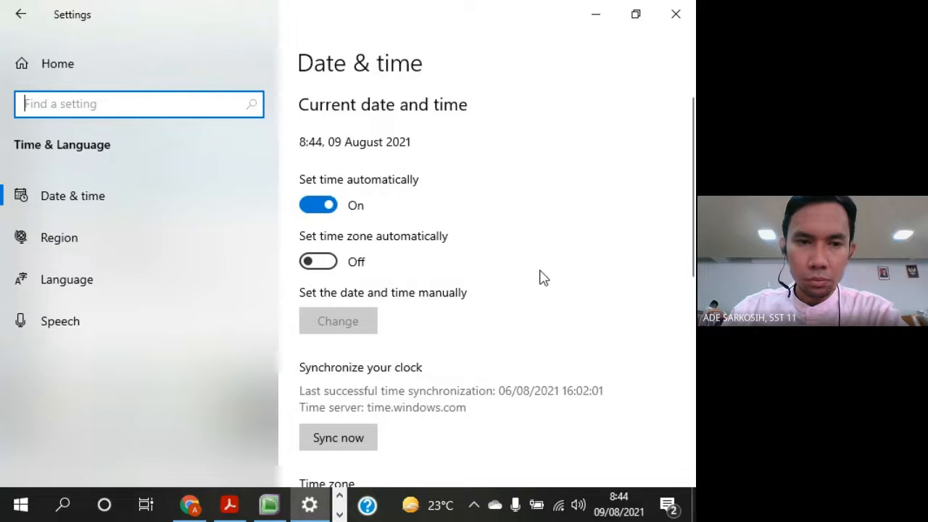
pyautogui.click(60, 243)
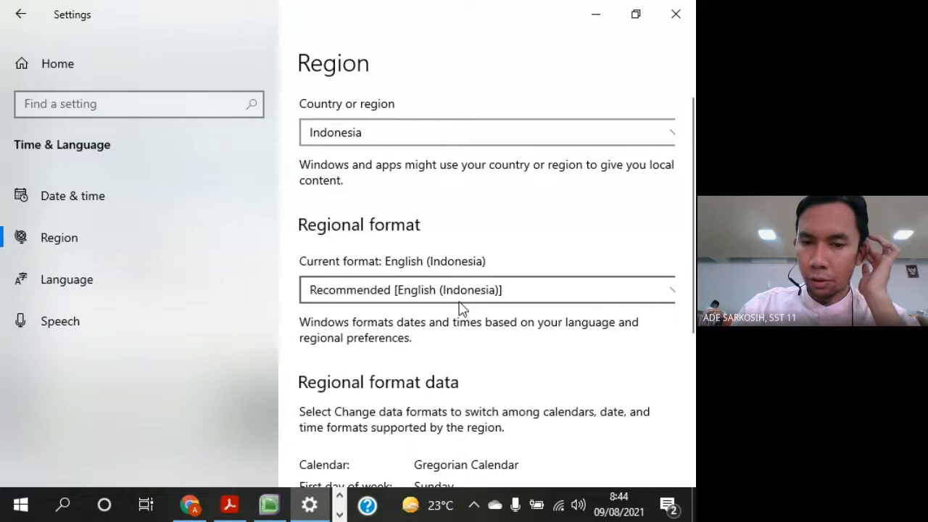
pyautogui.scroll(-5, 500, 331)
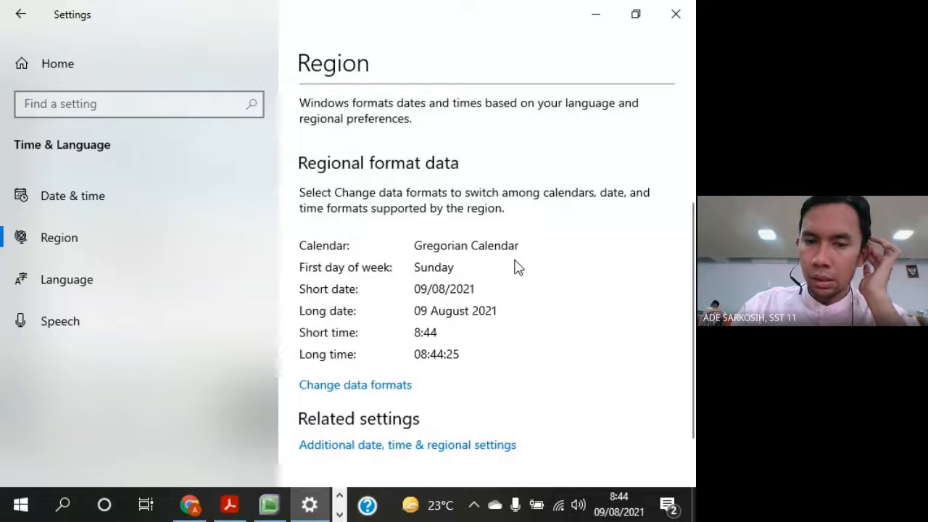
pyautogui.scroll(-2, 522, 296)
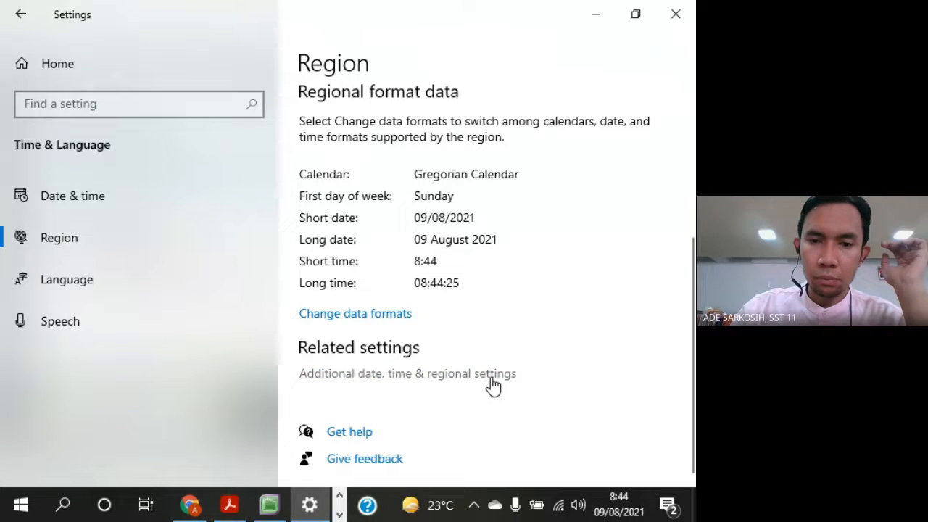
pyautogui.scroll(4, 490, 274)
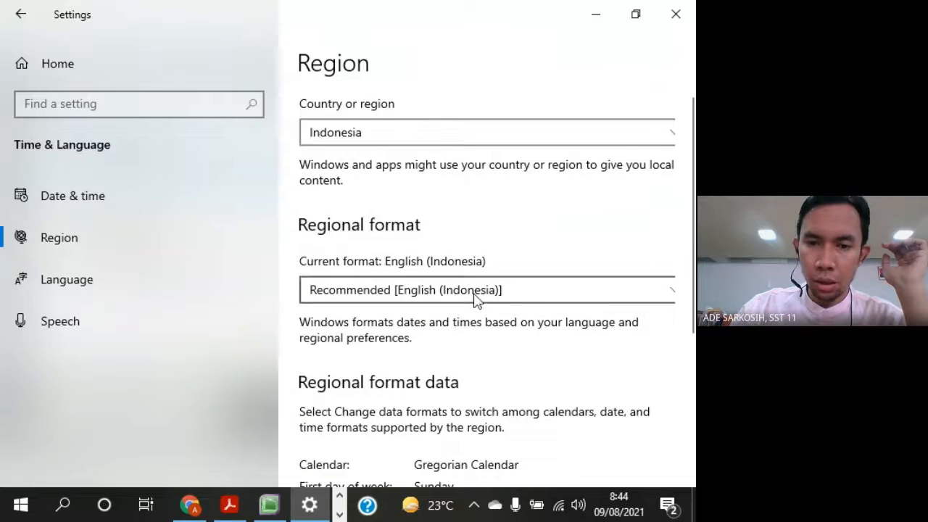
pyautogui.scroll(-4, 476, 297)
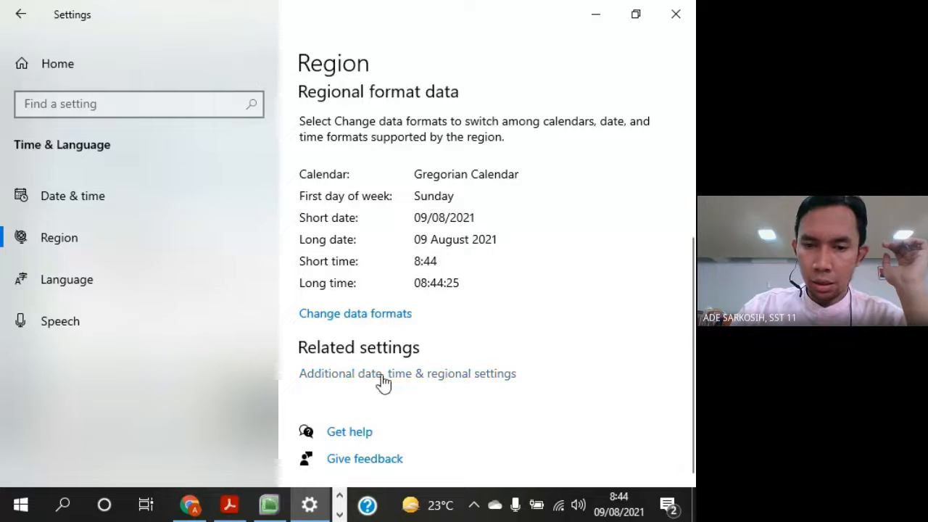
# Inspect the number and currency formats in the Control Panel's additional region settings, including the currency symbol choices, and return to MYOB
pyautogui.click(486, 381)
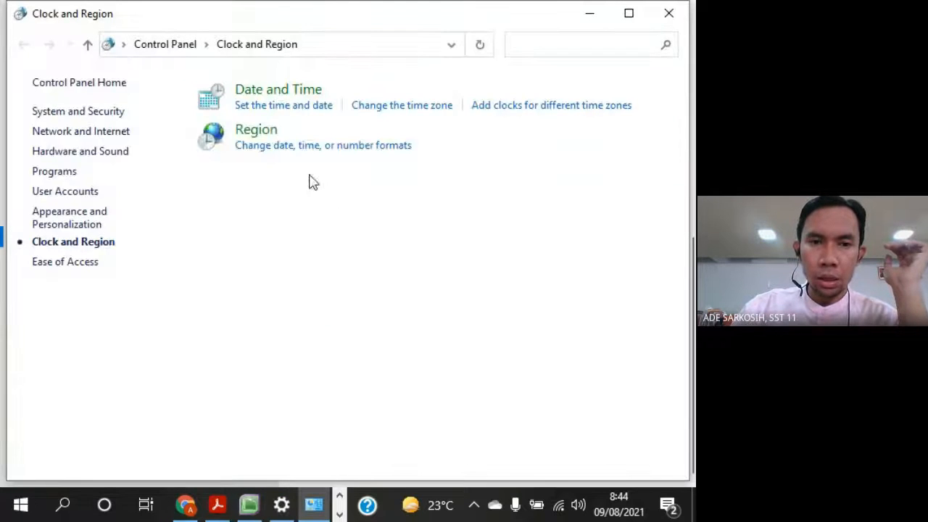
pyautogui.click(265, 135)
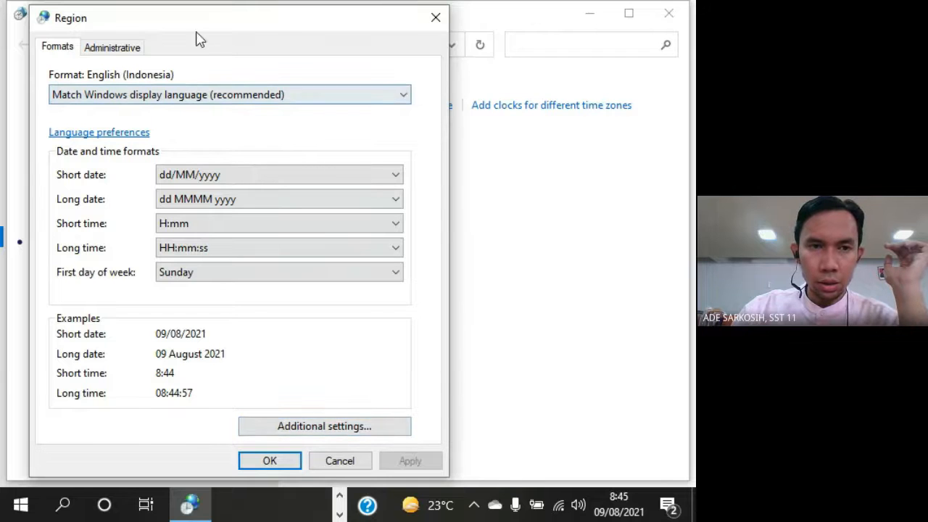
pyautogui.moveTo(210, 27); pyautogui.dragTo(330, 22)
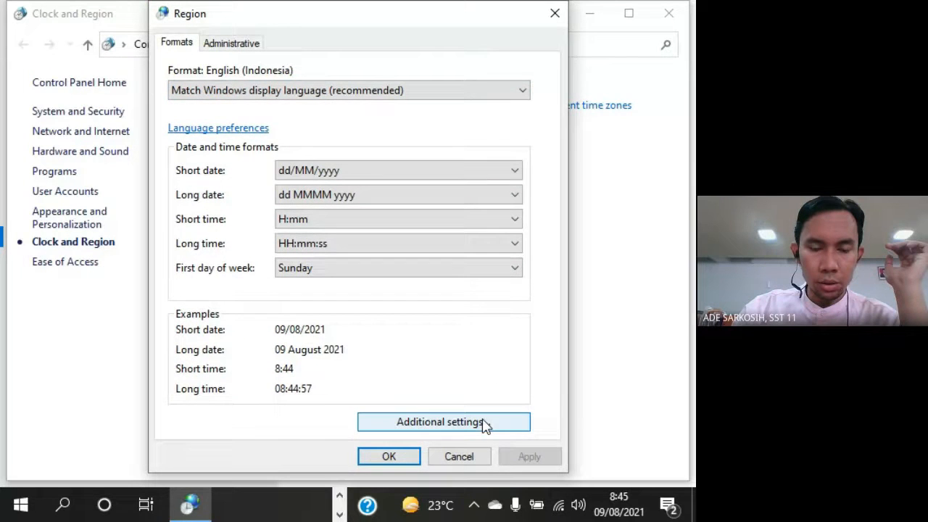
pyautogui.click(442, 422)
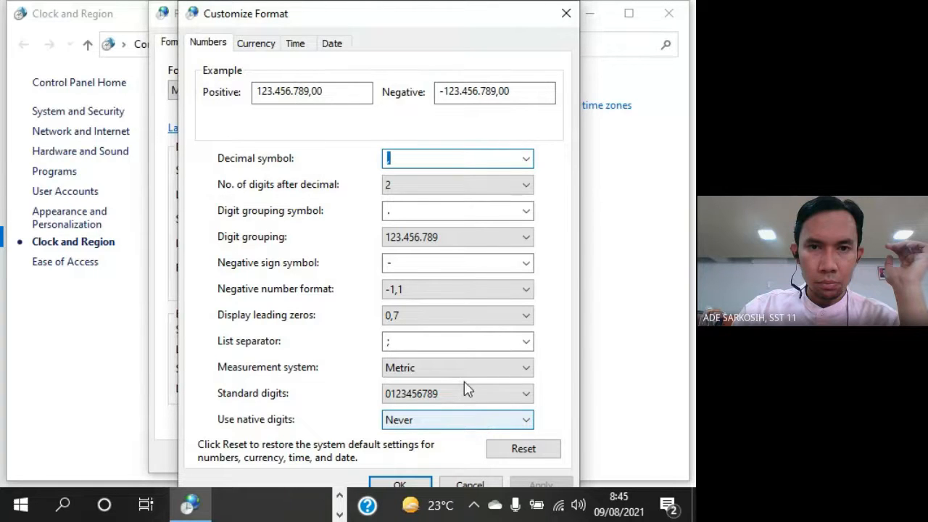
pyautogui.click(258, 45)
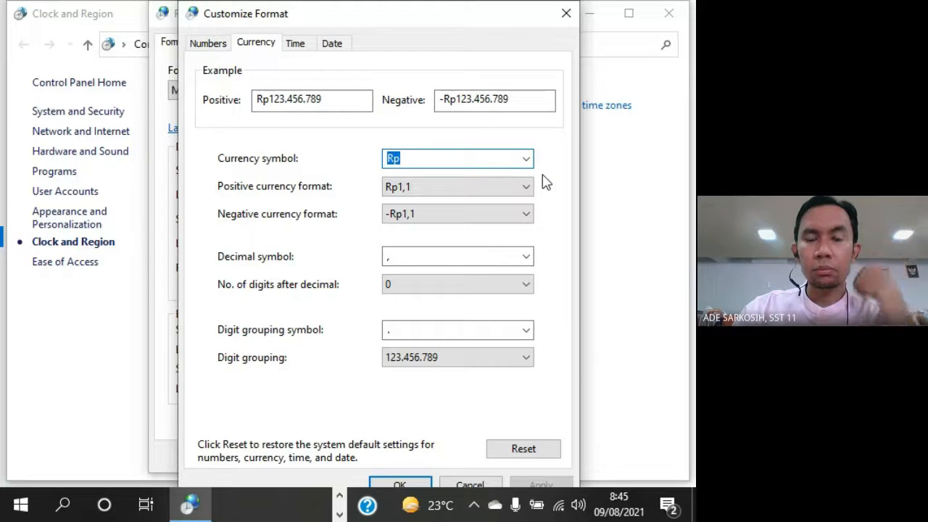
pyautogui.click(527, 160)
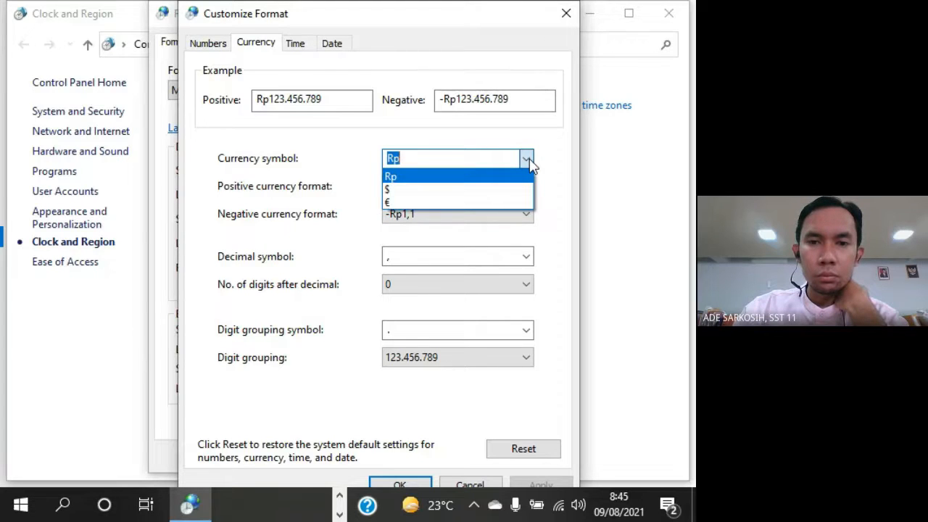
pyautogui.click(527, 160)
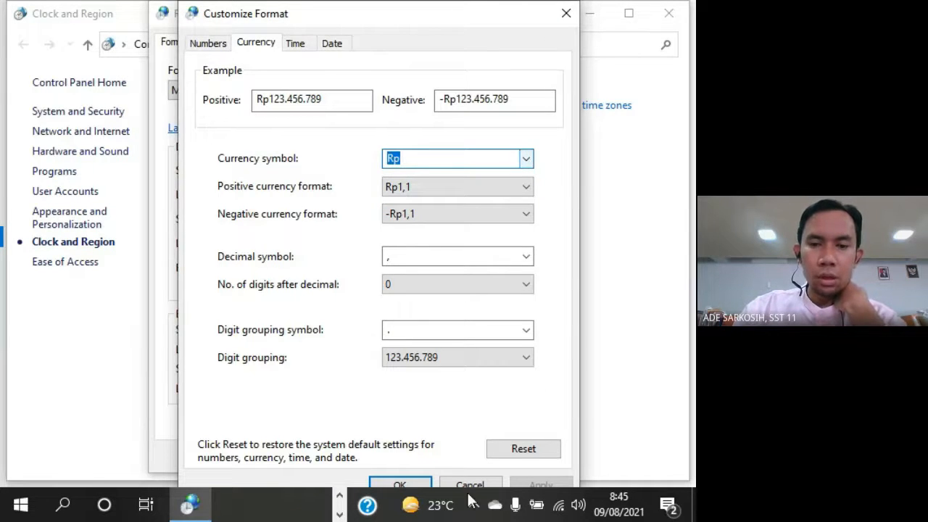
pyautogui.click(428, 483)
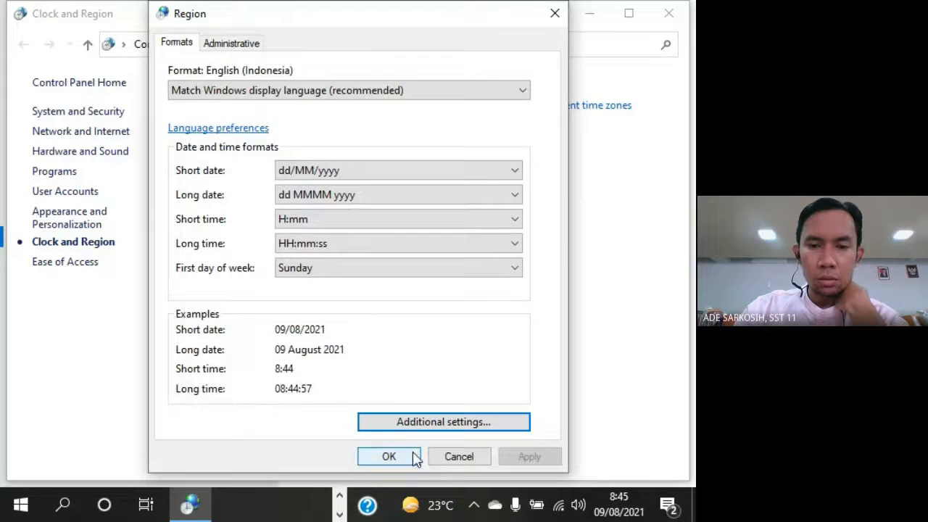
pyautogui.click(411, 456)
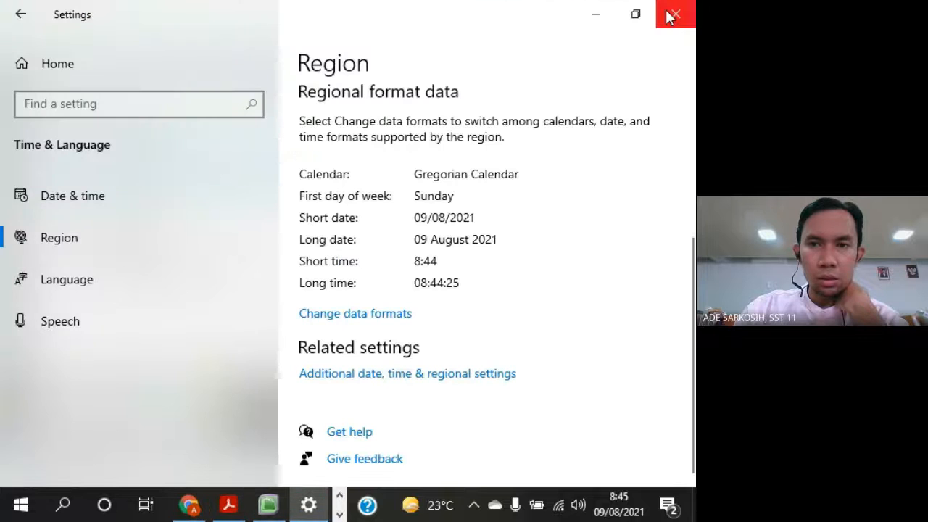
pyautogui.click(672, 20)
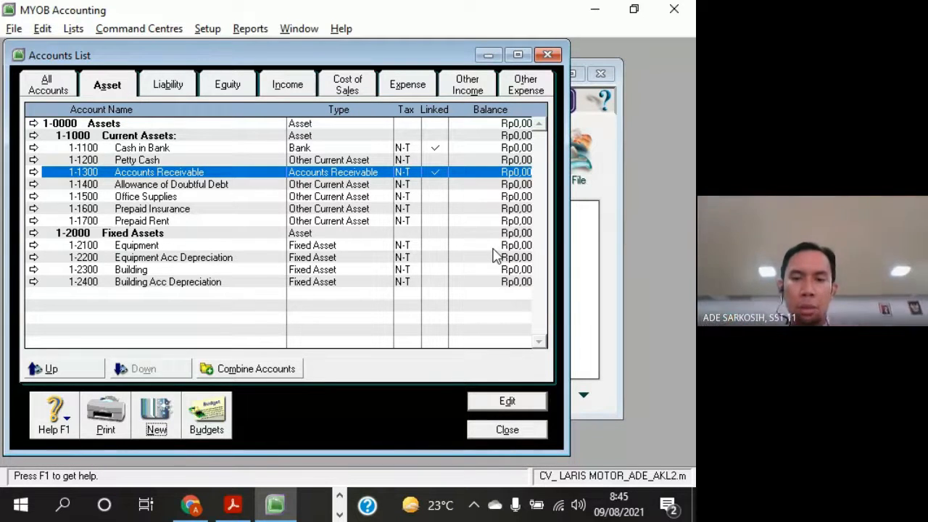
pyautogui.click(110, 85)
pyautogui.click(130, 123)
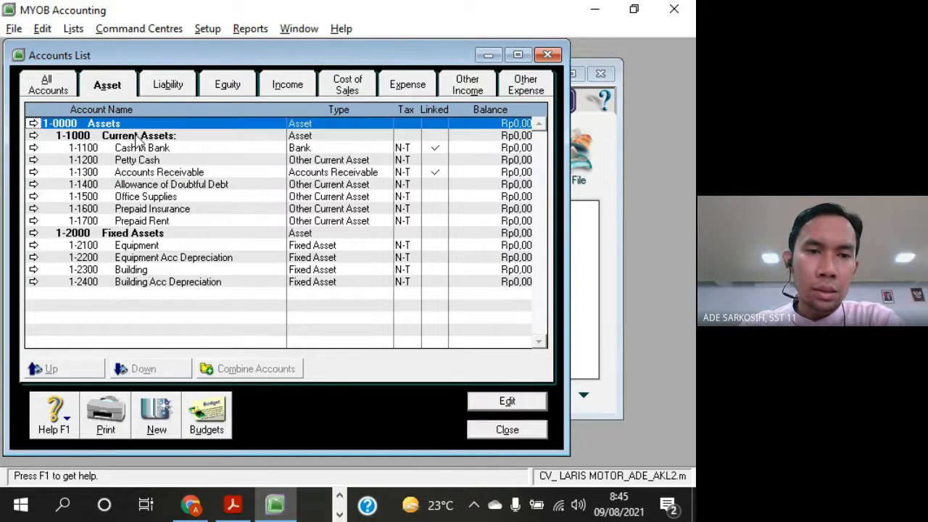
pyautogui.click(133, 136)
pyautogui.click(127, 128)
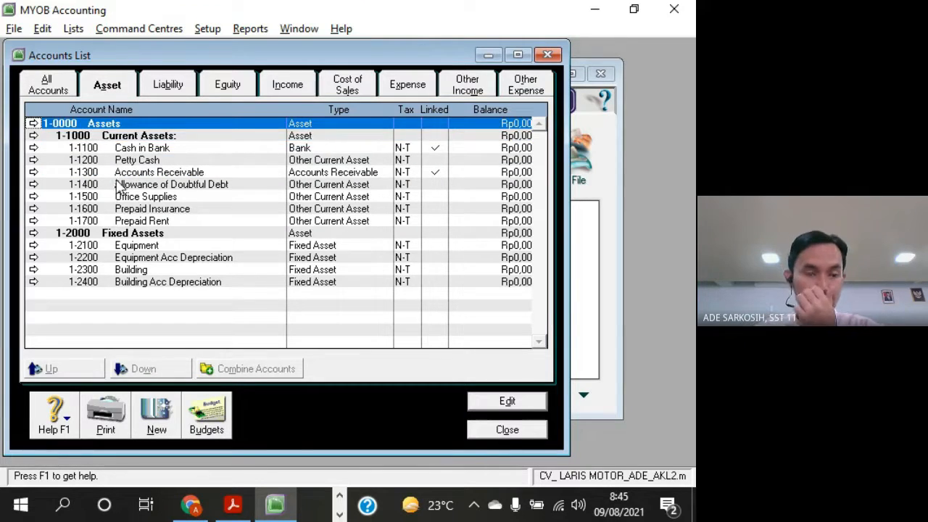
pyautogui.click(142, 137)
pyautogui.click(158, 233)
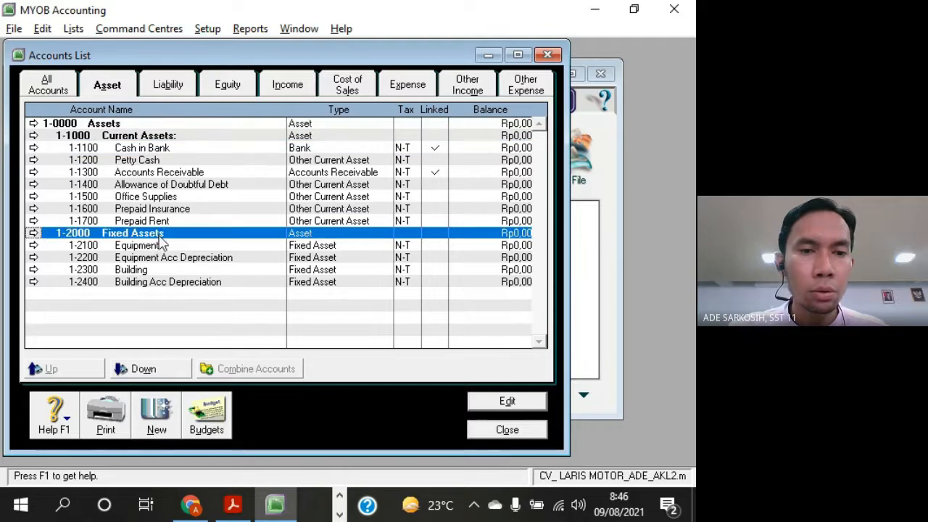
# Rename header account 1-1000 to Current Assets, removing the trailing colon, and save the account
pyautogui.click(181, 136)
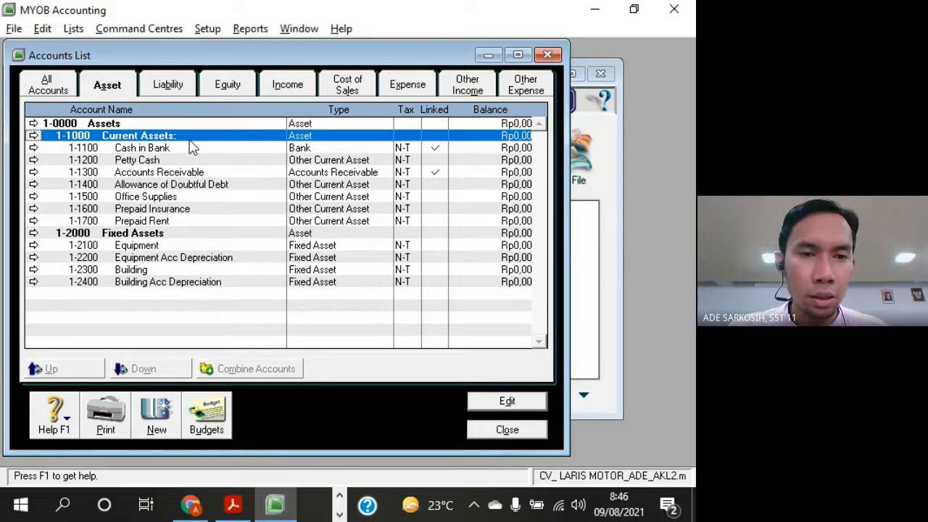
pyautogui.doubleClick(190, 139)
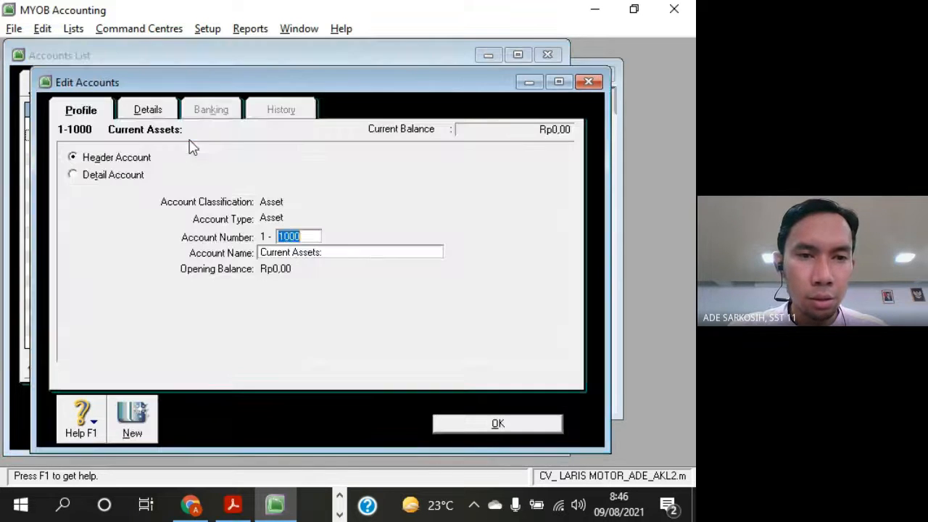
pyautogui.click(327, 251)
pyautogui.click(328, 252)
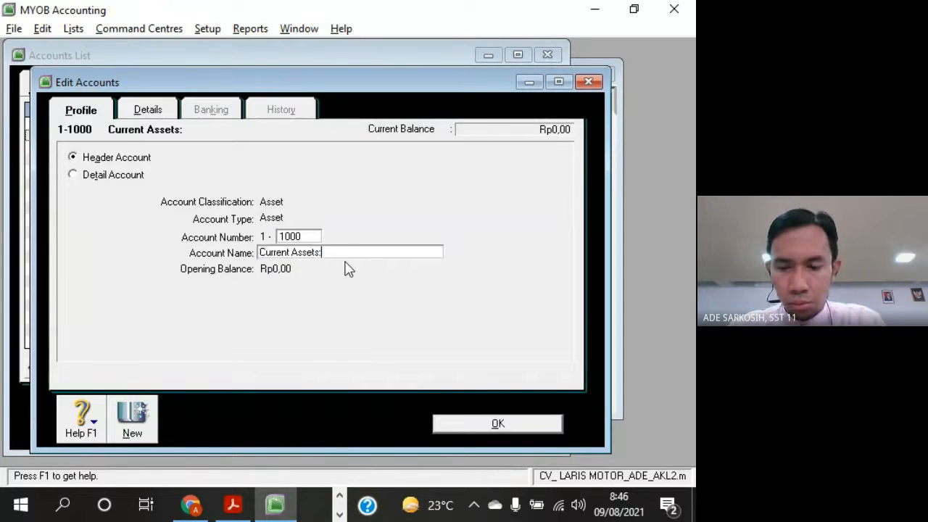
pyautogui.click(475, 422)
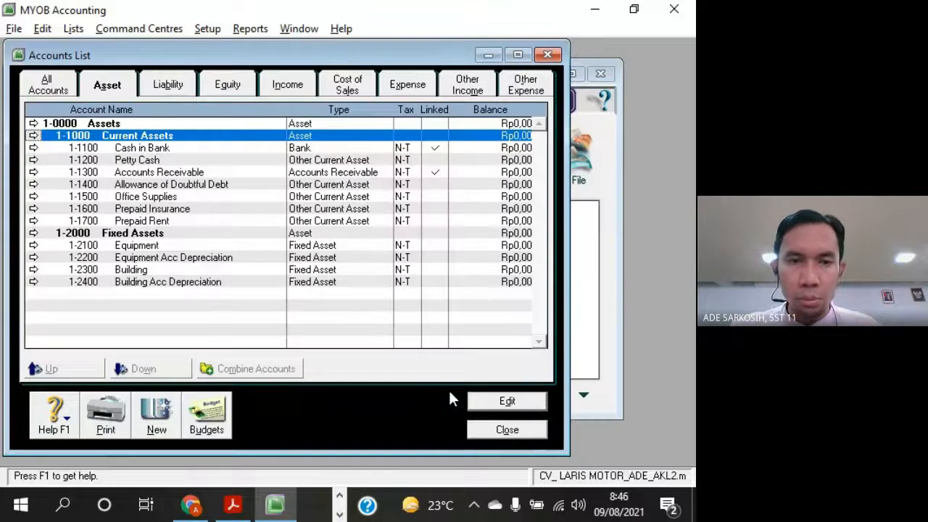
pyautogui.click(151, 234)
pyautogui.click(170, 138)
pyautogui.click(146, 125)
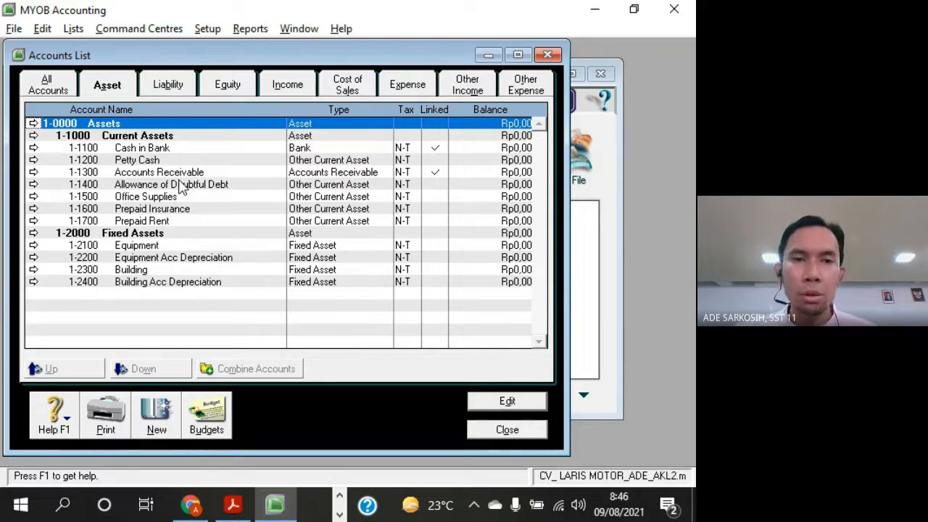
pyautogui.click(183, 137)
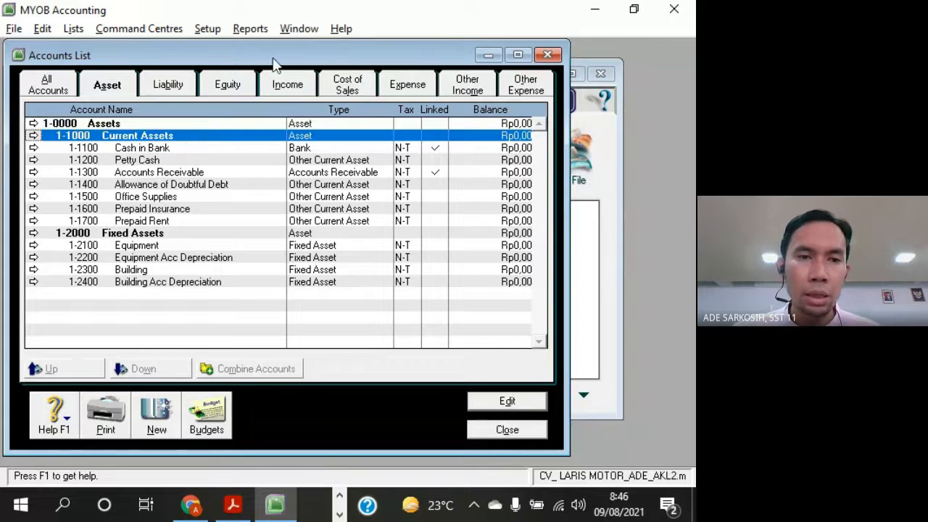
pyautogui.click(181, 237)
pyautogui.click(175, 137)
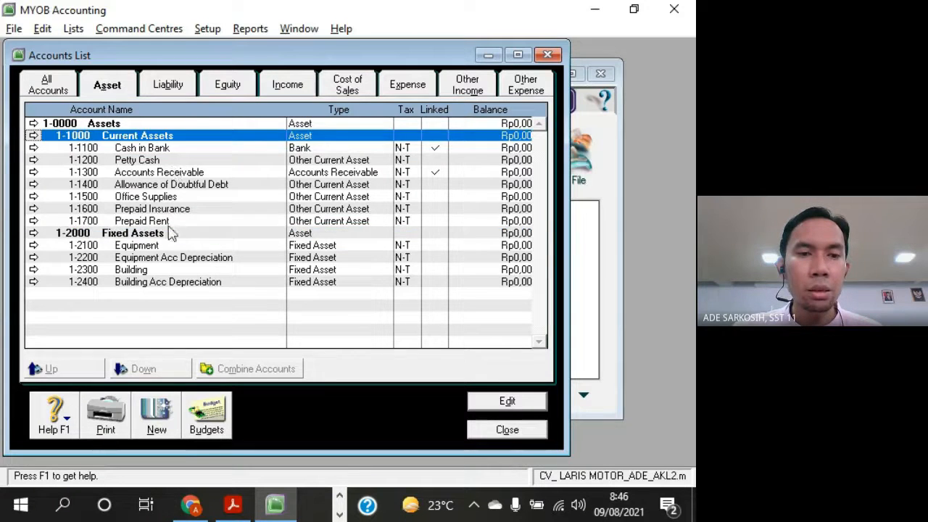
# Examine how the detail accounts are grouped under the Current Assets and Fixed Assets headers in the asset accounts list
pyautogui.click(171, 232)
pyautogui.click(173, 149)
pyautogui.click(174, 161)
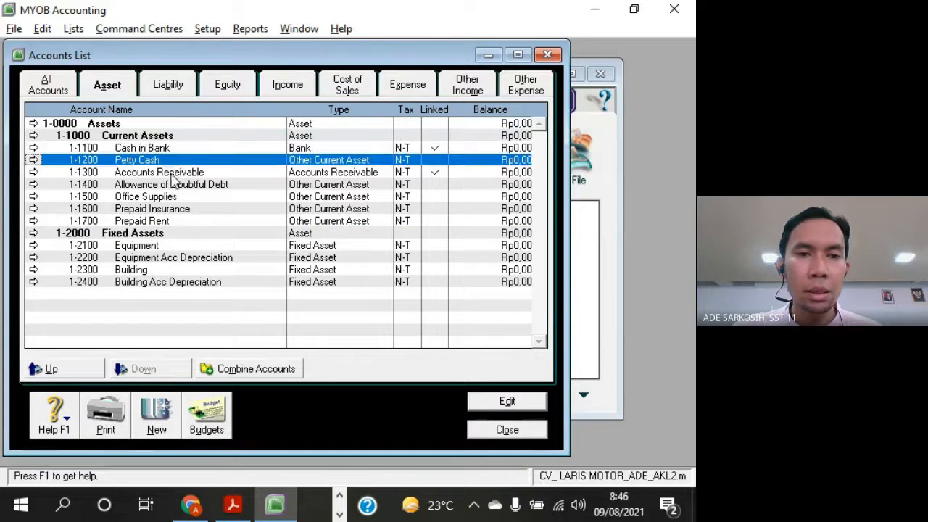
pyautogui.click(174, 184)
pyautogui.click(174, 196)
pyautogui.click(174, 209)
pyautogui.click(166, 221)
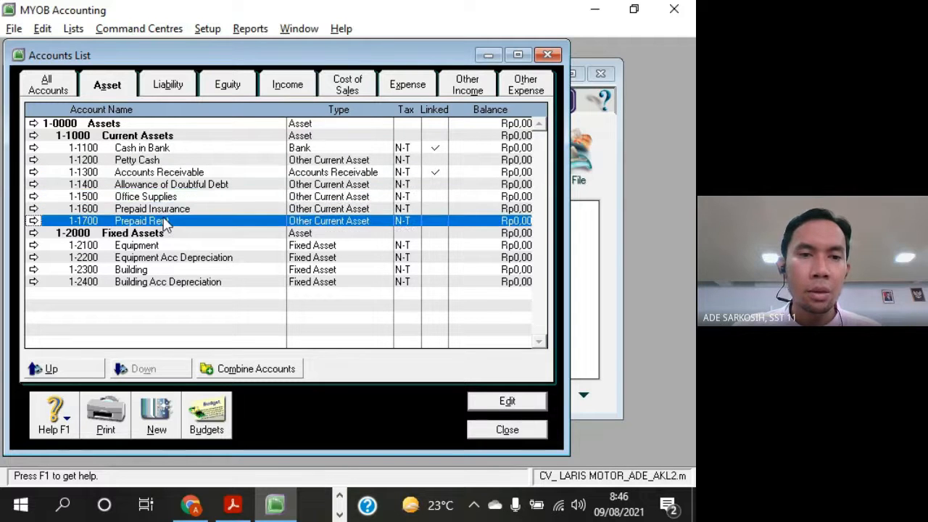
pyautogui.click(169, 246)
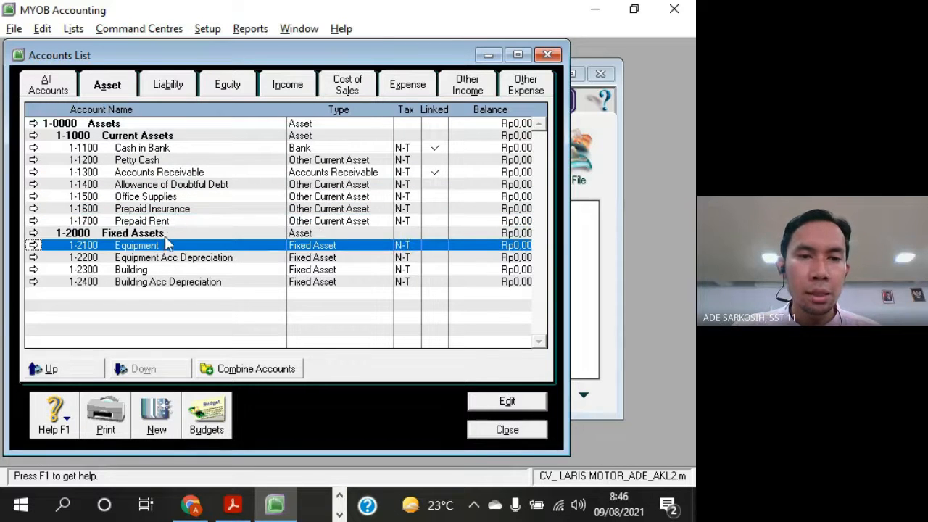
pyautogui.click(165, 235)
pyautogui.click(173, 138)
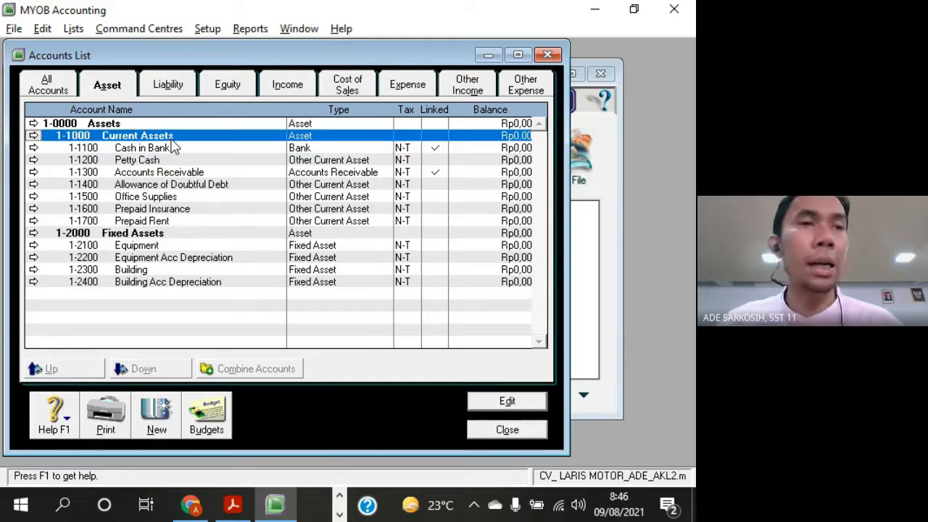
pyautogui.click(190, 257)
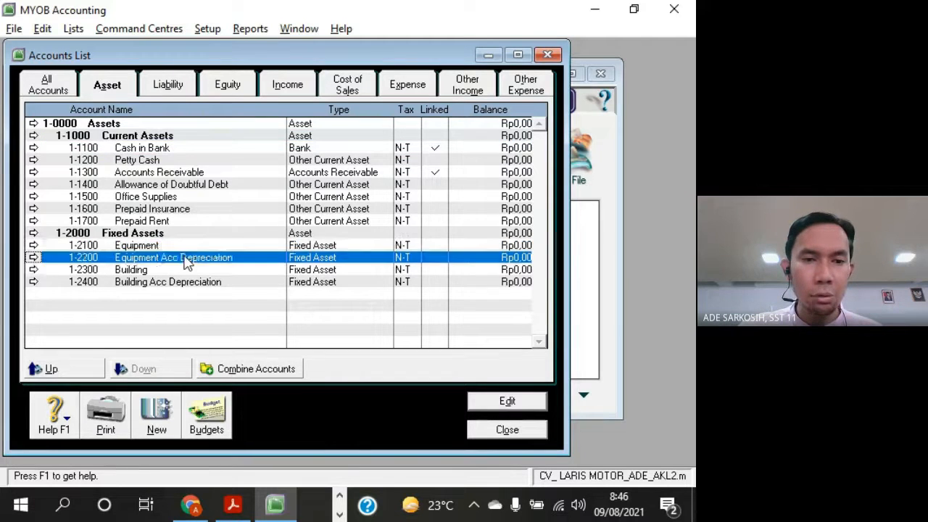
pyautogui.click(184, 270)
pyautogui.doubleClick(185, 270)
pyautogui.click(569, 79)
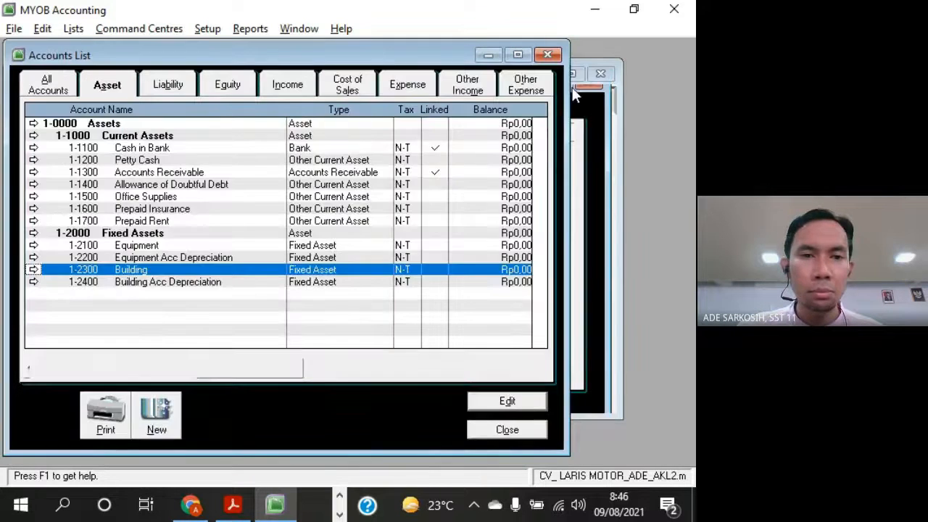
# Set the opening balance of account 1-2100 Equipment to Rp1.000.000,00 and save the account
pyautogui.click(144, 237)
pyautogui.doubleClick(159, 246)
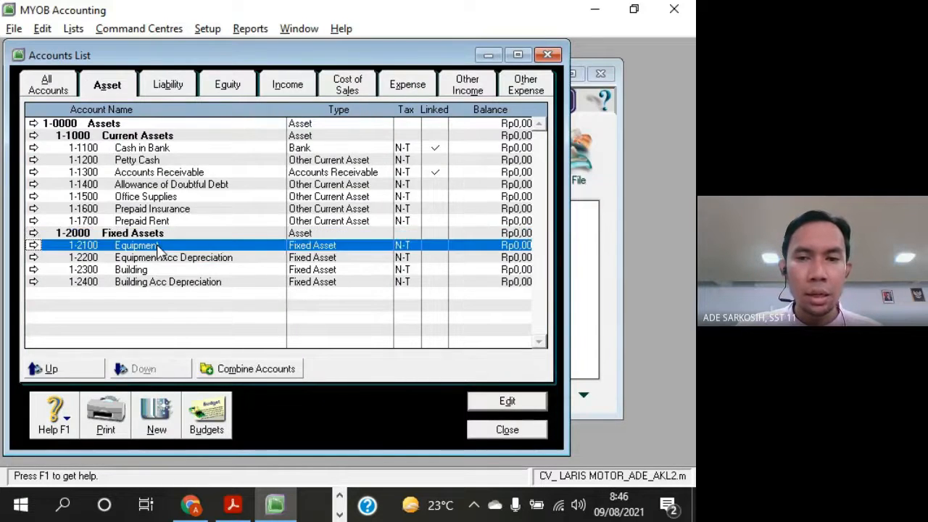
pyautogui.click(294, 268)
pyautogui.write('1.')
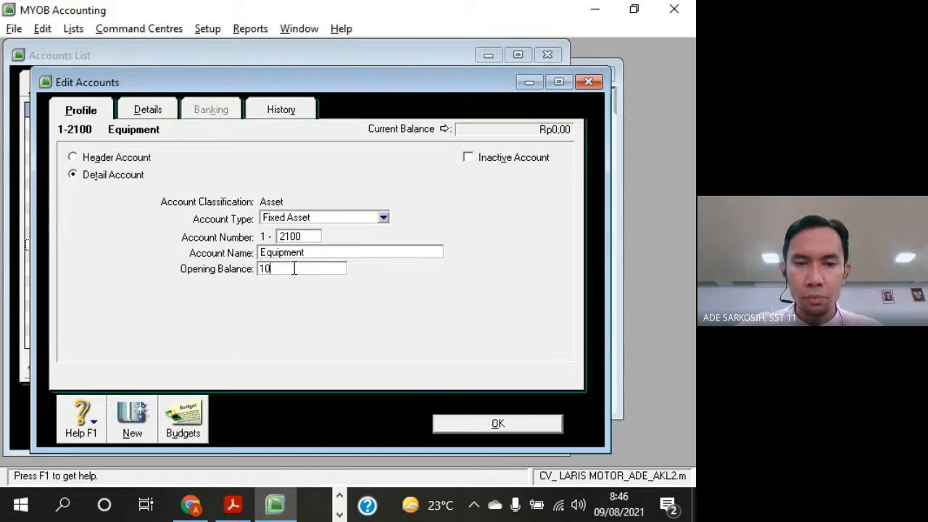
pyautogui.write('000.000')
pyautogui.press('Tab')
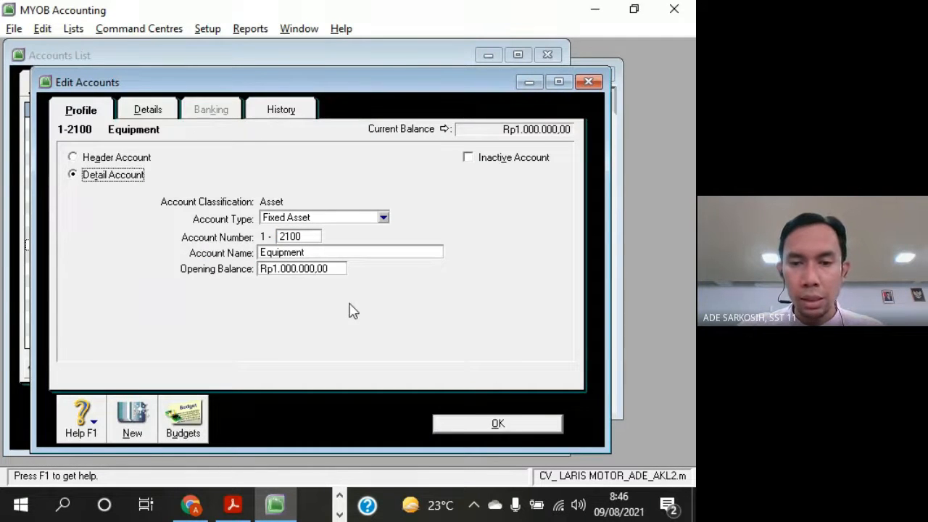
pyautogui.click(508, 423)
# Set the opening balance of account 1-1100 Cash in Bank to Rp2.000.000,00 and save the account
pyautogui.click(148, 160)
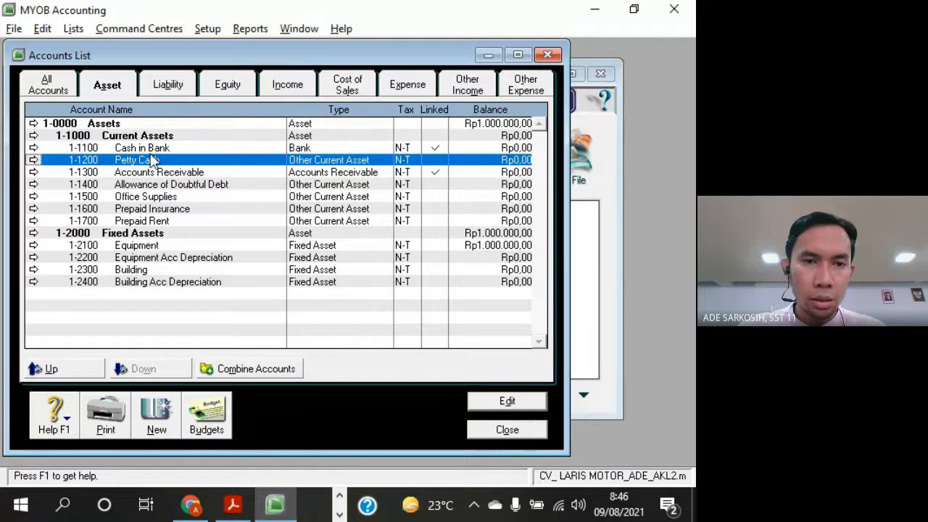
pyautogui.doubleClick(151, 149)
pyautogui.click(309, 269)
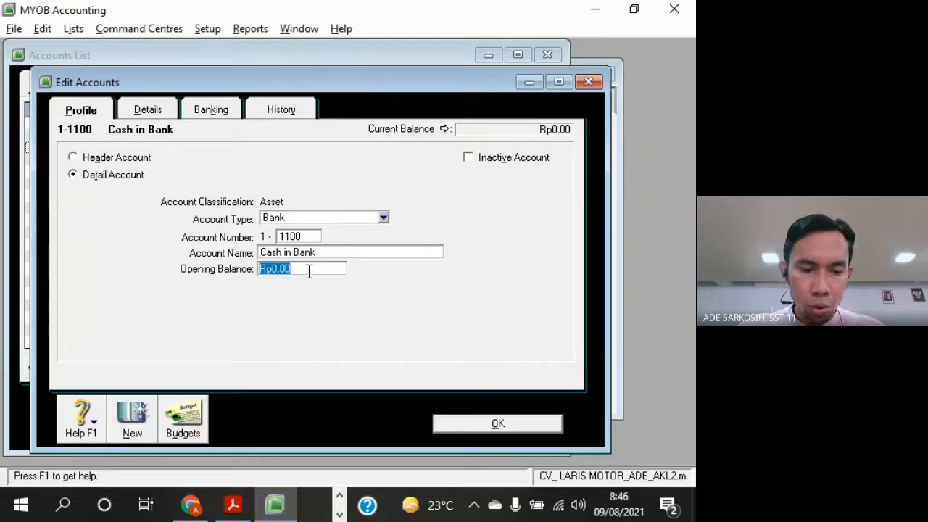
pyautogui.write('2.000.00')
pyautogui.press('Tab')
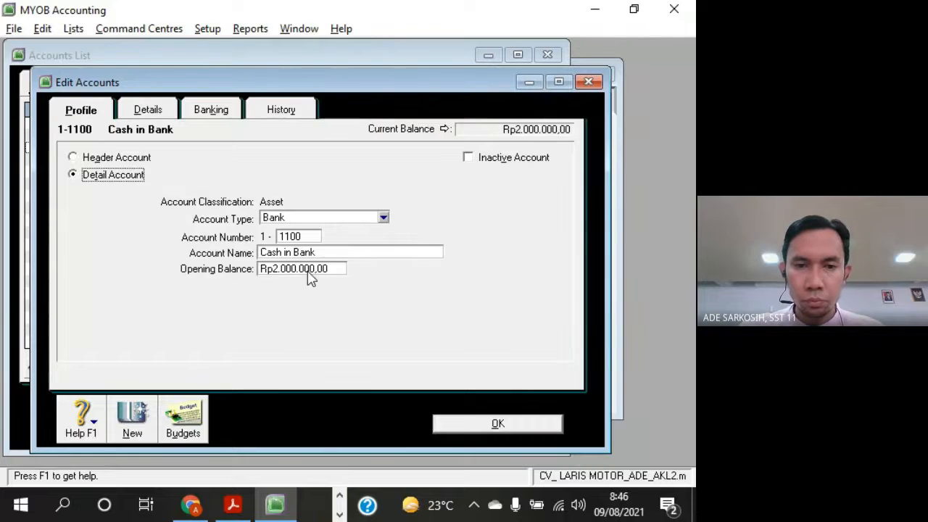
pyautogui.click(490, 425)
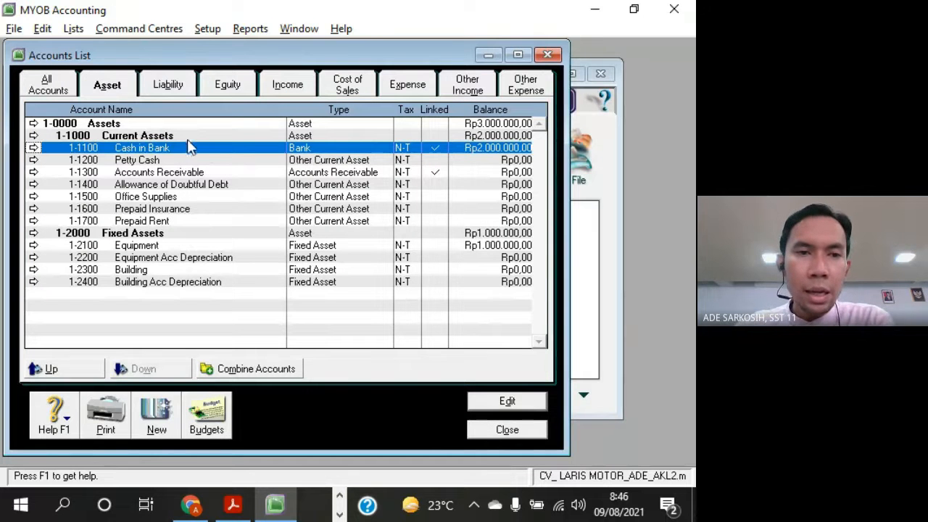
# Compare the balances of the Current Assets and Fixed Assets headers with the overall Assets header balance
pyautogui.click(487, 137)
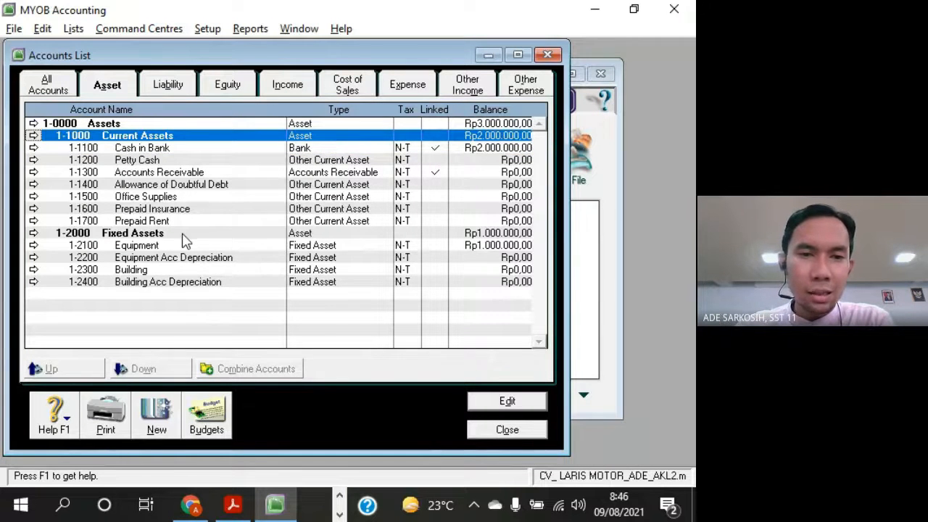
pyautogui.click(477, 235)
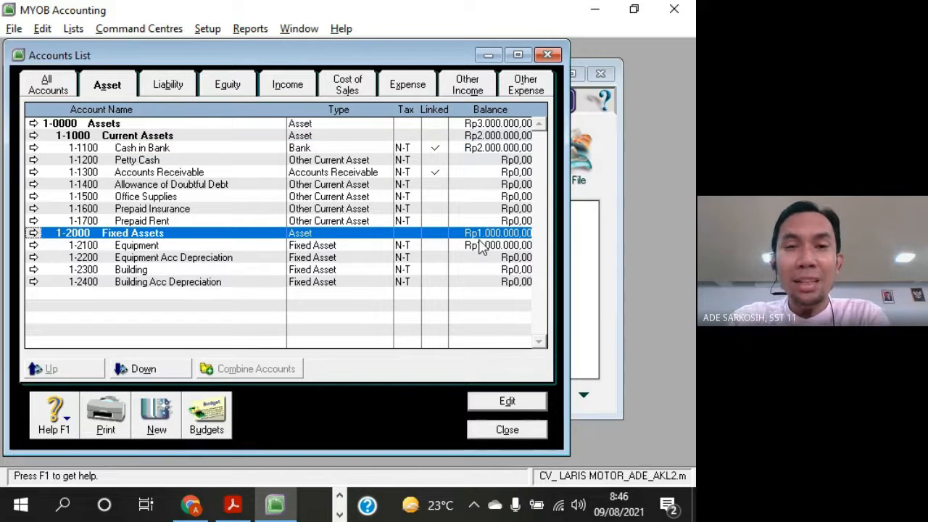
pyautogui.click(506, 126)
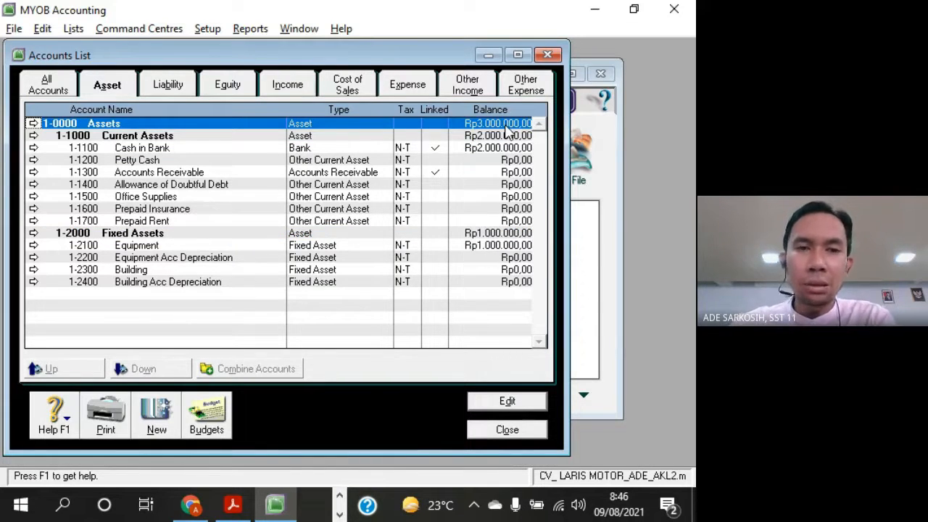
pyautogui.click(503, 138)
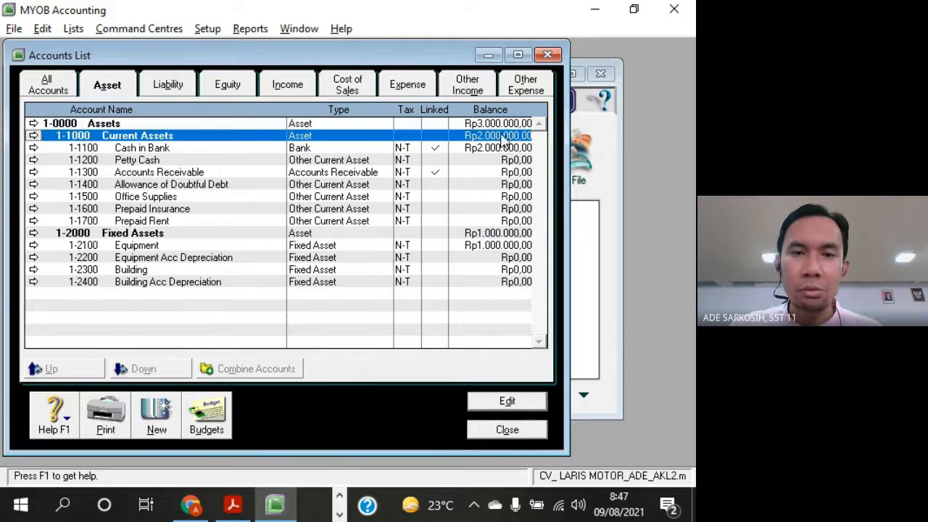
pyautogui.click(503, 234)
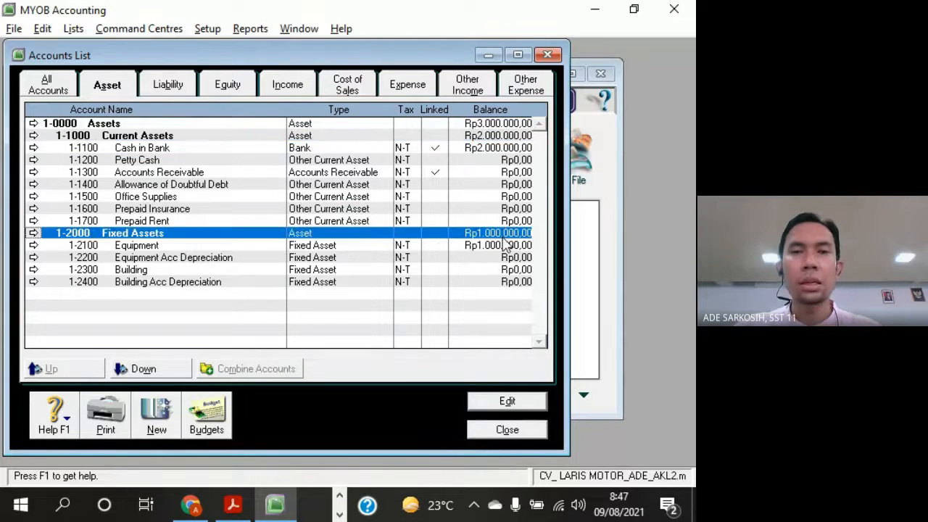
pyautogui.click(498, 124)
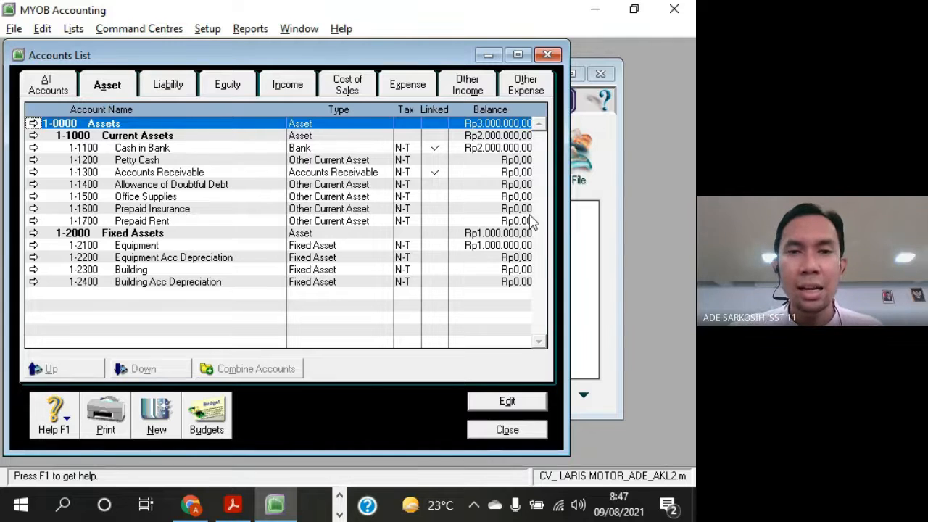
pyautogui.click(437, 137)
pyautogui.click(499, 233)
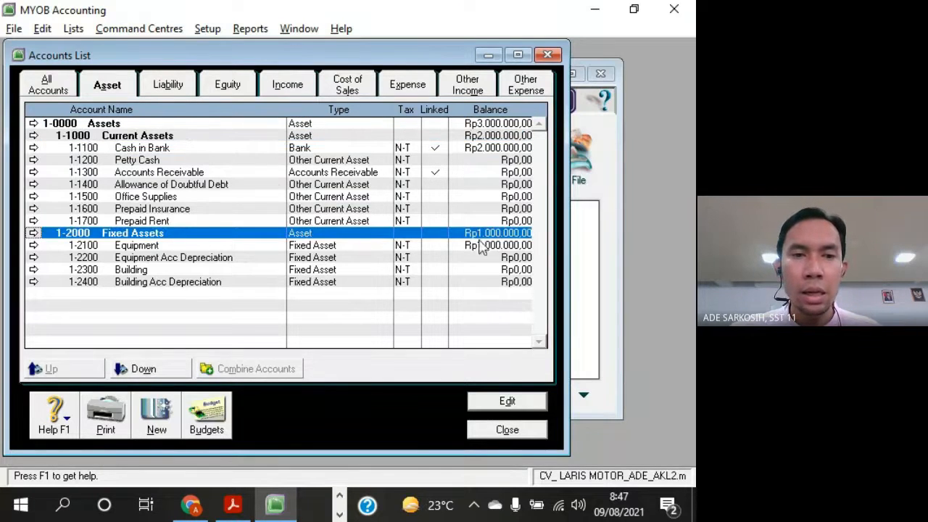
# Set the opening balance of account 1-1500 Office Supplies to Rp500.000,00 and save the account
pyautogui.doubleClick(184, 200)
pyautogui.click(298, 268)
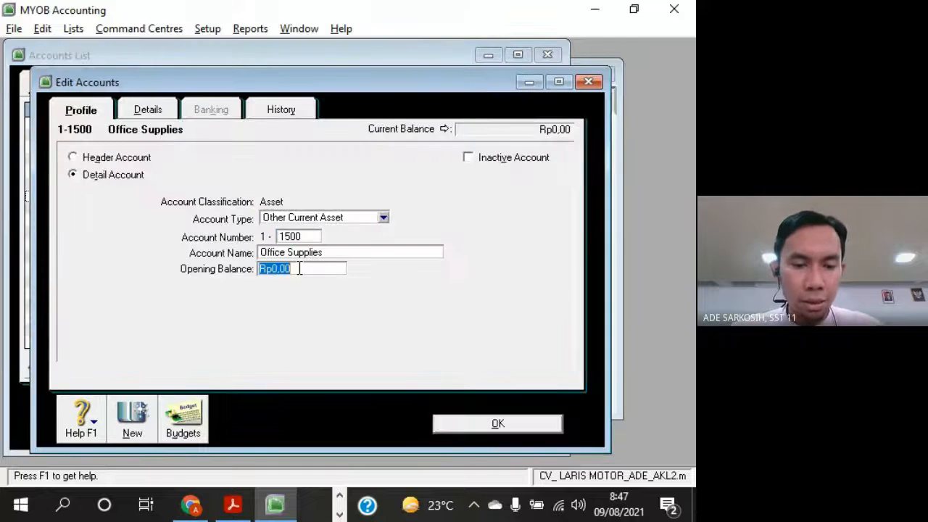
pyautogui.write('500.000')
pyautogui.press('Tab')
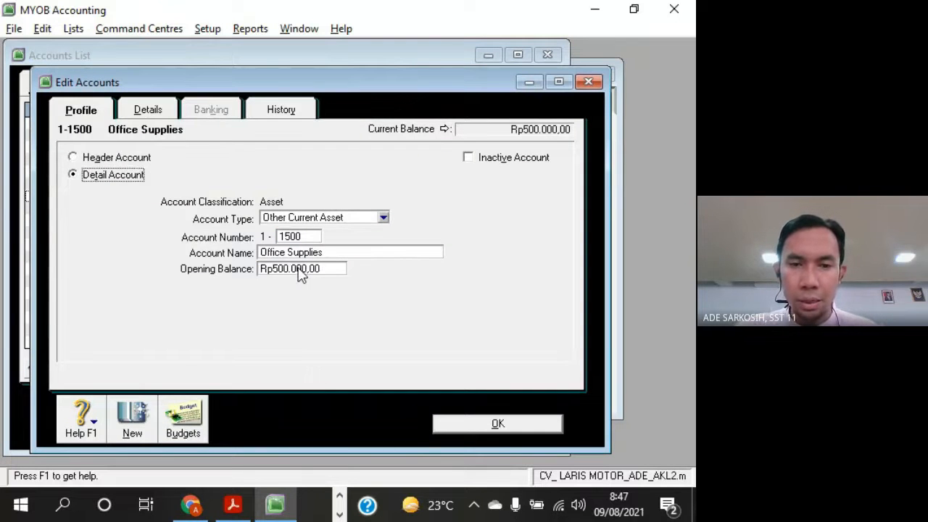
pyautogui.click(455, 427)
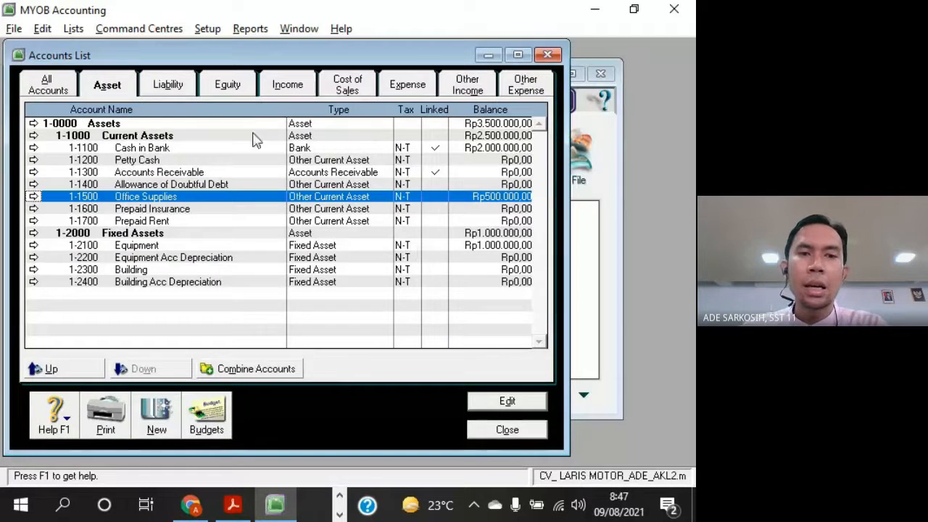
# Examine how the Cash in Bank, Office Supplies and other detail balances add up into the Current Assets, Fixed Assets and Assets headers
pyautogui.click(491, 128)
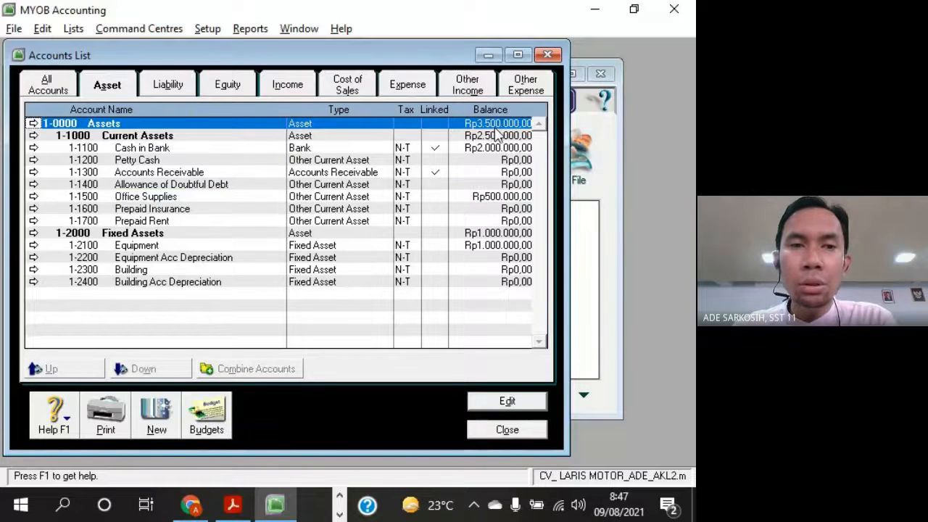
pyautogui.click(504, 140)
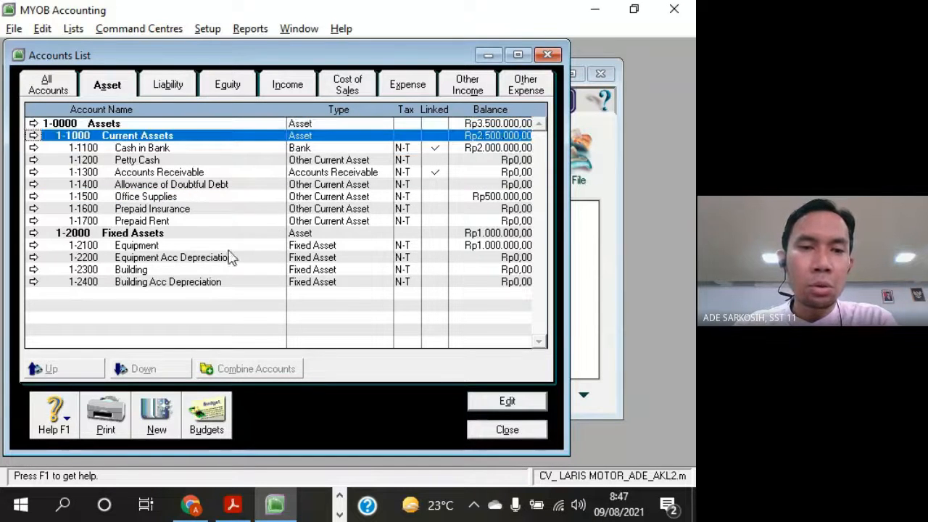
pyautogui.click(213, 234)
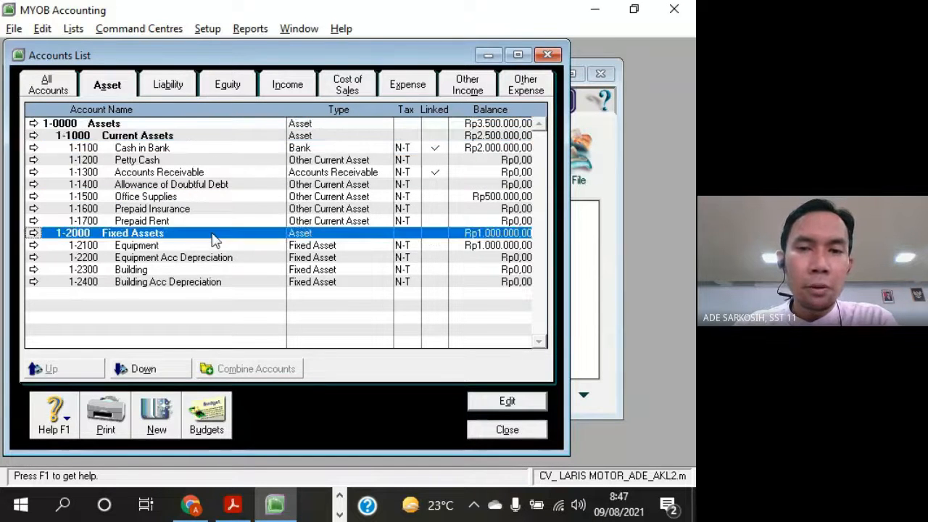
pyautogui.click(507, 139)
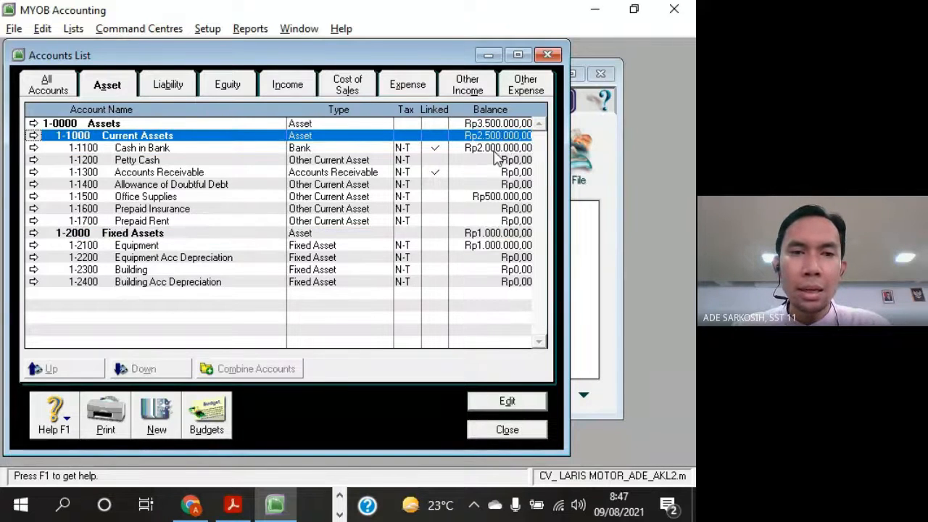
pyautogui.click(501, 149)
pyautogui.click(492, 203)
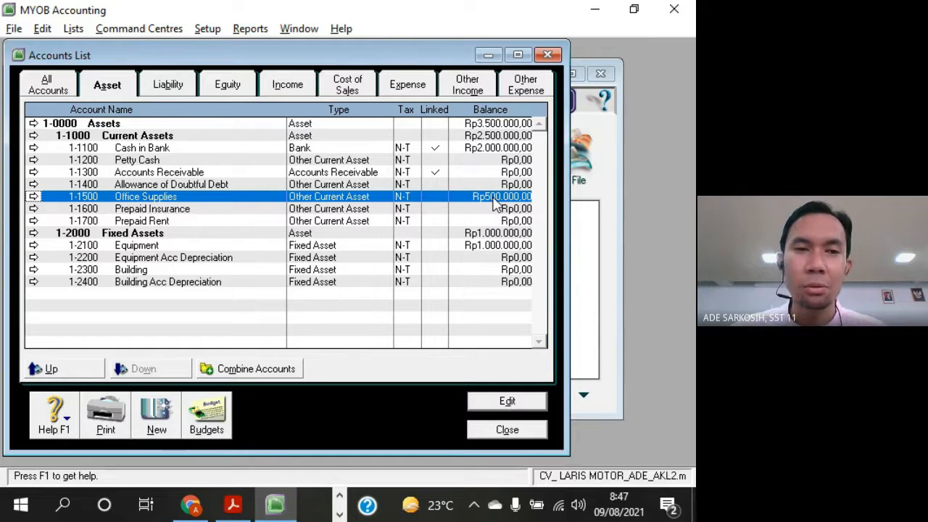
pyautogui.click(234, 136)
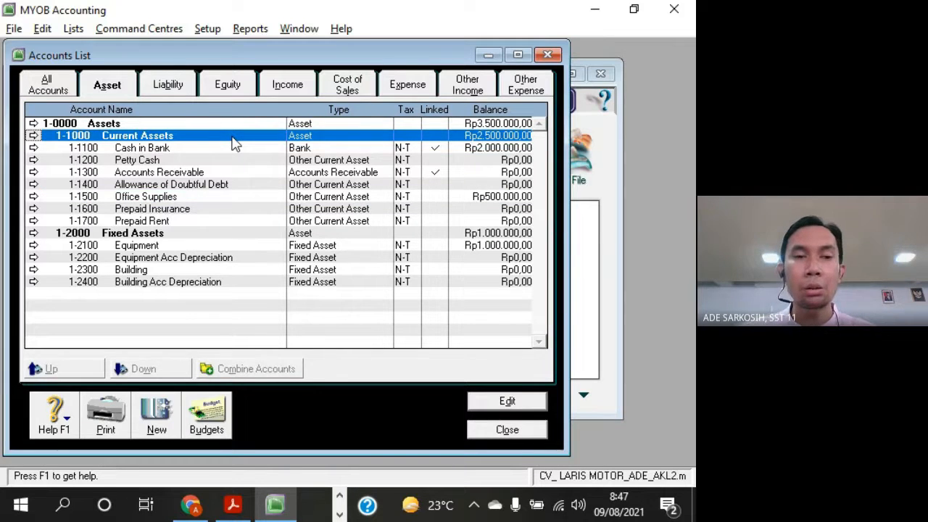
pyautogui.click(470, 151)
pyautogui.click(495, 198)
pyautogui.click(497, 210)
pyautogui.click(495, 220)
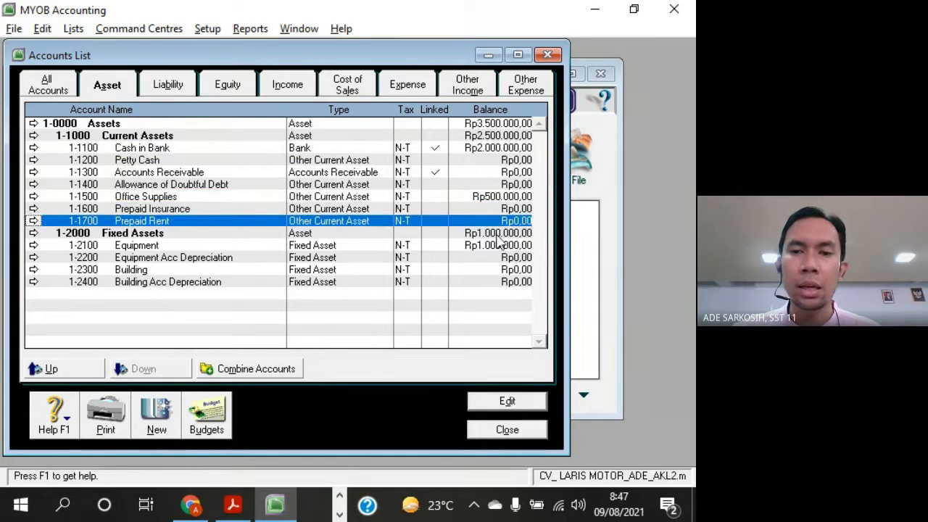
pyautogui.click(500, 233)
# Reset the opening balance of account 1-2100 Equipment to 0 and save the account
pyautogui.click(485, 246)
pyautogui.doubleClick(486, 247)
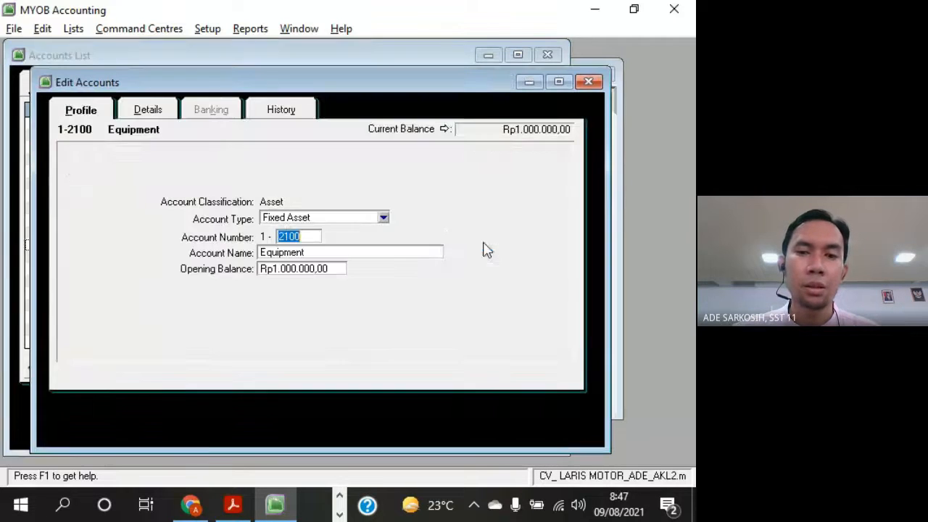
pyautogui.doubleClick(321, 268)
pyautogui.write('0')
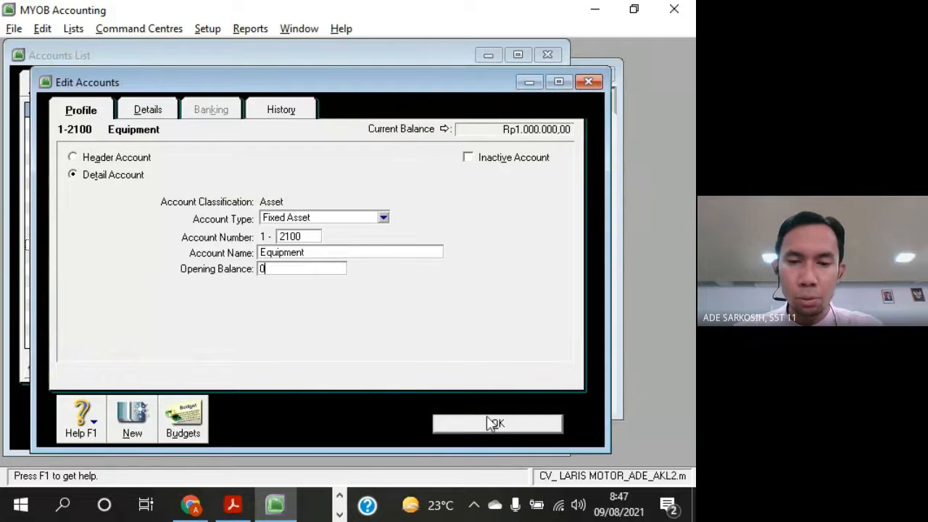
pyautogui.click(488, 421)
# Reset the opening balance of account 1-1500 Office Supplies to 0 and save the account
pyautogui.click(226, 198)
pyautogui.doubleClick(226, 199)
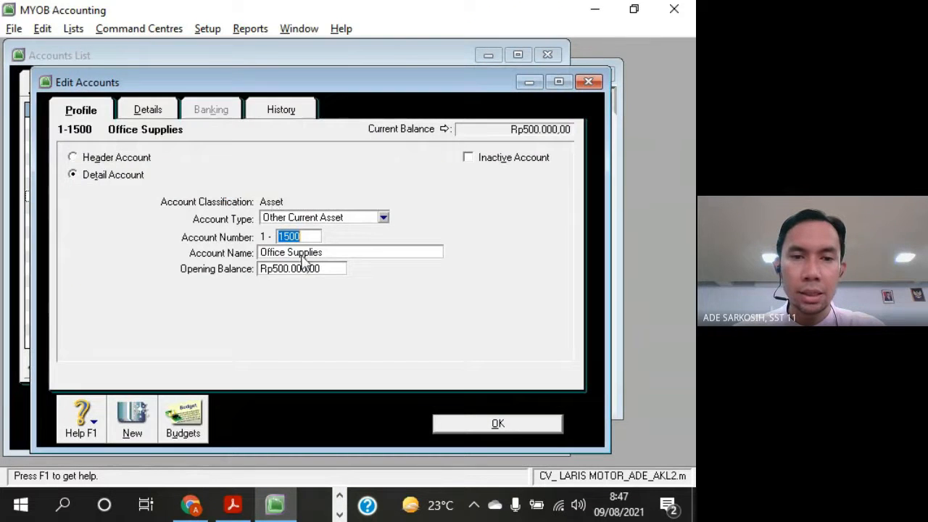
pyautogui.doubleClick(303, 268)
pyautogui.write('0')
pyautogui.click(481, 424)
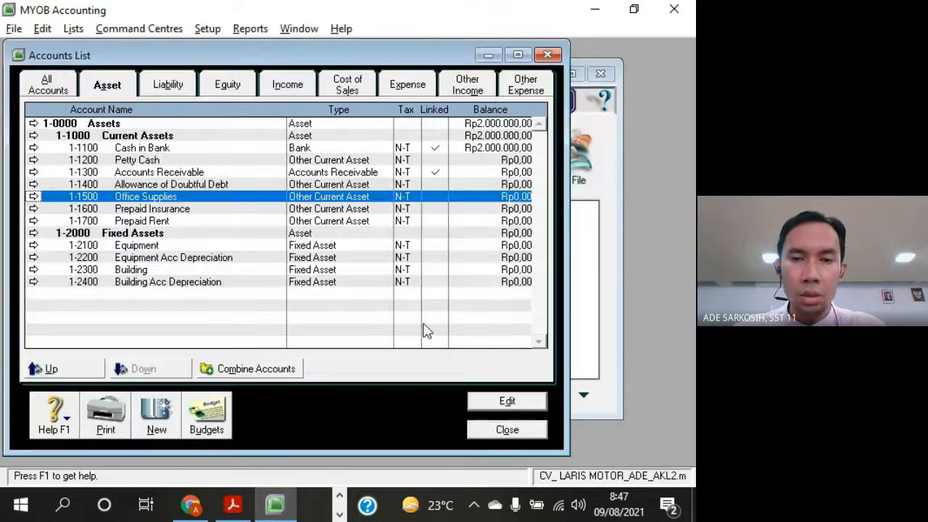
# Reset the opening balance of account 1-1100 Cash in Bank to 0 and save the account
pyautogui.doubleClick(203, 149)
pyautogui.doubleClick(303, 268)
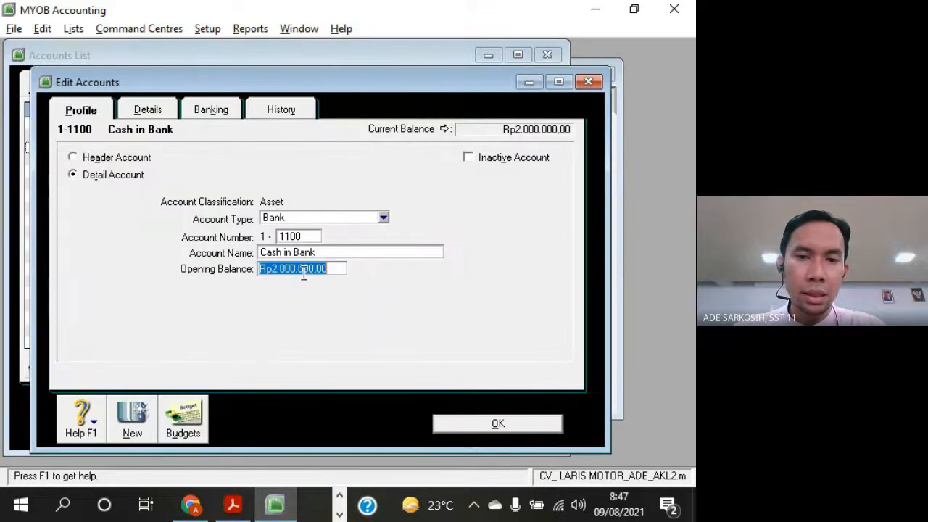
pyautogui.write('0')
pyautogui.click(534, 427)
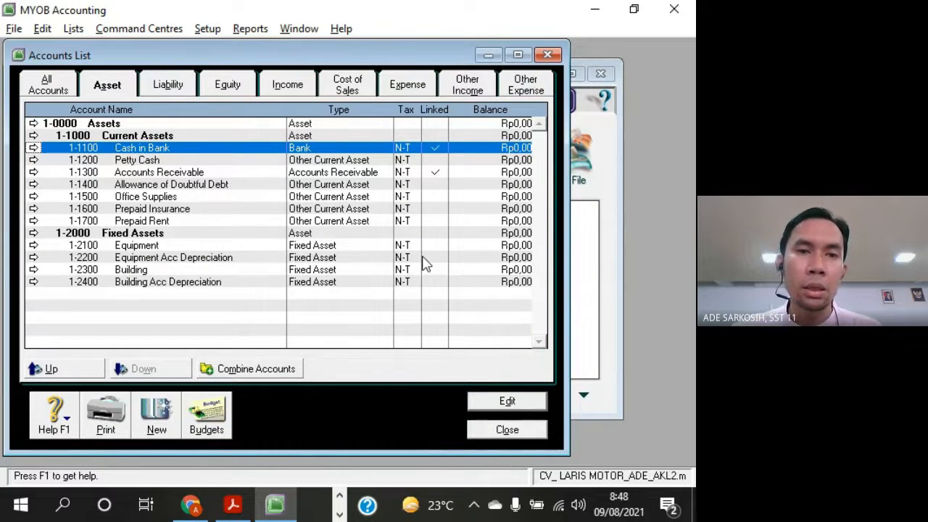
# Examine how the asset detail accounts are grouped under the Current Assets and Fixed Assets headers in the accounts list
pyautogui.click(205, 138)
pyautogui.click(202, 233)
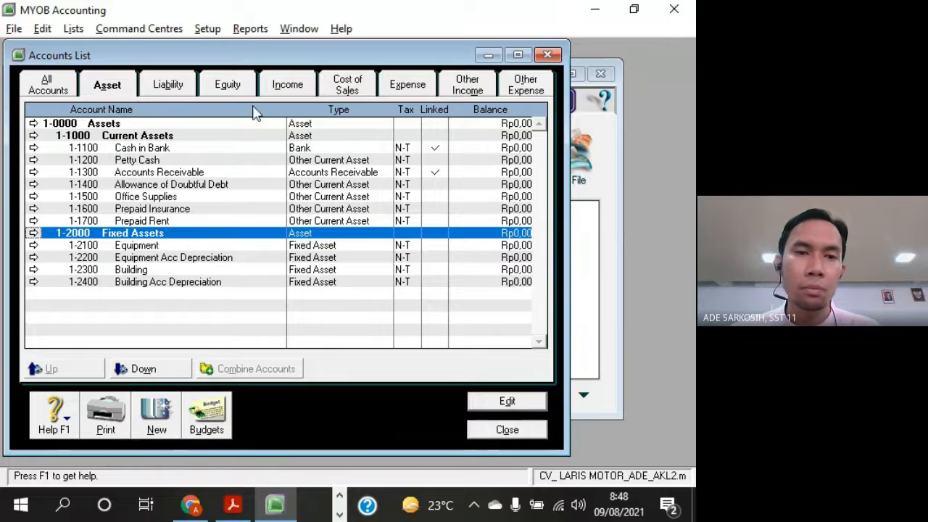
pyautogui.click(183, 150)
pyautogui.click(183, 162)
pyautogui.click(186, 175)
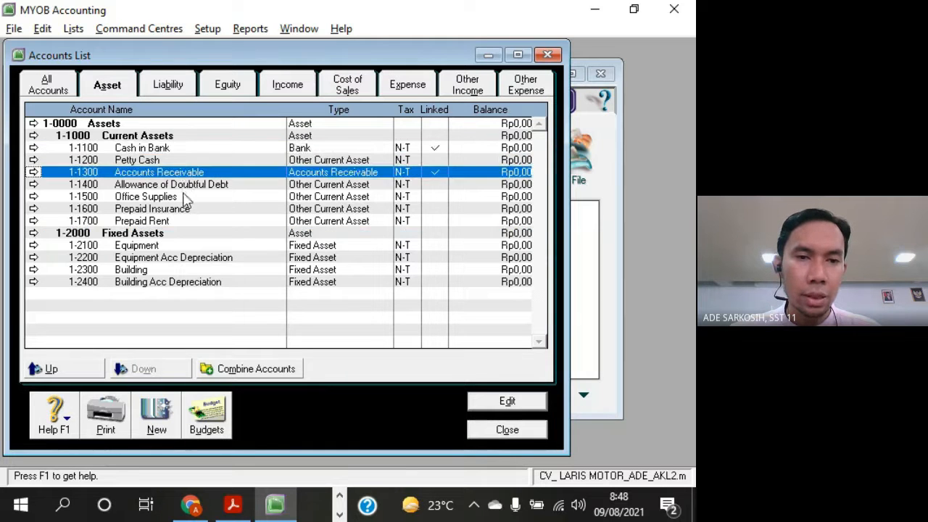
pyautogui.click(184, 194)
pyautogui.click(185, 188)
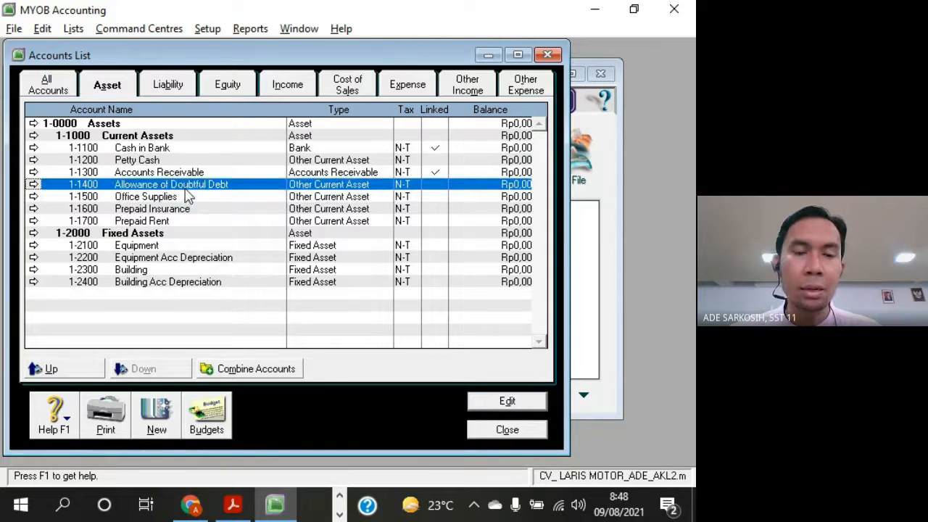
pyautogui.click(229, 150)
pyautogui.click(225, 160)
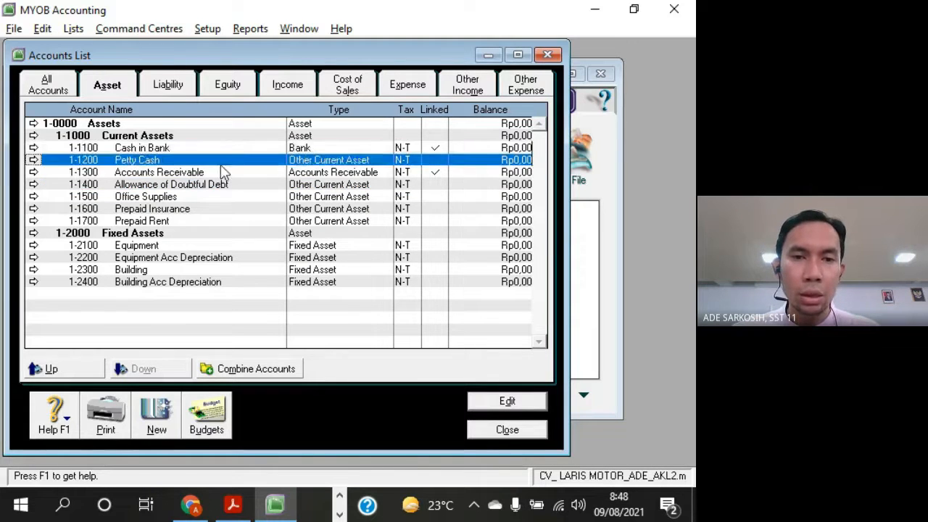
pyautogui.click(218, 185)
pyautogui.click(215, 208)
pyautogui.click(165, 233)
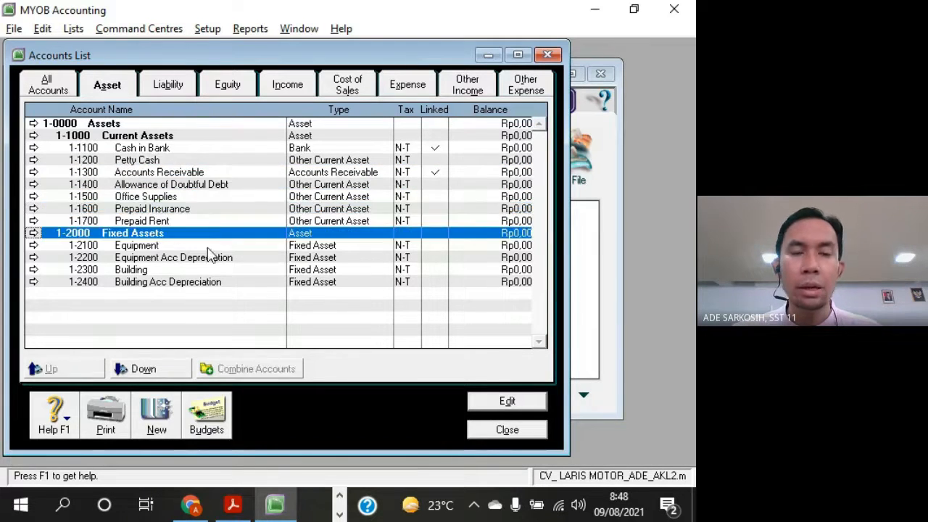
pyautogui.click(165, 152)
pyautogui.click(174, 185)
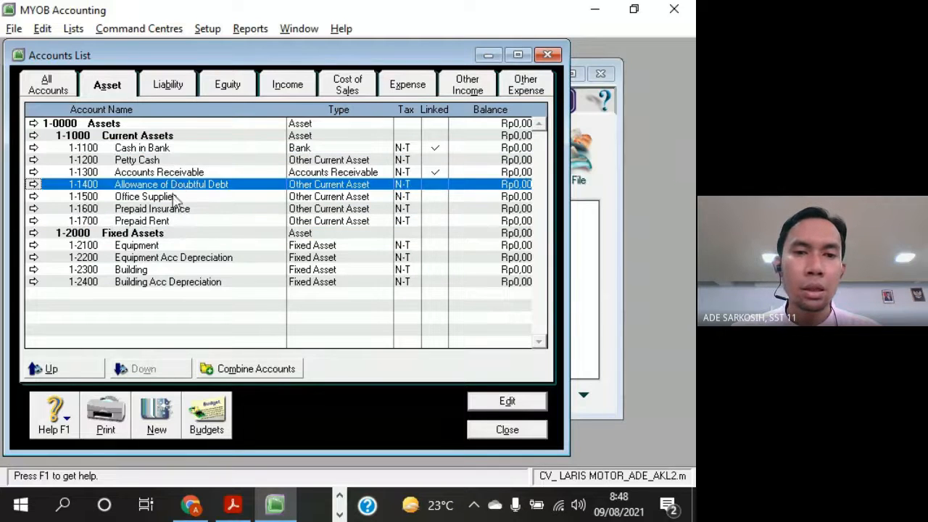
pyautogui.click(155, 220)
pyautogui.click(163, 246)
pyautogui.click(174, 258)
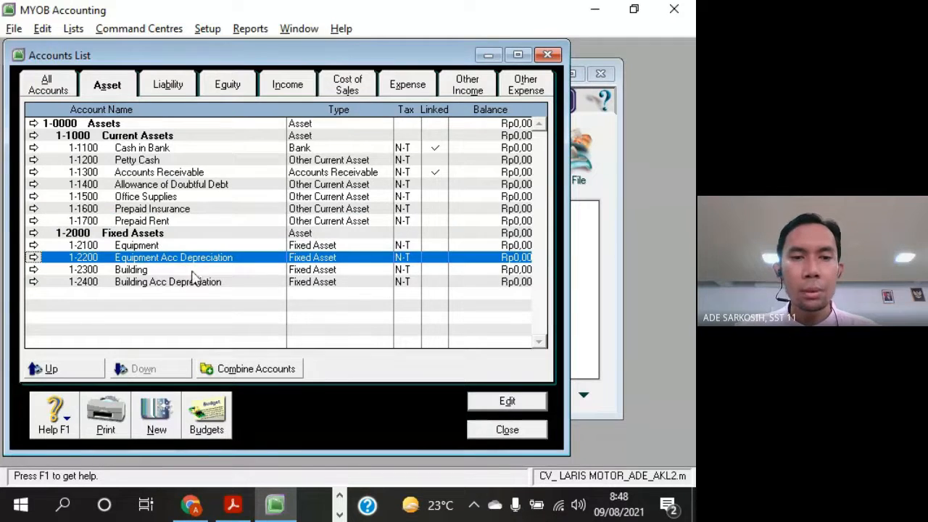
pyautogui.click(193, 272)
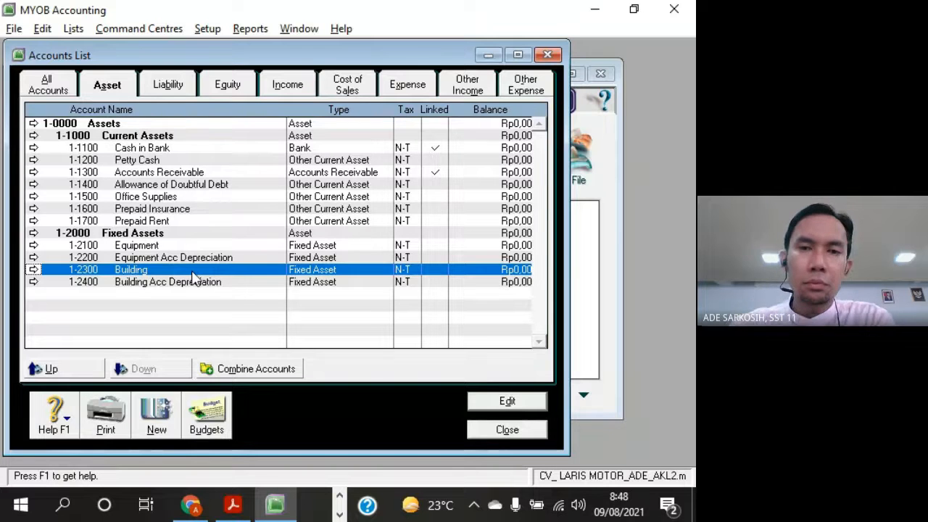
pyautogui.moveTo(414, 62); pyautogui.dragTo(440, 68)
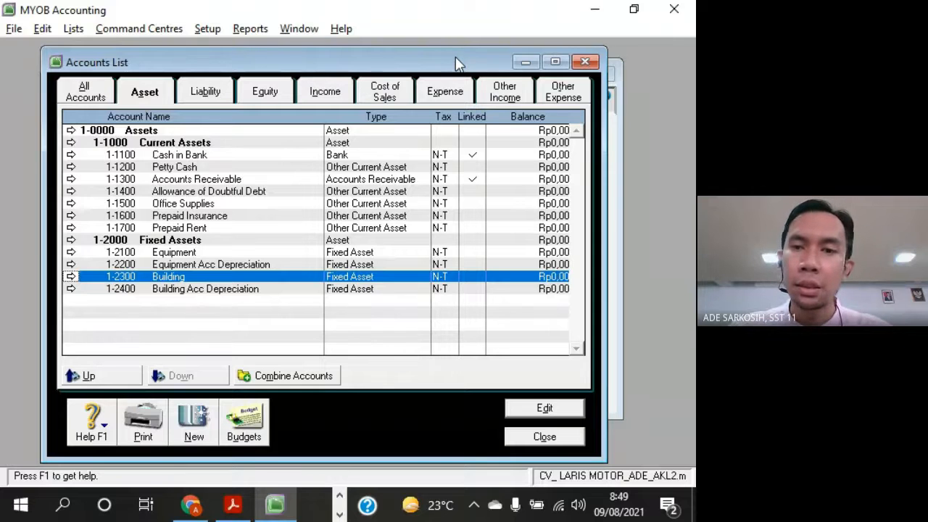
pyautogui.moveTo(382, 66)
pyautogui.mouseDown()
pyautogui.moveTo(389, 84)
pyautogui.moveTo(378, 69)
pyautogui.moveTo(389, 66)
pyautogui.mouseUp()
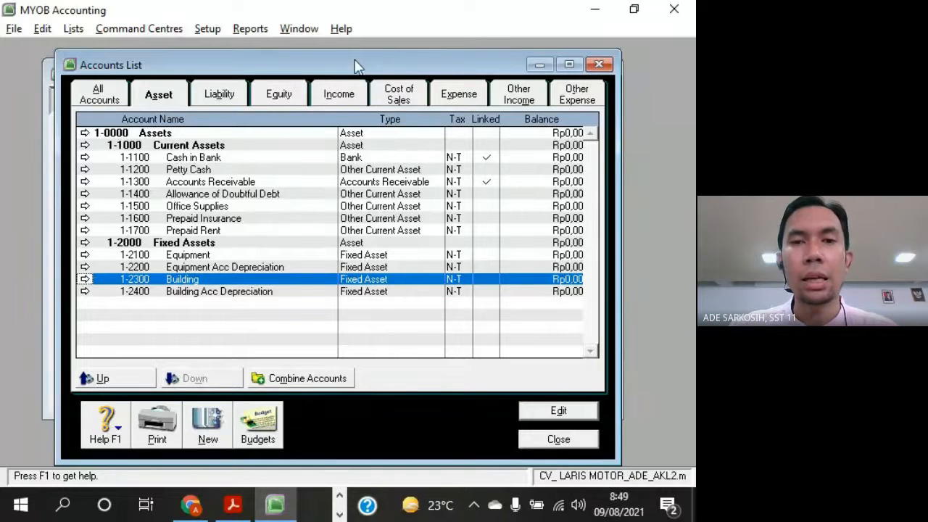
pyautogui.moveTo(413, 69); pyautogui.dragTo(434, 63)
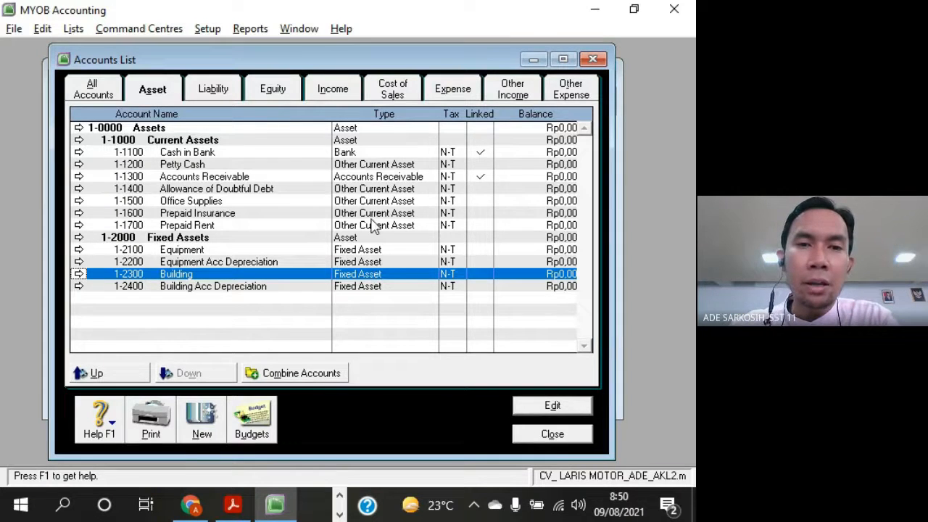
pyautogui.moveTo(391, 61); pyautogui.dragTo(386, 81)
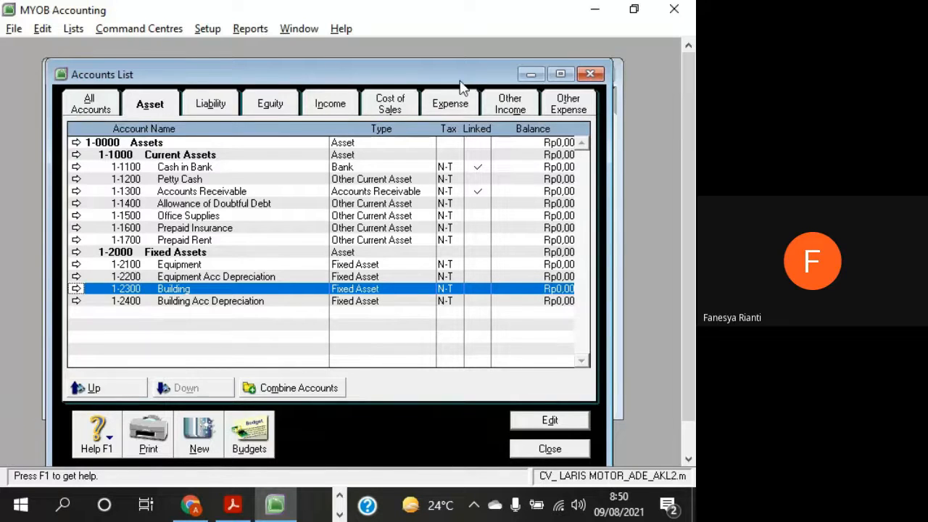
pyautogui.moveTo(418, 81)
pyautogui.mouseDown()
pyautogui.moveTo(437, 75)
pyautogui.moveTo(429, 55)
pyautogui.moveTo(425, 65)
pyautogui.mouseUp()
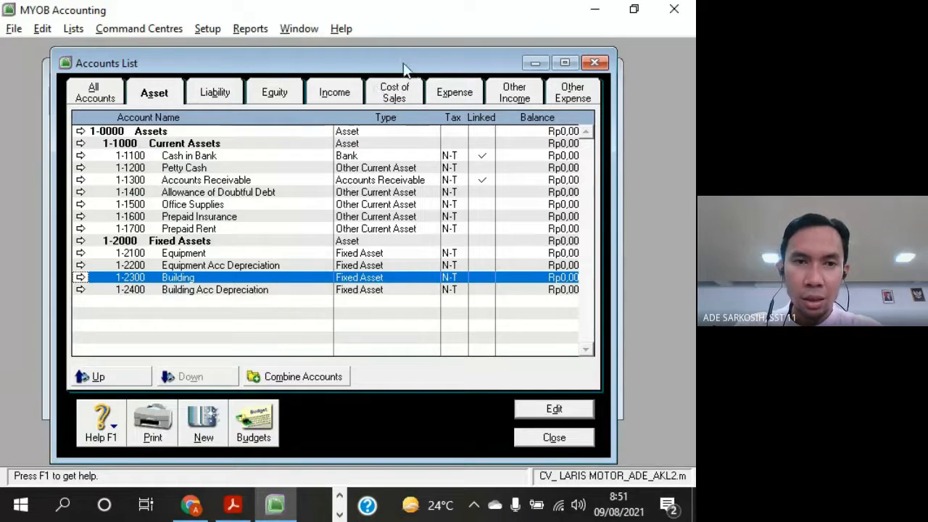
pyautogui.moveTo(406, 68)
pyautogui.mouseDown()
pyautogui.moveTo(372, 54)
pyautogui.moveTo(408, 76)
pyautogui.moveTo(414, 60)
pyautogui.mouseUp()
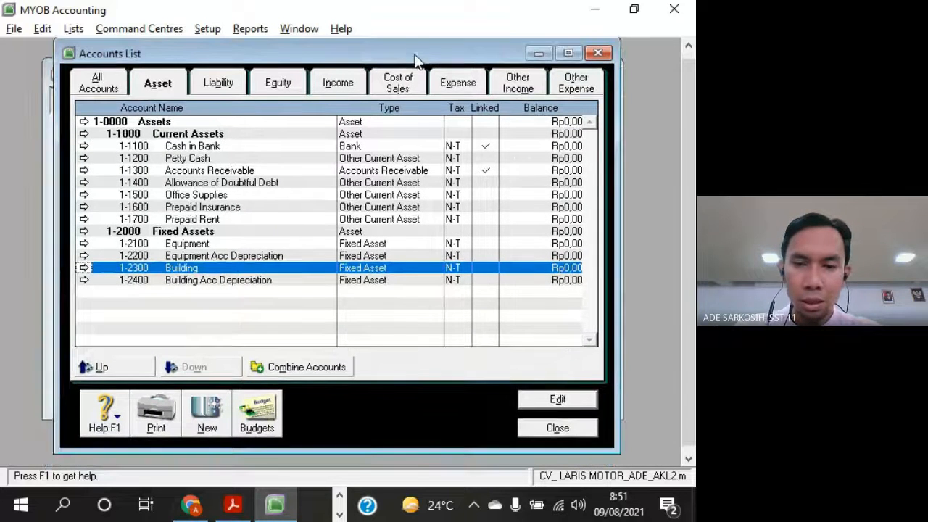
# Close the accounts list and exit MYOB Accounting without backing up the company file
pyautogui.click(587, 428)
pyautogui.moveTo(398, 85); pyautogui.dragTo(372, 92)
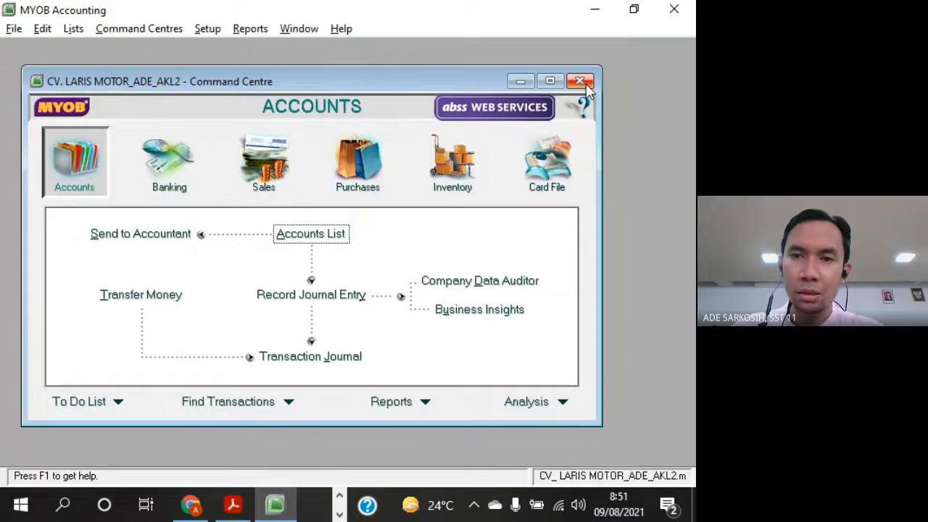
pyautogui.moveTo(434, 88); pyautogui.dragTo(472, 86)
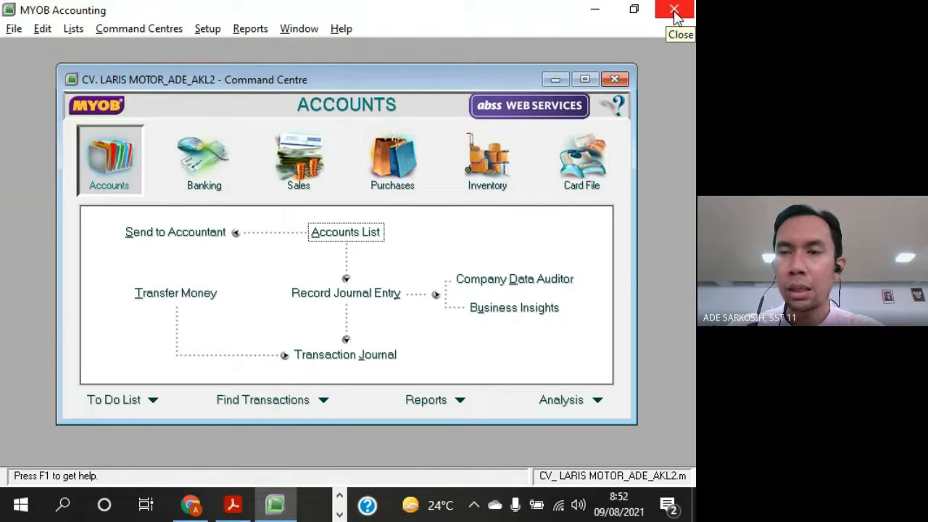
pyautogui.click(14, 28)
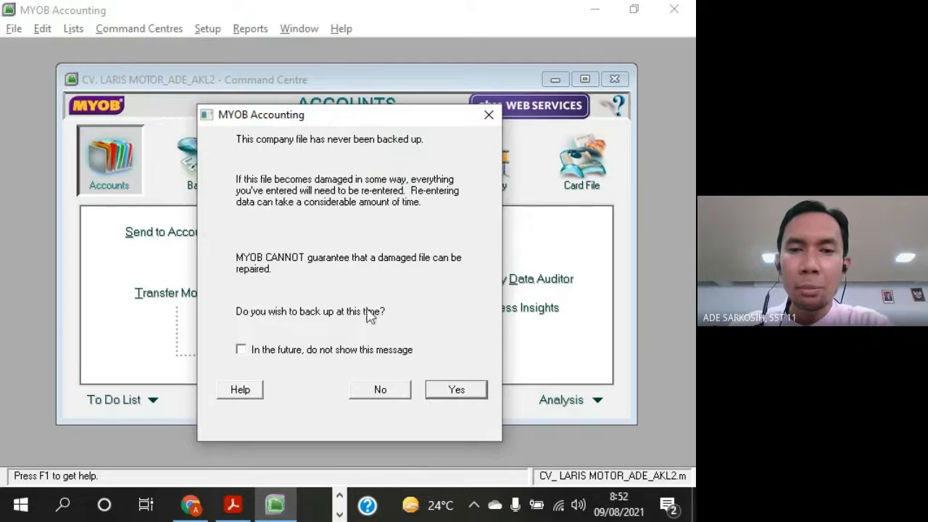
pyautogui.moveTo(359, 117); pyautogui.dragTo(336, 77)
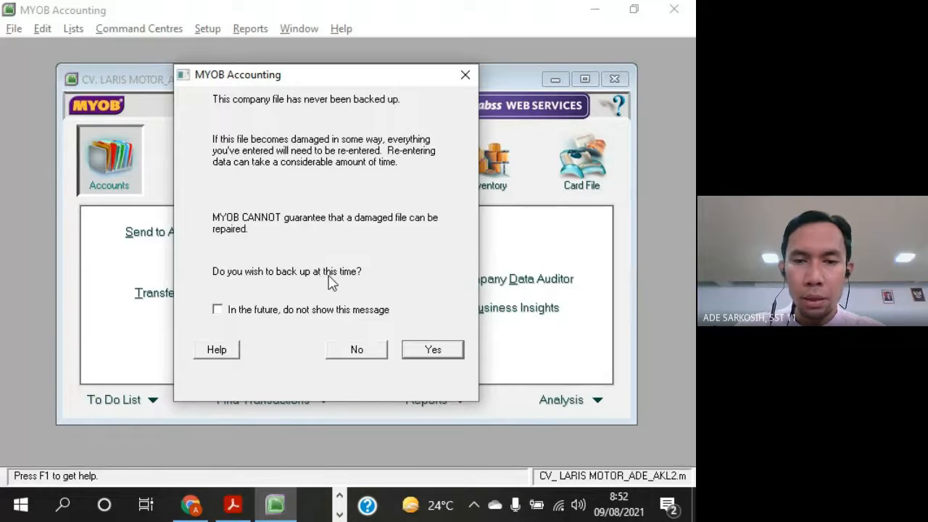
pyautogui.click(363, 350)
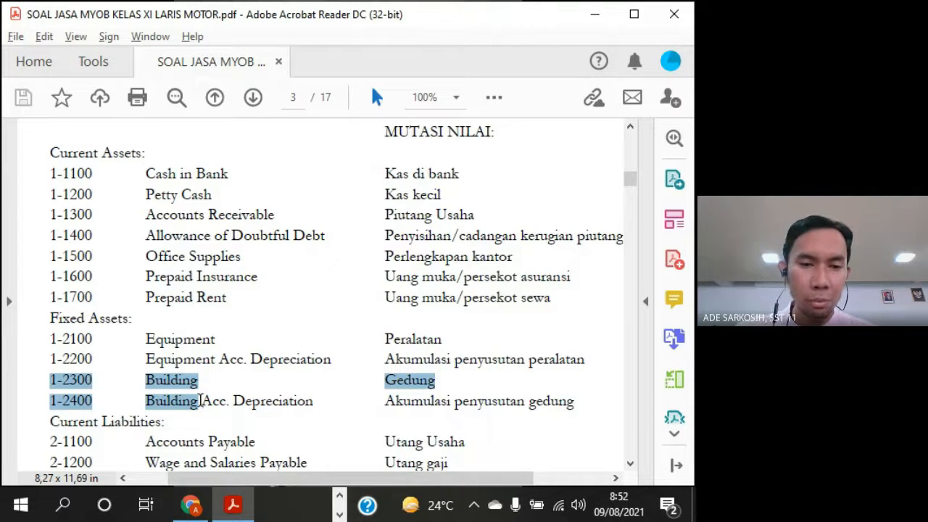
# Review the exercise PDF's account list from the fixed assets through the liabilities and equity accounts
pyautogui.moveTo(347, 408); pyautogui.dragTo(240, 387)
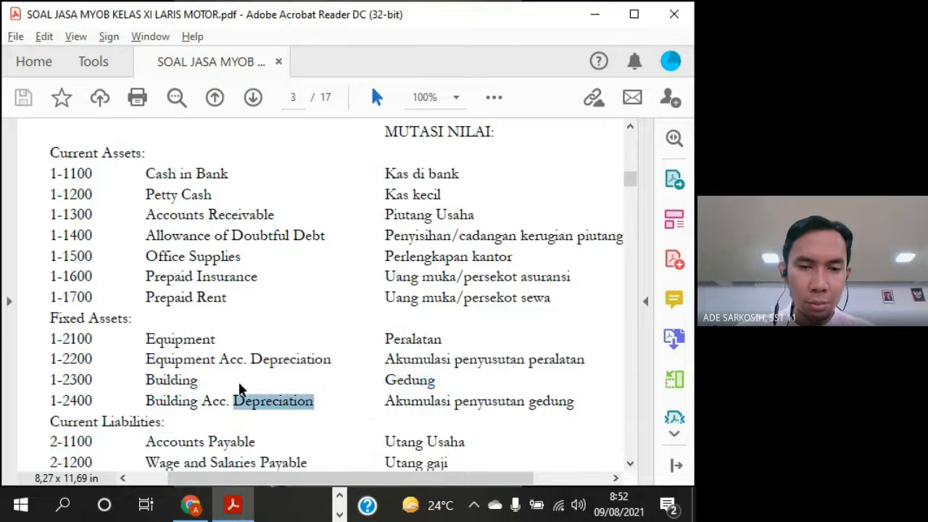
pyautogui.scroll(-4, 331, 422)
pyautogui.moveTo(51, 255); pyautogui.dragTo(164, 255)
pyautogui.moveTo(125, 336); pyautogui.dragTo(157, 338)
pyautogui.moveTo(68, 377); pyautogui.dragTo(91, 378)
pyautogui.scroll(-6, 145, 348)
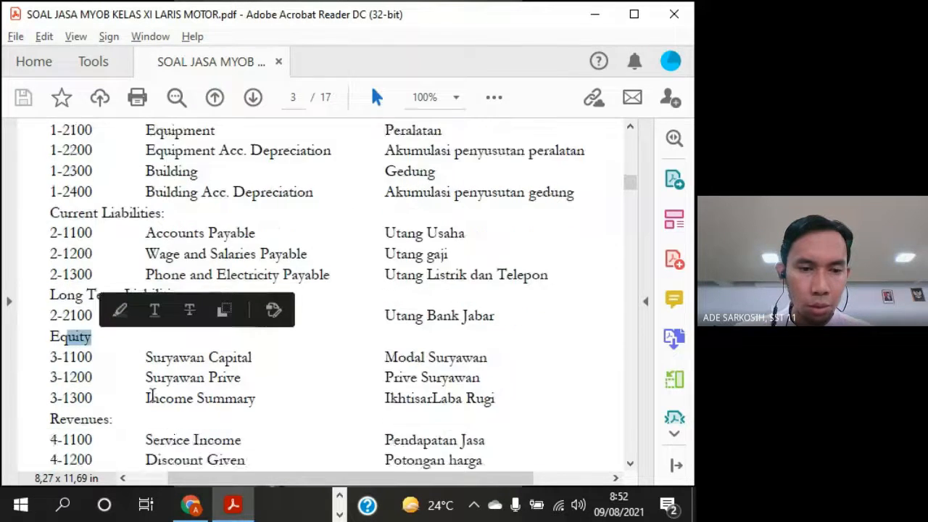
# Look through the PDF's November 30, 2012 trial balance, the customer and supplier balance lists, and the start of the transaction documents
pyautogui.scroll(-15, 223, 314)
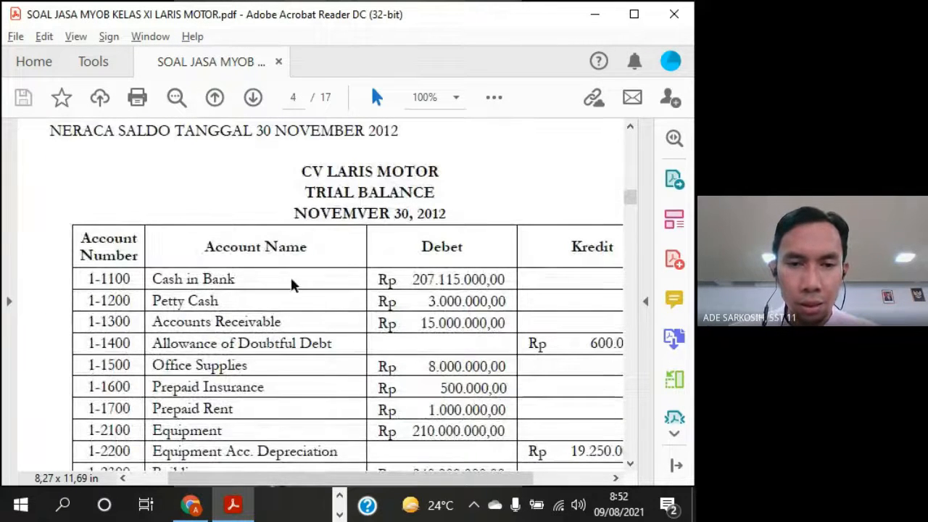
pyautogui.moveTo(396, 280); pyautogui.dragTo(506, 281)
pyautogui.scroll(-15, 443, 298)
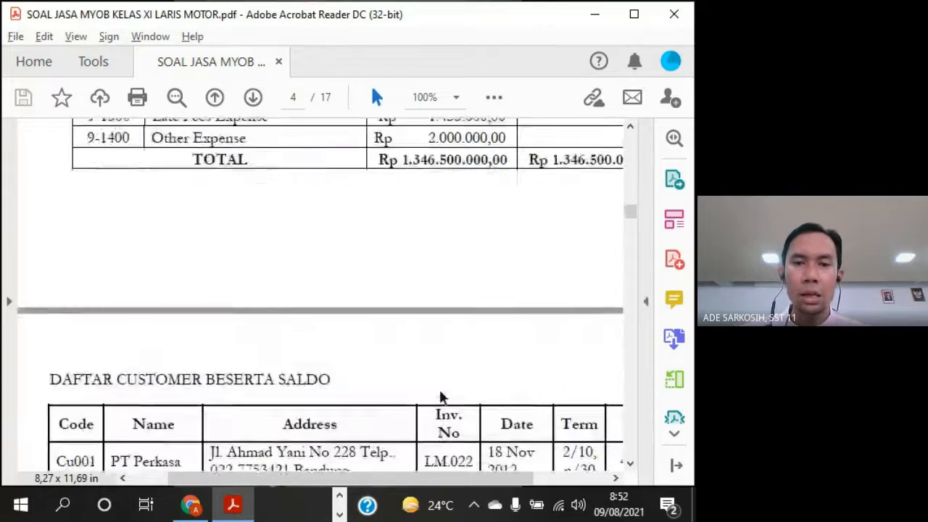
pyautogui.moveTo(406, 299); pyautogui.dragTo(399, 309)
pyautogui.scroll(-3, 363, 312)
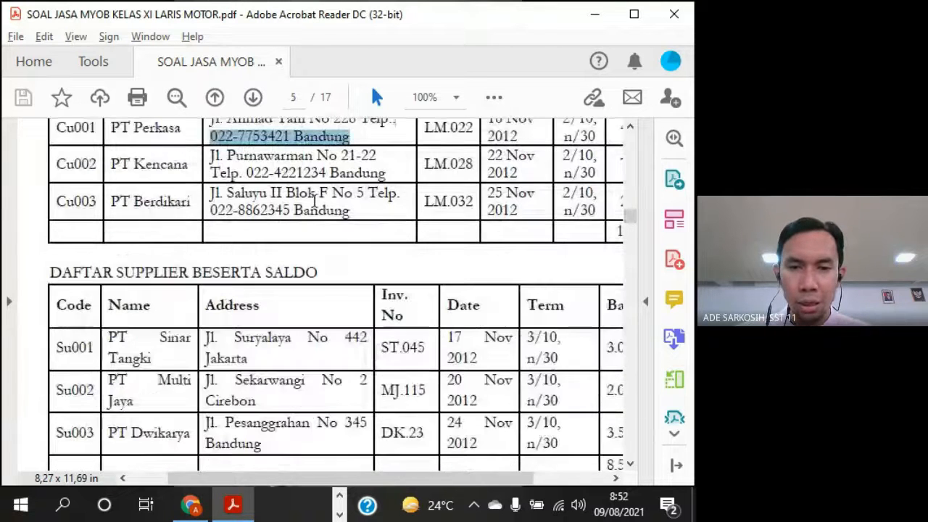
pyautogui.doubleClick(252, 344)
pyautogui.scroll(-8, 355, 386)
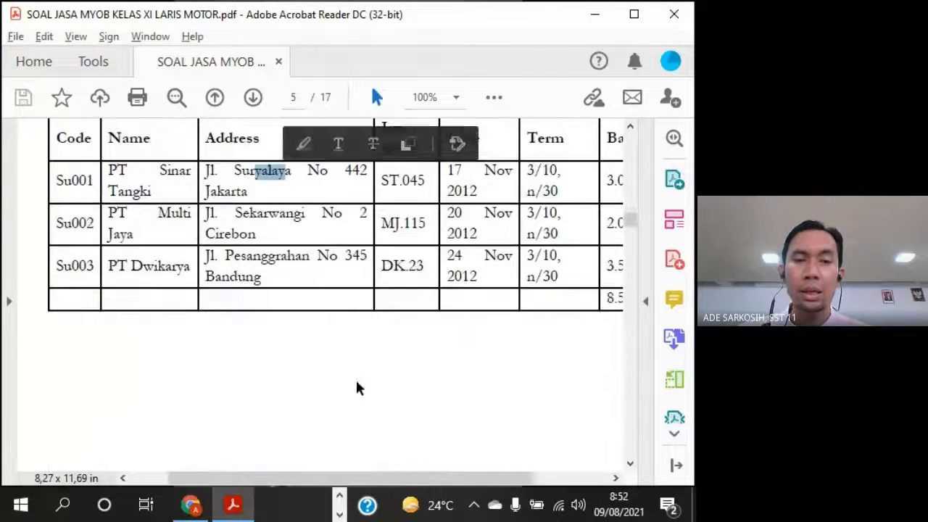
pyautogui.scroll(-10, 369, 377)
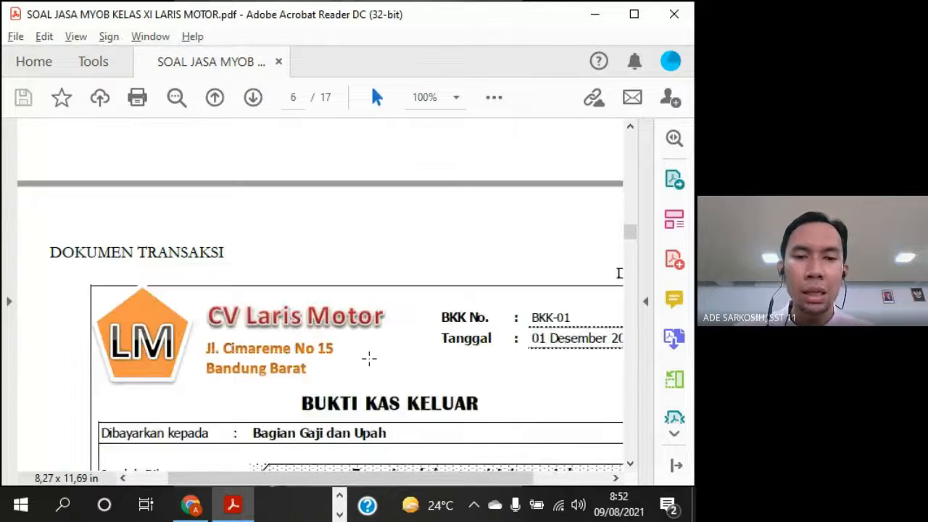